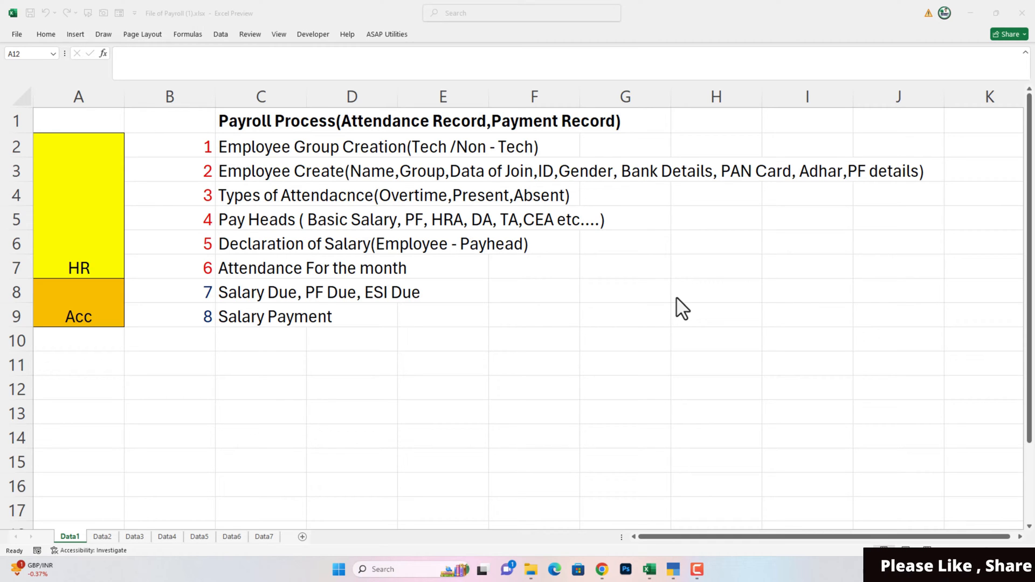
- Switch from Excel to TallyPrime's Gateway of Tally for Payroll Complete Step Guide
{"action": "left_click", "coordinate": [673, 570]}
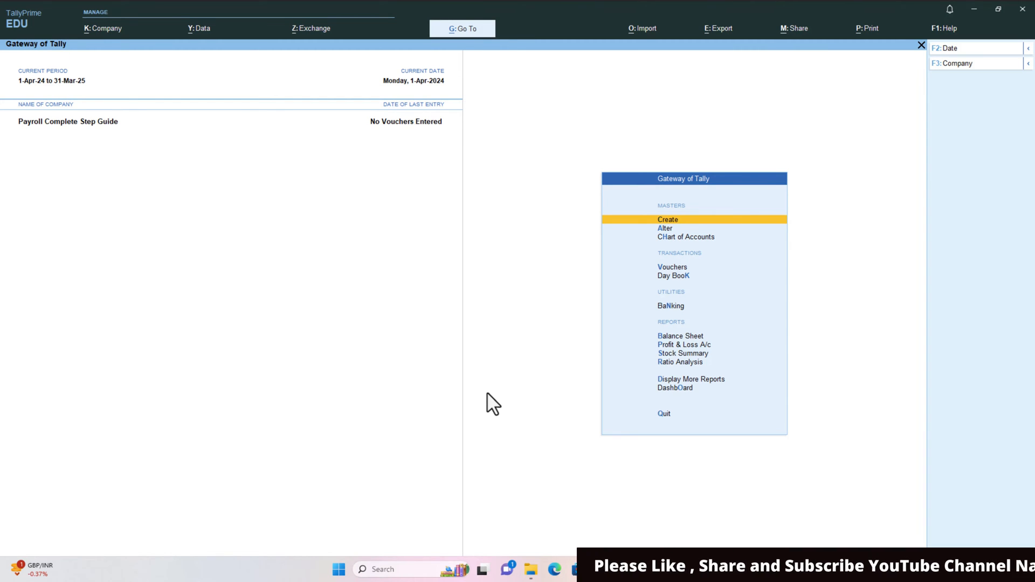
- Switch from TallyPrime back to the Excel workbook's eight-step payroll outline
{"action": "key", "text": "alt+Tab"}
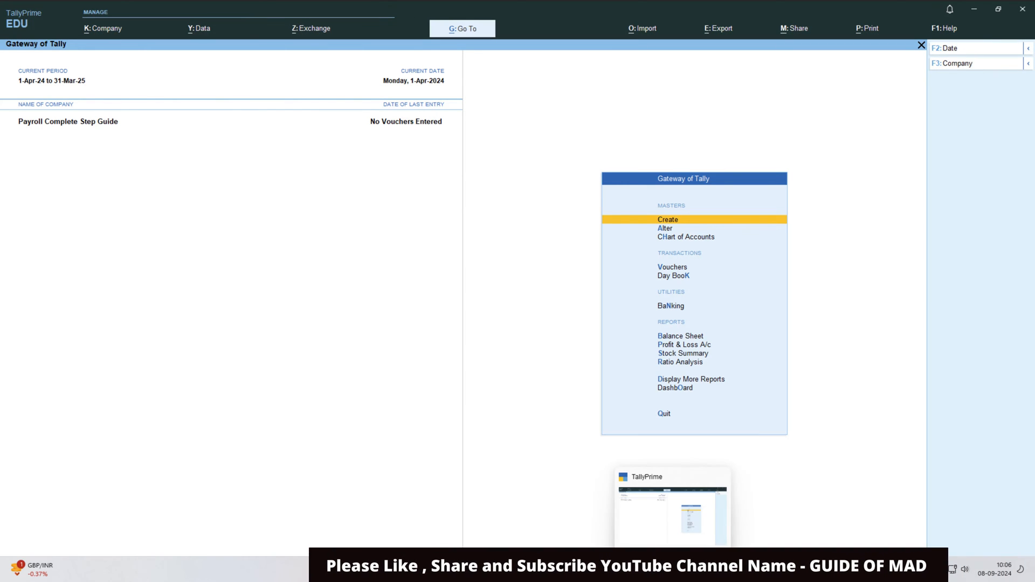
{"action": "key", "text": "alt+Tab"}
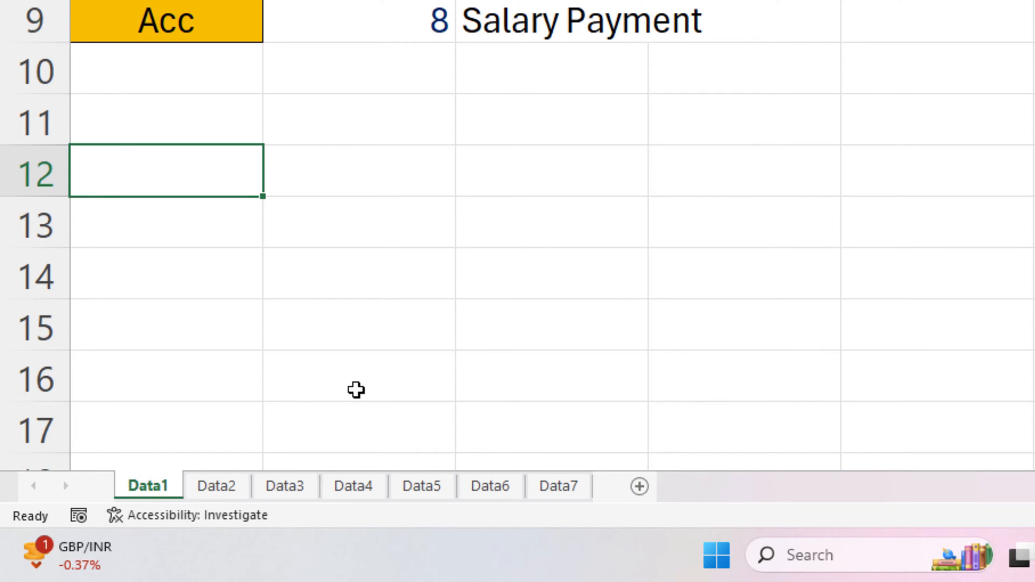
- Review the Data2 sheet's payroll setup screenshots, including the Payroll Statutory Details picture
{"action": "left_click", "coordinate": [238, 488]}
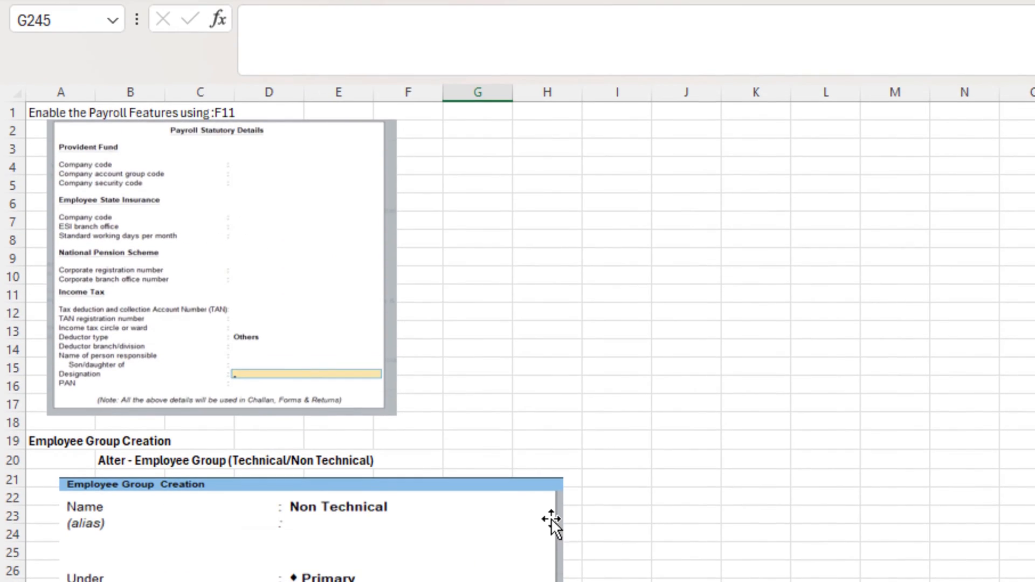
{"action": "scroll", "coordinate": [552, 510], "scroll_direction": "up", "scroll_amount": 3, "text": "ctrl"}
{"action": "scroll", "coordinate": [552, 510], "scroll_direction": "up", "scroll_amount": 4}
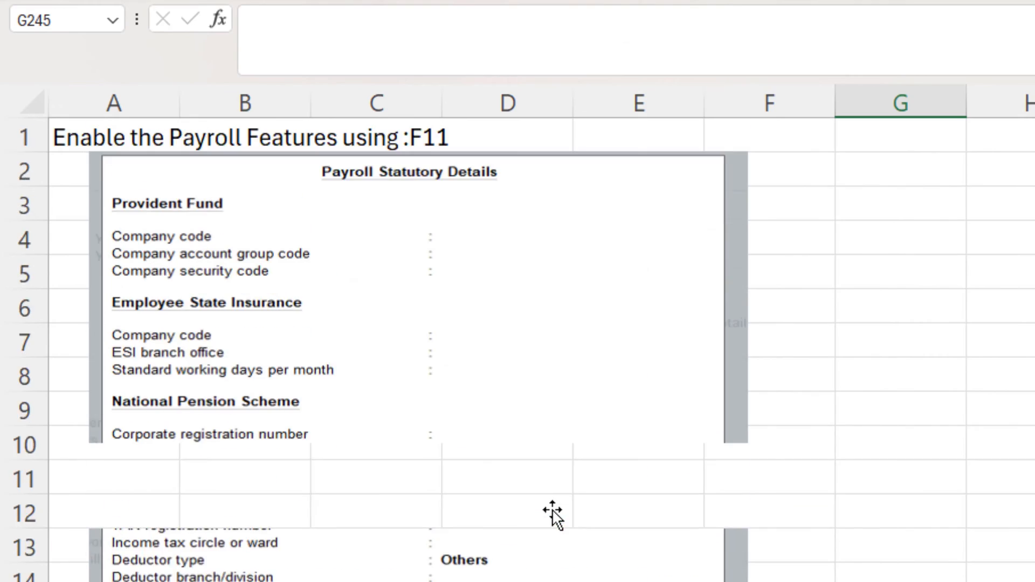
{"action": "left_click", "coordinate": [1025, 452]}
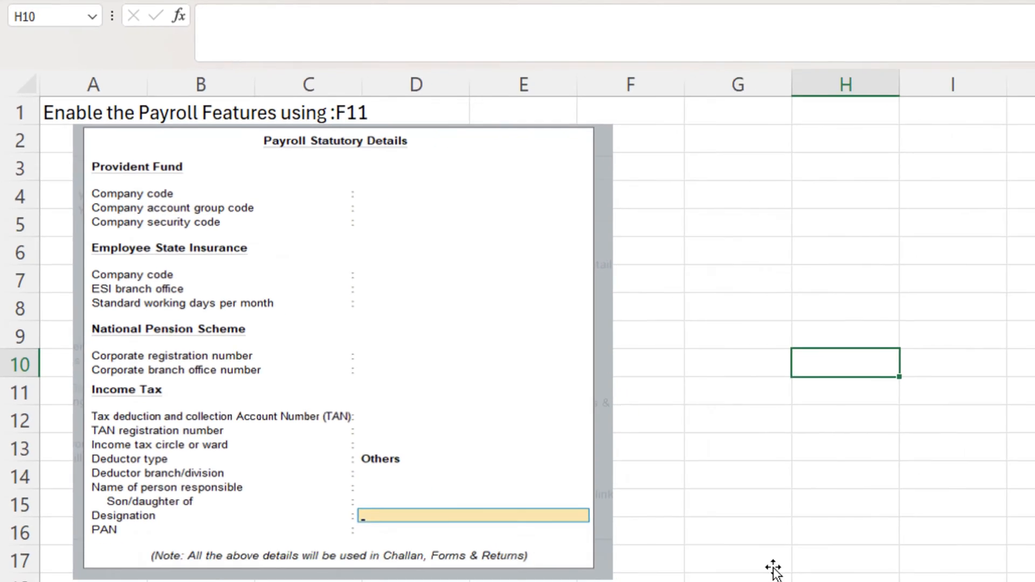
{"action": "scroll", "coordinate": [710, 523], "scroll_direction": "up", "scroll_amount": 4, "text": "ctrl"}
{"action": "scroll", "coordinate": [711, 524], "scroll_direction": "up", "scroll_amount": 2}
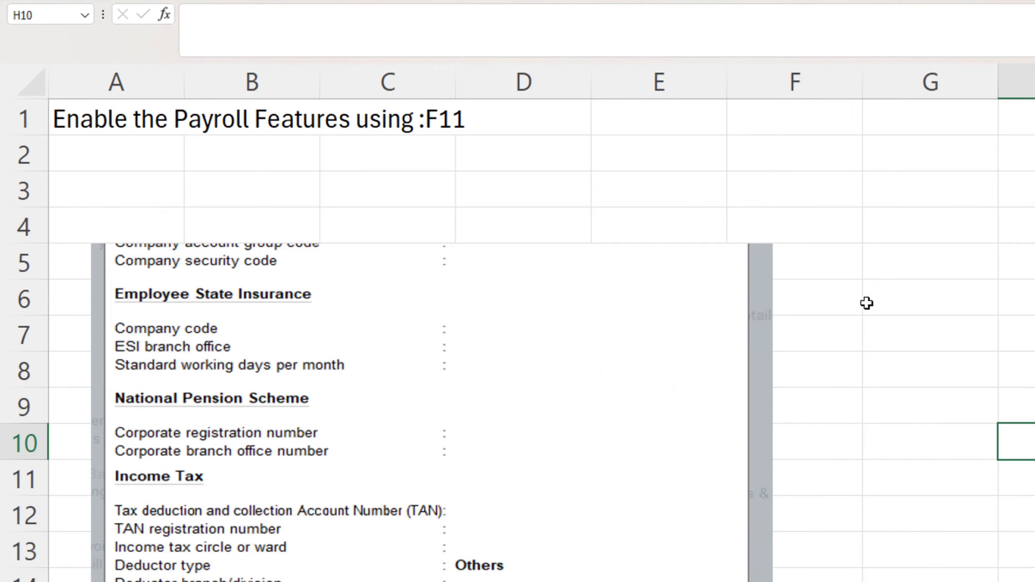
{"action": "left_click", "coordinate": [871, 296]}
{"action": "left_click", "coordinate": [551, 265]}
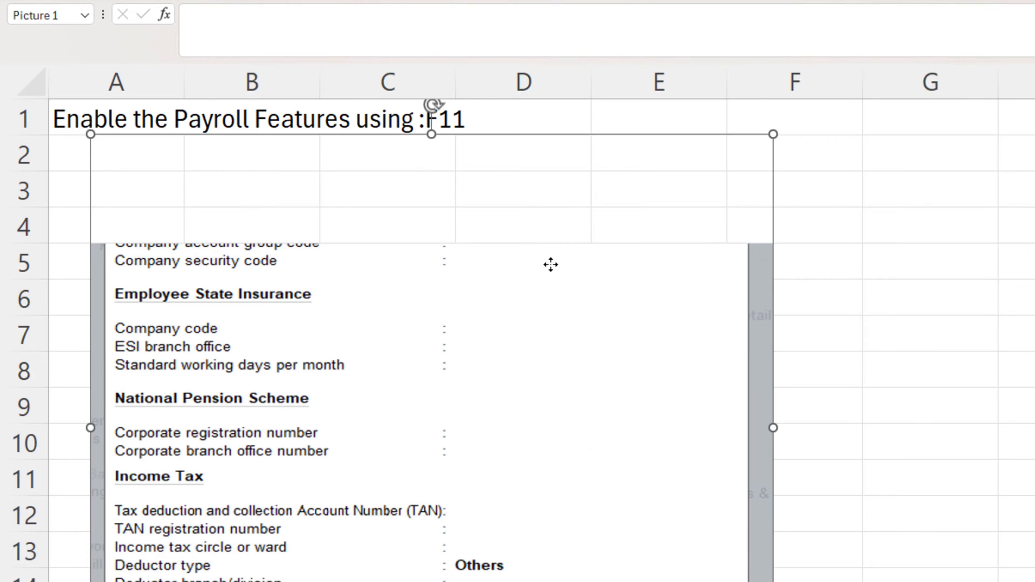
{"action": "scroll", "coordinate": [958, 278], "scroll_direction": "down", "scroll_amount": 9}
{"action": "scroll", "coordinate": [959, 286], "scroll_direction": "up", "scroll_amount": 9}
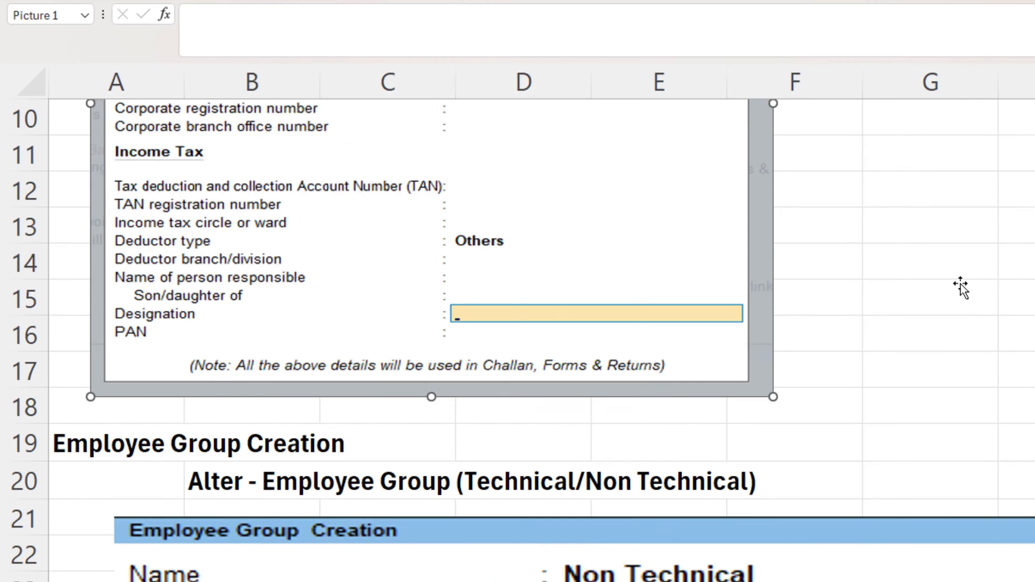
{"action": "left_click", "coordinate": [782, 231]}
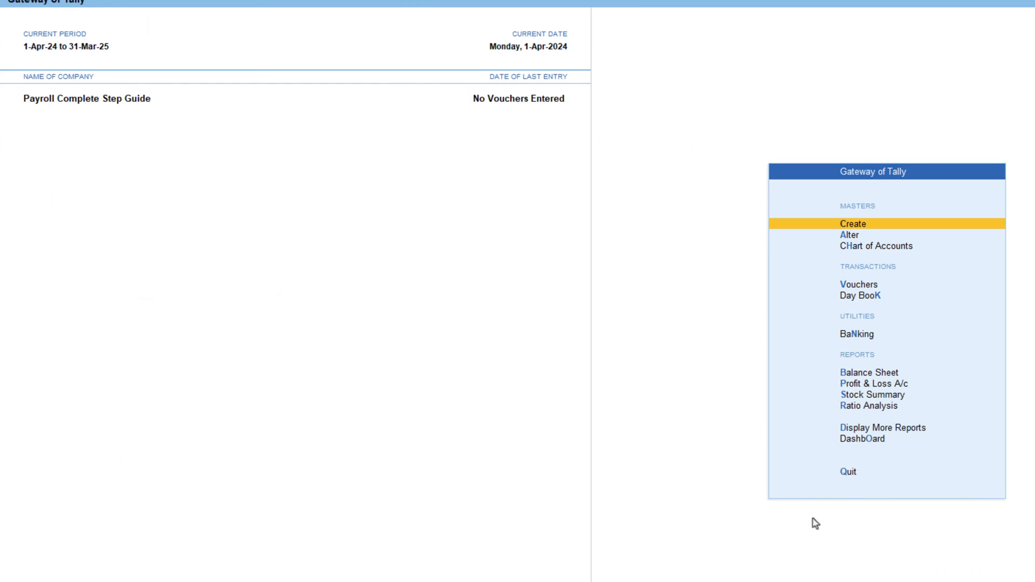
- Set Maintain Payroll and Enable Payroll Statutory to Yes in the company features
{"action": "key", "text": "F11"}
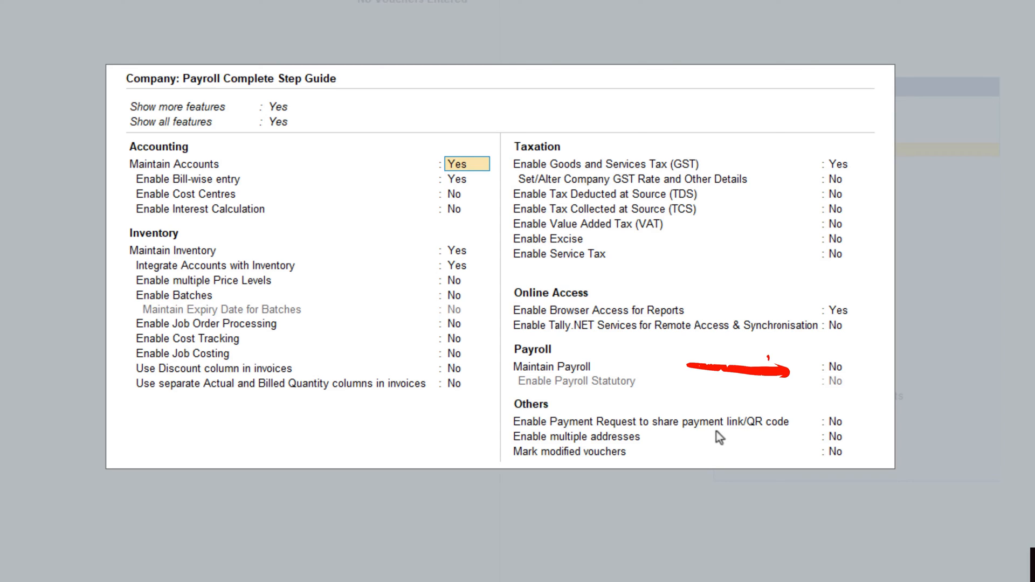
{"action": "key", "text": "Return"}
{"action": "key", "text": "Return"}
{"action": "key", "text": "Return"}
{"action": "key", "text": "Return"}
{"action": "key", "text": "Return"}
{"action": "key", "text": "Return"}
{"action": "key", "text": "Return"}
{"action": "key", "text": "Return"}
{"action": "key", "text": "Return"}
{"action": "key", "text": "Return"}
{"action": "key", "text": "Return"}
{"action": "key", "text": "Return"}
{"action": "key", "text": "Return"}
{"action": "key", "text": "Return"}
{"action": "key", "text": "Return"}
{"action": "key", "text": "Return"}
{"action": "key", "text": "Return"}
{"action": "key", "text": "Return"}
{"action": "key", "text": "Return"}
{"action": "key", "text": "Return"}
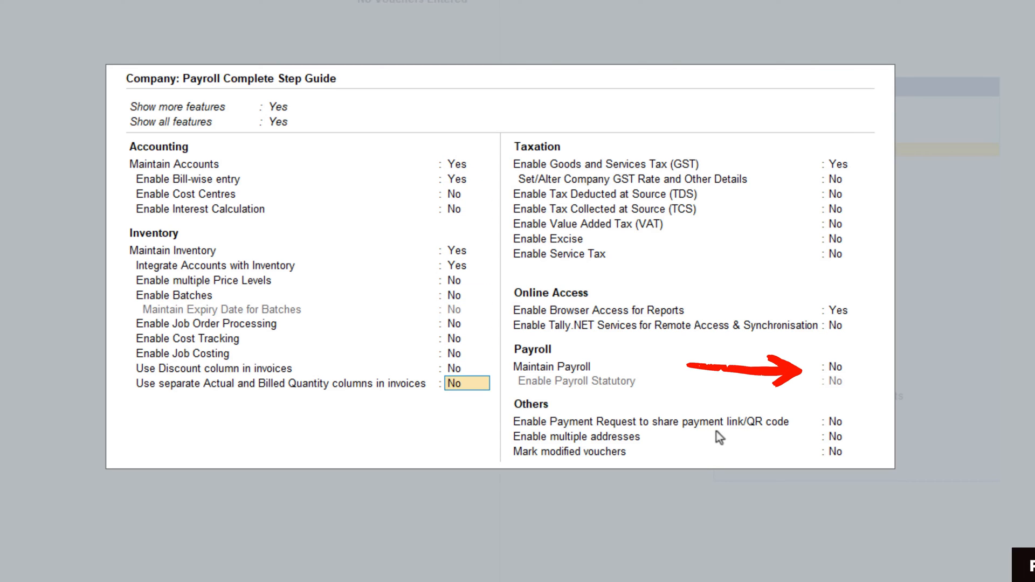
{"action": "key", "text": "Return"}
{"action": "key", "text": "Return"}
{"action": "type", "text": "y"}
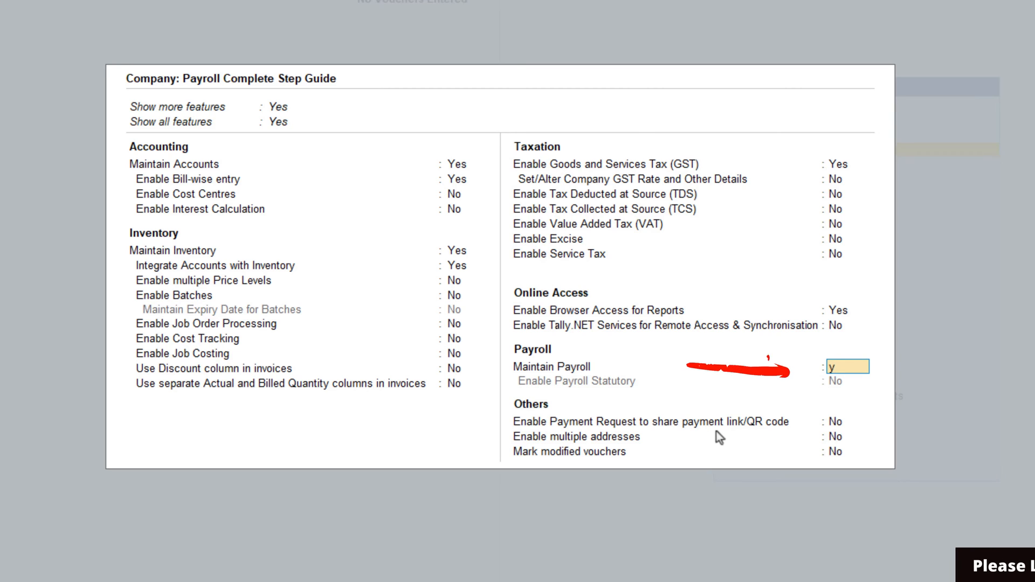
{"action": "key", "text": "Return"}
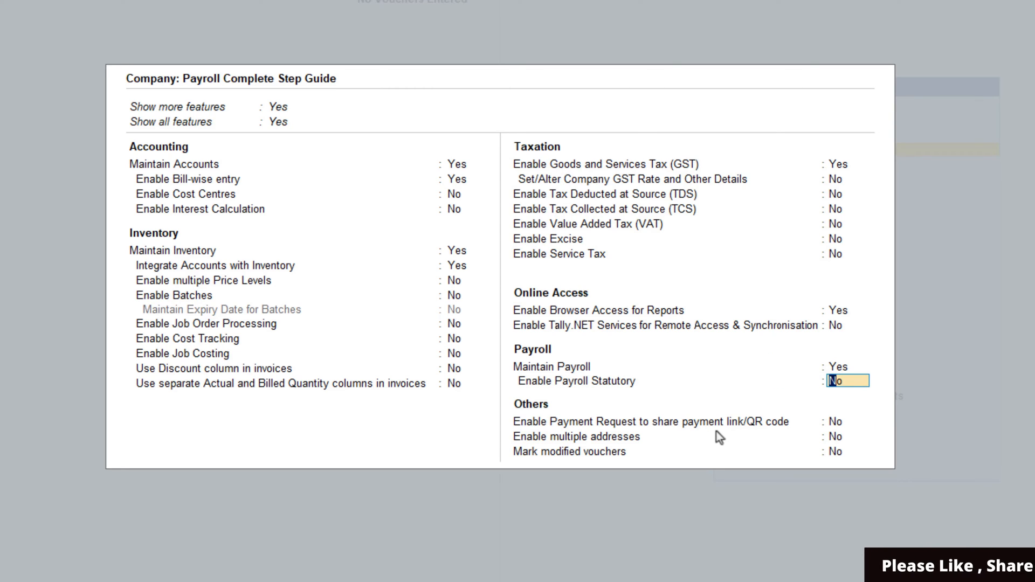
{"action": "type", "text": "y"}
- Set the statutory deductor type to Others and save the feature changes
{"action": "key", "text": "Return"}
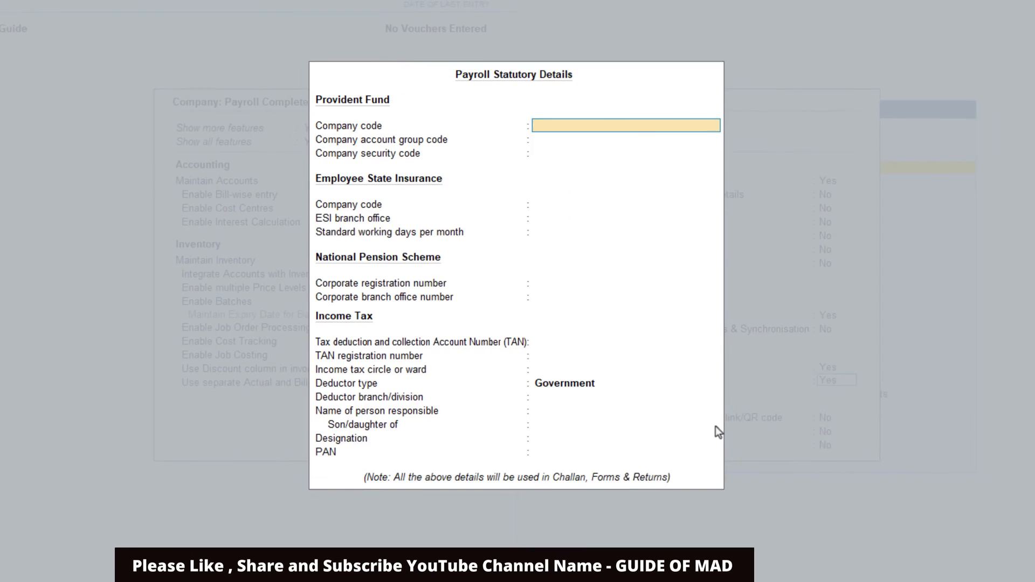
{"action": "key", "text": "Return"}
{"action": "key", "text": "Return"}
{"action": "key", "text": "Return"}
{"action": "key", "text": "Return"}
{"action": "key", "text": "Return"}
{"action": "key", "text": "Return"}
{"action": "key", "text": "Return"}
{"action": "key", "text": "Return"}
{"action": "key", "text": "Return"}
{"action": "key", "text": "Return"}
{"action": "key", "text": "Return"}
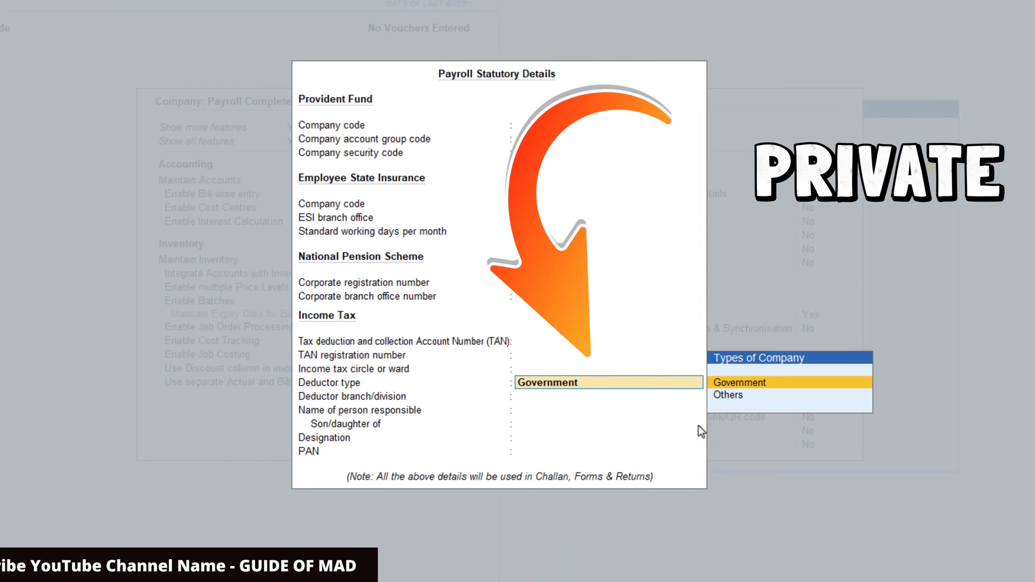
{"action": "key", "text": "Down"}
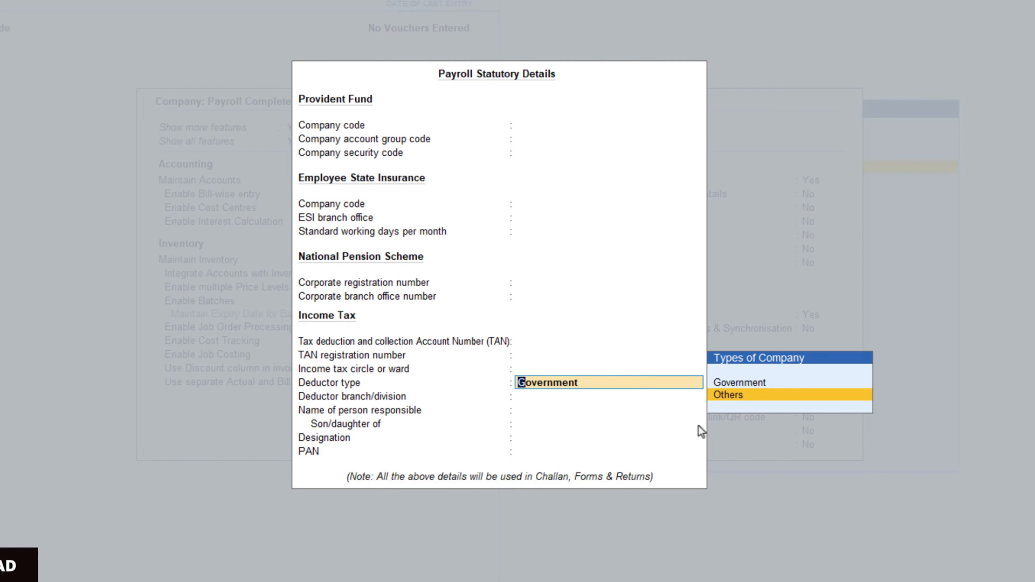
{"action": "key", "text": "Return"}
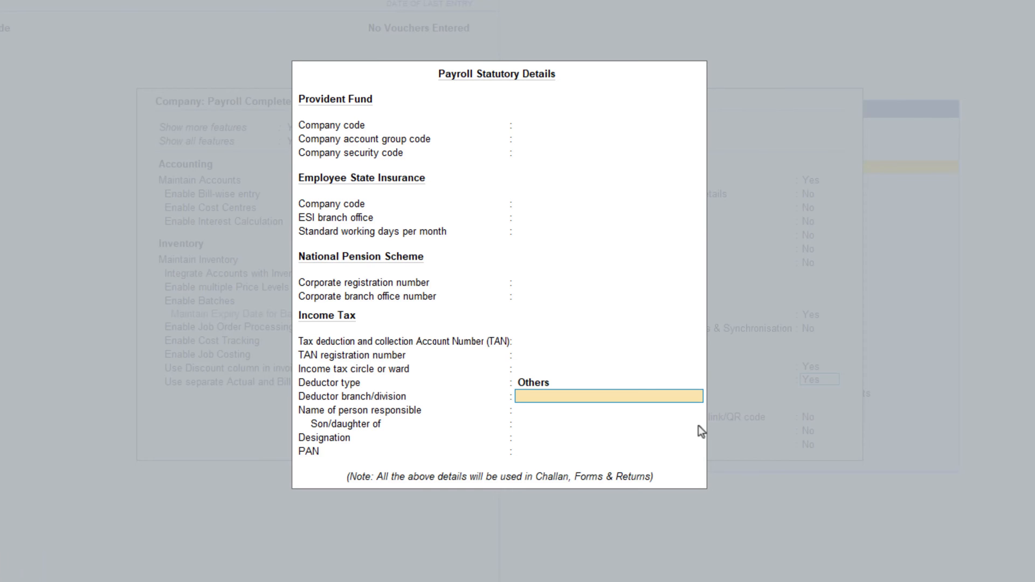
{"action": "key", "text": "Return"}
{"action": "key", "text": "Return"}
{"action": "key", "text": "Return"}
{"action": "key", "text": "Return"}
{"action": "key", "text": "Return"}
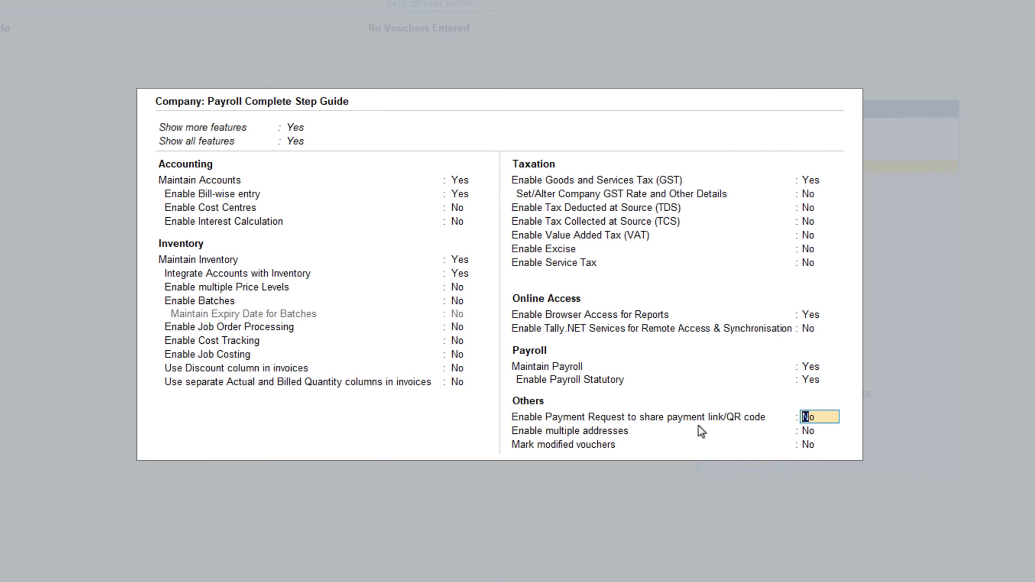
{"action": "key", "text": "ctrl+a"}
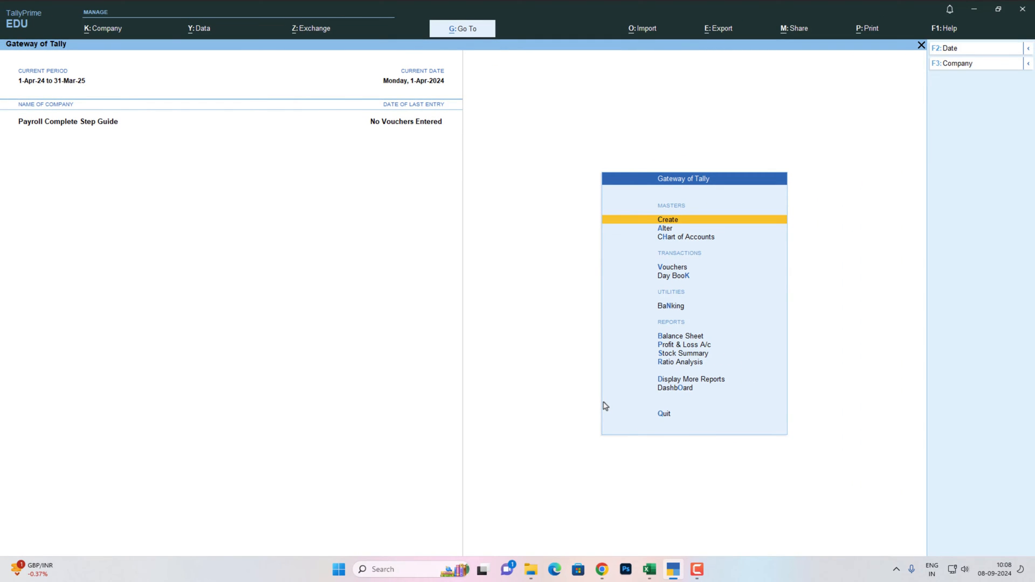
{"action": "key", "text": "alt+Tab"}
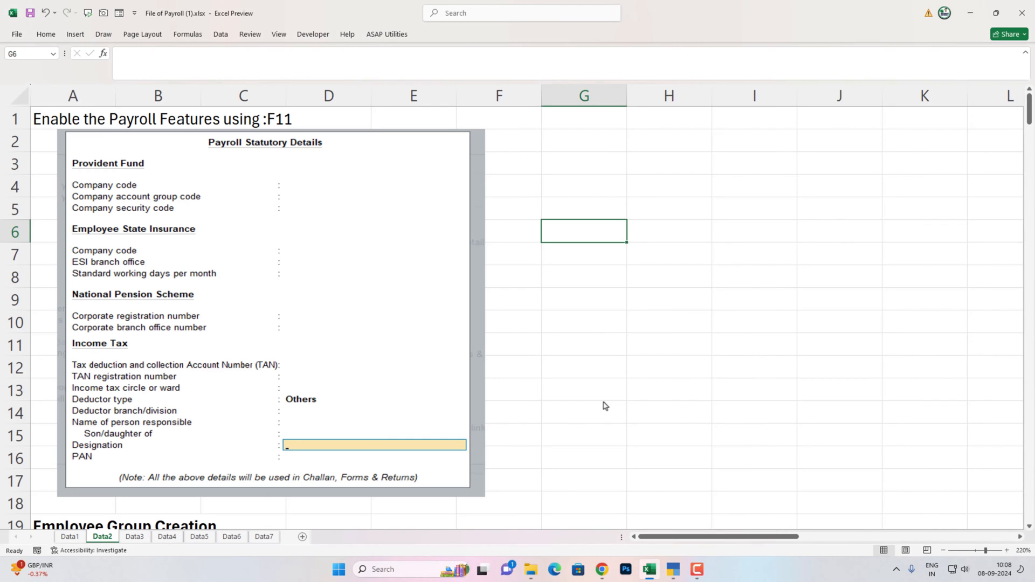
{"action": "scroll", "coordinate": [605, 406], "scroll_direction": "down", "scroll_amount": 5}
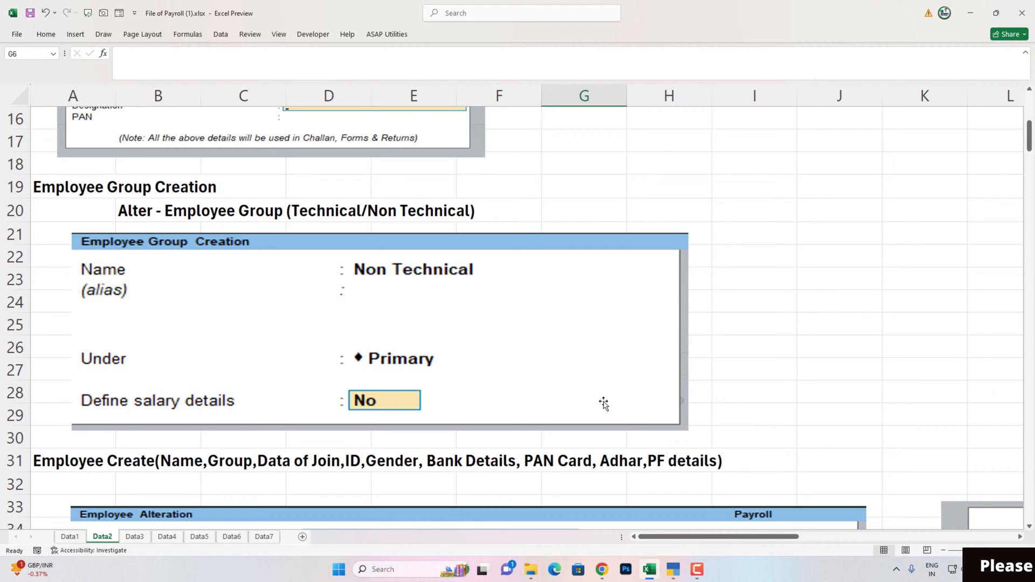
{"action": "key", "text": "alt+Tab"}
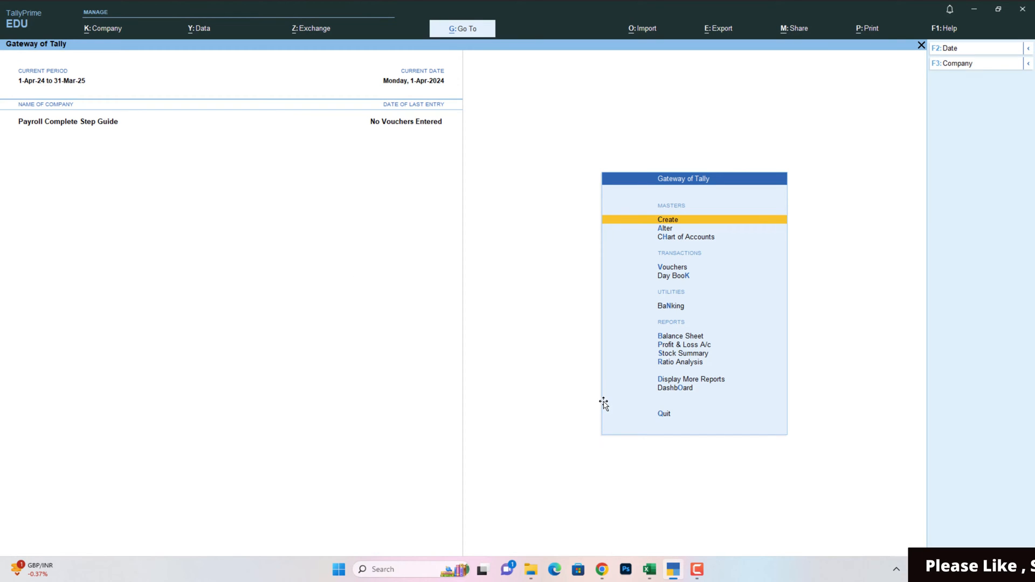
- Create the Technical employee group under Primary
{"action": "key", "text": "Down"}
{"action": "key", "text": "Return"}
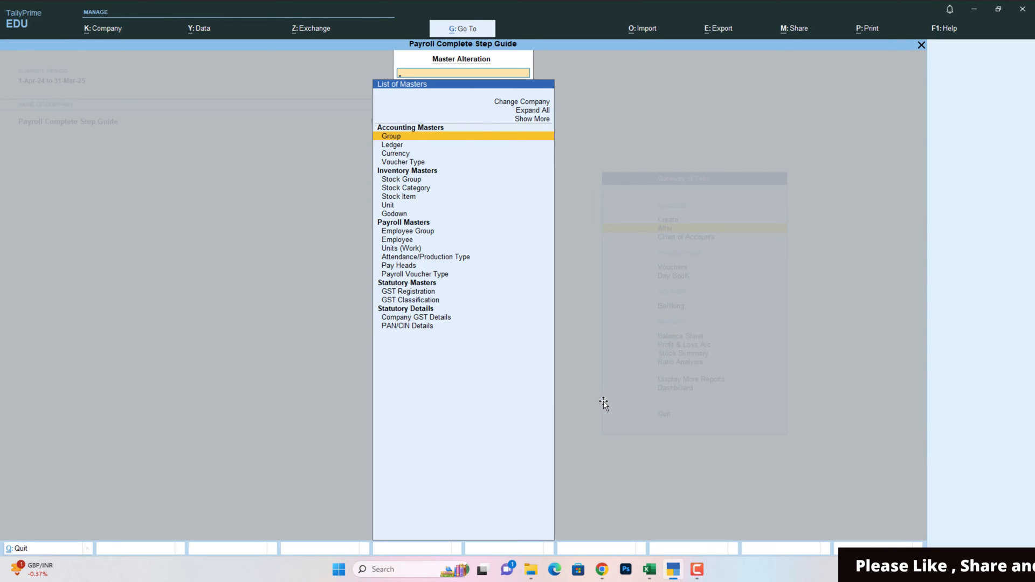
{"action": "key", "text": "Down"}
{"action": "key", "text": "Down"}
{"action": "key", "text": "Down"}
{"action": "key", "text": "Down"}
{"action": "key", "text": "Down"}
{"action": "key", "text": "Down"}
{"action": "key", "text": "Down"}
{"action": "key", "text": "Down"}
{"action": "key", "text": "Down"}
{"action": "key", "text": "Return"}
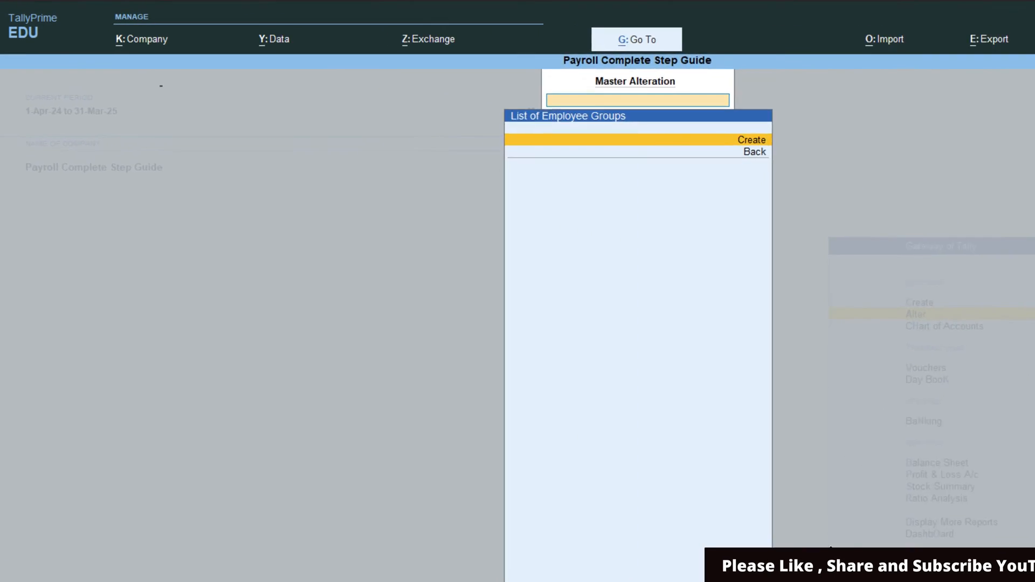
{"action": "key", "text": "Return"}
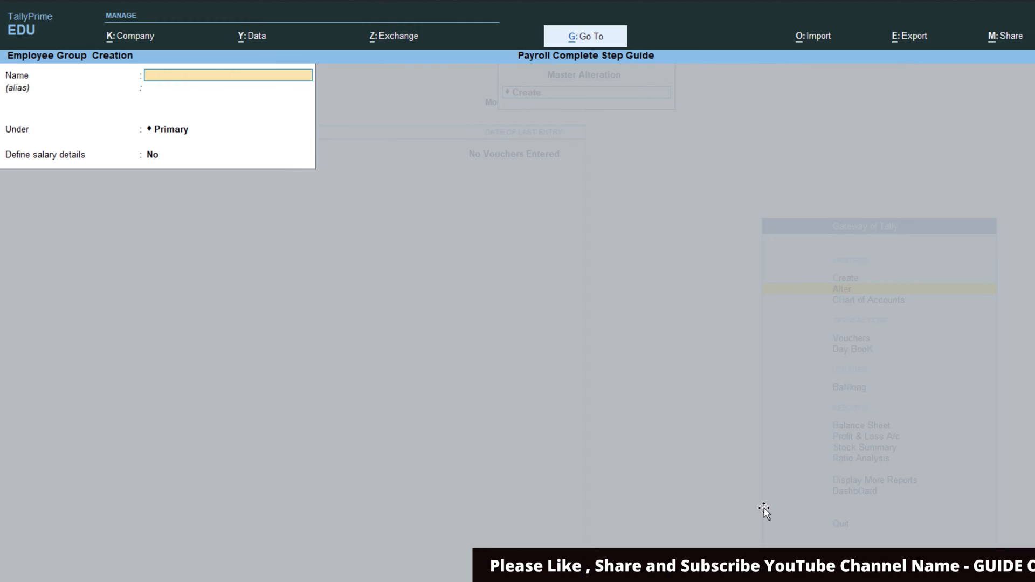
{"action": "type", "text": "Te"}
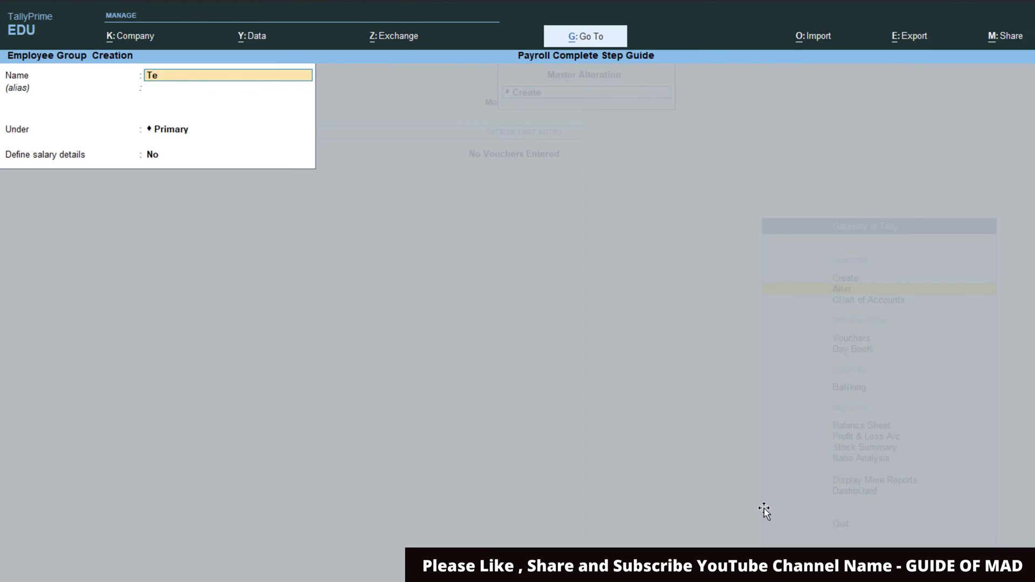
{"action": "type", "text": "chni"}
{"action": "key", "text": "Return"}
{"action": "key", "text": "Return"}
{"action": "key", "text": "Return"}
{"action": "key", "text": "Return"}
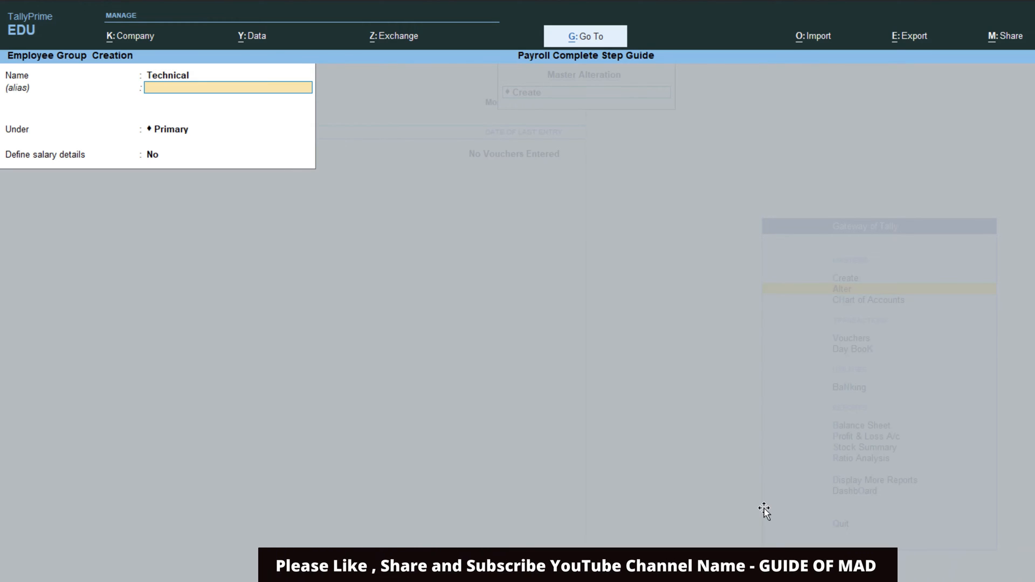
{"action": "key", "text": "Return"}
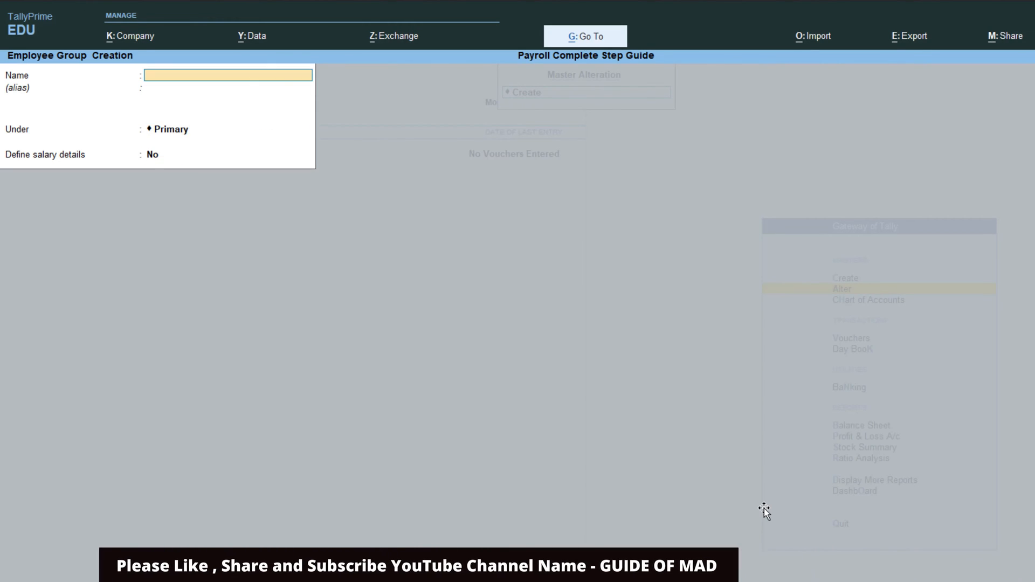
- Add the Non Technical employee group, then exit to the list of masters
{"action": "type", "text": "Non t"}
{"action": "type", "text": "echnical"}
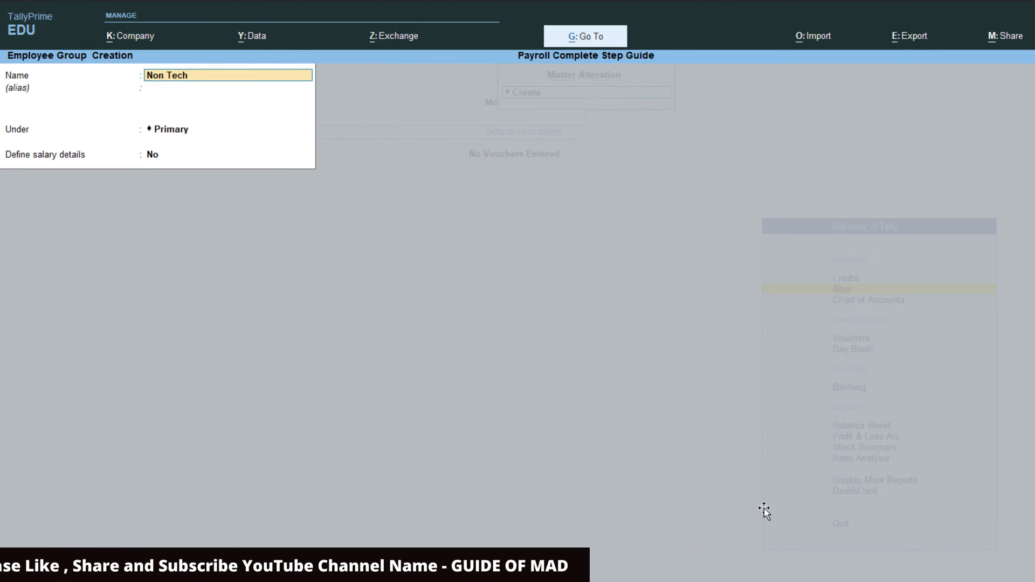
{"action": "key", "text": "Return"}
{"action": "key", "text": "Return"}
{"action": "key", "text": "Return"}
{"action": "key", "text": "Return"}
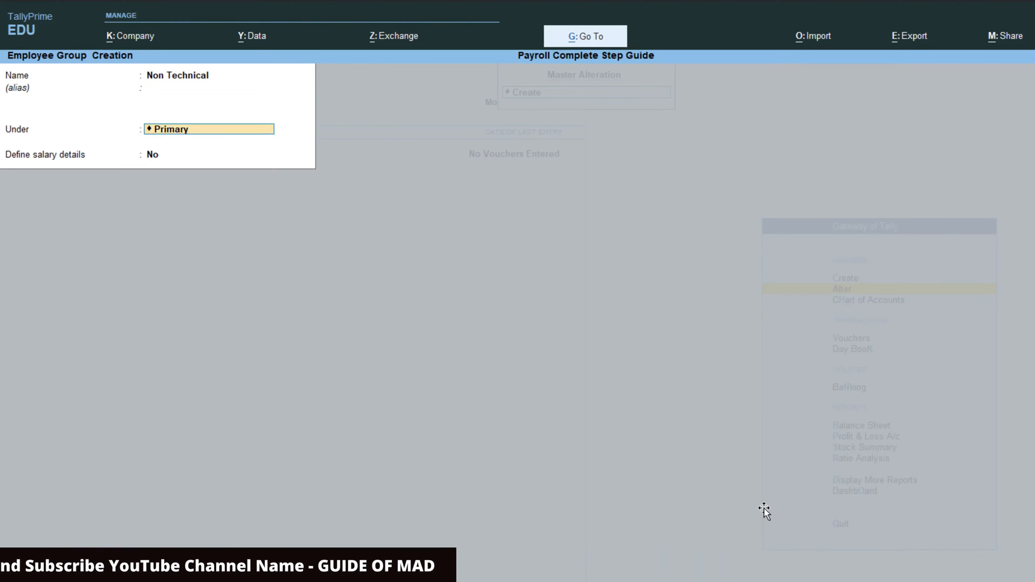
{"action": "key", "text": "Return"}
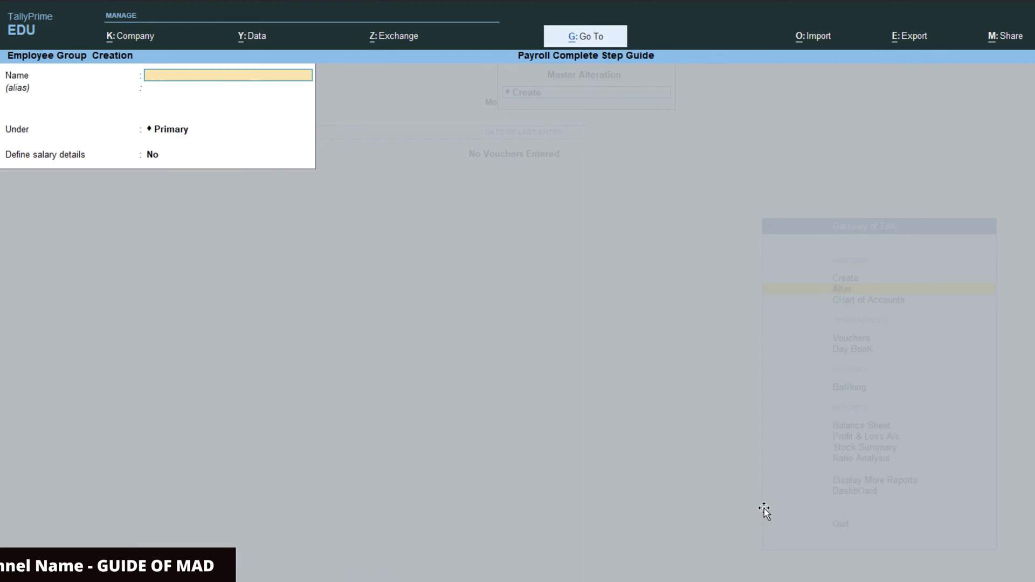
{"action": "key", "text": "Escape"}
{"action": "key", "text": "Return"}
{"action": "key", "text": "Escape"}
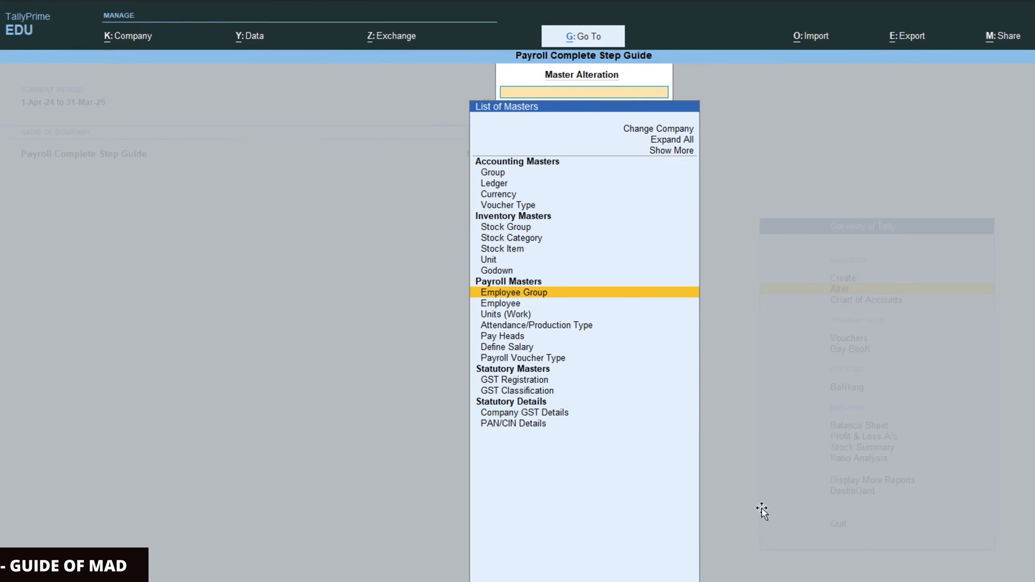
{"action": "key", "text": "alt+Tab"}
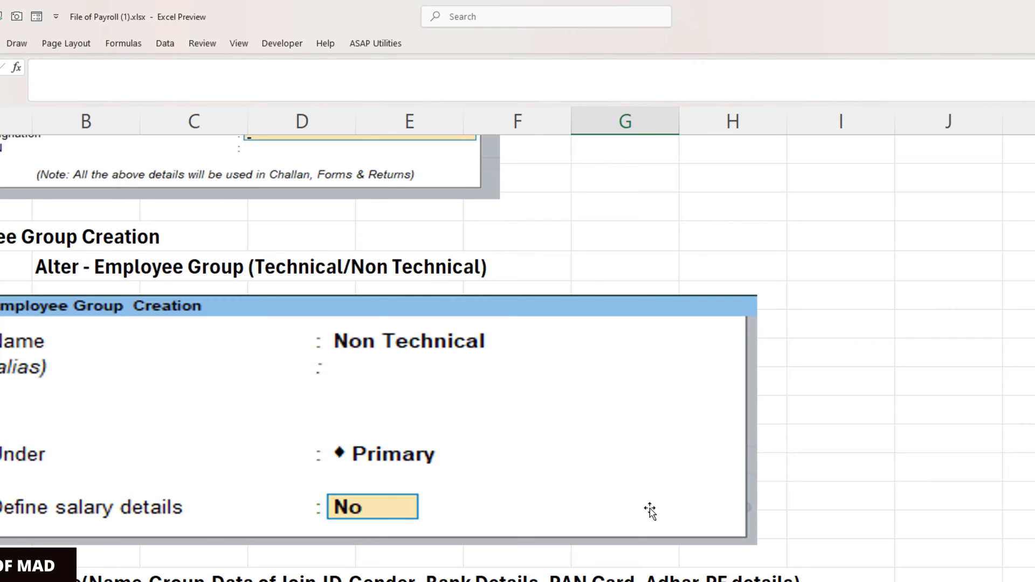
- Scroll through the Employee Alteration screenshot and bank details panel, then return to TallyPrime
{"action": "scroll", "coordinate": [650, 510], "scroll_direction": "down", "scroll_amount": 2}
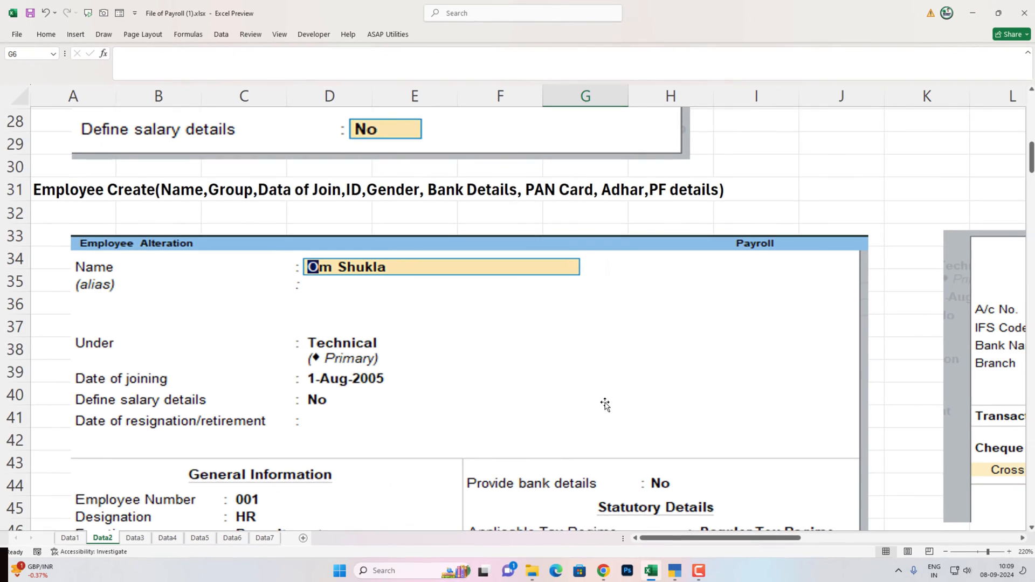
{"action": "scroll", "coordinate": [704, 470], "scroll_direction": "down", "scroll_amount": 2}
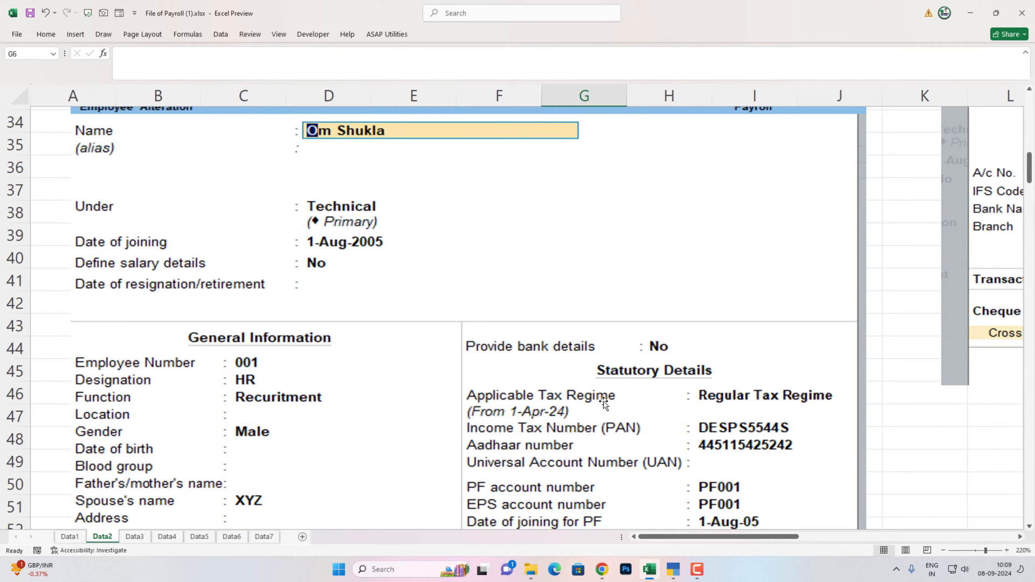
{"action": "scroll", "coordinate": [604, 404], "scroll_direction": "down", "scroll_amount": 3}
{"action": "scroll", "coordinate": [605, 407], "scroll_direction": "down", "scroll_amount": 1}
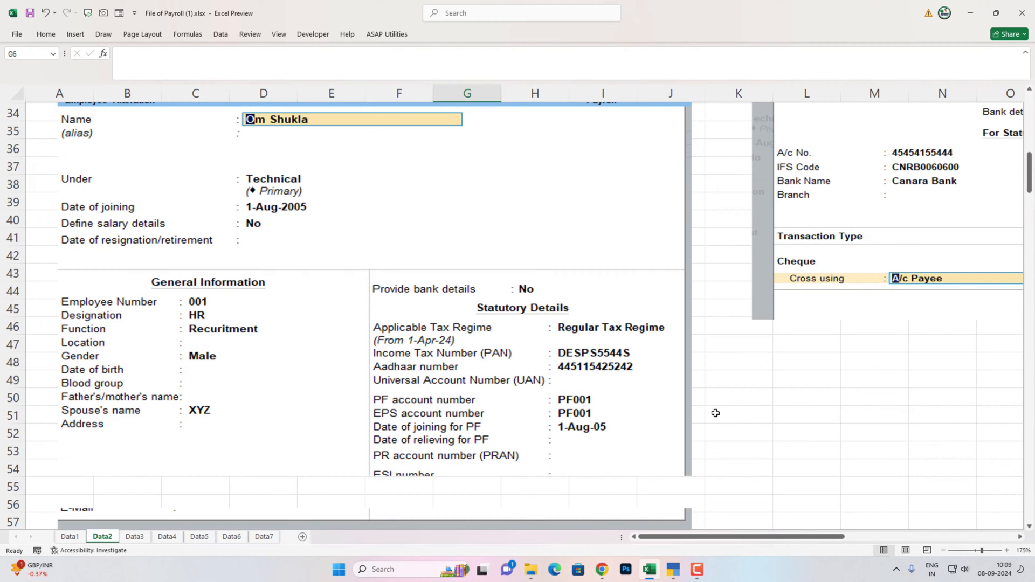
{"action": "scroll", "coordinate": [716, 413], "scroll_direction": "down", "scroll_amount": 3}
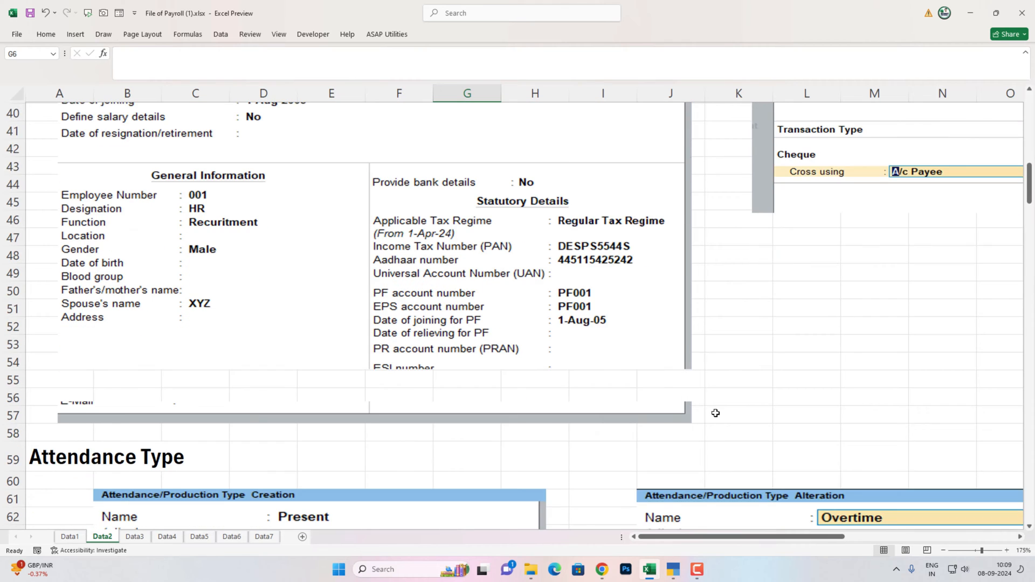
{"action": "scroll", "coordinate": [716, 413], "scroll_direction": "up", "scroll_amount": 3}
{"action": "scroll", "coordinate": [715, 413], "scroll_direction": "up", "scroll_amount": 1}
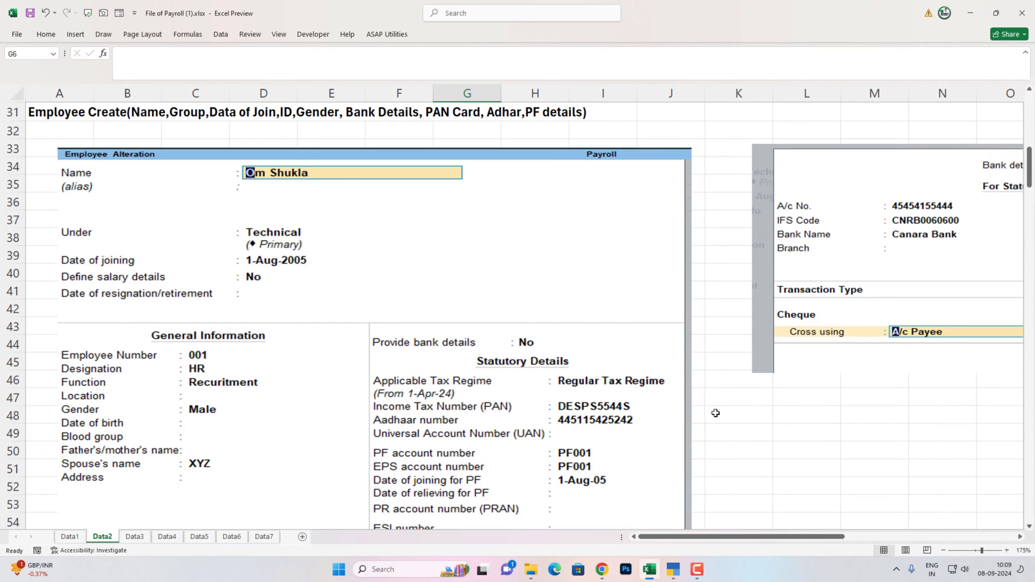
{"action": "scroll", "coordinate": [716, 413], "scroll_direction": "down", "scroll_amount": 1}
{"action": "scroll", "coordinate": [716, 413], "scroll_direction": "up", "scroll_amount": 1}
{"action": "scroll", "coordinate": [715, 413], "scroll_direction": "down", "scroll_amount": 1}
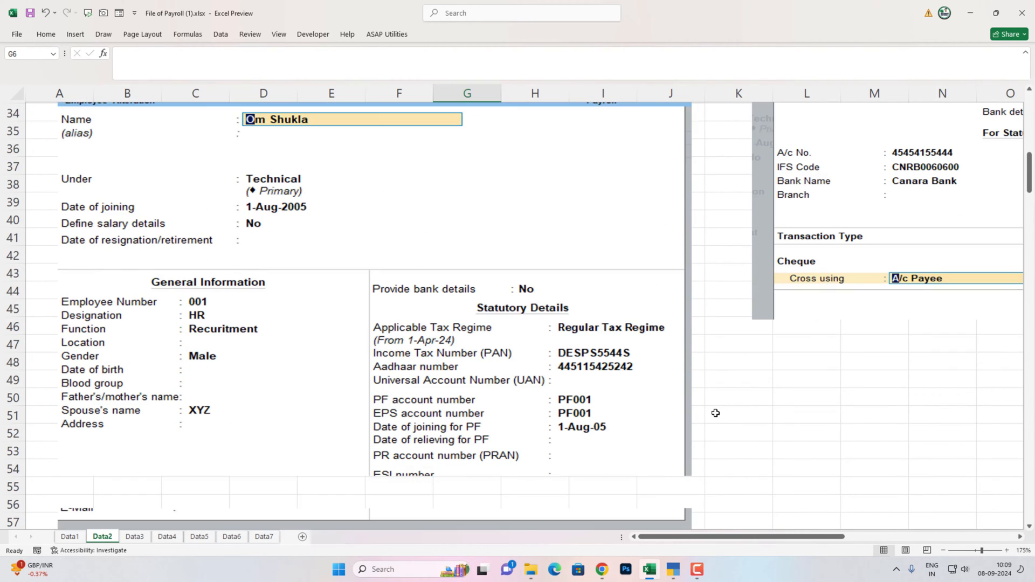
{"action": "scroll", "coordinate": [715, 413], "scroll_direction": "up", "scroll_amount": 1}
{"action": "scroll", "coordinate": [716, 413], "scroll_direction": "down", "scroll_amount": 1}
{"action": "left_click_drag", "start_coordinate": [696, 537], "coordinate": [810, 536]}
{"action": "scroll", "coordinate": [694, 457], "scroll_direction": "up", "scroll_amount": 2}
{"action": "scroll", "coordinate": [695, 457], "scroll_direction": "down", "scroll_amount": 2}
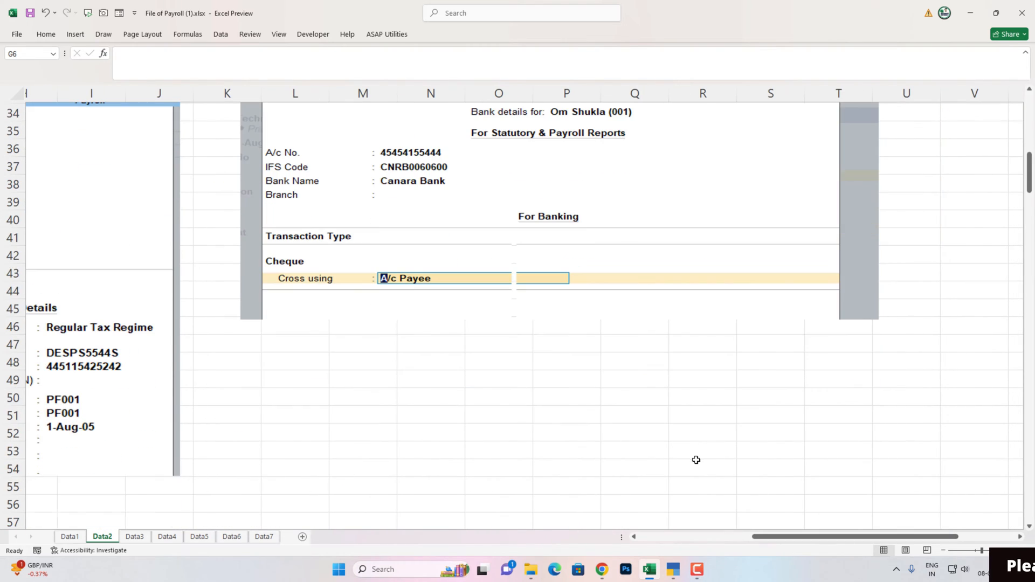
{"action": "left_click_drag", "start_coordinate": [780, 540], "coordinate": [604, 540]}
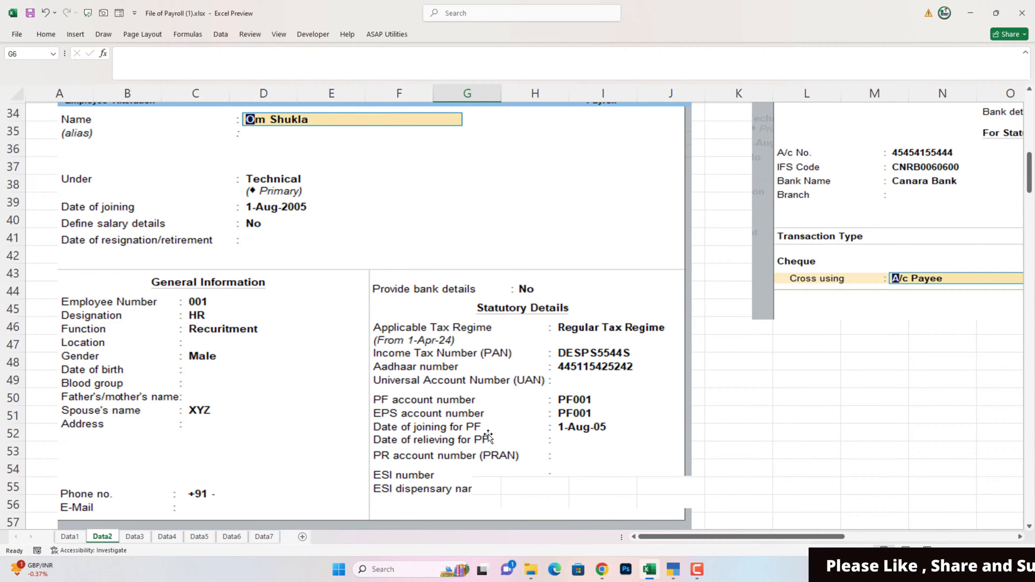
{"action": "key", "text": "alt+Tab"}
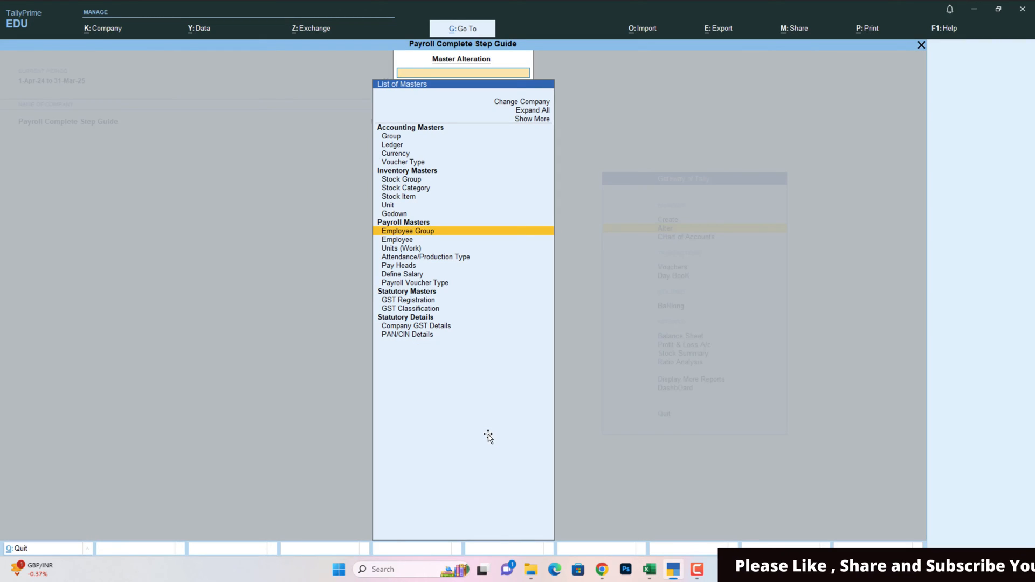
- Start a new employee, entering the employee's name and choosing the Technical group
{"action": "key", "text": "Down"}
{"action": "key", "text": "Return"}
{"action": "key", "text": "Return"}
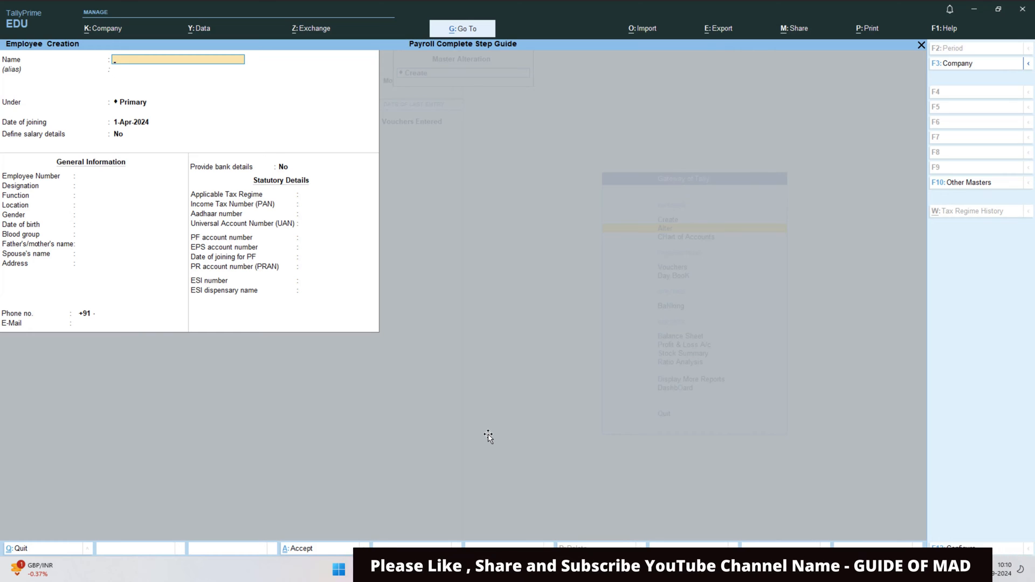
{"action": "key", "text": "alt+Tab"}
{"action": "key", "text": "alt+Tab"}
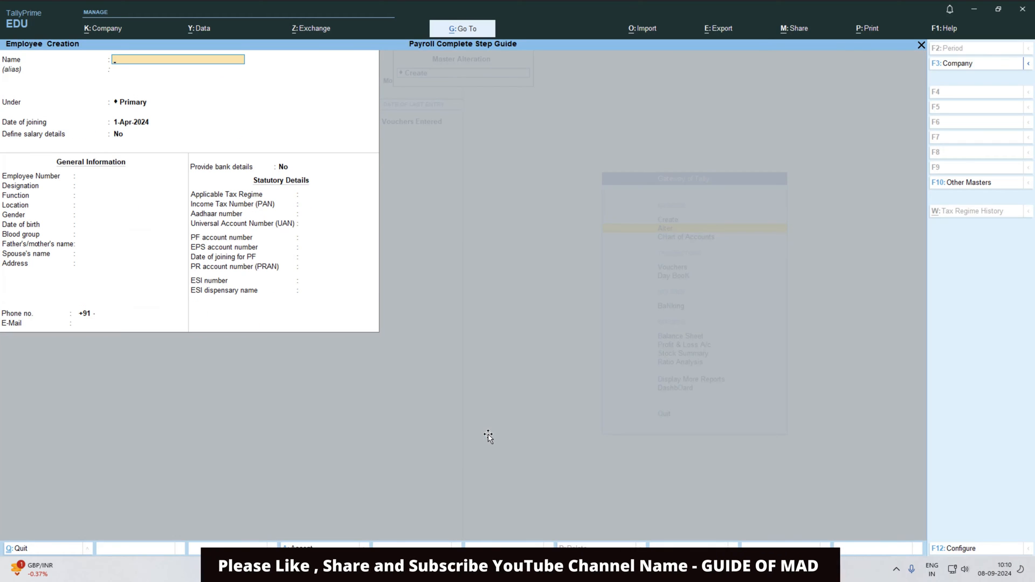
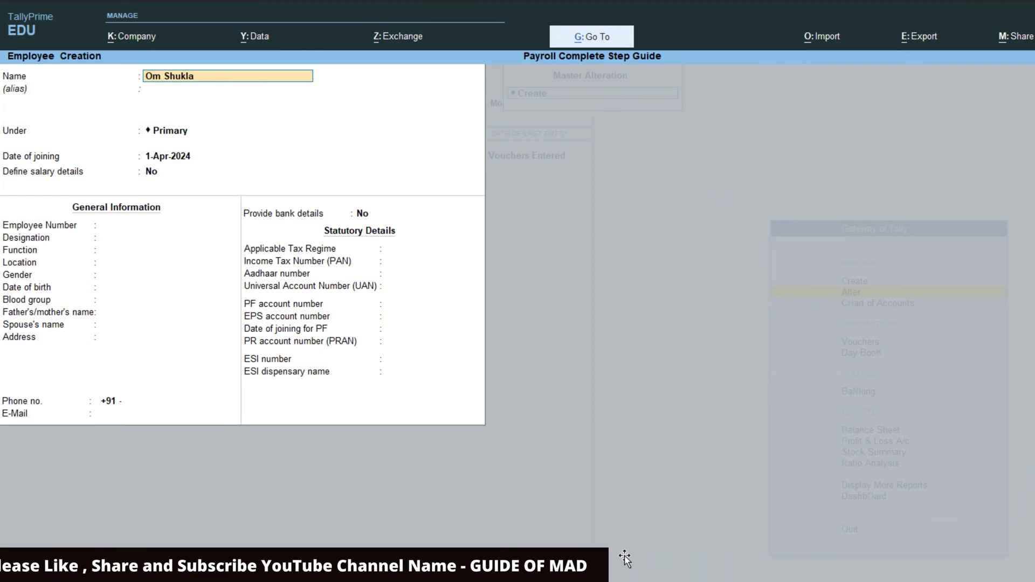
{"action": "key", "text": "Return"}
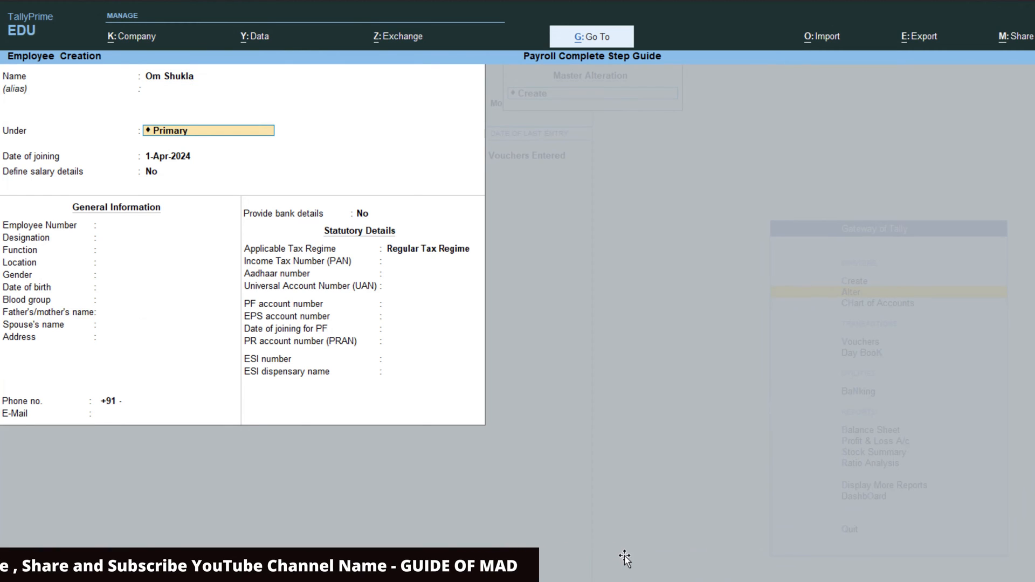
{"action": "key", "text": "alt+Tab"}
{"action": "key", "text": "alt+Tab"}
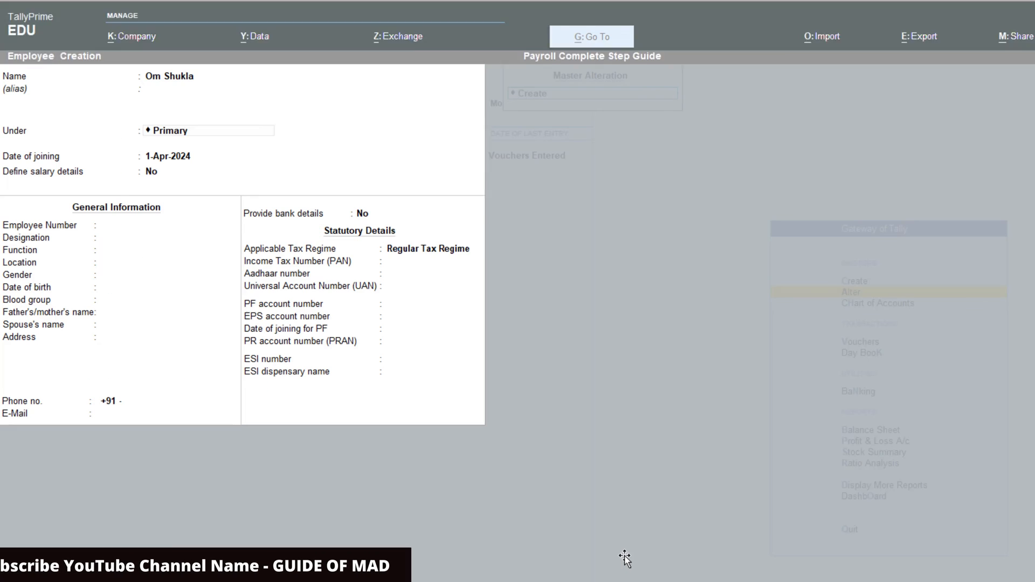
{"action": "type", "text": "T"}
{"action": "key", "text": "Return"}
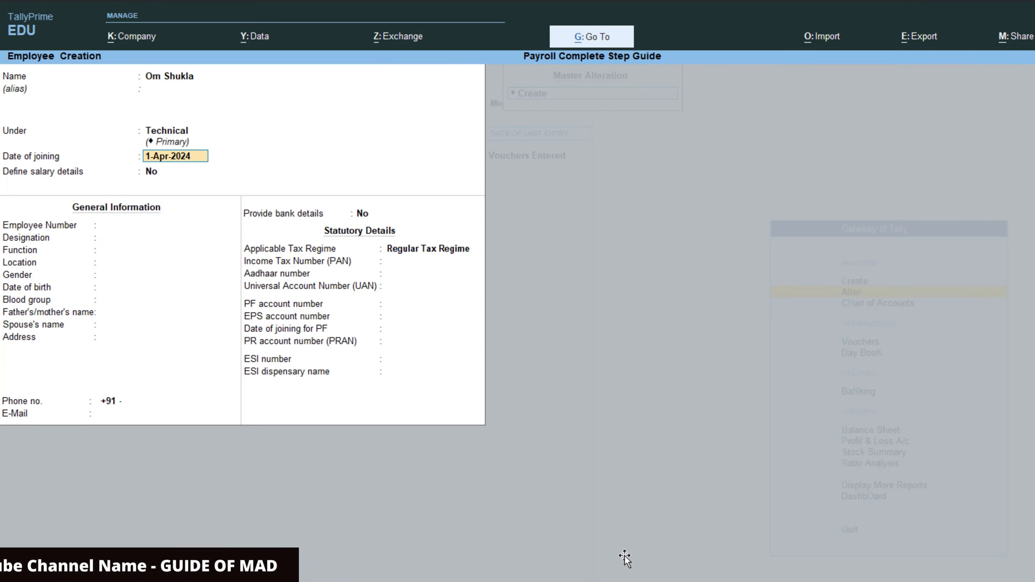
- Enter the date of joining (typed 1.8.2005) and keep Define salary details as No
{"action": "key", "text": "alt+Tab"}
{"action": "key", "text": "alt+Tab"}
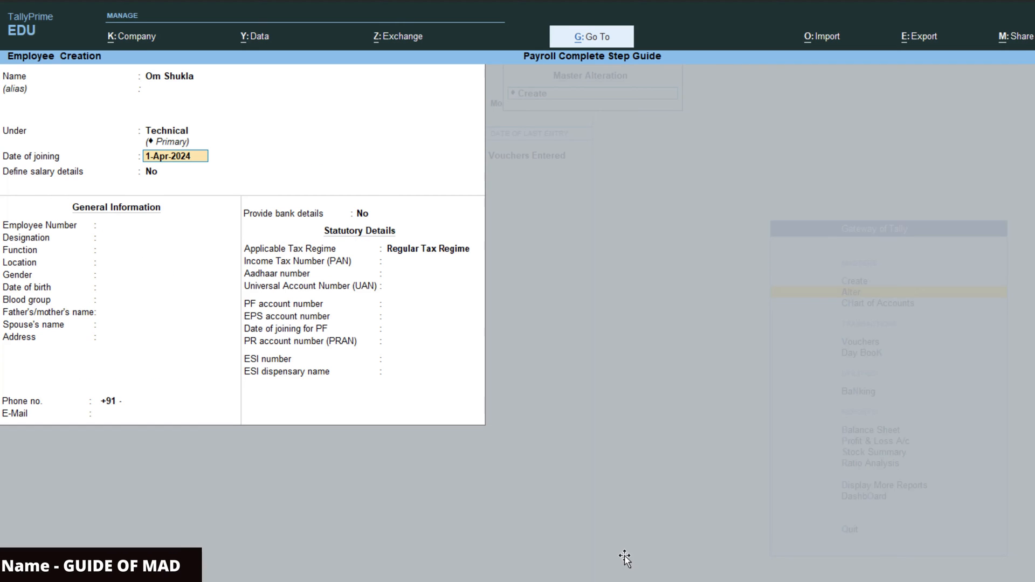
{"action": "type", "text": "1."}
{"action": "type", "text": "8.2005"}
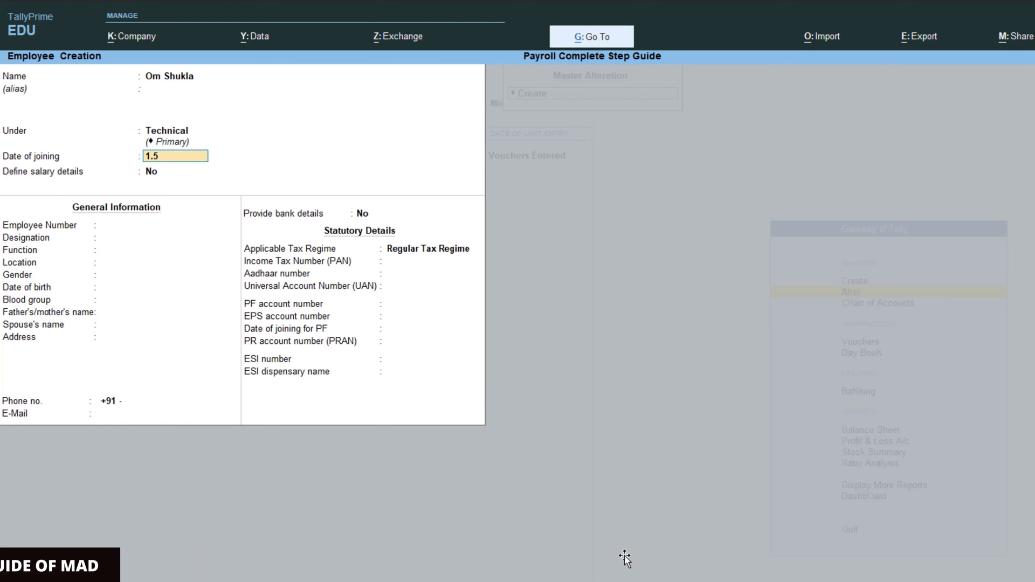
{"action": "key", "text": "Return"}
{"action": "key", "text": "alt+Tab"}
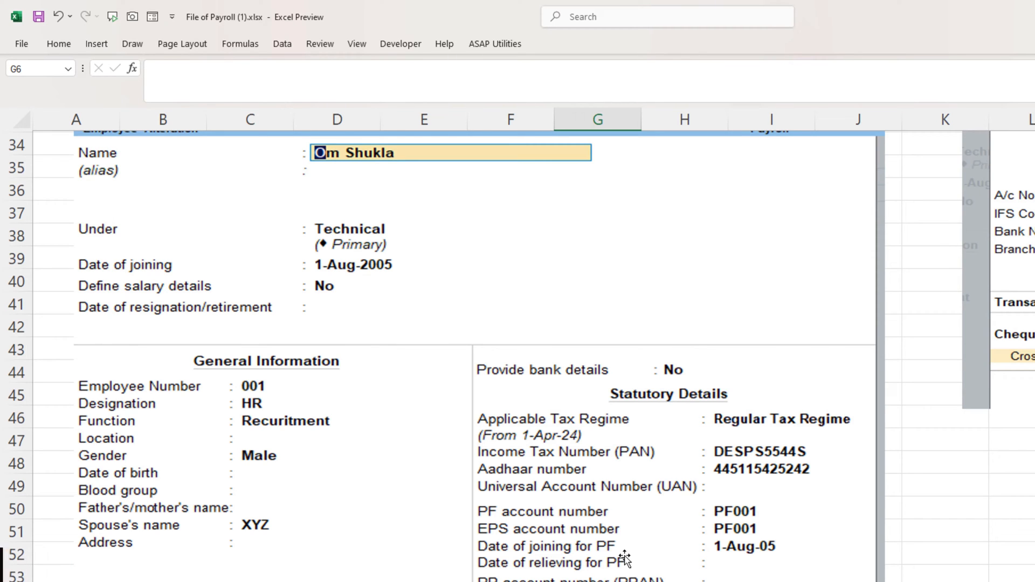
{"action": "key", "text": "alt+Tab"}
{"action": "key", "text": "Return"}
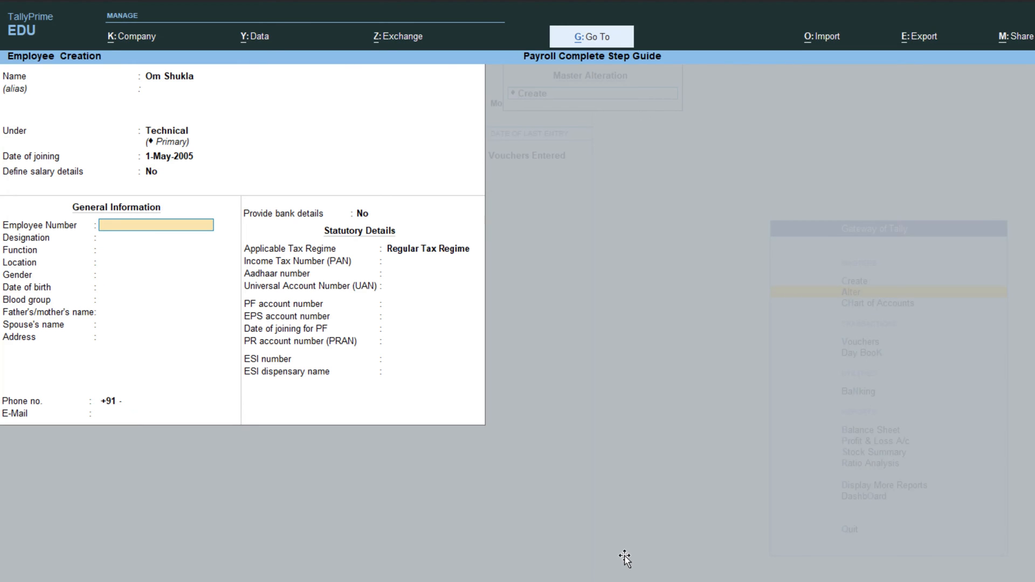
{"action": "key", "text": "alt+Tab"}
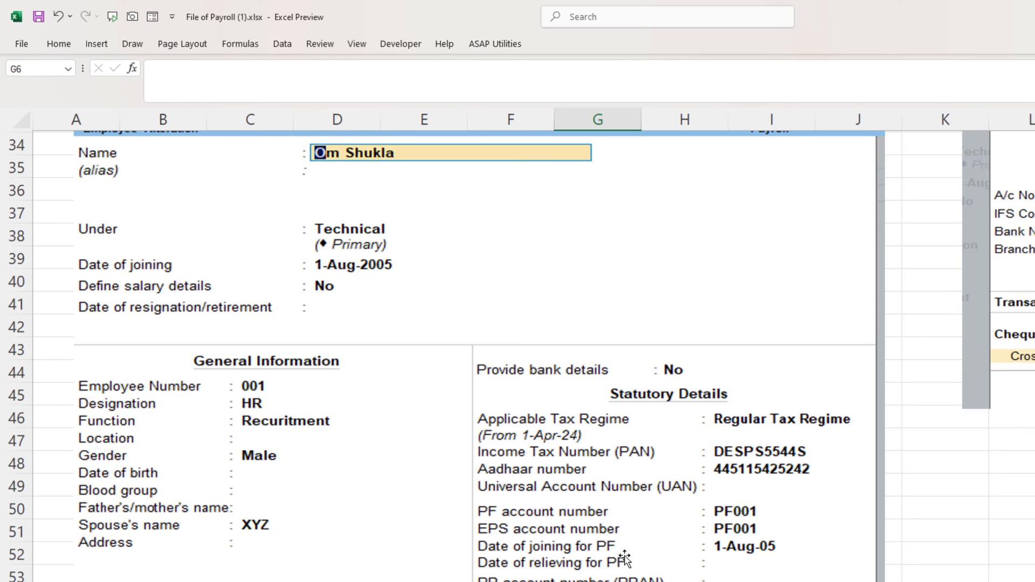
{"action": "key", "text": "alt+Tab"}
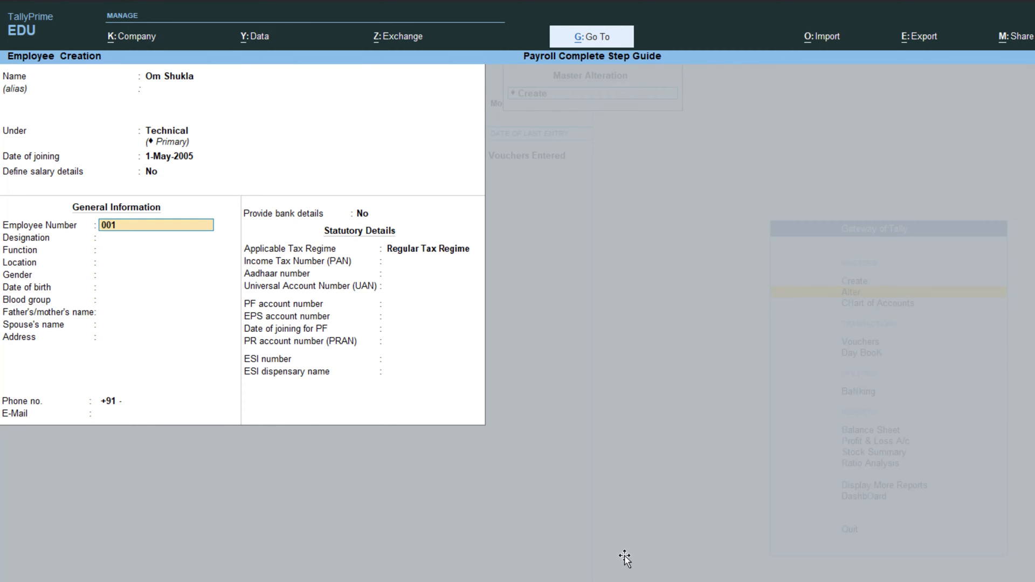
{"action": "type", "text": "00"}
{"action": "key", "text": "BackSpace"}
{"action": "key", "text": "BackSpace"}
{"action": "key", "text": "BackSpace"}
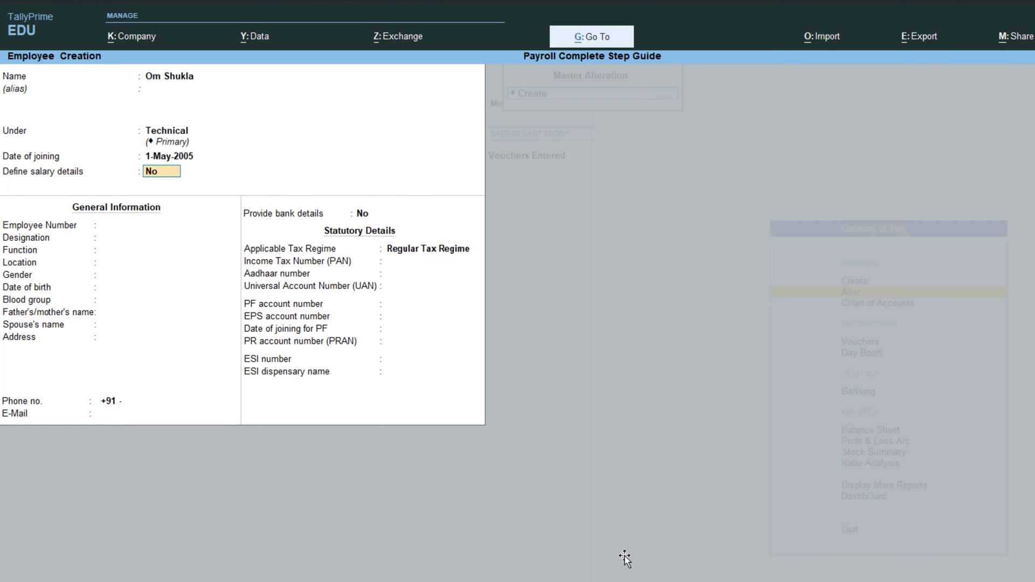
- Accept employee number E001 and enter designation HR and function Recruitment
{"action": "key", "text": "Return"}
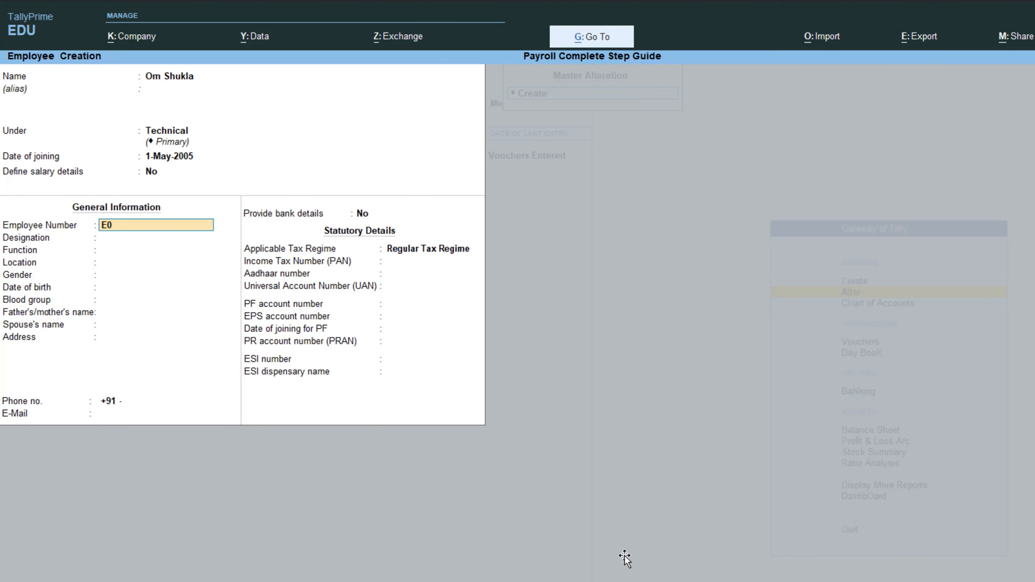
{"action": "key", "text": "Return"}
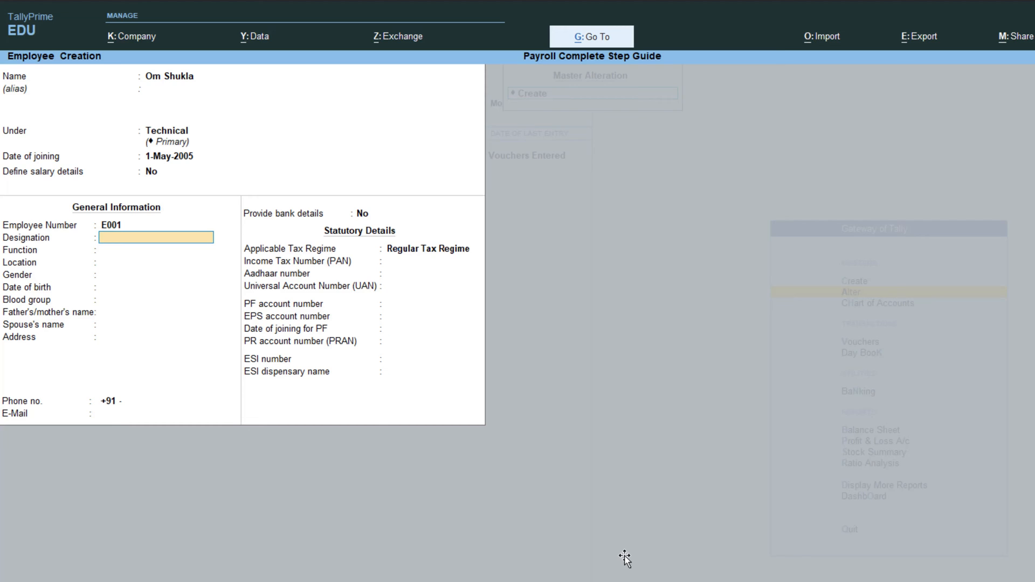
{"action": "key", "text": "alt+Tab"}
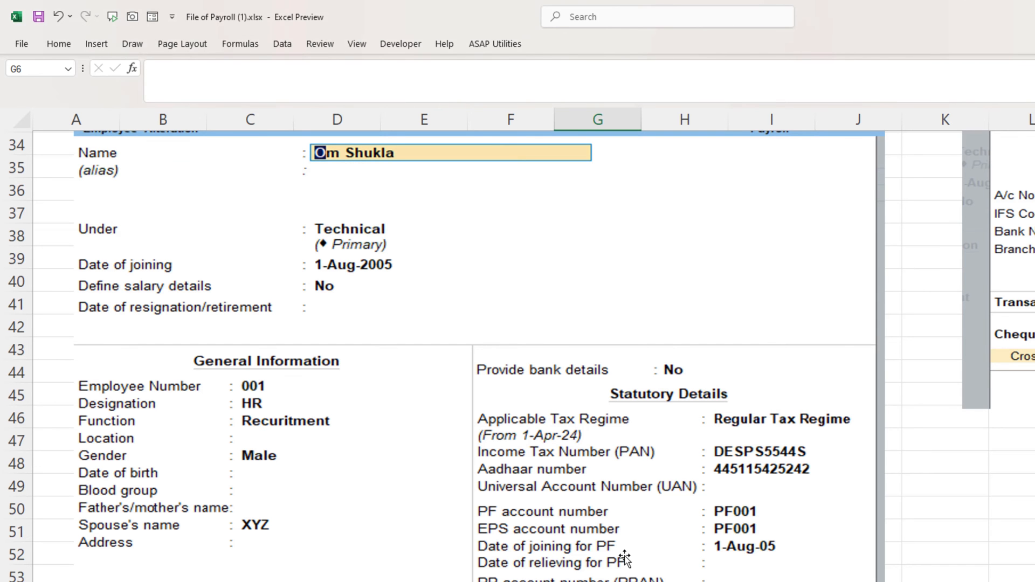
{"action": "key", "text": "alt+Tab"}
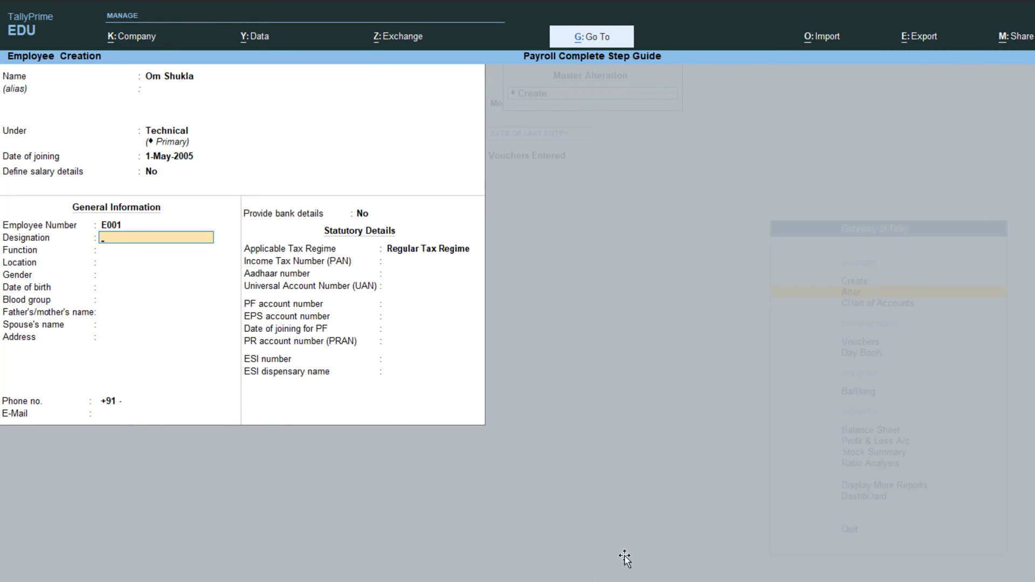
{"action": "key", "text": "Return"}
{"action": "key", "text": "alt+Tab"}
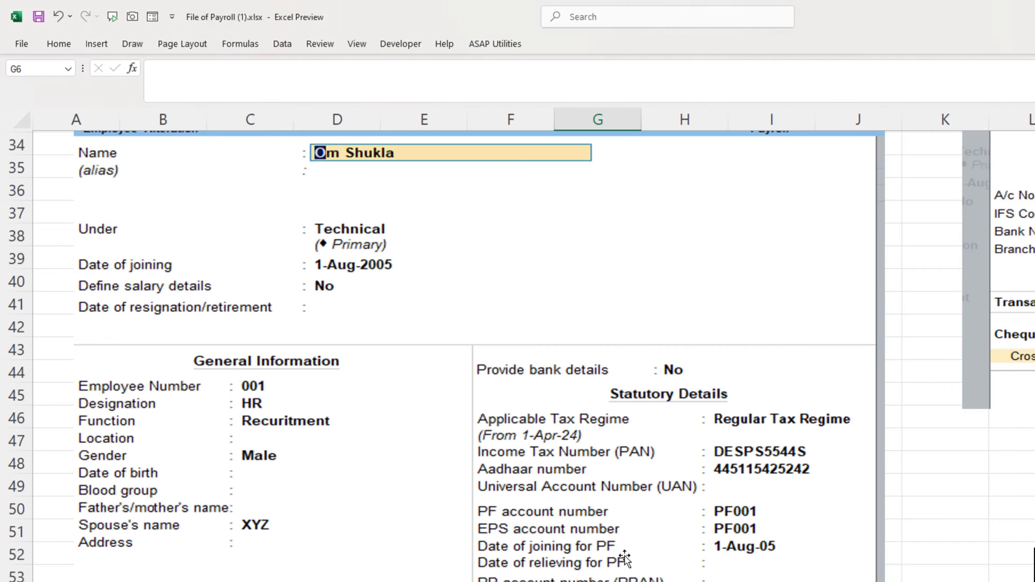
{"action": "key", "text": "alt+Tab"}
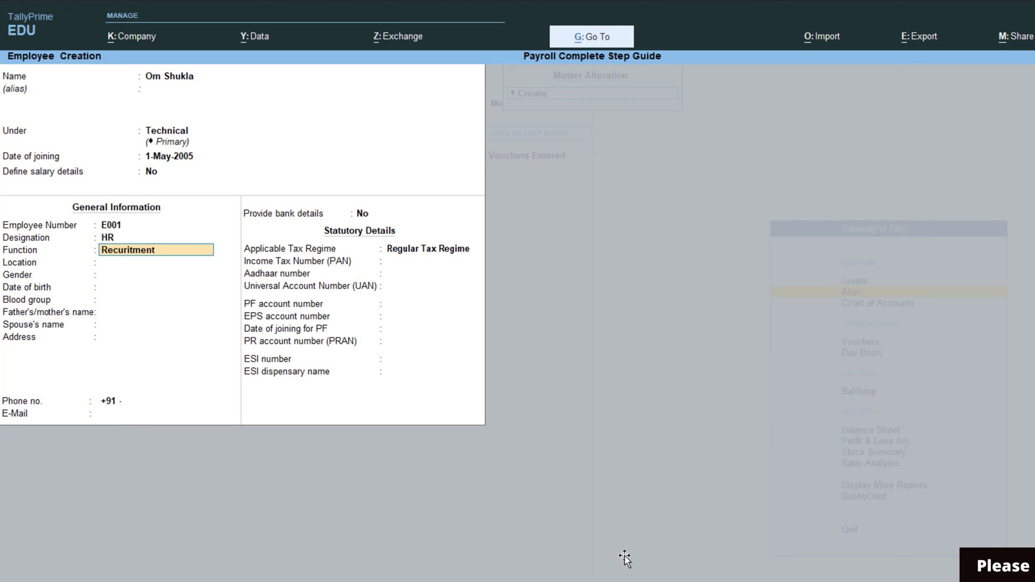
{"action": "type", "text": "Recuritment"}
{"action": "key", "text": "Return"}
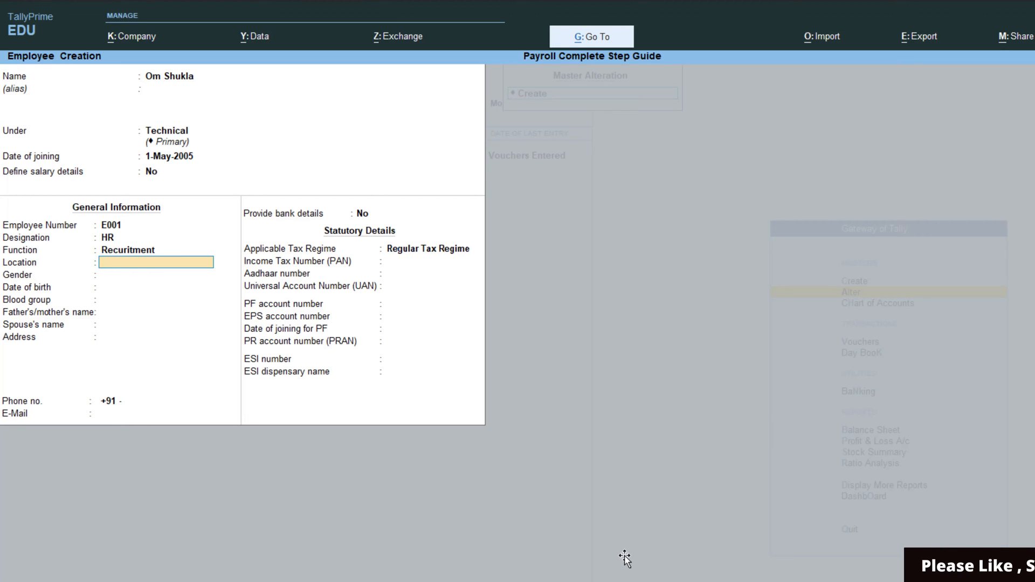
{"action": "key", "text": "alt+Tab"}
{"action": "key", "text": "alt+Tab"}
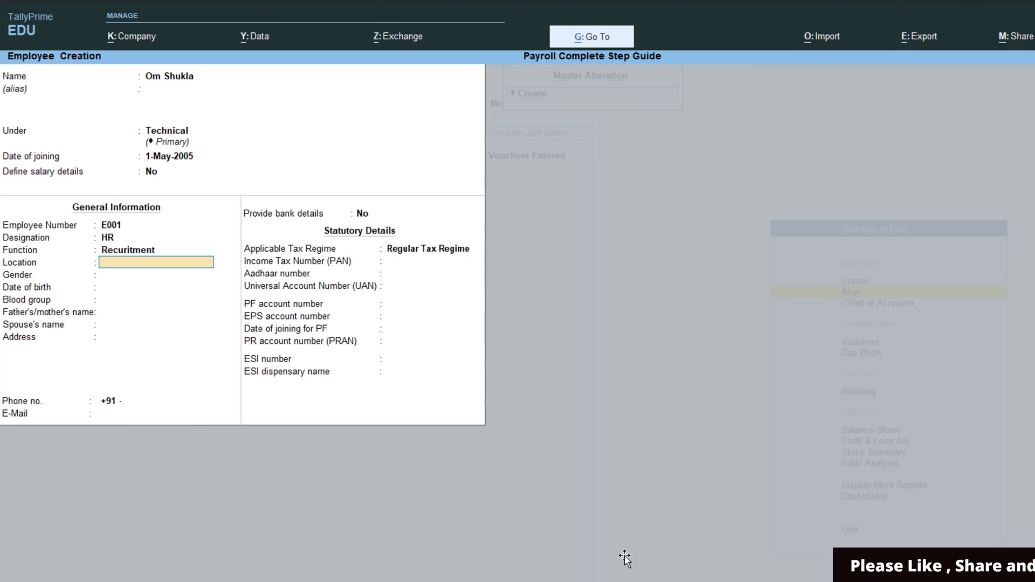
- Set gender to Male and blood group to Unknown
{"action": "key", "text": "Return"}
{"action": "key", "text": "Down"}
{"action": "key", "text": "Down"}
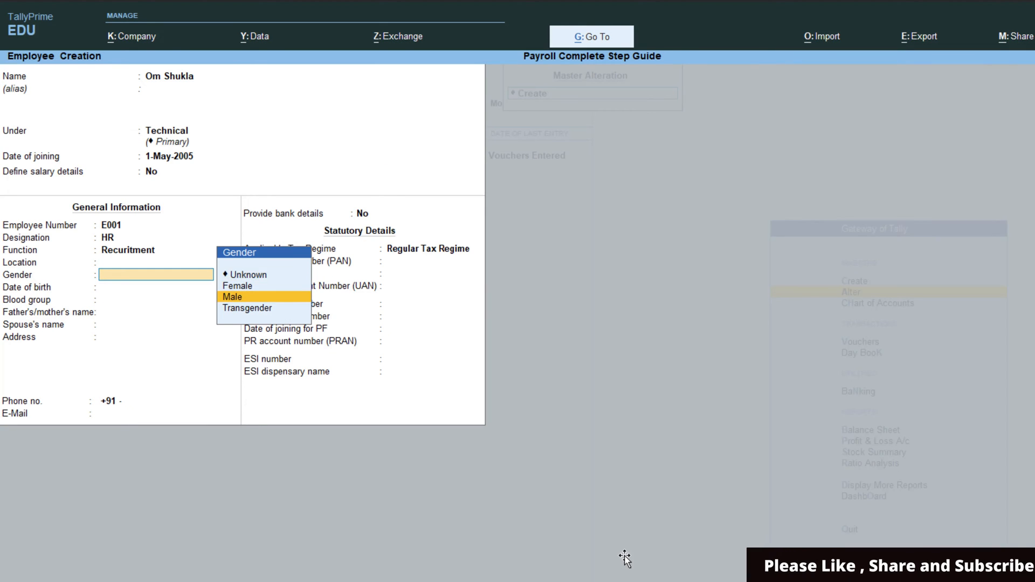
{"action": "key", "text": "Return"}
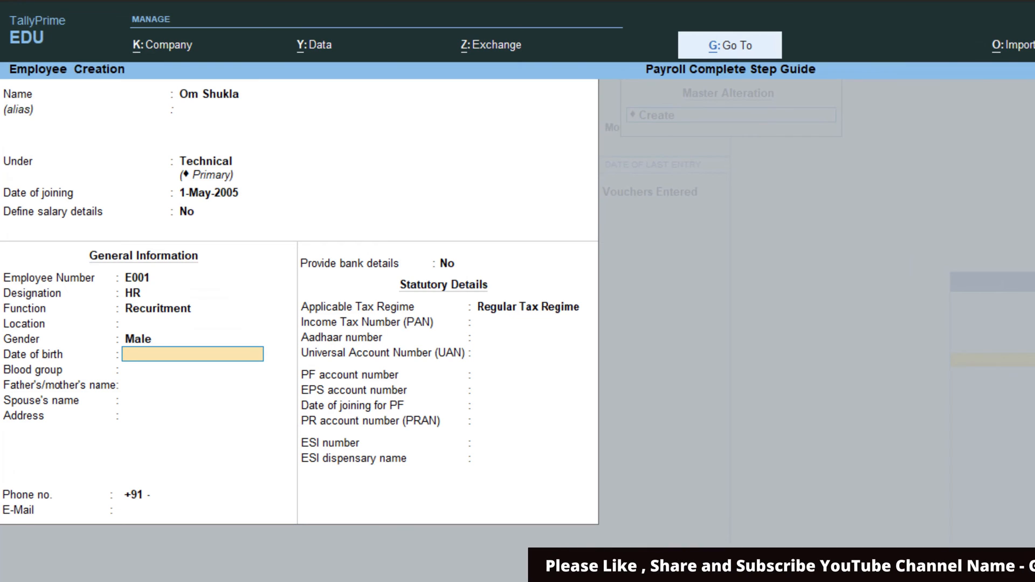
{"action": "key", "text": "Return"}
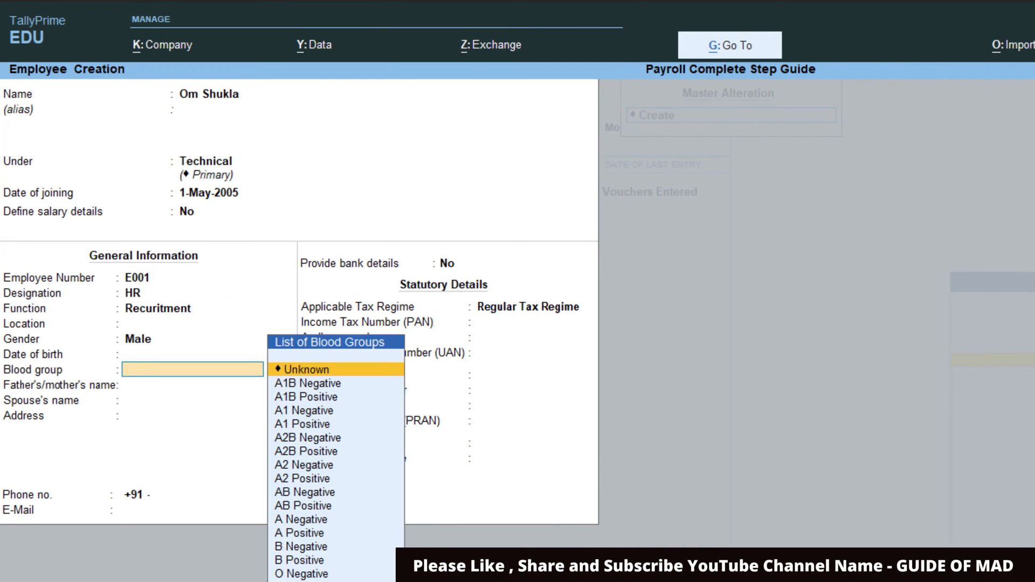
{"action": "key", "text": "Return"}
{"action": "key", "text": "Return"}
{"action": "key", "text": "Return"}
{"action": "key", "text": "Return"}
{"action": "key", "text": "Return"}
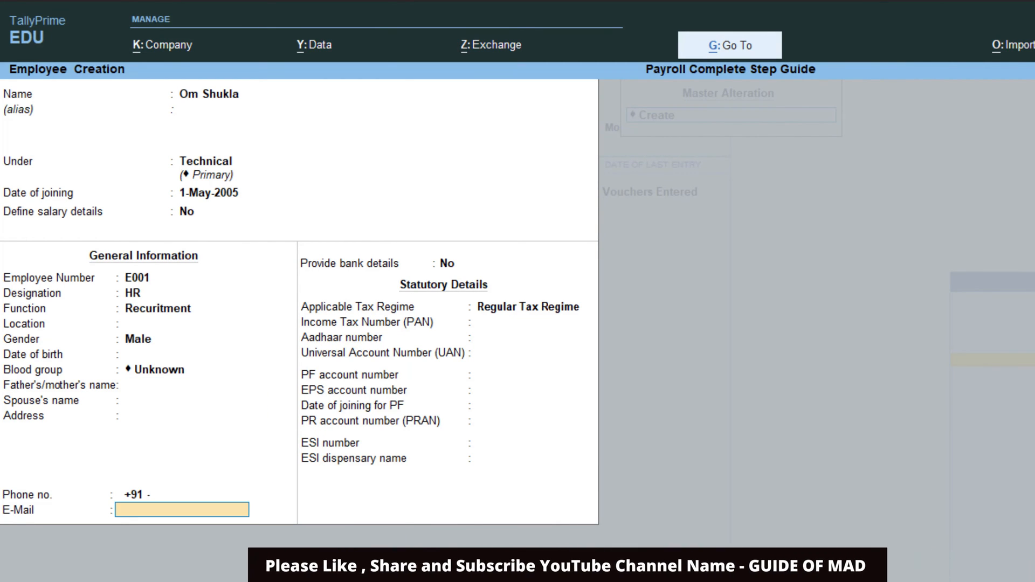
{"action": "key", "text": "Return"}
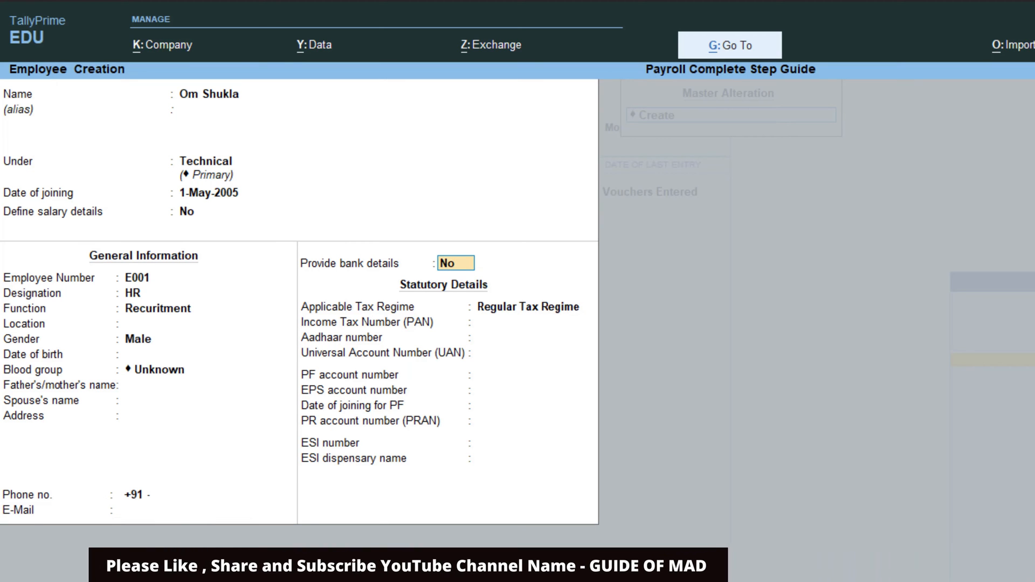
- Enter the account number, IFS code CNRB, bank Canara Bank, Karol Bagh branch and Cheque transactions
{"action": "type", "text": "y"}
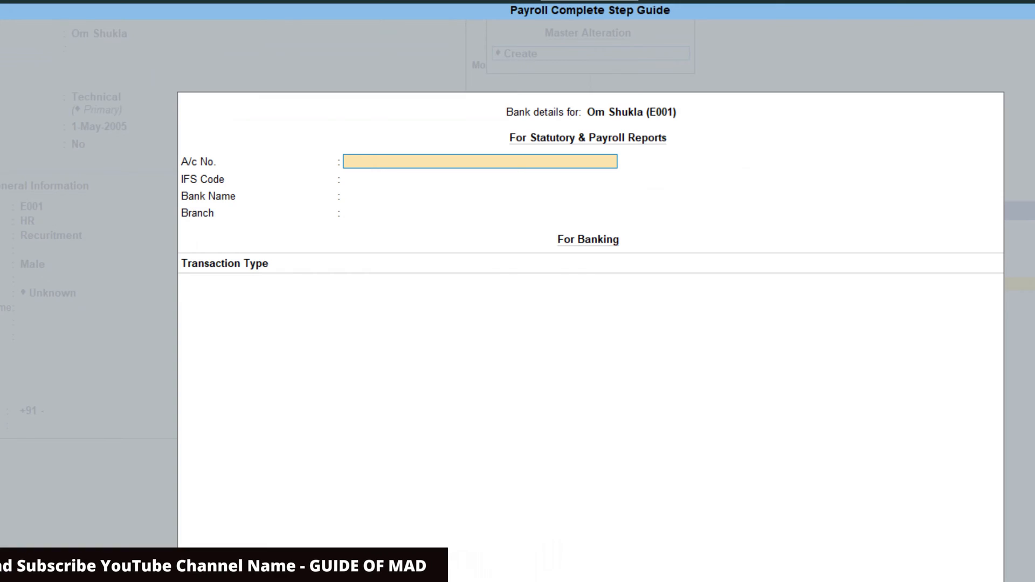
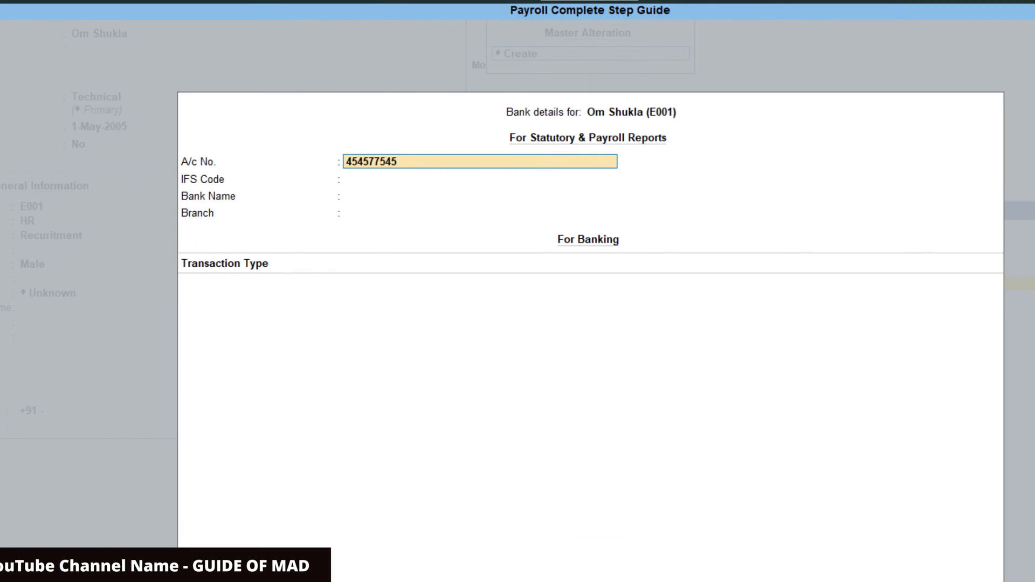
{"action": "key", "text": "Return"}
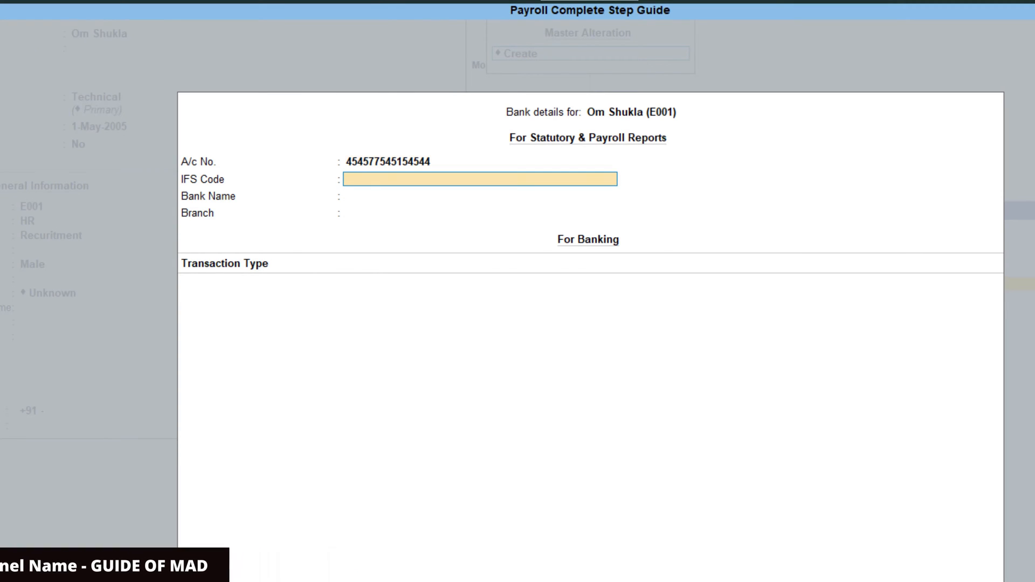
{"action": "type", "text": "CN"}
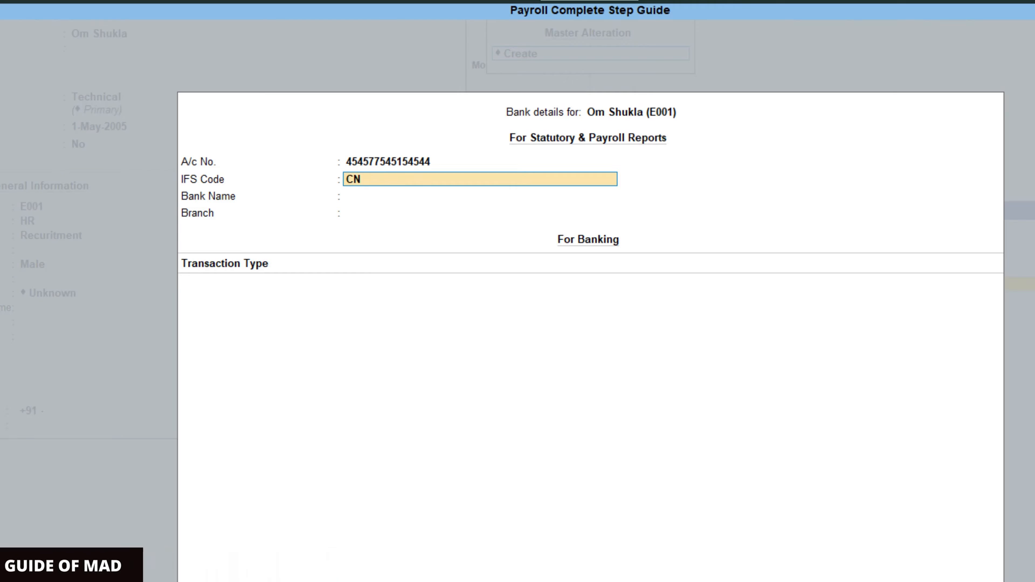
{"action": "type", "text": "RB0001424"}
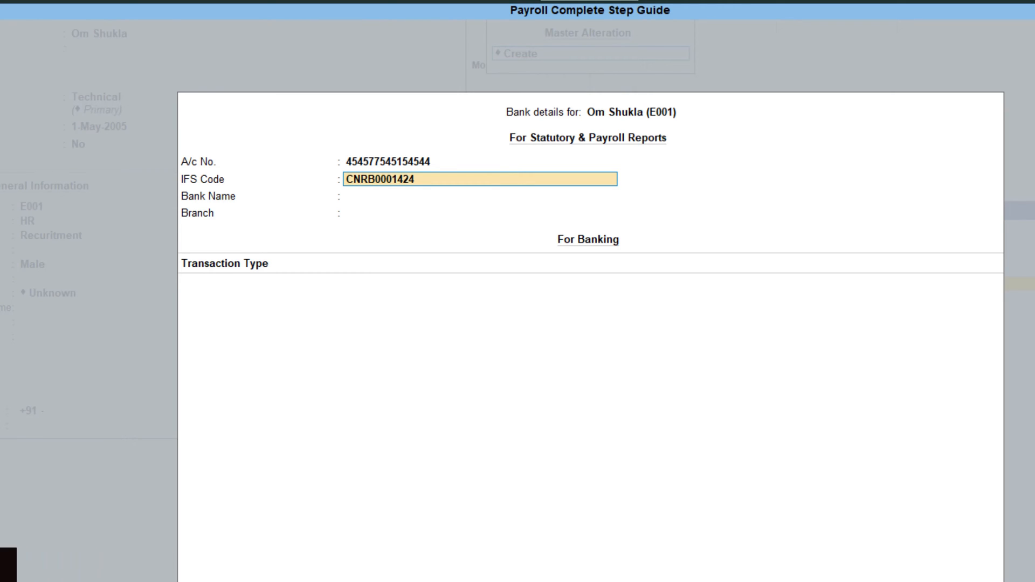
{"action": "key", "text": "Return"}
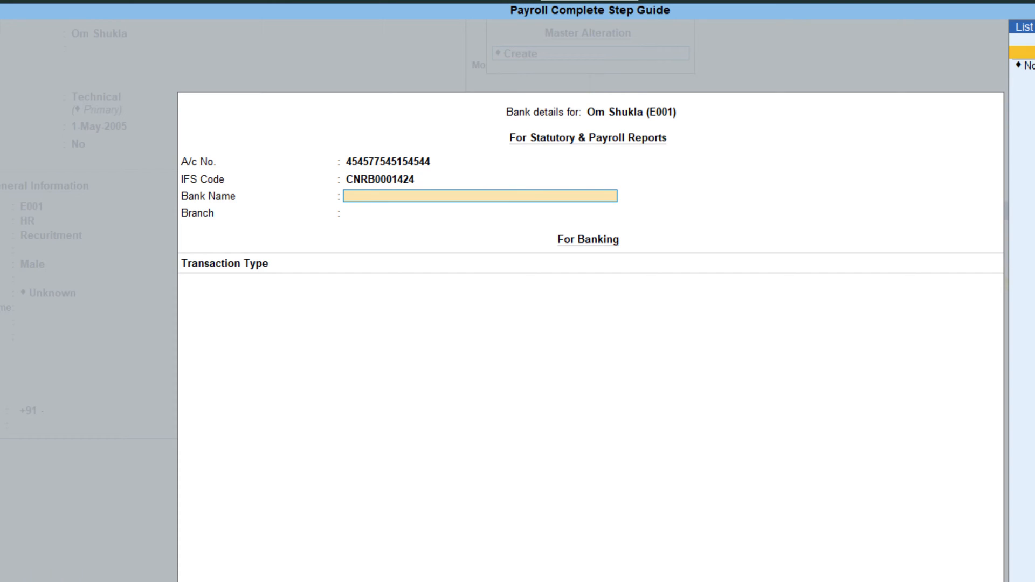
{"action": "key", "text": "Return"}
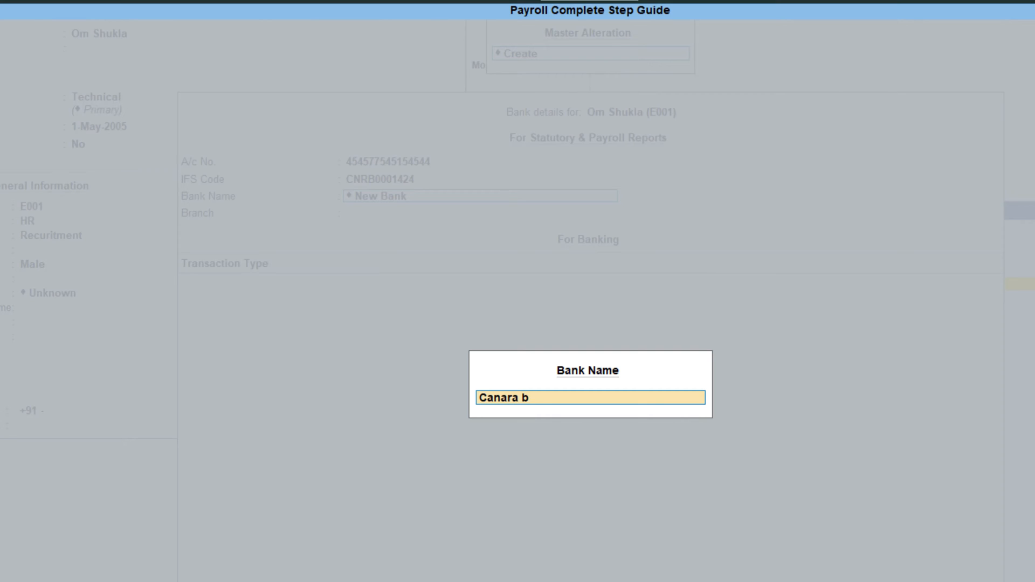
{"action": "type", "text": "Canara Bank"}
{"action": "key", "text": "Return"}
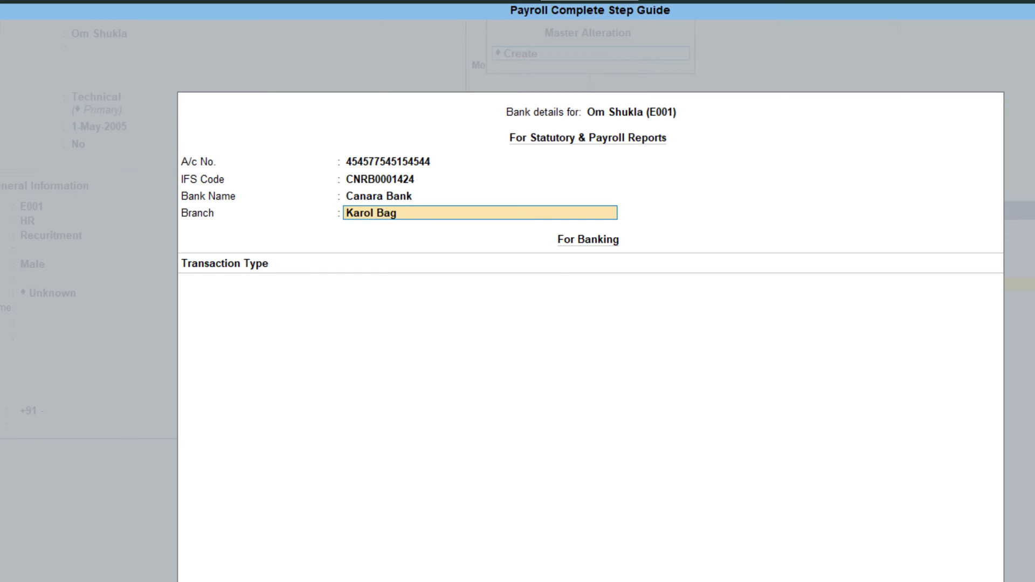
{"action": "key", "text": "Return"}
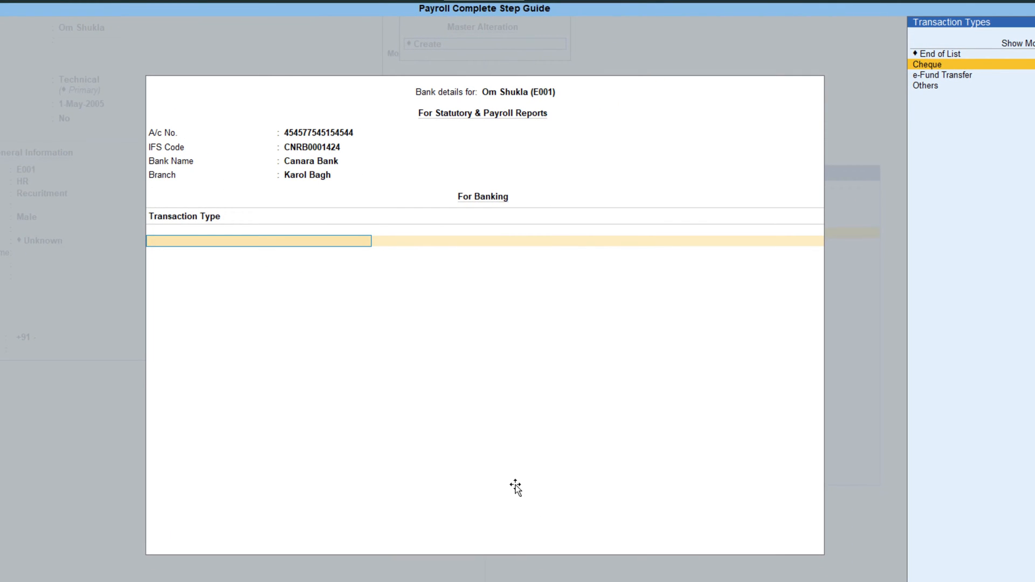
{"action": "key", "text": "Return"}
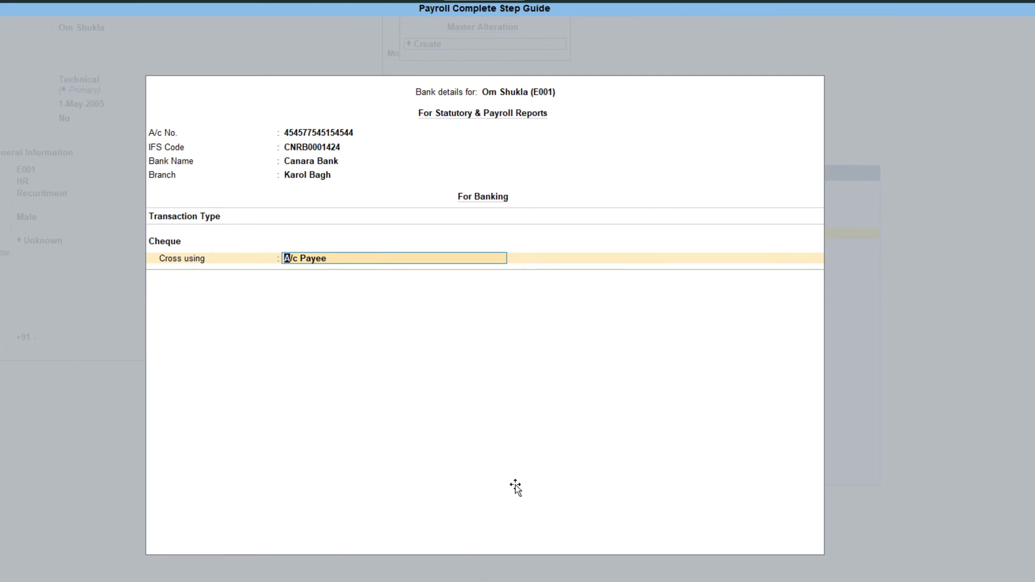
{"action": "key", "text": "Return"}
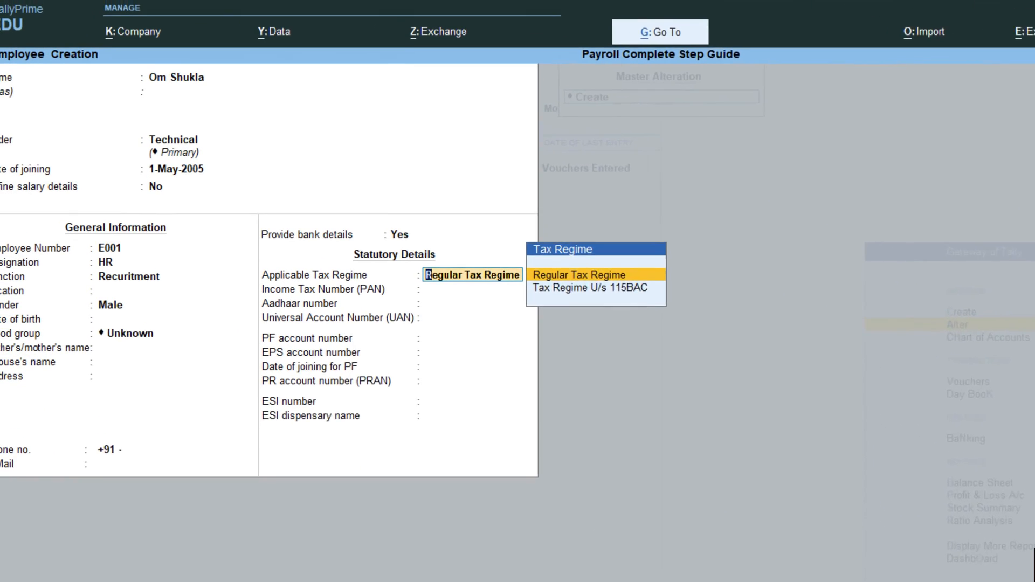
- Keep the Regular Tax Regime and enter the employee's PAN and Aadhaar number
{"action": "key", "text": "Return"}
{"action": "key", "text": "BackSpace"}
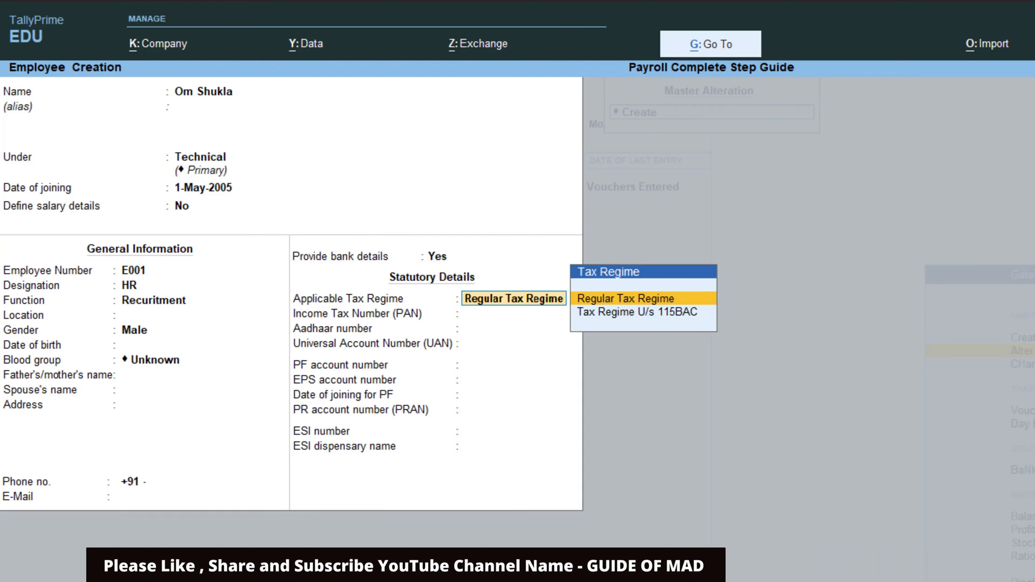
{"action": "key", "text": "Return"}
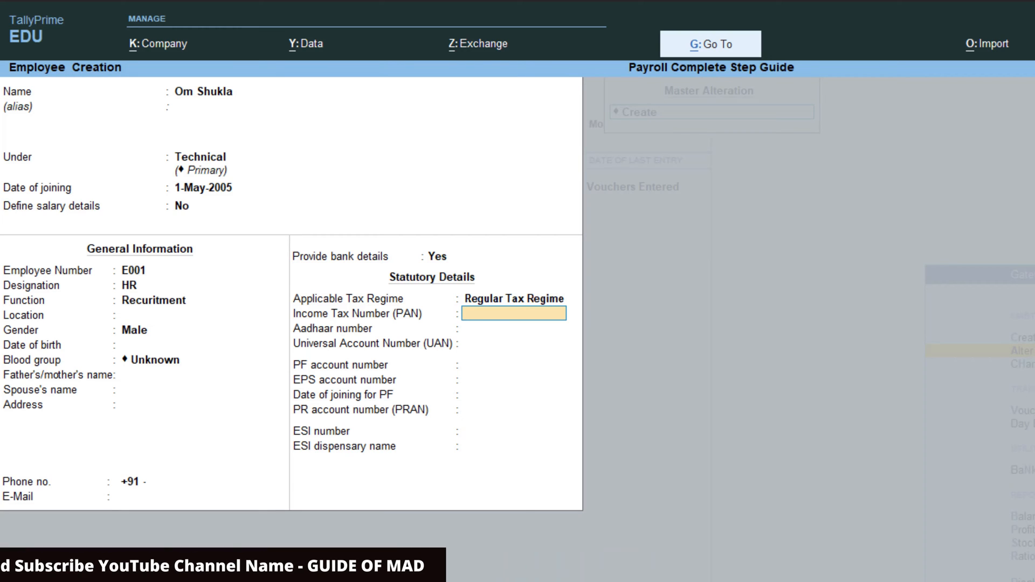
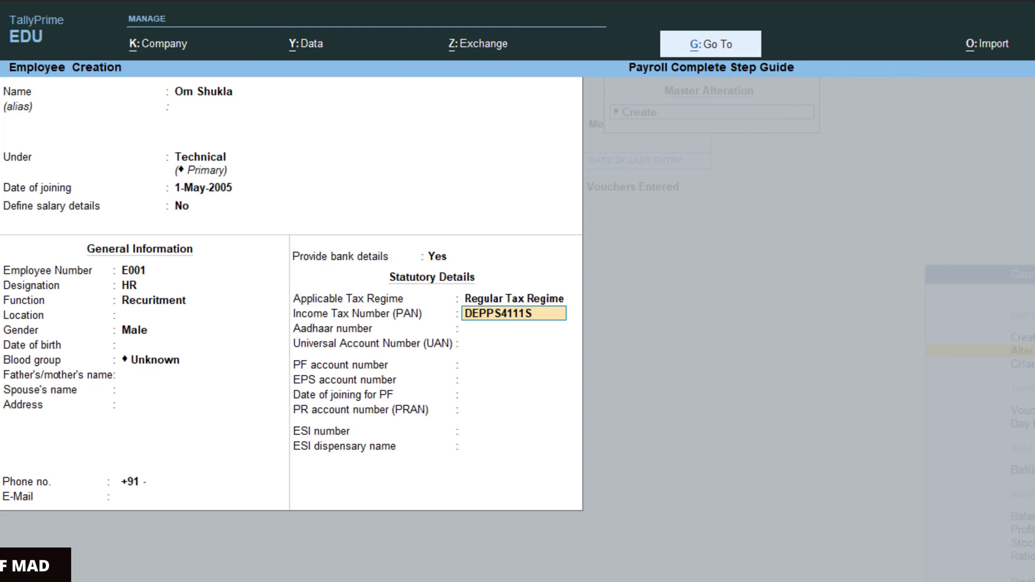
{"action": "key", "text": "Return"}
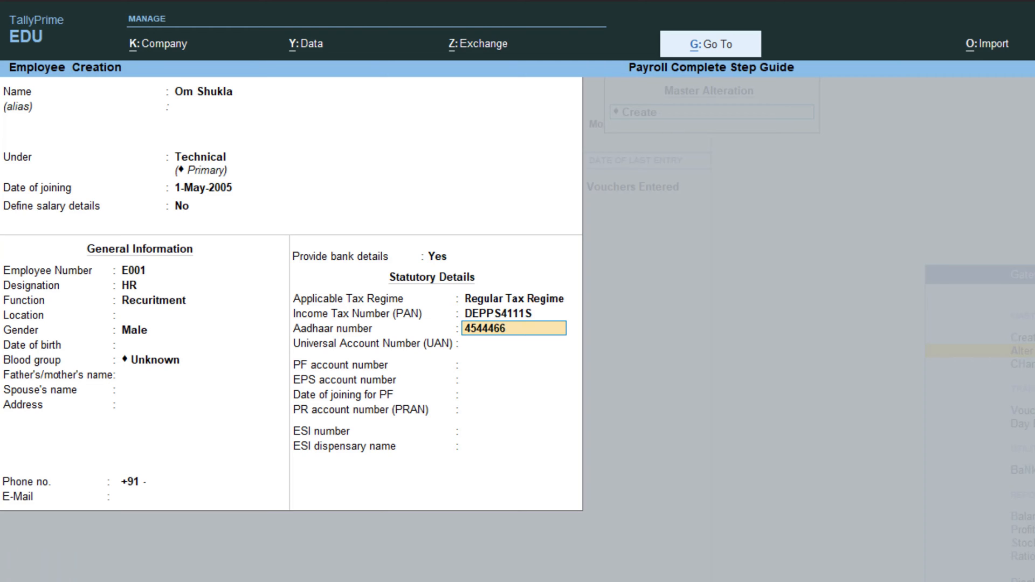
{"action": "key", "text": "Return"}
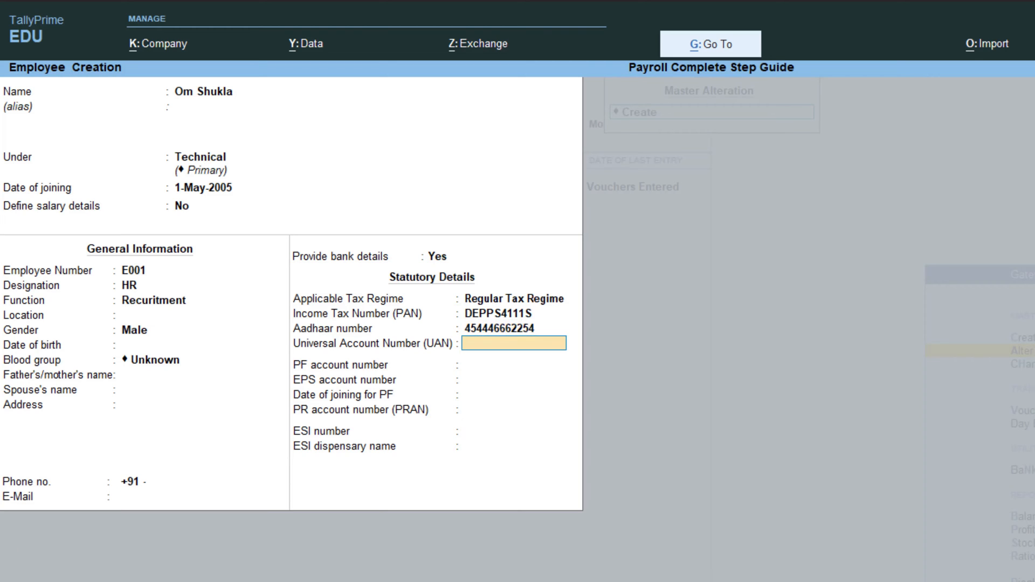
- Confirm employee E001's UAN, PF and ESI number fields
{"action": "key", "text": "Return"}
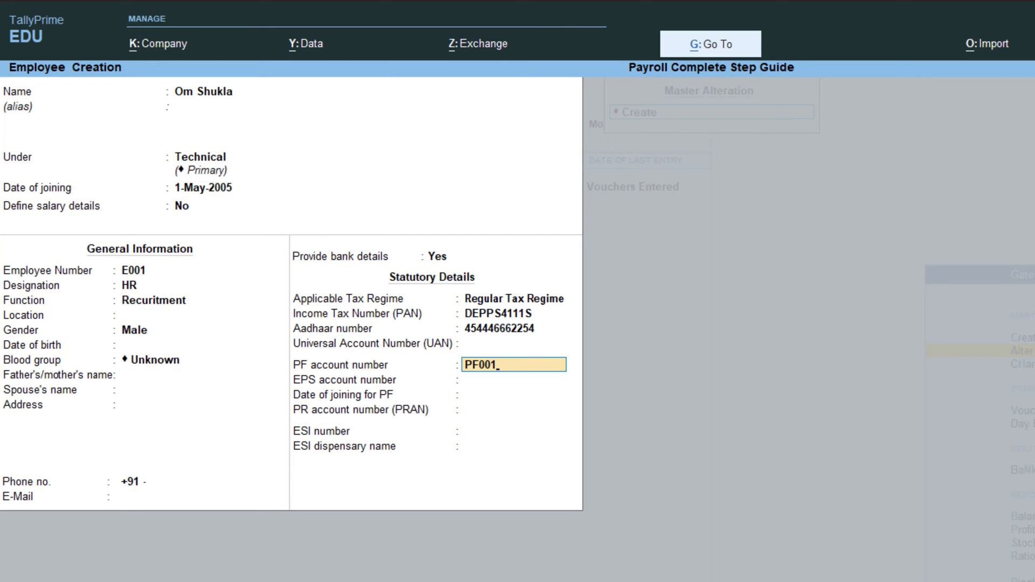
{"action": "key", "text": "Return"}
{"action": "key", "text": "Return"}
{"action": "key", "text": "Return"}
{"action": "key", "text": "Return"}
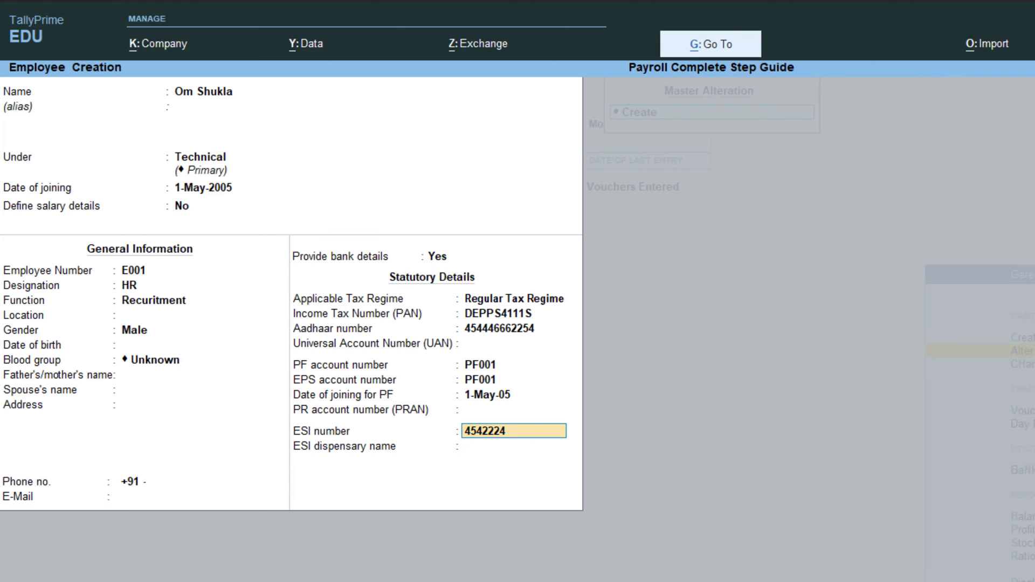
{"action": "key", "text": "Return"}
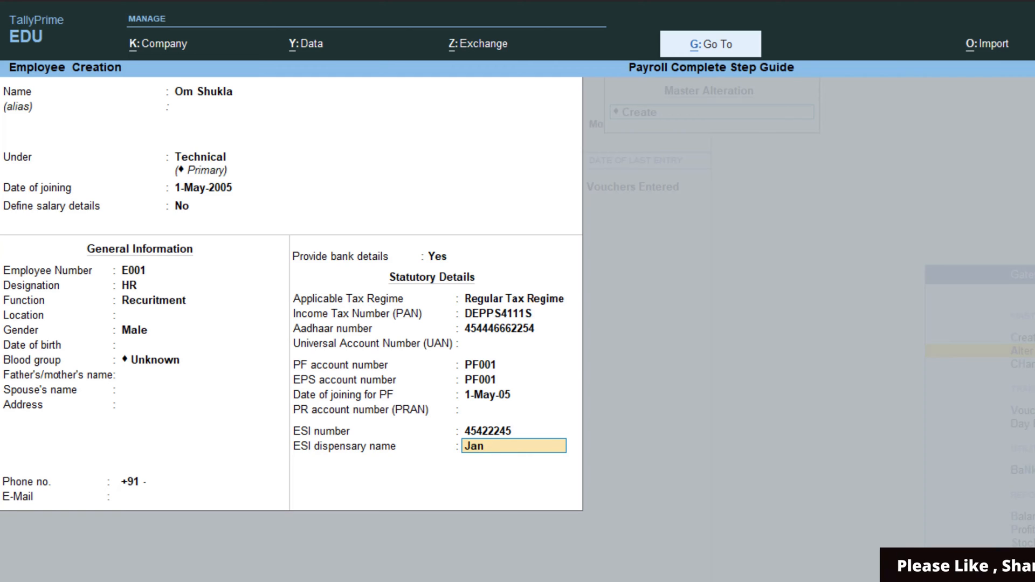
- Change E001's ESI dispensary to Dwarka and save the employee record
{"action": "key", "text": "Return"}
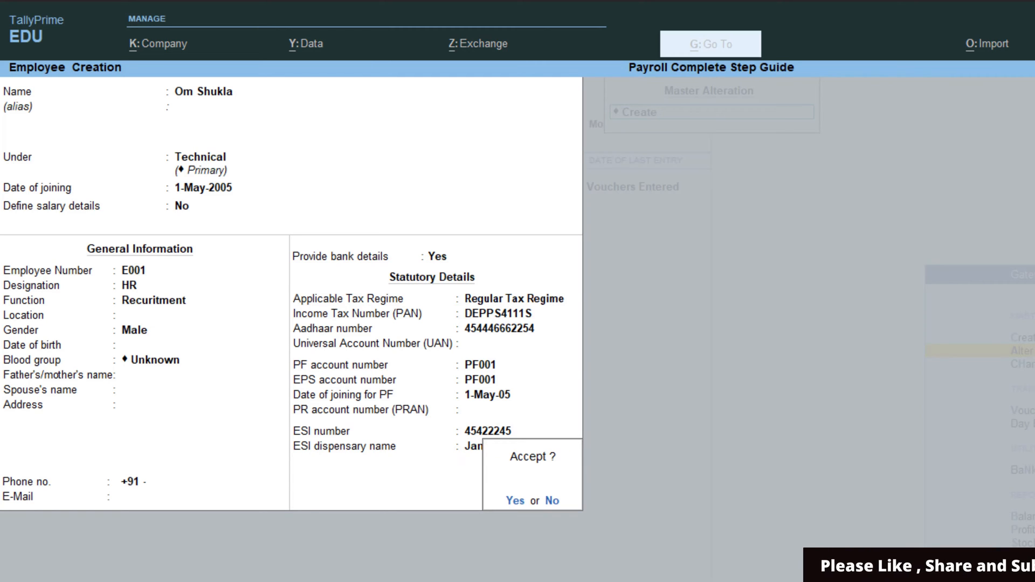
{"action": "key", "text": "Escape"}
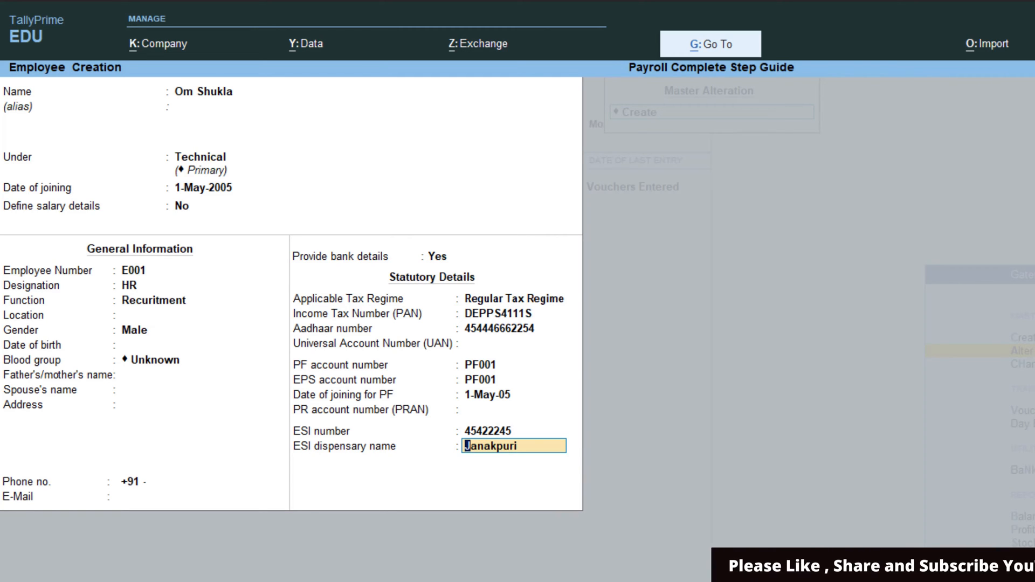
{"action": "key", "text": "shift+End"}
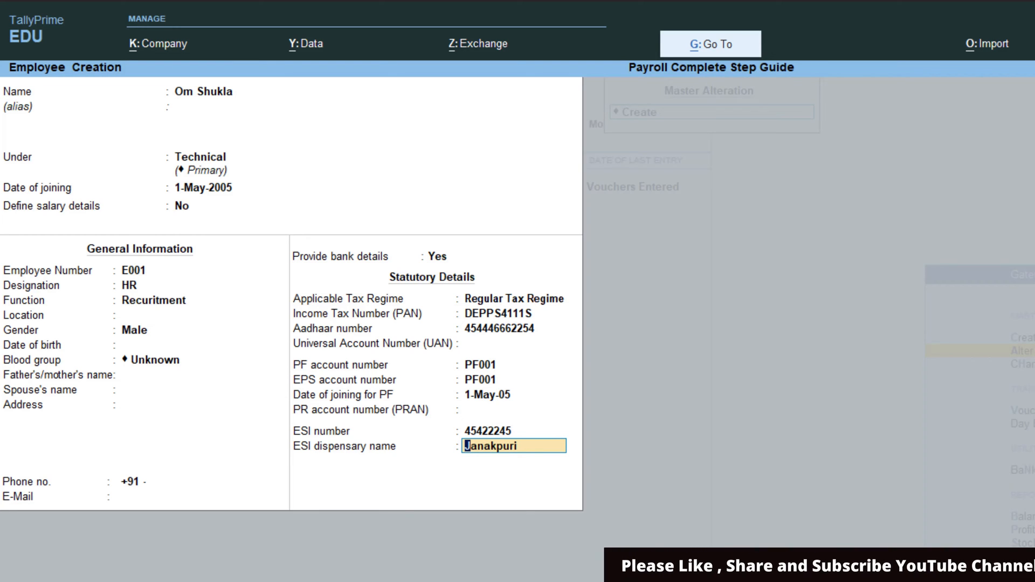
{"action": "type", "text": "Dwarka"}
{"action": "key", "text": "Return"}
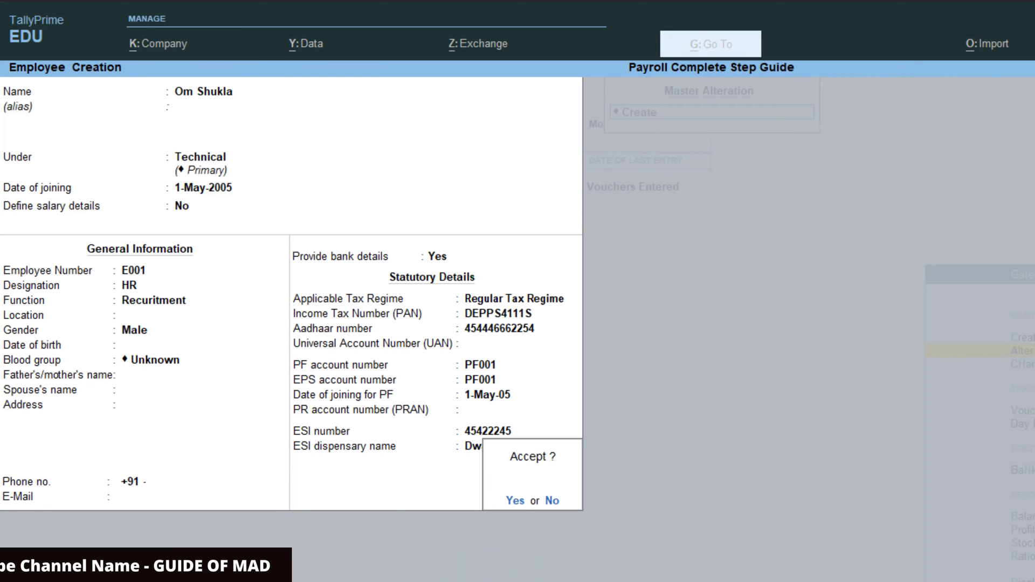
{"action": "key", "text": "Return"}
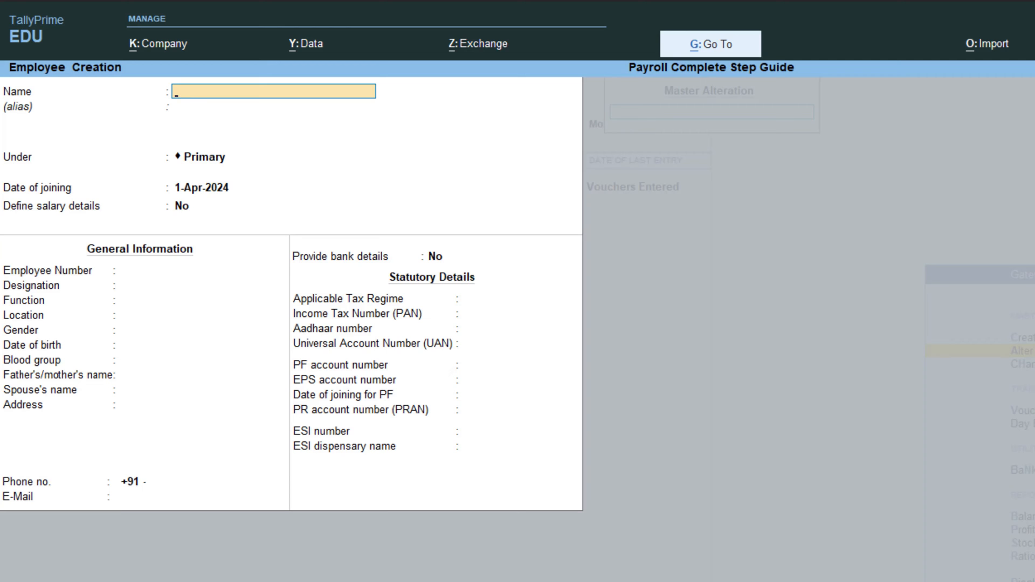
- Enter employee E002's name, 1-Apr joining date, Accounting role and bank details with new bank SBI
{"action": "type", "text": "Abhishek"}
{"action": "key", "text": "Return"}
{"action": "key", "text": "Return"}
{"action": "type", "text": "1.4"}
{"action": "key", "text": "Return"}
{"action": "type", "text": "E002"}
{"action": "key", "text": "Return"}
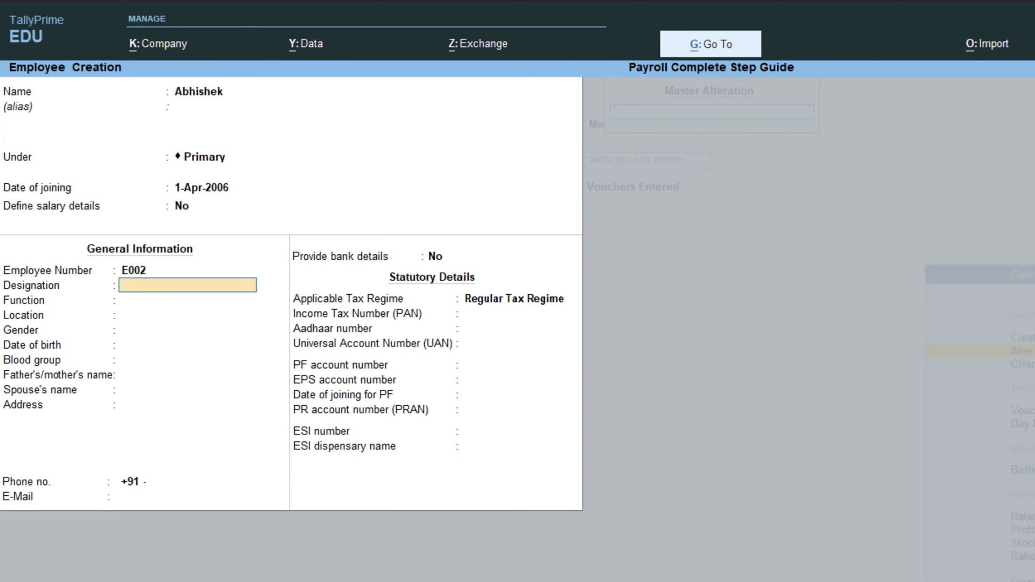
{"action": "key", "text": "Return"}
{"action": "type", "text": "Accounting"}
{"action": "key", "text": "Return"}
{"action": "key", "text": "Return"}
{"action": "key", "text": "Return"}
{"action": "key", "text": "Return"}
{"action": "key", "text": "Return"}
{"action": "key", "text": "Return"}
{"action": "key", "text": "Return"}
{"action": "key", "text": "Return"}
{"action": "key", "text": "Return"}
{"action": "key", "text": "Return"}
{"action": "key", "text": "y"}
{"action": "key", "text": "Return"}
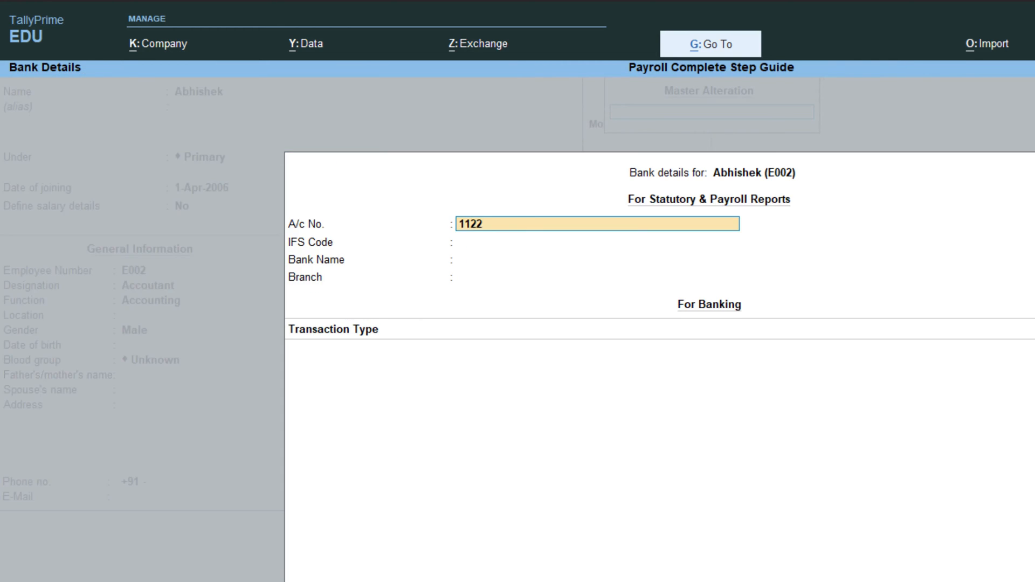
{"action": "key", "text": "Return"}
{"action": "type", "text": "SBIN0012144"}
{"action": "key", "text": "Return"}
{"action": "key", "text": "Return"}
{"action": "type", "text": "SBI"}
- Add E002's PAN, Aadhaar, PF and ESI numbers and save the record
{"action": "key", "text": "Return"}
{"action": "key", "text": "Return"}
{"action": "key", "text": "Return"}
{"action": "key", "text": "Return"}
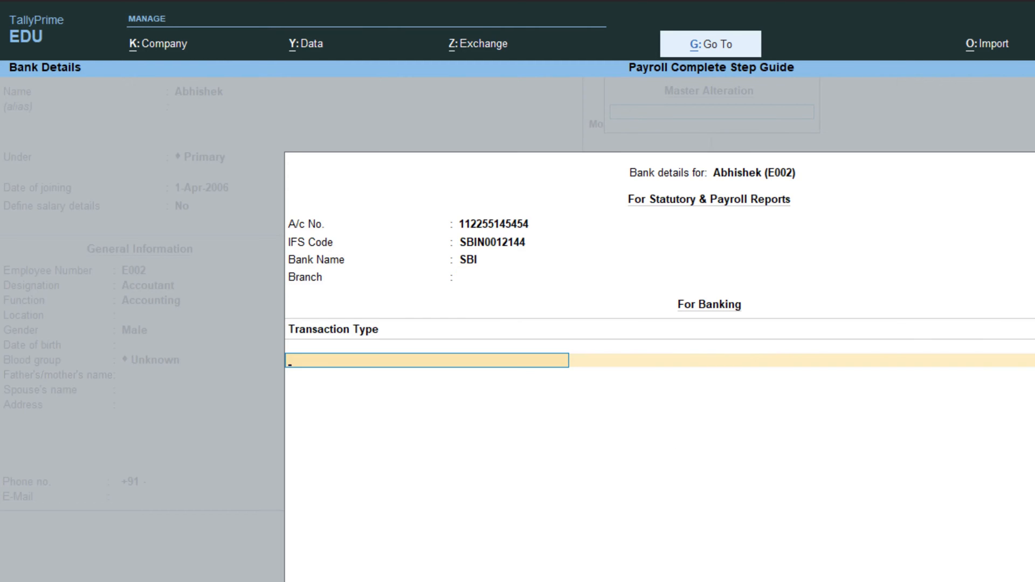
{"action": "key", "text": "Return"}
{"action": "key", "text": "Return"}
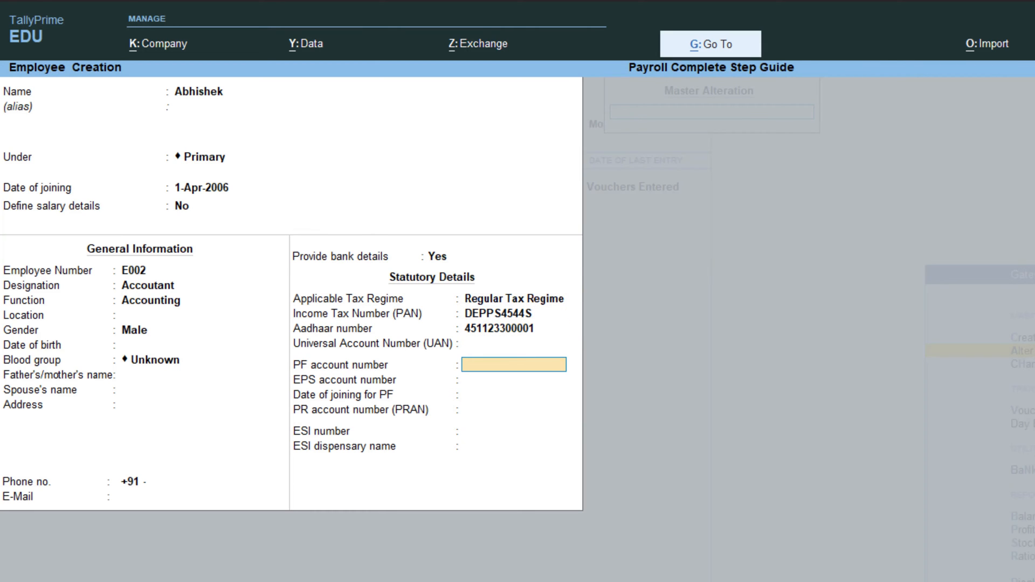
{"action": "type", "text": "PF002"}
{"action": "key", "text": "Return"}
{"action": "key", "text": "Return"}
{"action": "key", "text": "Return"}
{"action": "key", "text": "Return"}
{"action": "key", "text": "Return"}
{"action": "type", "text": "Mel"}
{"action": "key", "text": "Return"}
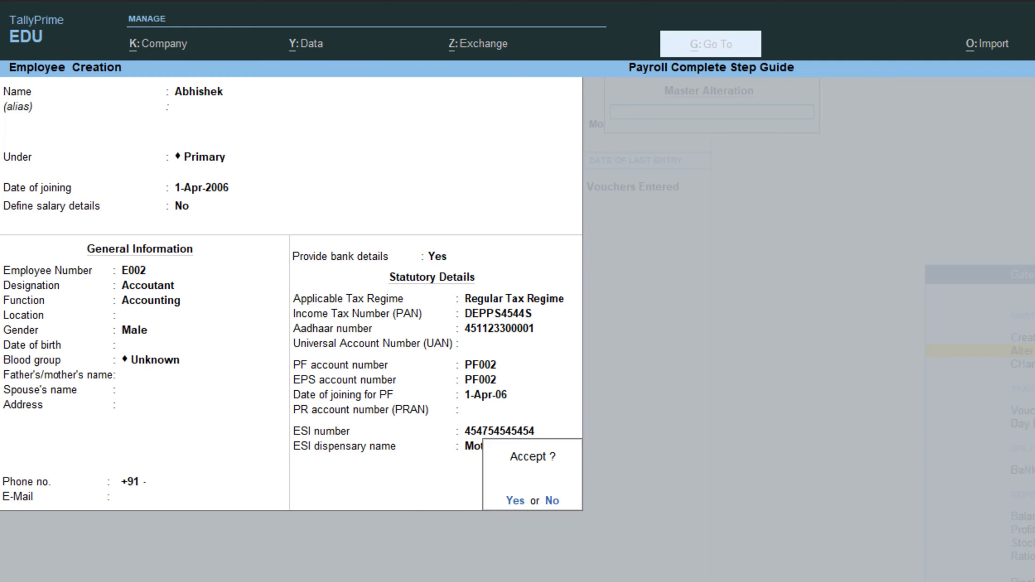
{"action": "key", "text": "y"}
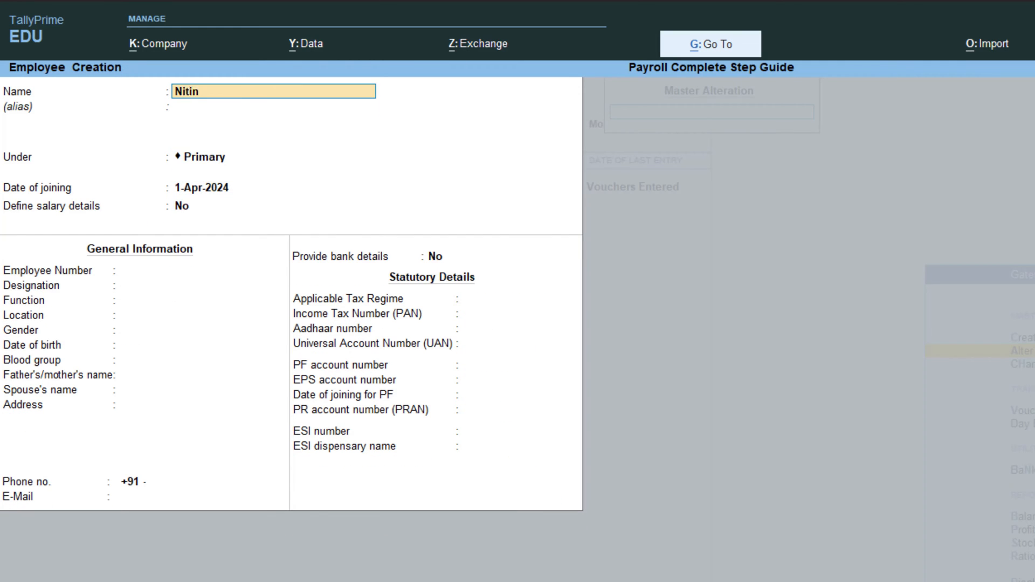
- Enter employee E003 as Peon joining 1-Aug-2015, with SBI bank account details
{"action": "key", "text": "Return"}
{"action": "key", "text": "Return"}
{"action": "key", "text": "Return"}
{"action": "type", "text": "1."}
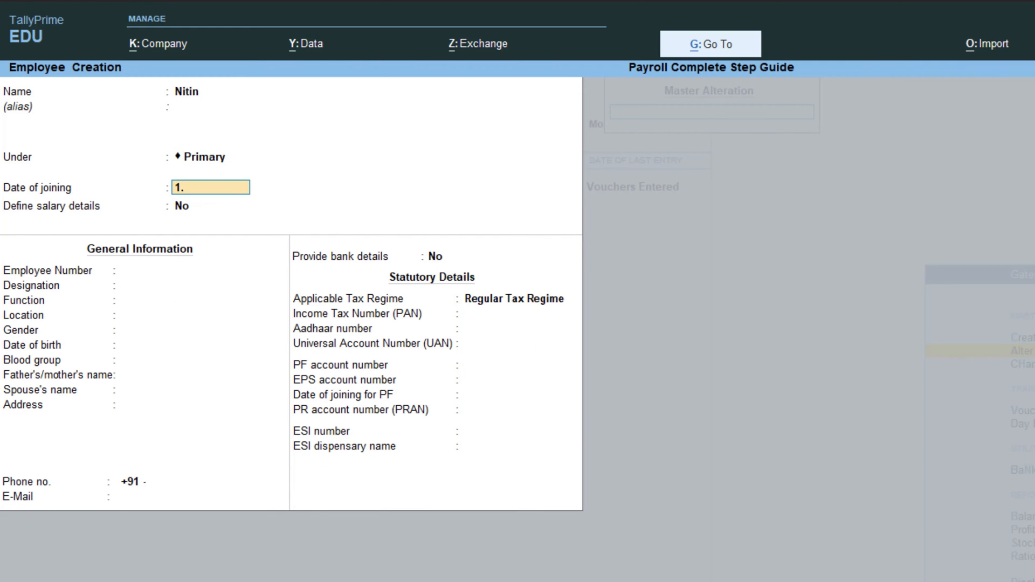
{"action": "type", "text": "8.2015"}
{"action": "key", "text": "Return"}
{"action": "type", "text": "Peon"}
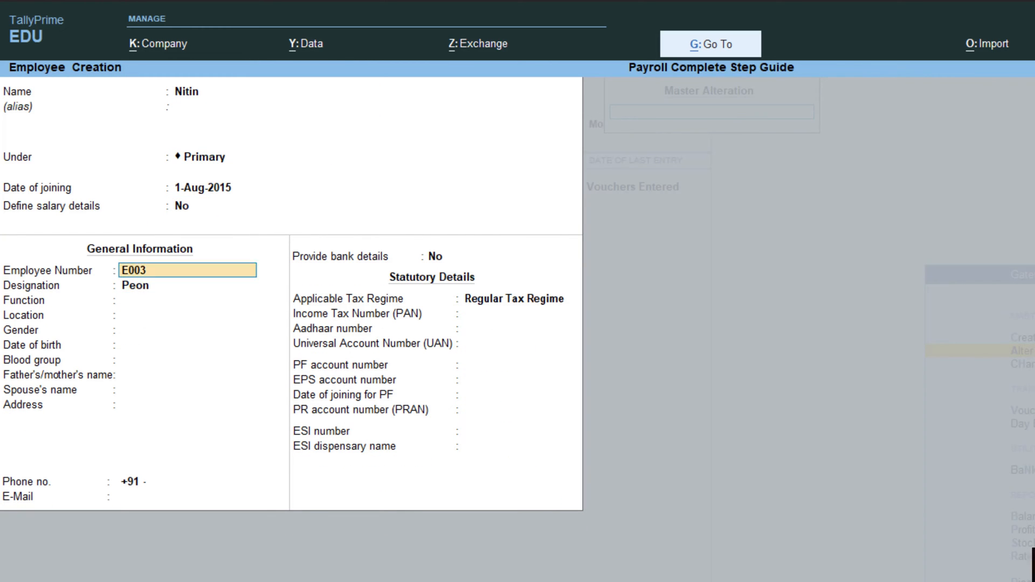
{"action": "key", "text": "Return"}
{"action": "key", "text": "Return"}
{"action": "key", "text": "Return"}
{"action": "type", "text": "m"}
{"action": "key", "text": "Return"}
{"action": "key", "text": "Return"}
{"action": "key", "text": "Return"}
{"action": "key", "text": "Return"}
{"action": "key", "text": "Return"}
{"action": "key", "text": "Return"}
{"action": "key", "text": "Return"}
{"action": "key", "text": "Return"}
{"action": "type", "text": "y"}
{"action": "key", "text": "Return"}
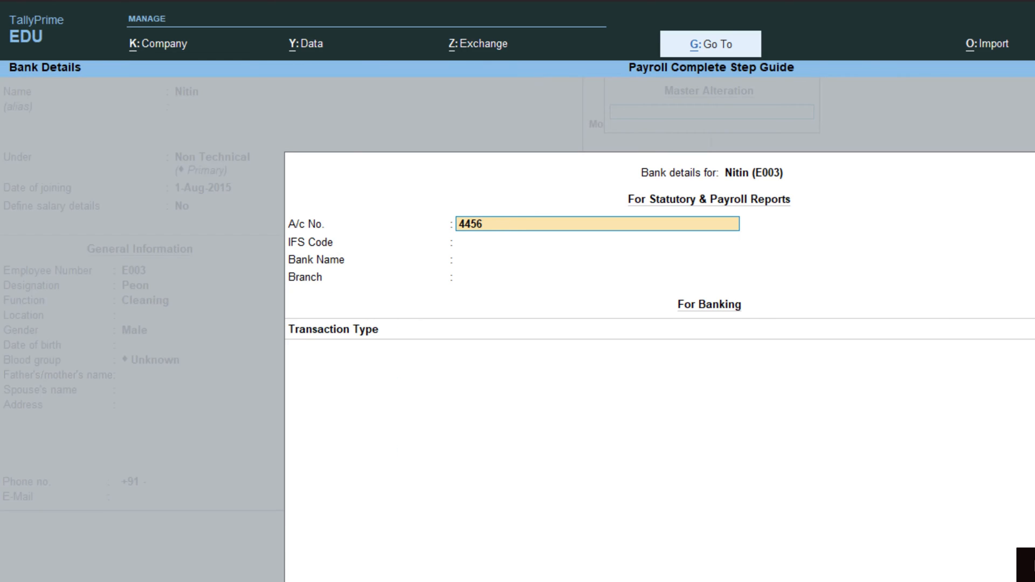
{"action": "key", "text": "Return"}
{"action": "type", "text": "SD"}
{"action": "key", "text": "Return"}
{"action": "key", "text": "Return"}
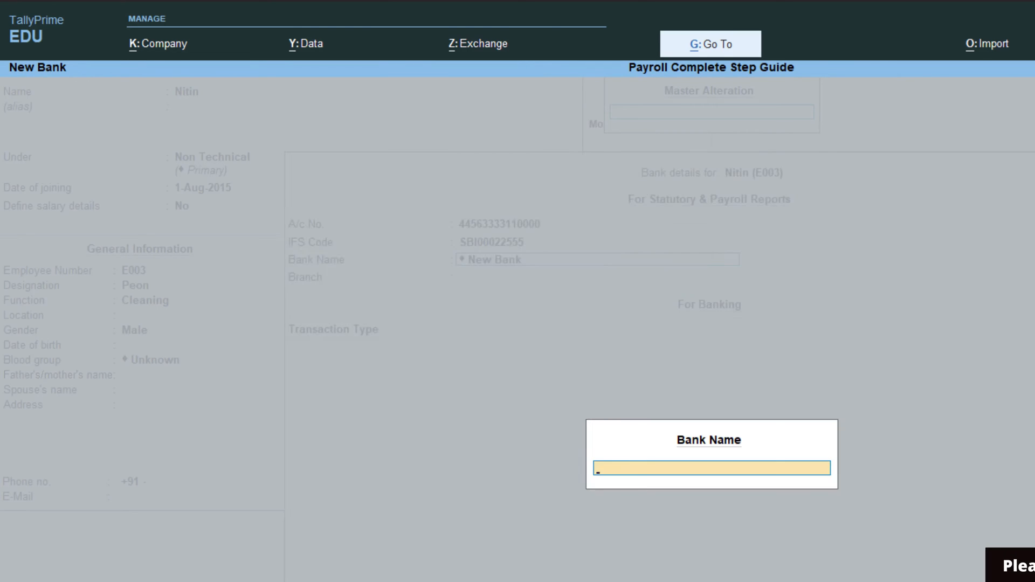
{"action": "type", "text": "Sbi"}
{"action": "key", "text": "Return"}
{"action": "key", "text": "Return"}
{"action": "key", "text": "Return"}
{"action": "key", "text": "Return"}
- Add E003's PAN, Aadhaar, PF and ESI numbers
{"action": "key", "text": "Return"}
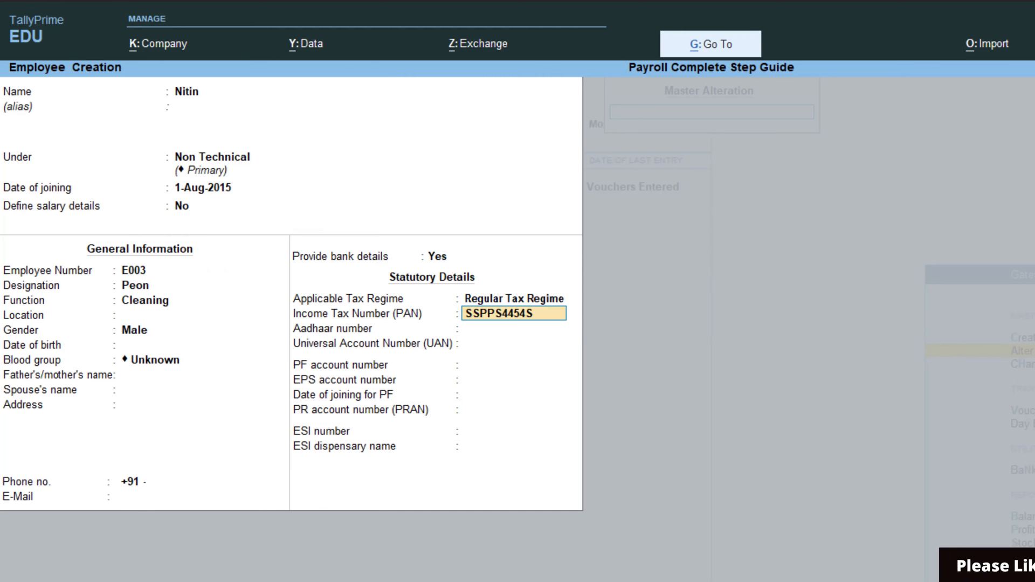
{"action": "key", "text": "Return"}
{"action": "key", "text": "Return"}
{"action": "key", "text": "Return"}
{"action": "type", "text": "PF003"}
{"action": "key", "text": "Return"}
{"action": "key", "text": "Return"}
{"action": "key", "text": "Return"}
{"action": "key", "text": "Return"}
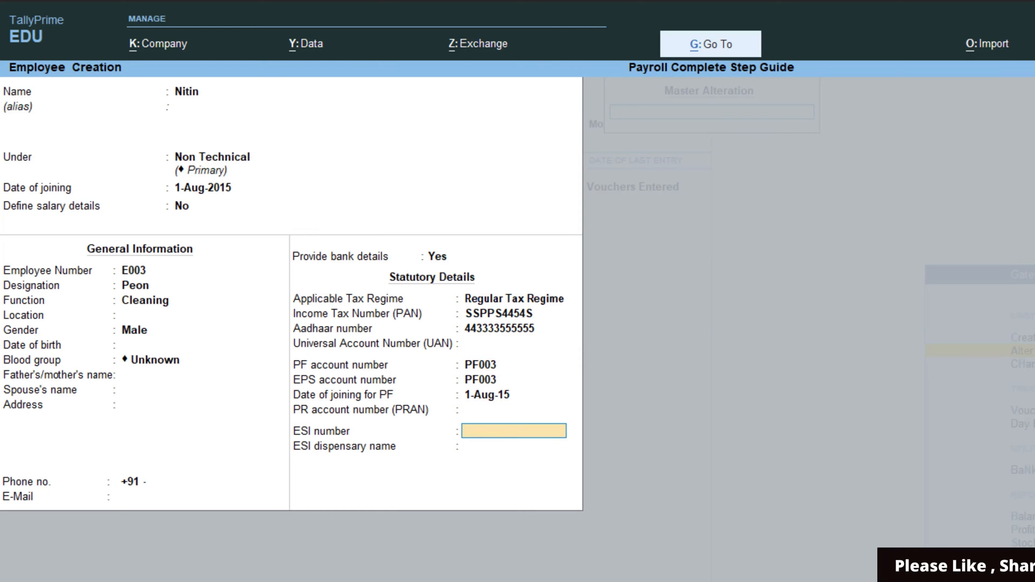
{"action": "key", "text": "Return"}
- Save E003 and start E004 under Non Technical as SALESMAN in Selling, with new Canara Bank details
{"action": "key", "text": "Return"}
{"action": "type", "text": "AS"}
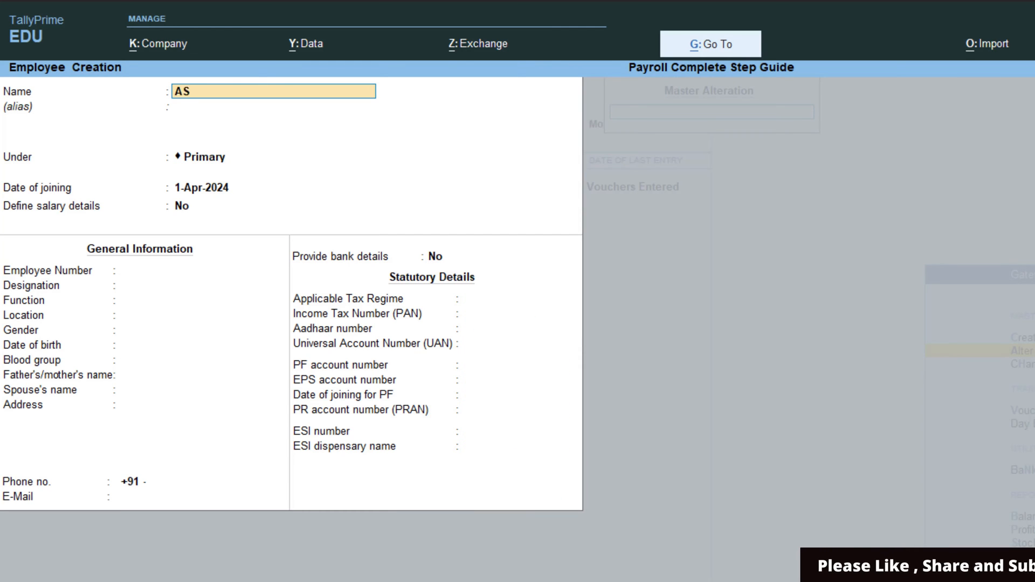
{"action": "key", "text": "BackSpace"}
{"action": "type", "text": "NAND"}
{"action": "key", "text": "Return"}
{"action": "key", "text": "Return"}
{"action": "key", "text": "Down"}
{"action": "key", "text": "Return"}
{"action": "key", "text": "Return"}
{"action": "key", "text": "Return"}
{"action": "type", "text": "E004"}
{"action": "key", "text": "Return"}
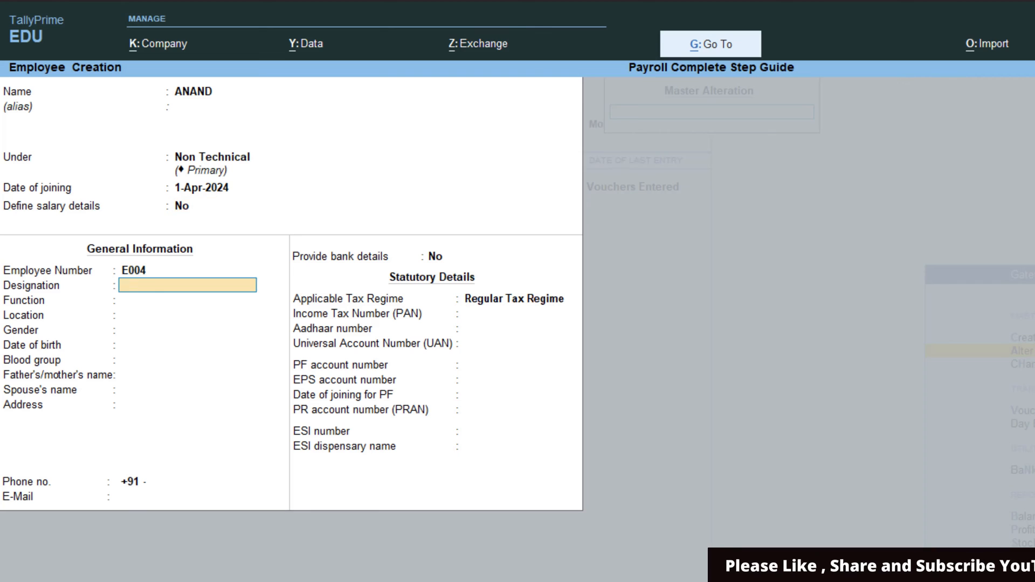
{"action": "type", "text": "SALESMAN"}
{"action": "key", "text": "Return"}
{"action": "type", "text": "Selling"}
{"action": "key", "text": "Return"}
{"action": "key", "text": "Return"}
{"action": "key", "text": "Return"}
{"action": "key", "text": "Return"}
{"action": "key", "text": "Return"}
{"action": "key", "text": "Return"}
{"action": "key", "text": "Return"}
{"action": "key", "text": "Return"}
{"action": "key", "text": "Return"}
{"action": "key", "text": "Return"}
{"action": "key", "text": "y"}
{"action": "key", "text": "Return"}
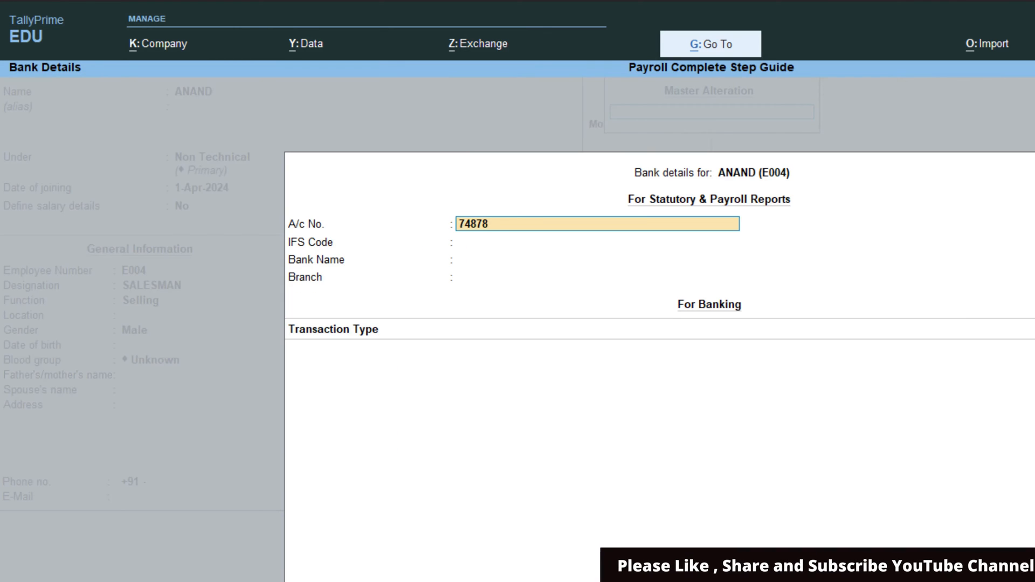
{"action": "key", "text": "Return"}
{"action": "type", "text": "CNRB0155244"}
{"action": "key", "text": "Return"}
{"action": "key", "text": "Return"}
{"action": "type", "text": "Canara Bank"}
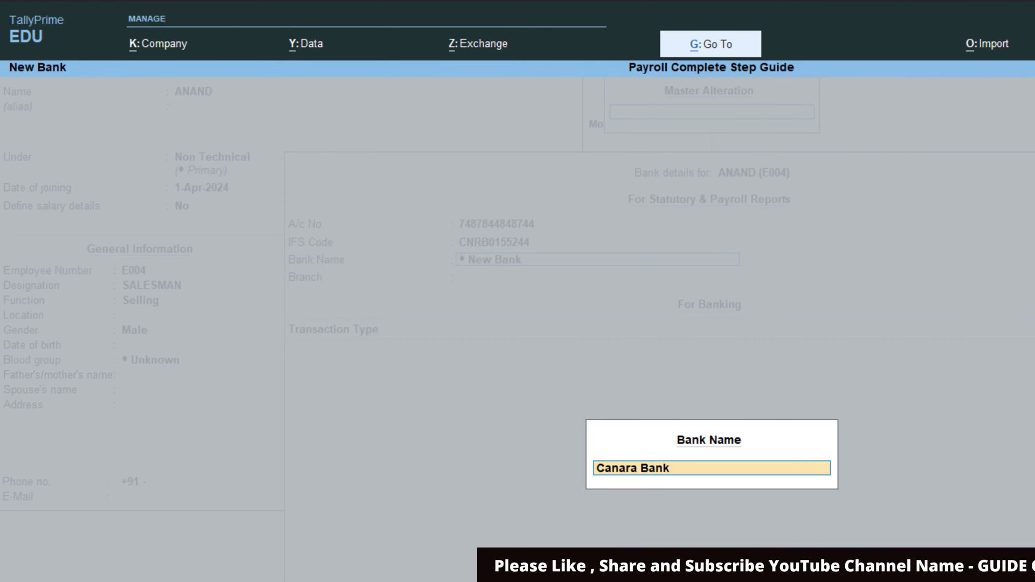
- Enter E004's PAN, Aadhaar and PF numbers
{"action": "key", "text": "Return"}
{"action": "key", "text": "Return"}
{"action": "key", "text": "Return"}
{"action": "key", "text": "Return"}
{"action": "key", "text": "Return"}
{"action": "key", "text": "Return"}
{"action": "key", "text": "Return"}
{"action": "type", "text": "PF004"}
{"action": "key", "text": "Return"}
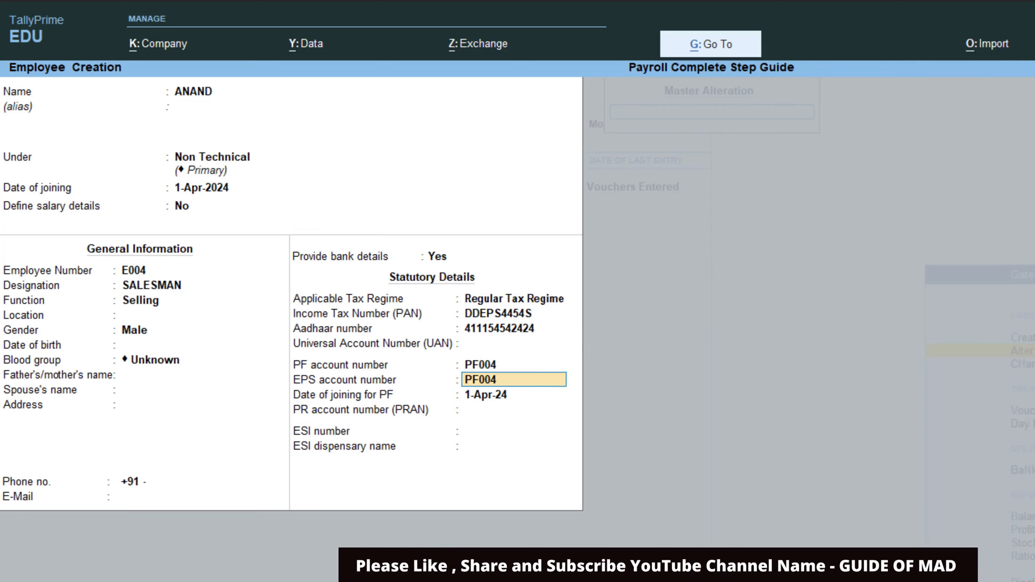
{"action": "key", "text": "Return"}
{"action": "key", "text": "Return"}
{"action": "key", "text": "Return"}
{"action": "key", "text": "Return"}
{"action": "key", "text": "Return"}
{"action": "key", "text": "Return"}
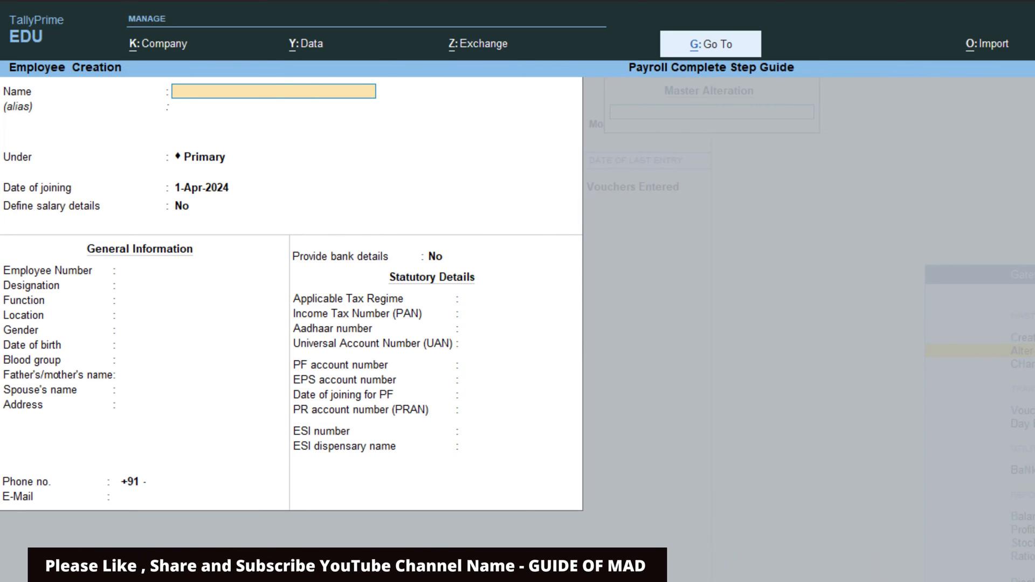
- Close the blank employee form and return to the List of Masters
{"action": "key", "text": "Escape"}
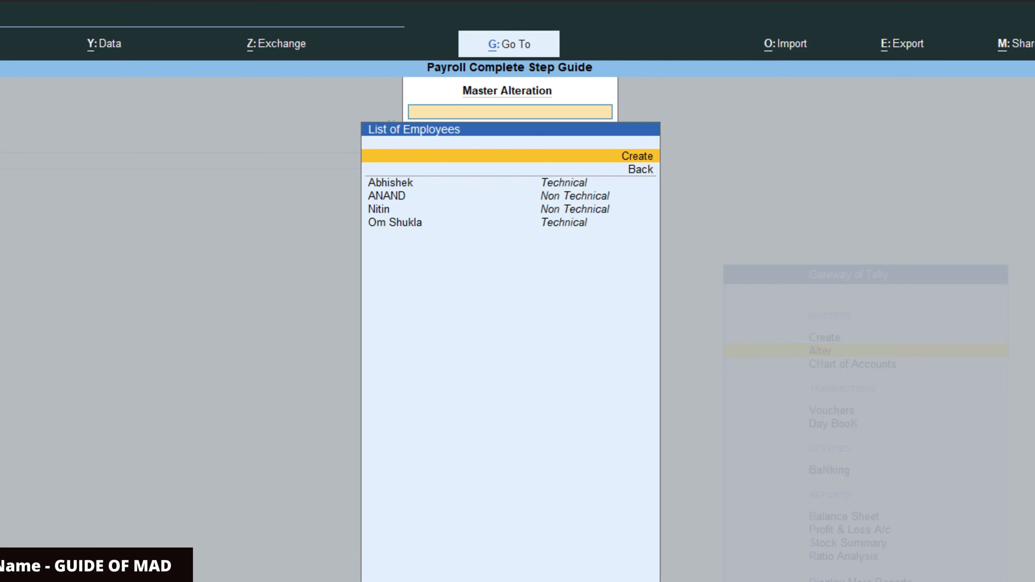
{"action": "key", "text": "Escape"}
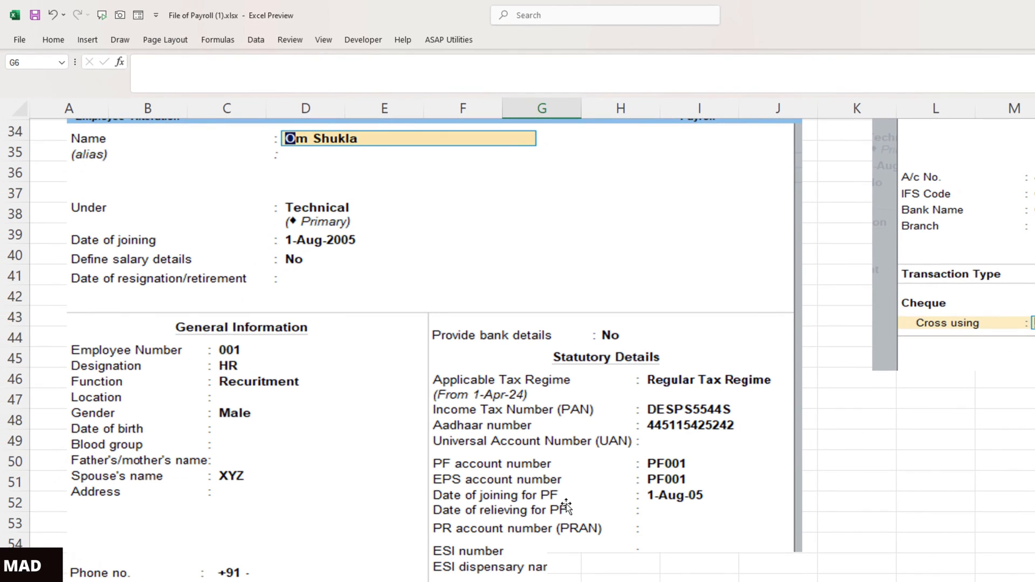
{"action": "scroll", "coordinate": [567, 504], "scroll_direction": "down", "scroll_amount": 3}
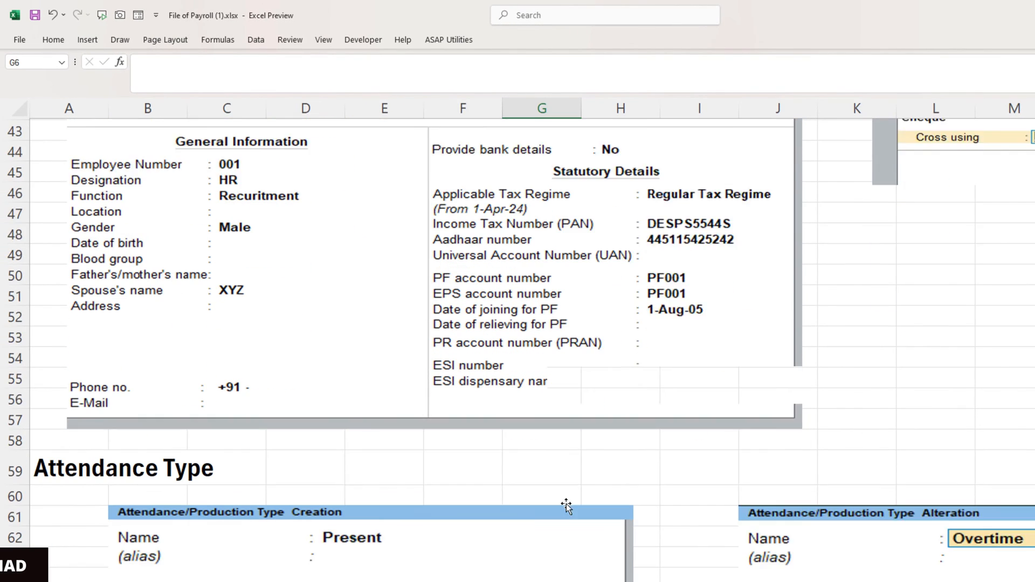
- Review the Present and Overtime examples in Excel's Attendance Type section, then return to TallyPrime
{"action": "scroll", "coordinate": [567, 503], "scroll_direction": "down", "scroll_amount": 4}
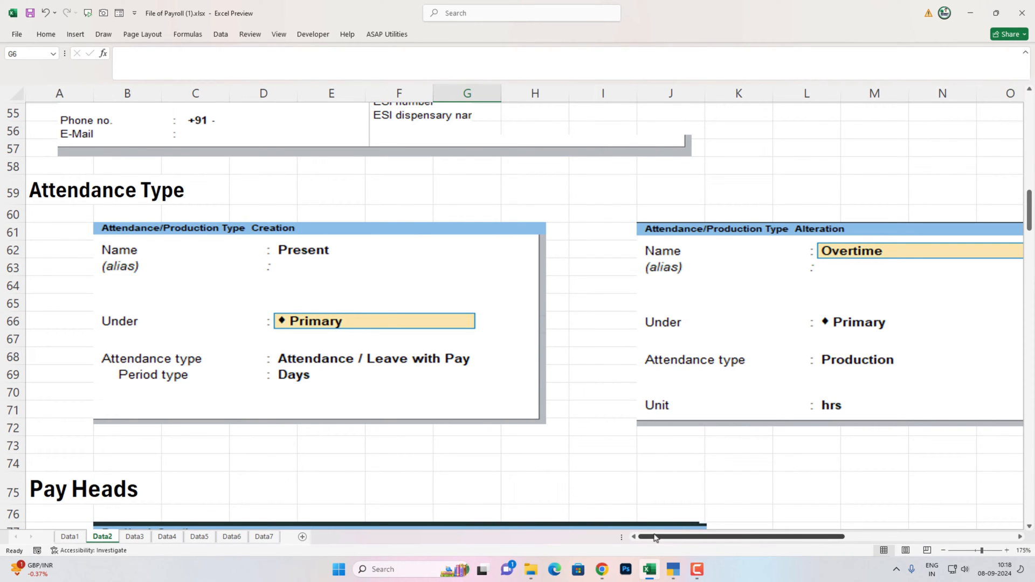
{"action": "mouse_move", "coordinate": [675, 541]}
{"action": "left_mouse_down"}
{"action": "mouse_move", "coordinate": [809, 543]}
{"action": "mouse_move", "coordinate": [674, 542]}
{"action": "left_mouse_up"}
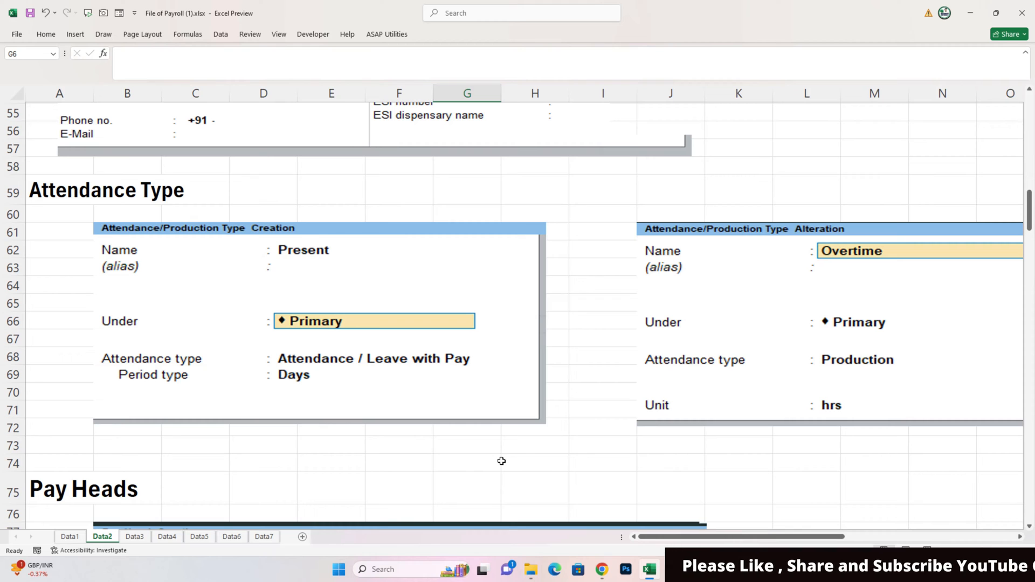
{"action": "key", "text": "alt+Tab"}
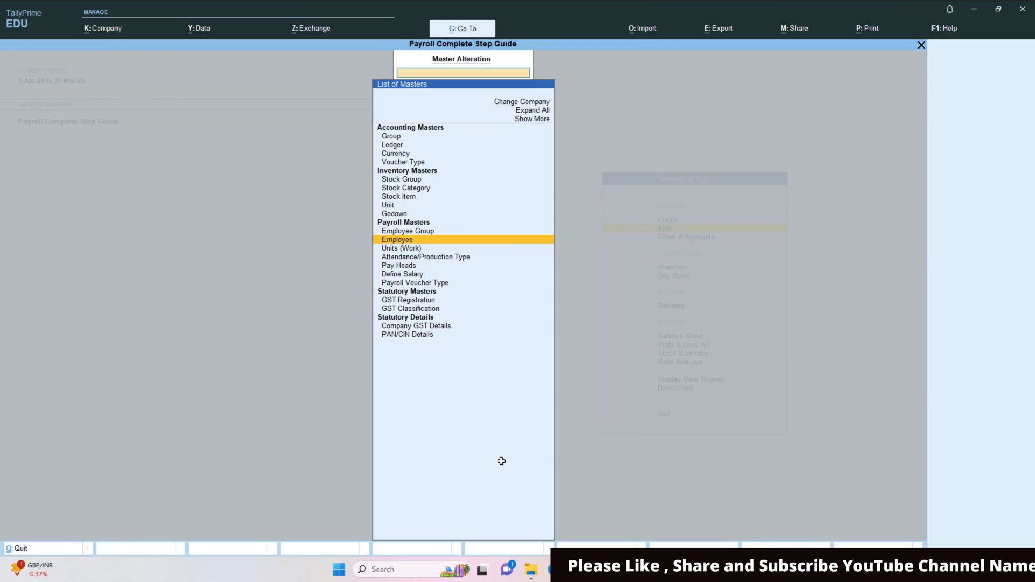
- Create the Present attendance type as Attendance/Leave with Pay under Primary
{"action": "key", "text": "Down"}
{"action": "key", "text": "Down"}
{"action": "key", "text": "Return"}
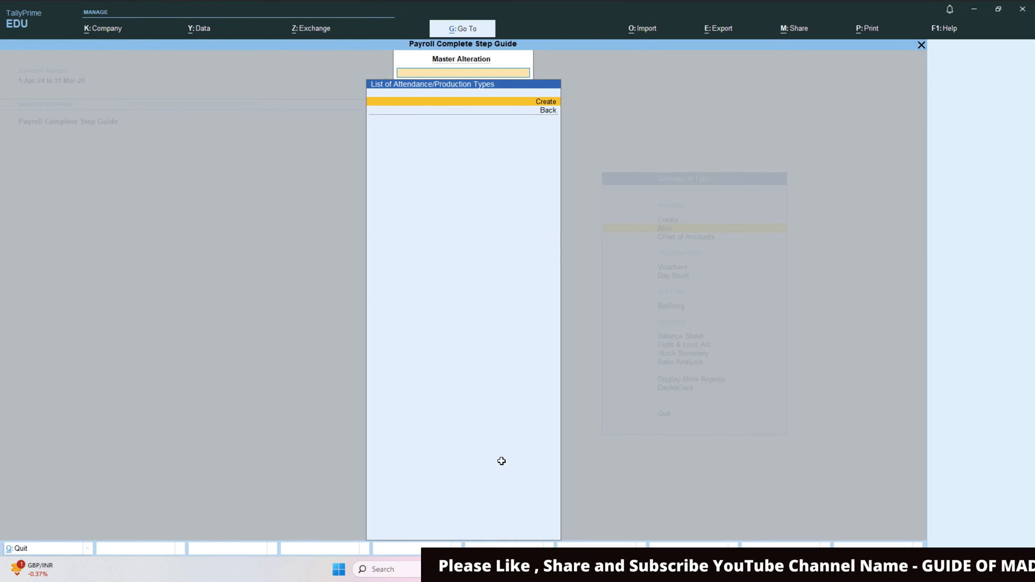
{"action": "key", "text": "Return"}
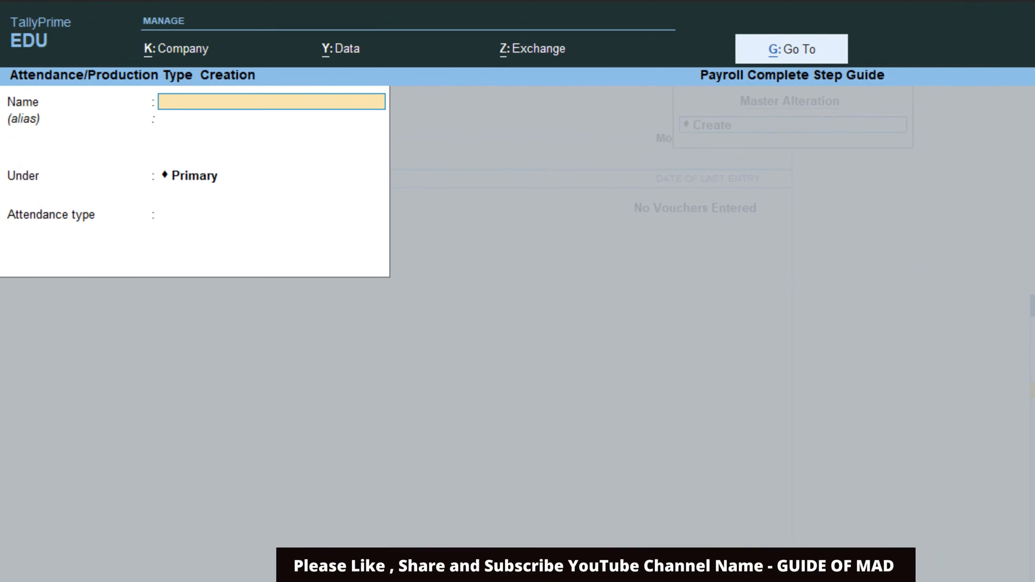
{"action": "type", "text": "PResent"}
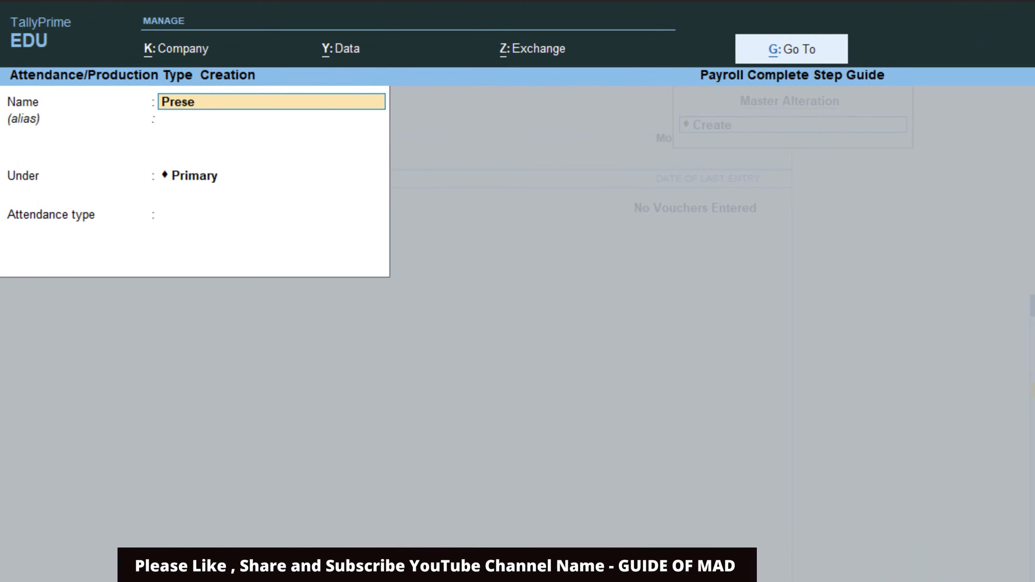
{"action": "key", "text": "Return"}
{"action": "key", "text": "Return"}
{"action": "key", "text": "Return"}
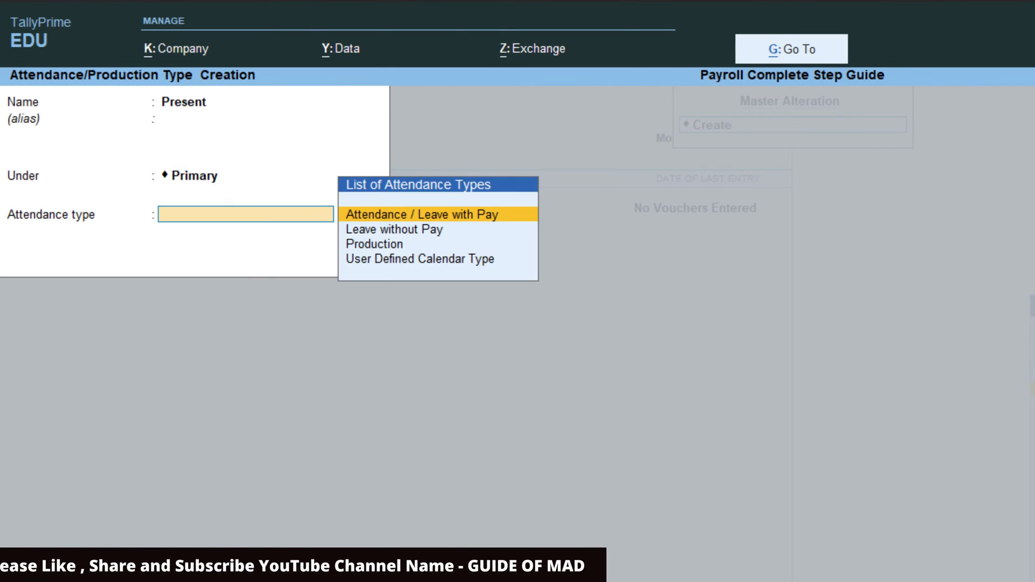
{"action": "key", "text": "Return"}
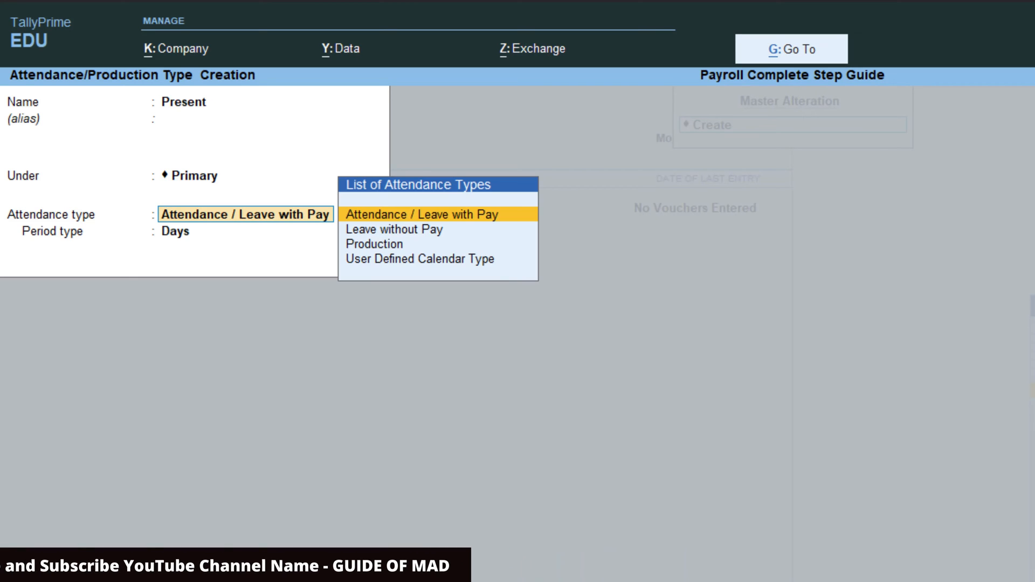
{"action": "key", "text": "Return"}
{"action": "key", "text": "Return"}
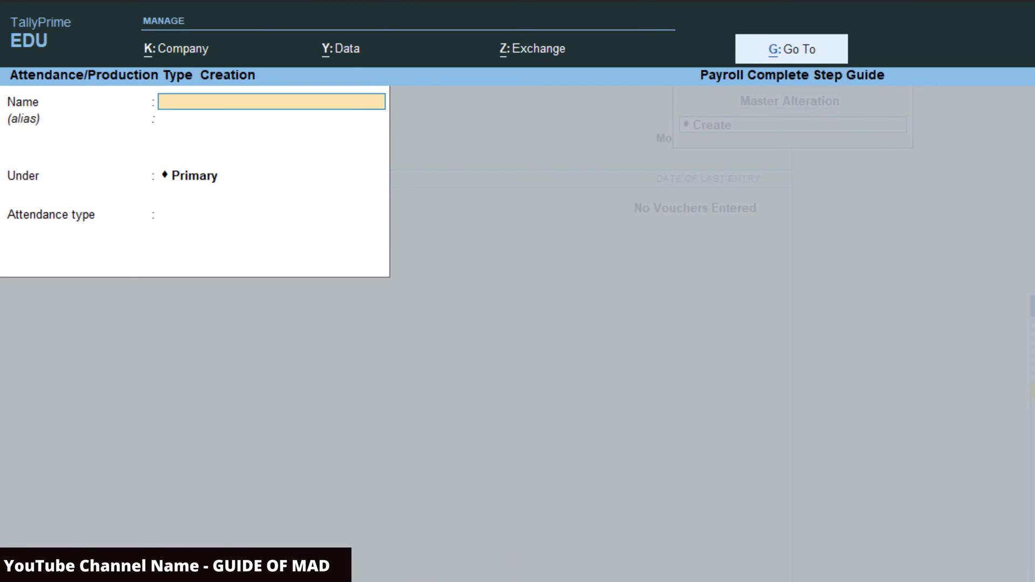
{"action": "type", "text": "Absent"}
- Create Absent as Leave without Pay, and set the new Overtime type to Production
{"action": "key", "text": "Return"}
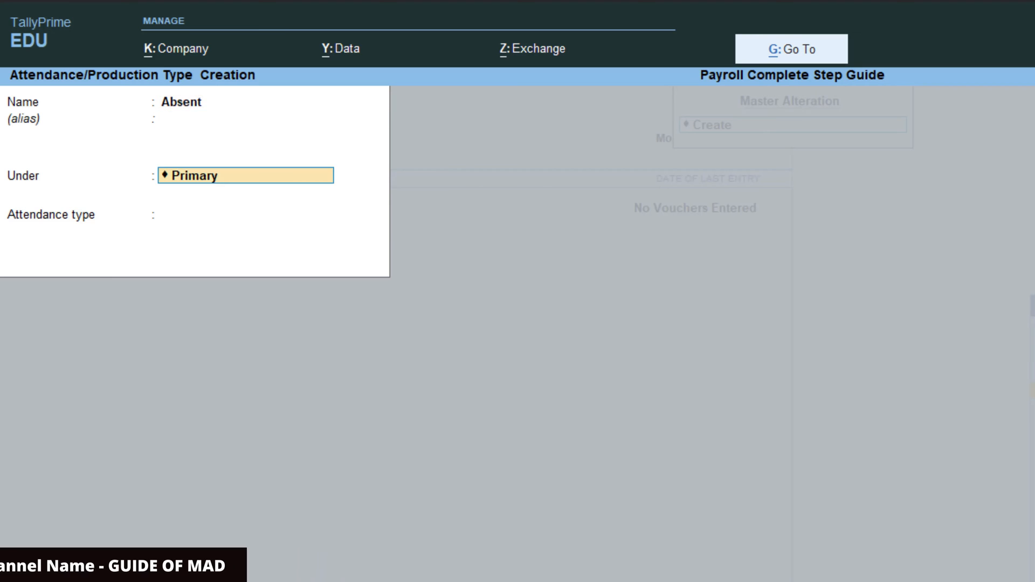
{"action": "key", "text": "Return"}
{"action": "key", "text": "Down"}
{"action": "key", "text": "Return"}
{"action": "key", "text": "Return"}
{"action": "key", "text": "Return"}
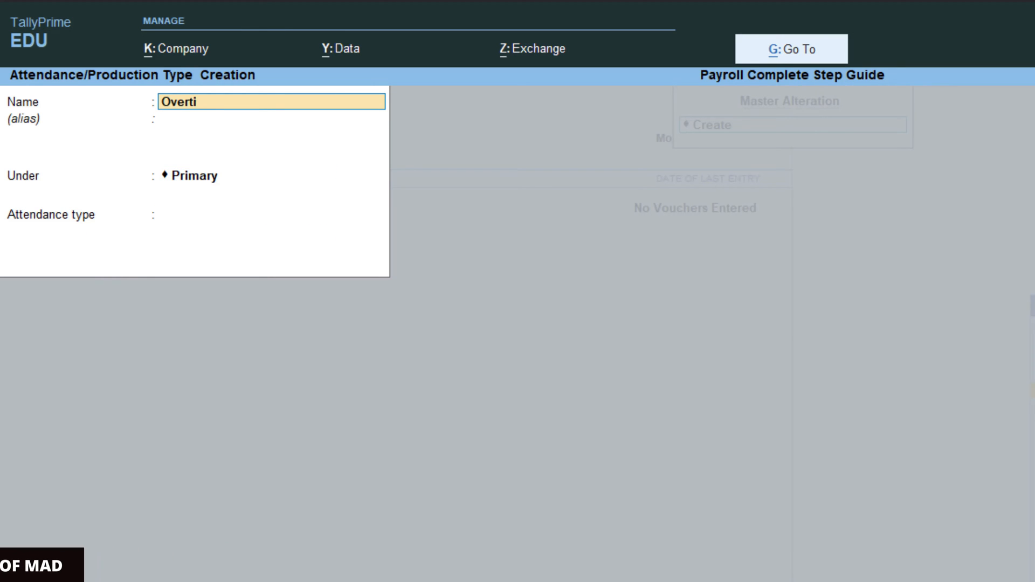
{"action": "key", "text": "Return"}
{"action": "key", "text": "Return"}
{"action": "key", "text": "Down"}
{"action": "key", "text": "Down"}
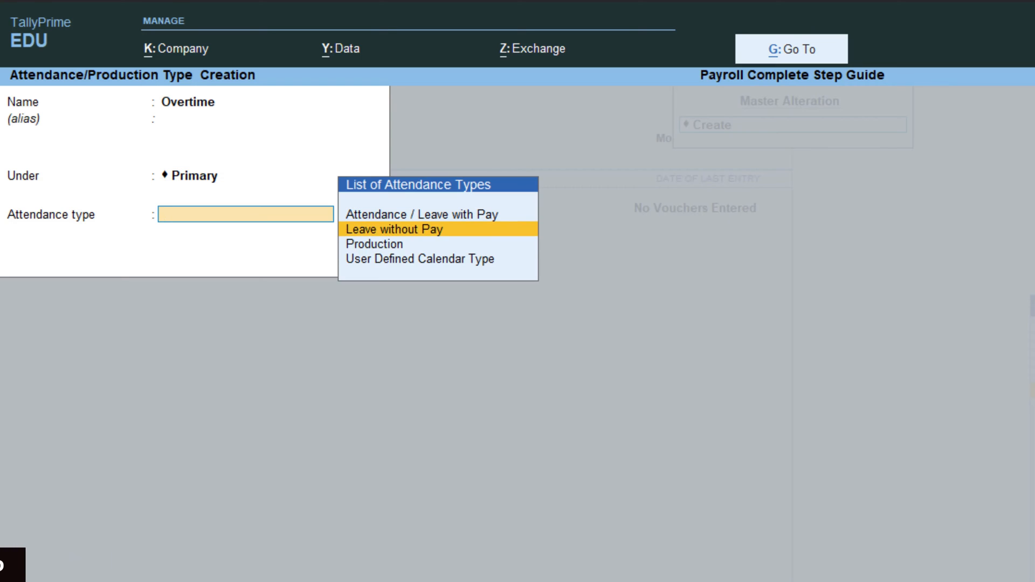
{"action": "key", "text": "Return"}
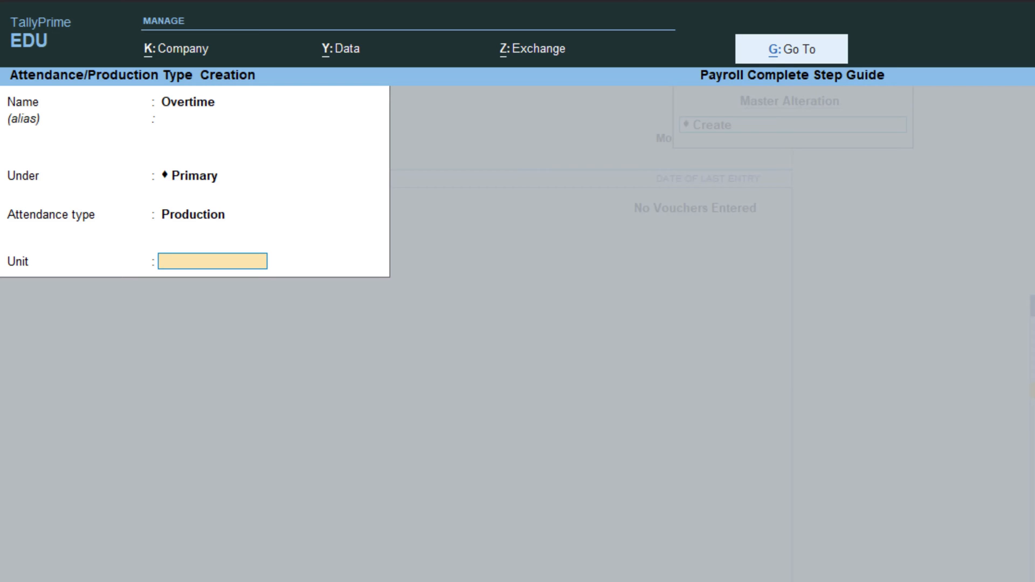
- Create unit hrs with formal name Hours for Overtime, save it, and return to the List of Masters
{"action": "key", "text": "alt+c"}
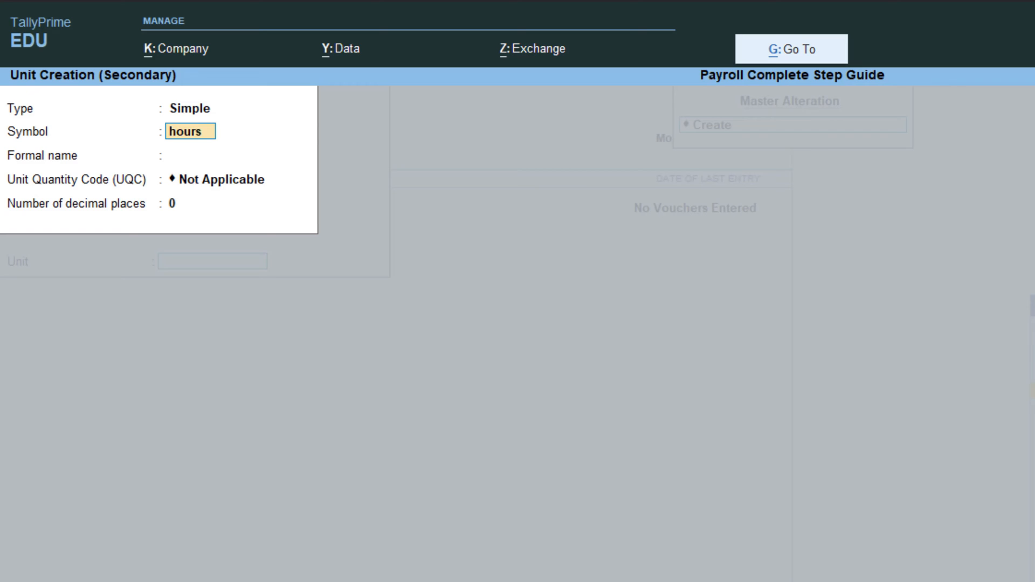
{"action": "key", "text": "Return"}
{"action": "key", "text": "BackSpace"}
{"action": "key", "text": "Return"}
{"action": "type", "text": "Hours"}
{"action": "key", "text": "Return"}
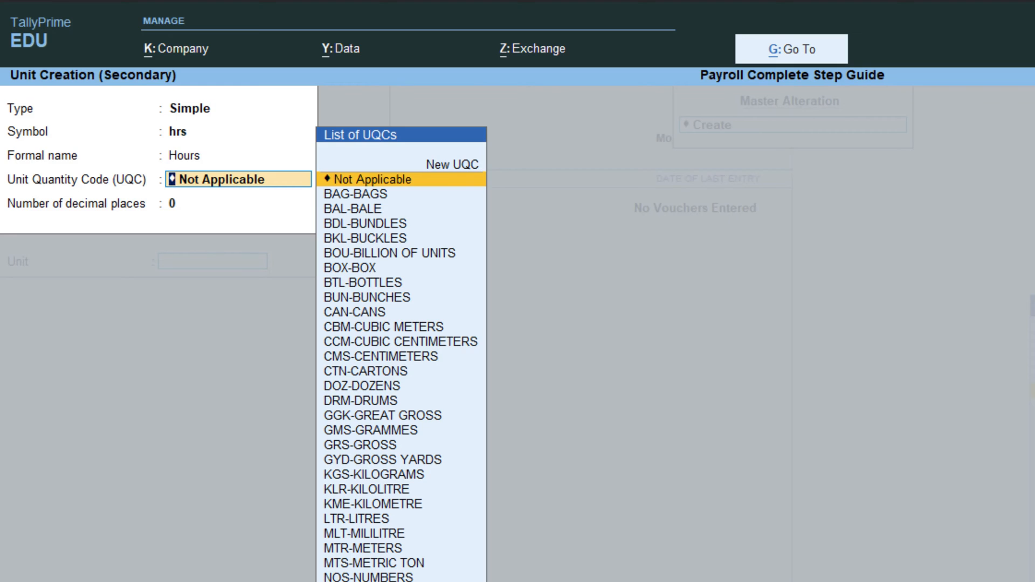
{"action": "key", "text": "Return"}
{"action": "key", "text": "Return"}
{"action": "key", "text": "Return"}
{"action": "key", "text": "Return"}
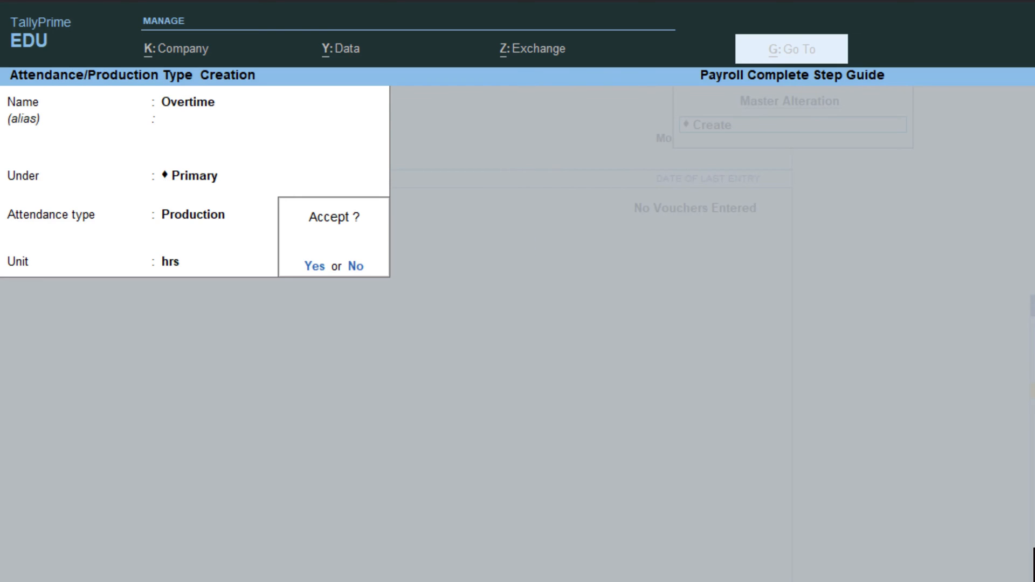
{"action": "key", "text": "Return"}
{"action": "key", "text": "Escape"}
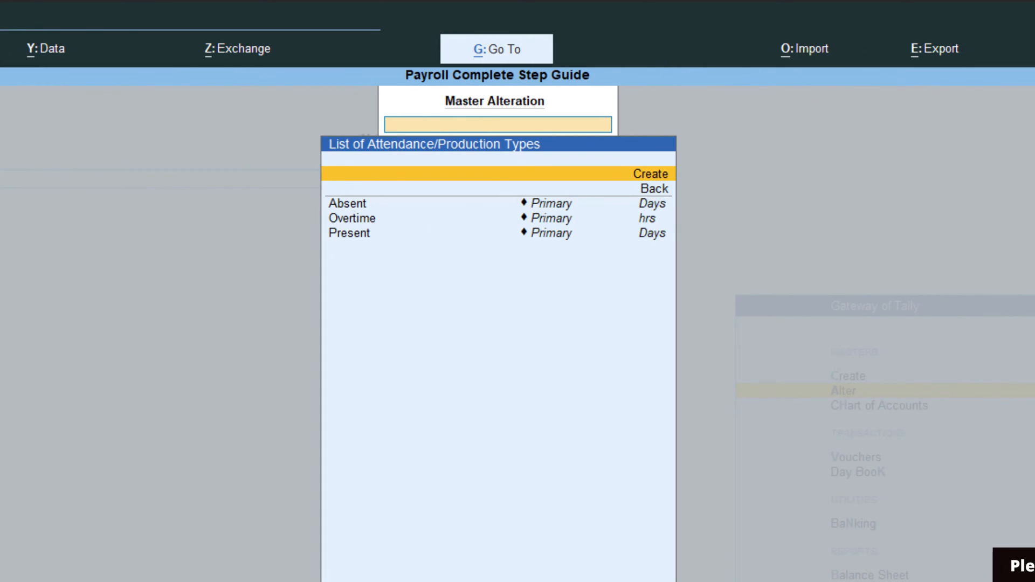
{"action": "key", "text": "BackSpace"}
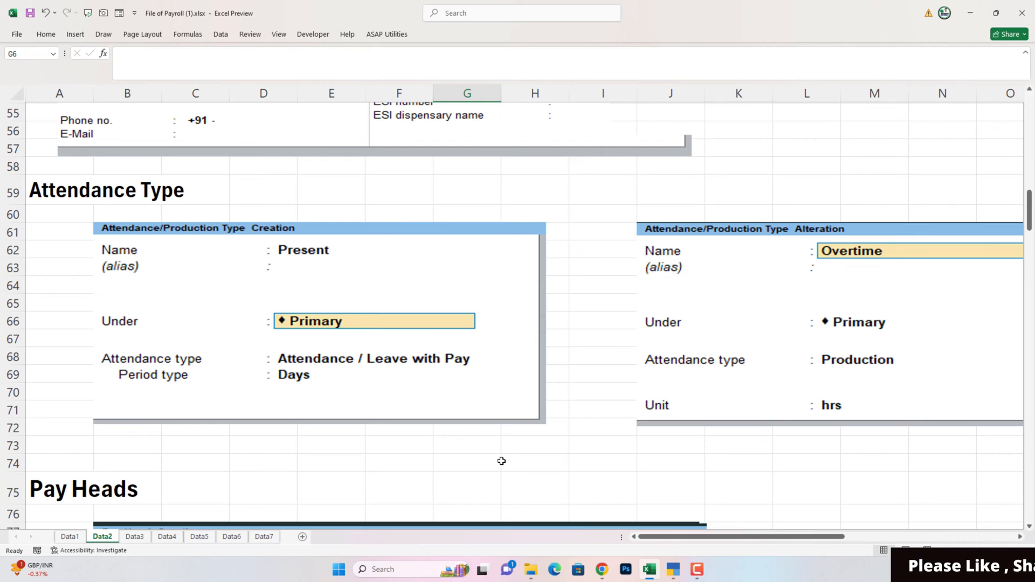
- Scroll to Excel's Basic Salary pay head example, then open TallyPrime's List of Pay Heads
{"action": "scroll", "coordinate": [501, 461], "scroll_direction": "down", "scroll_amount": 5}
{"action": "scroll", "coordinate": [497, 465], "scroll_direction": "down", "scroll_amount": 2}
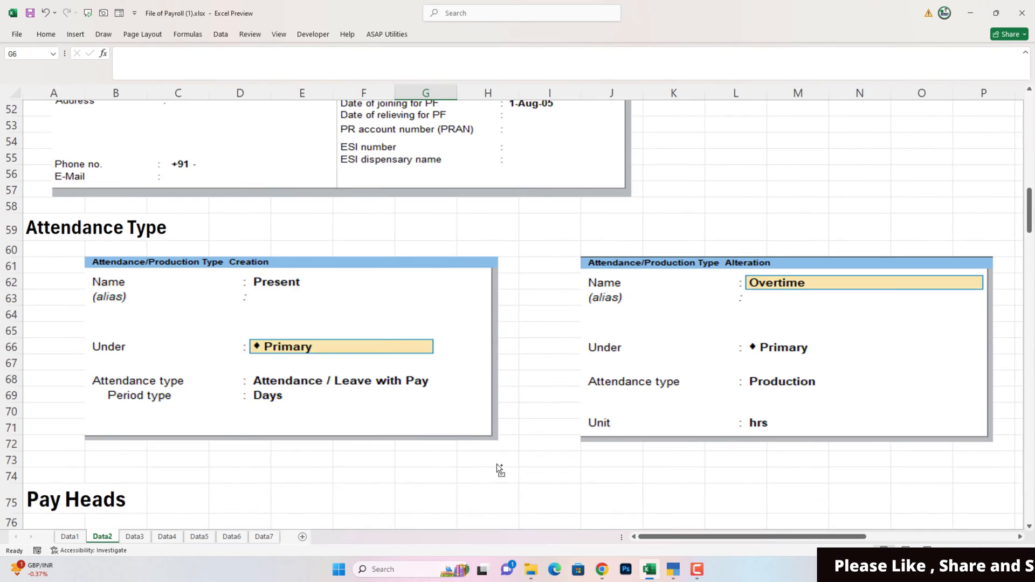
{"action": "scroll", "coordinate": [496, 465], "scroll_direction": "down", "scroll_amount": 5}
{"action": "scroll", "coordinate": [496, 465], "scroll_direction": "down", "scroll_amount": 4}
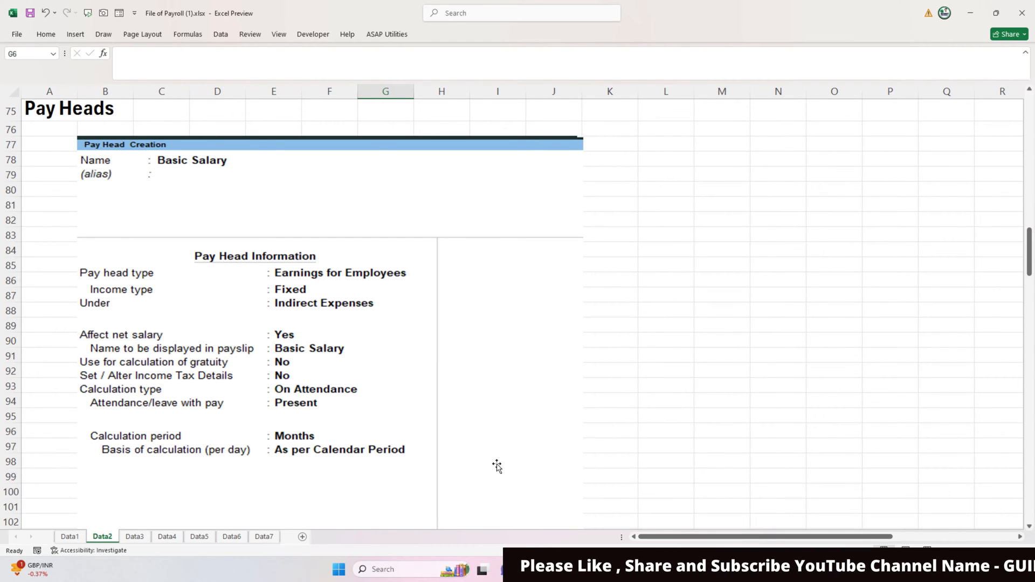
{"action": "key", "text": "alt+Tab"}
{"action": "key", "text": "Return"}
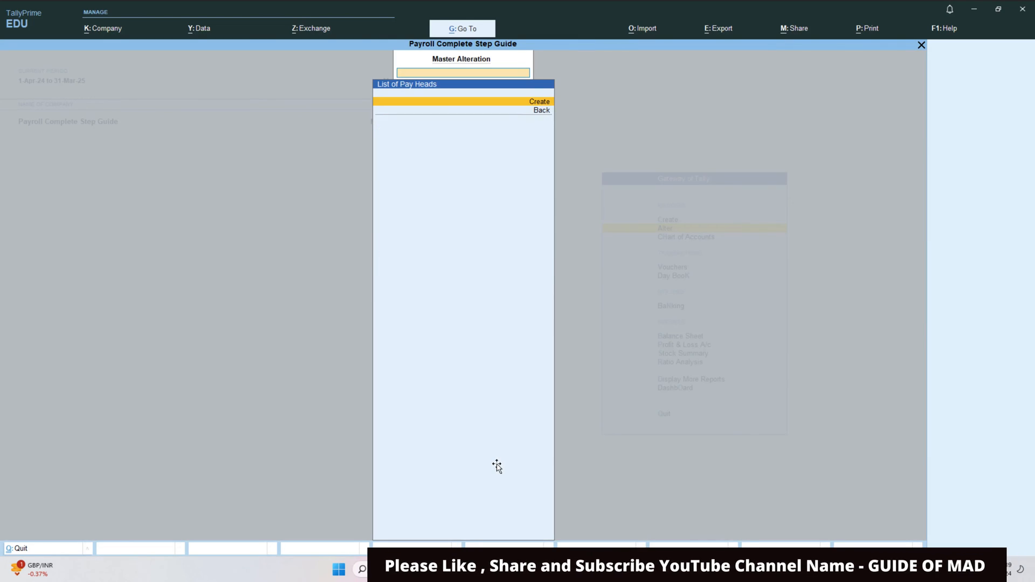
- Create a Basic Salary pay head as fixed Earnings for Employees under Indirect Expenses
{"action": "key", "text": "Return"}
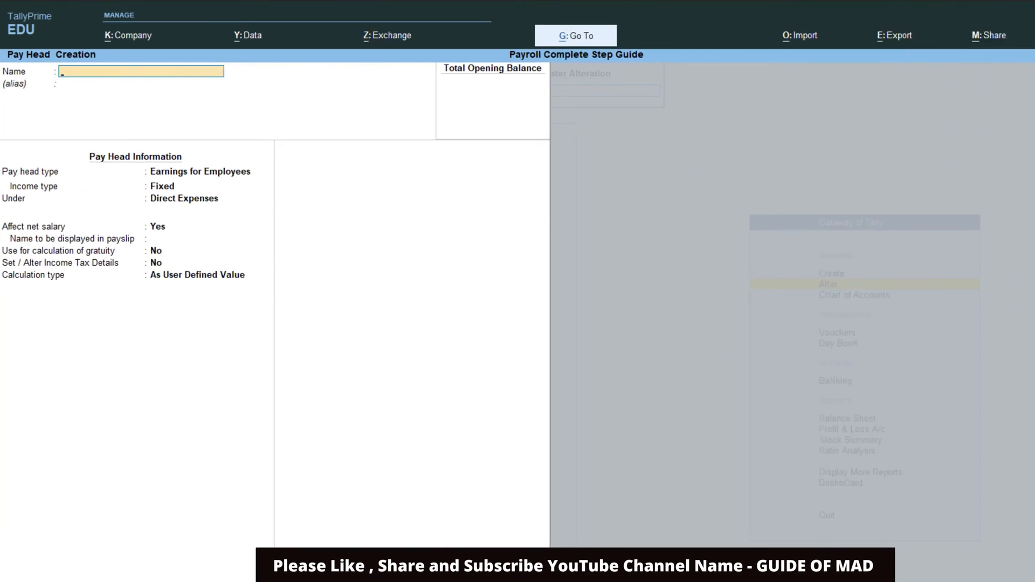
{"action": "type", "text": "B"}
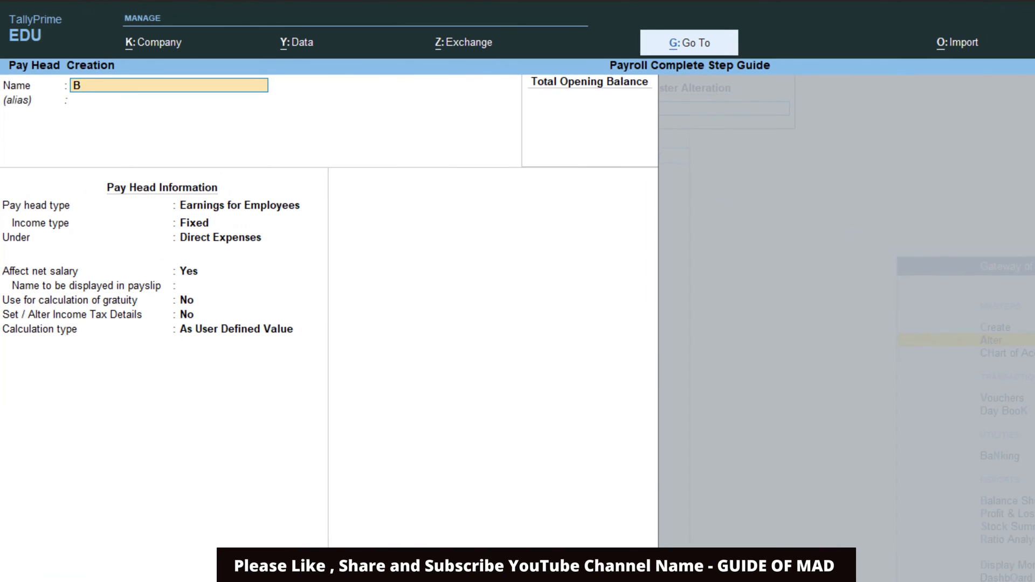
{"action": "type", "text": "asic Salary"}
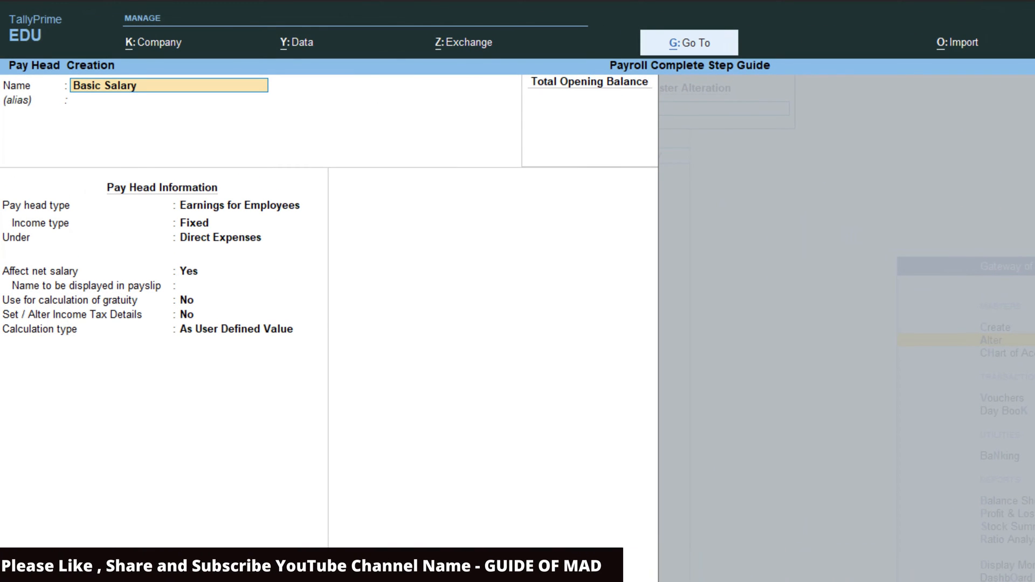
{"action": "key", "text": "Return"}
{"action": "key", "text": "Return"}
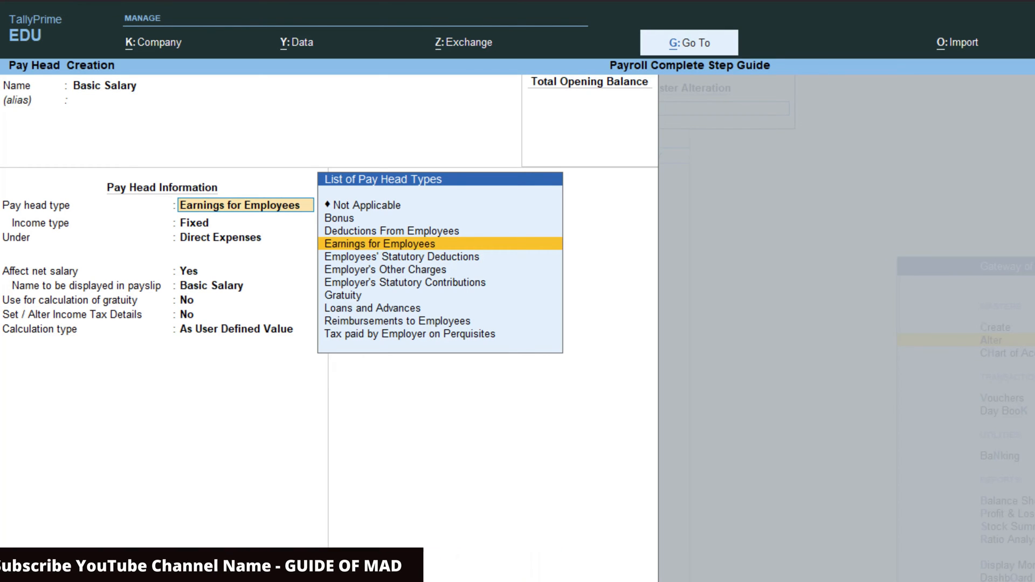
{"action": "key", "text": "Return"}
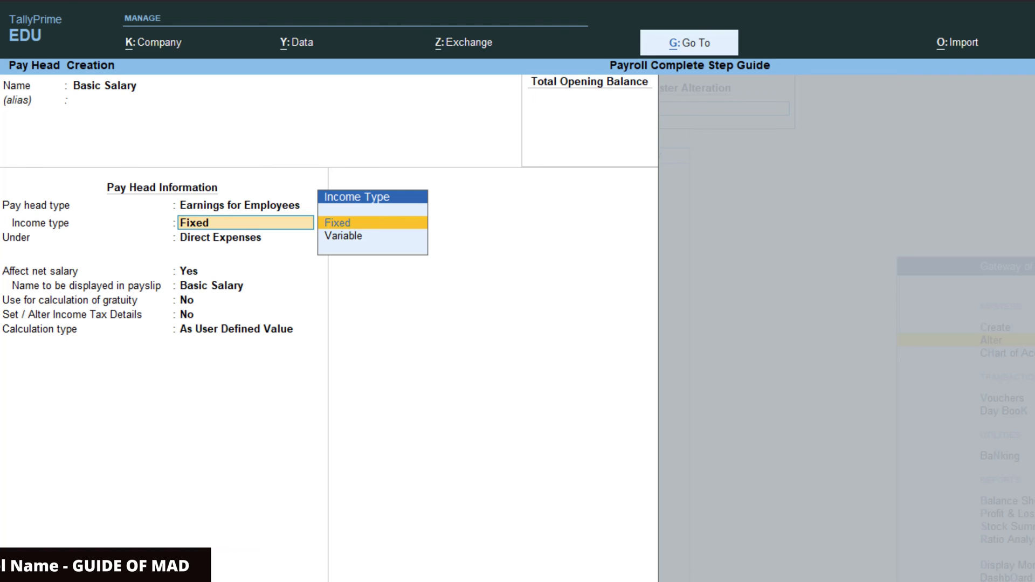
{"action": "key", "text": "Return"}
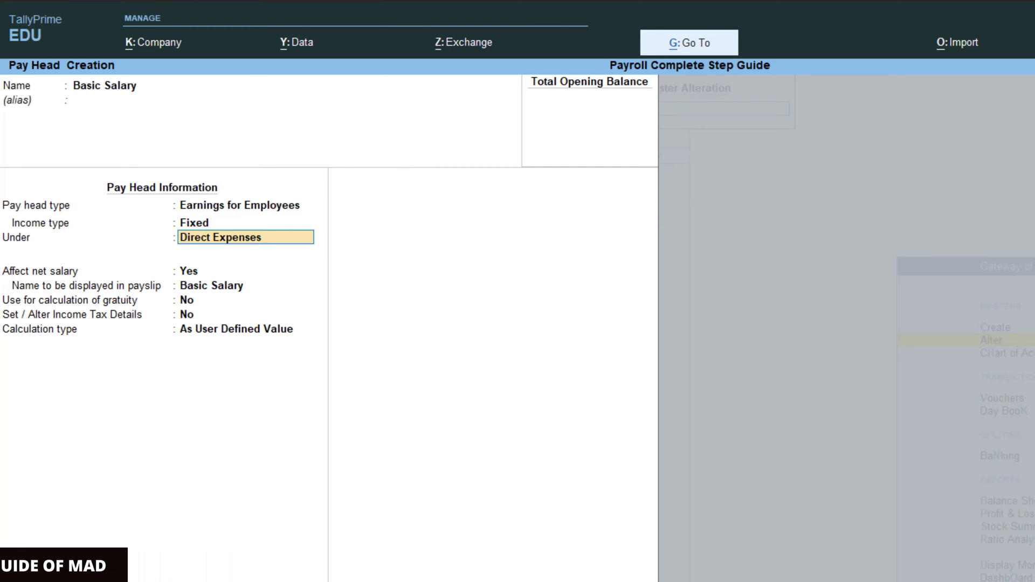
{"action": "key", "text": "Return"}
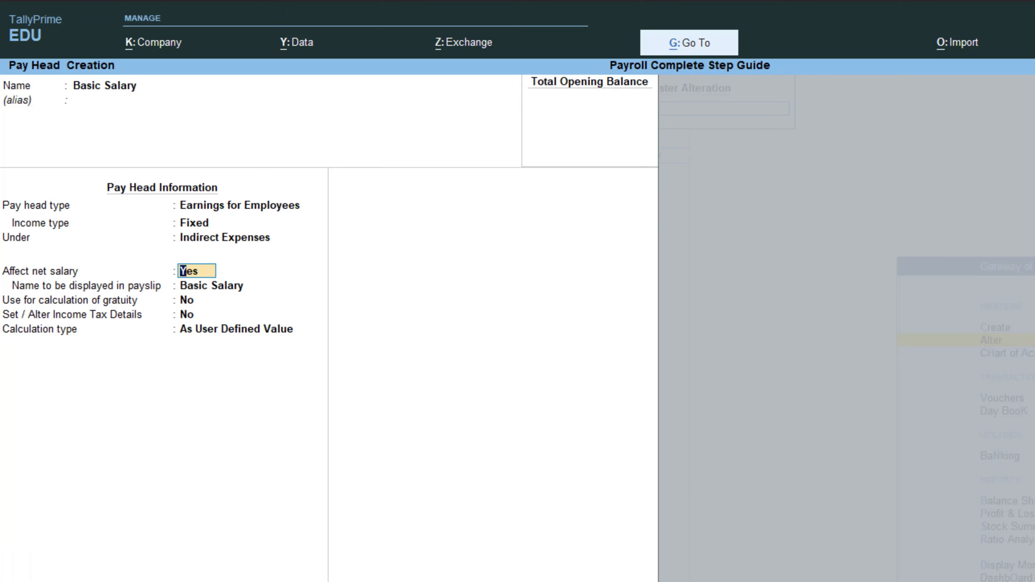
{"action": "key", "text": "Return"}
{"action": "key", "text": "Return"}
{"action": "key", "text": "Return"}
{"action": "key", "text": "Return"}
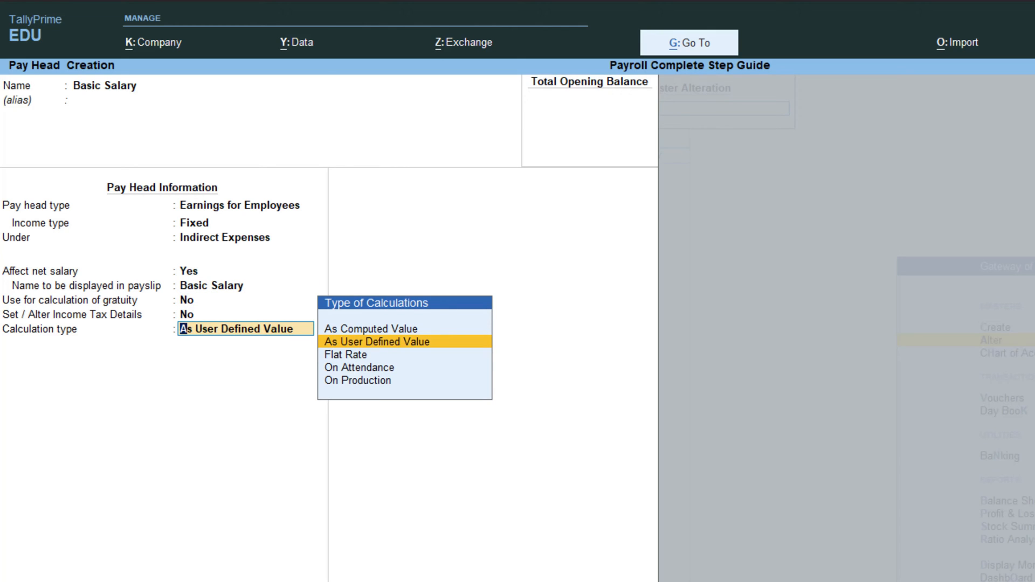
- Calculate it On Attendance for Present days, monthly As per Calendar Period, Normal Rounding limit 1
{"action": "key", "text": "Down"}
{"action": "key", "text": "Down"}
{"action": "key", "text": "Return"}
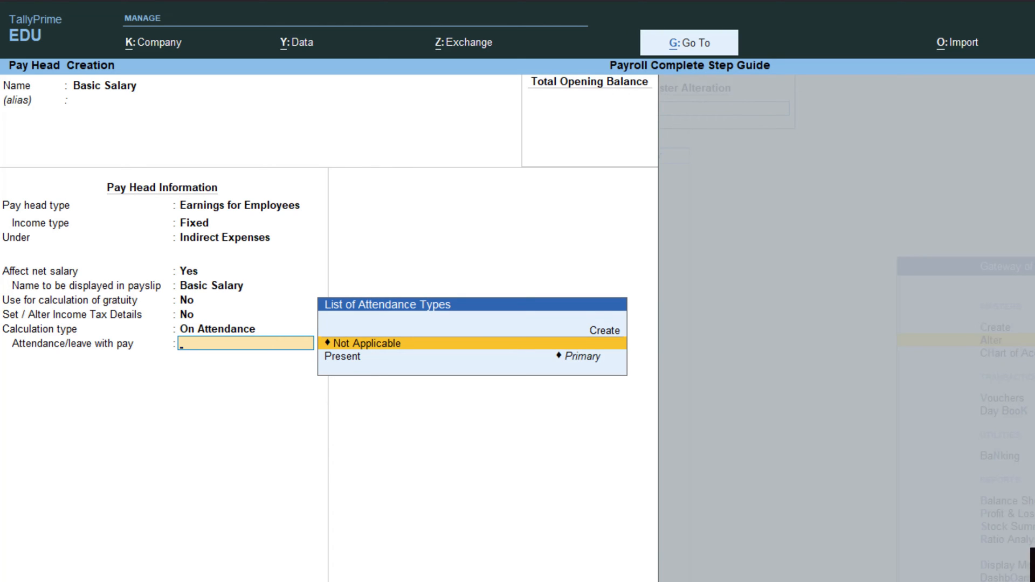
{"action": "key", "text": "Down"}
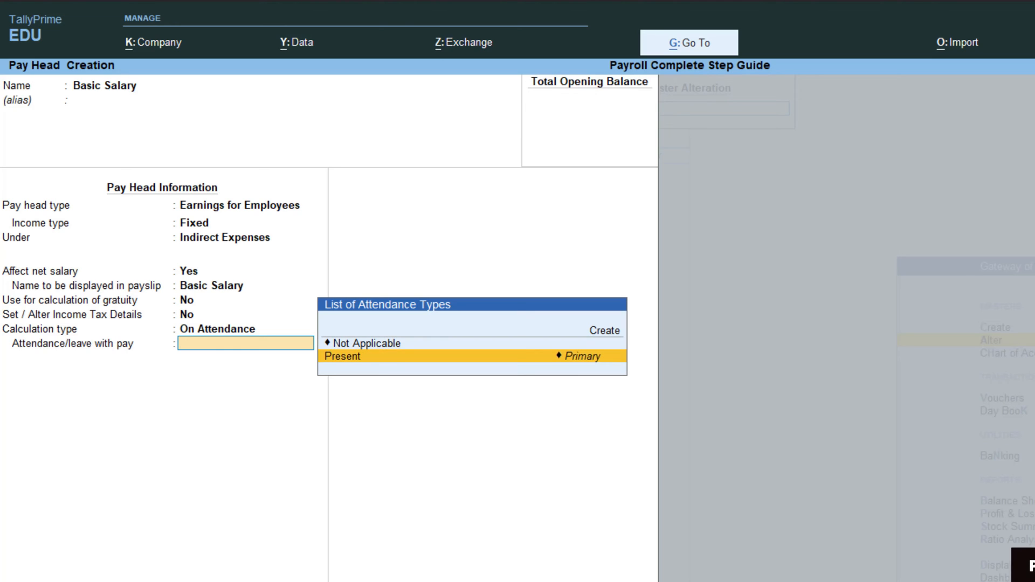
{"action": "key", "text": "Return"}
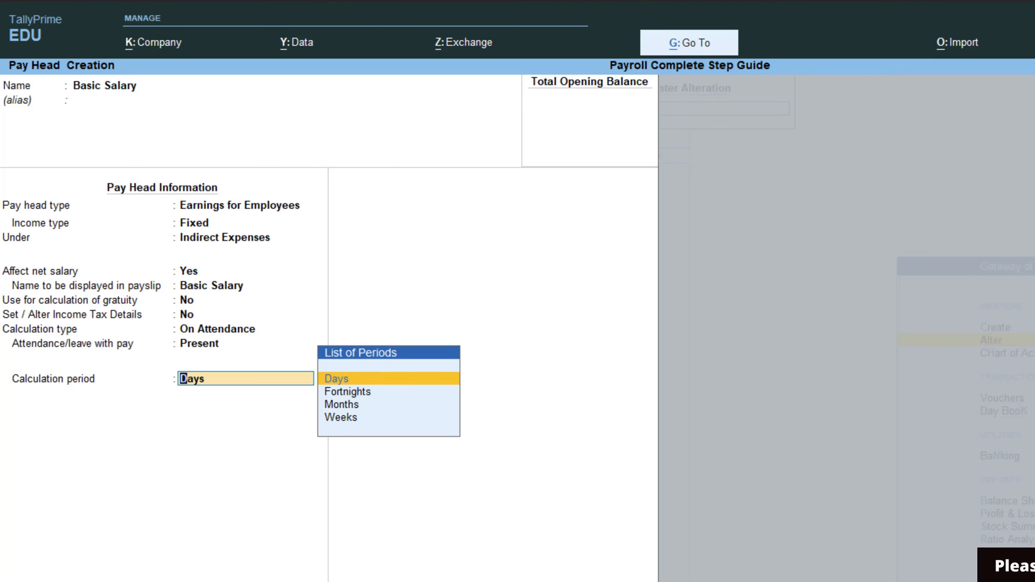
{"action": "key", "text": "Down"}
{"action": "key", "text": "Down"}
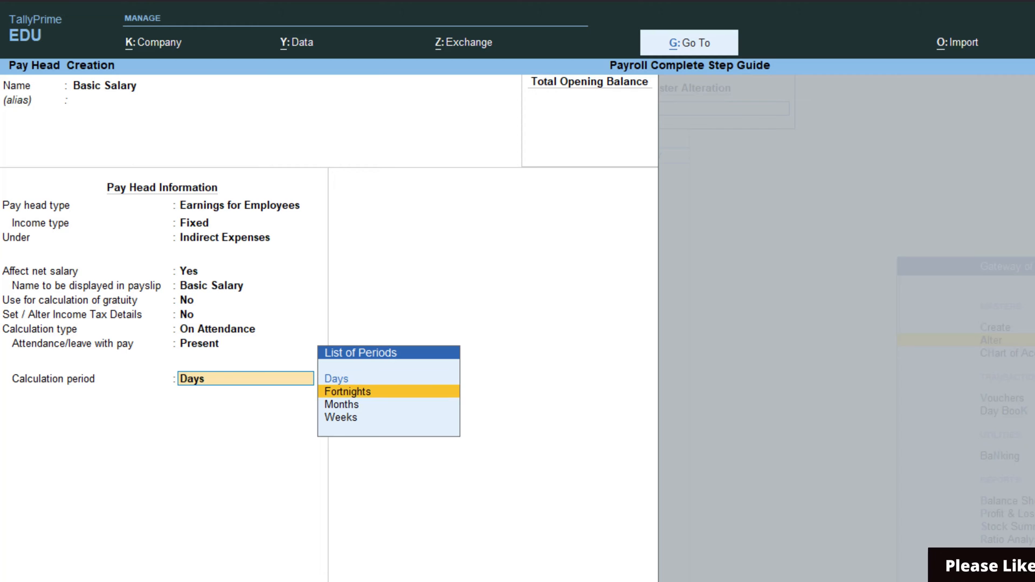
{"action": "key", "text": "Return"}
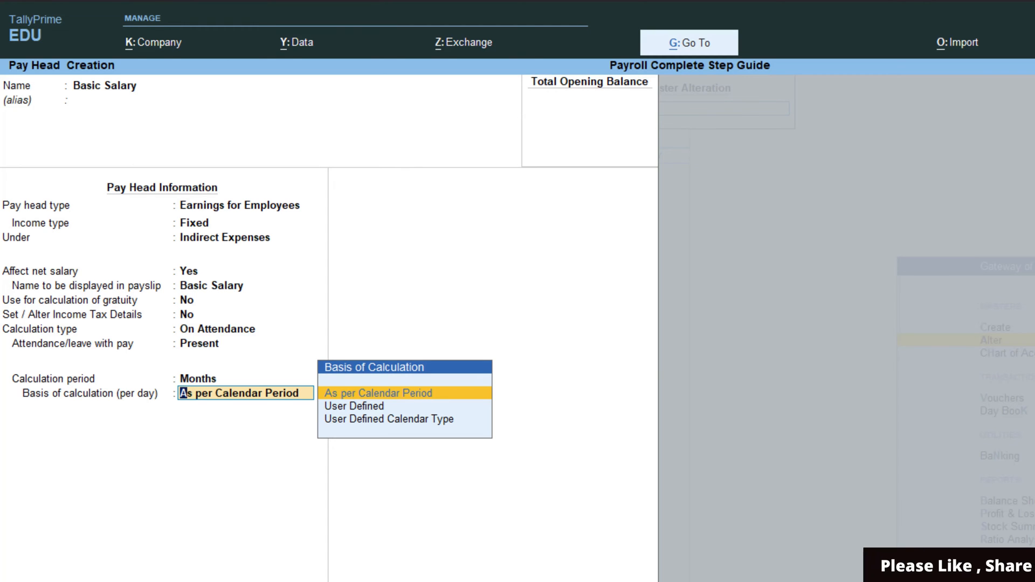
{"action": "key", "text": "Return"}
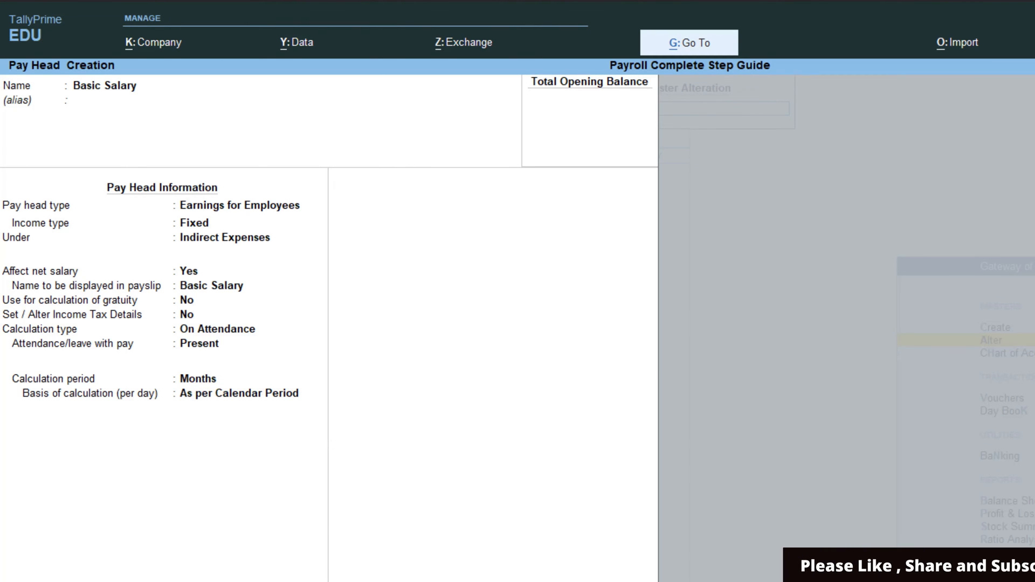
{"action": "key", "text": "Down"}
{"action": "key", "text": "Down"}
{"action": "key", "text": "Return"}
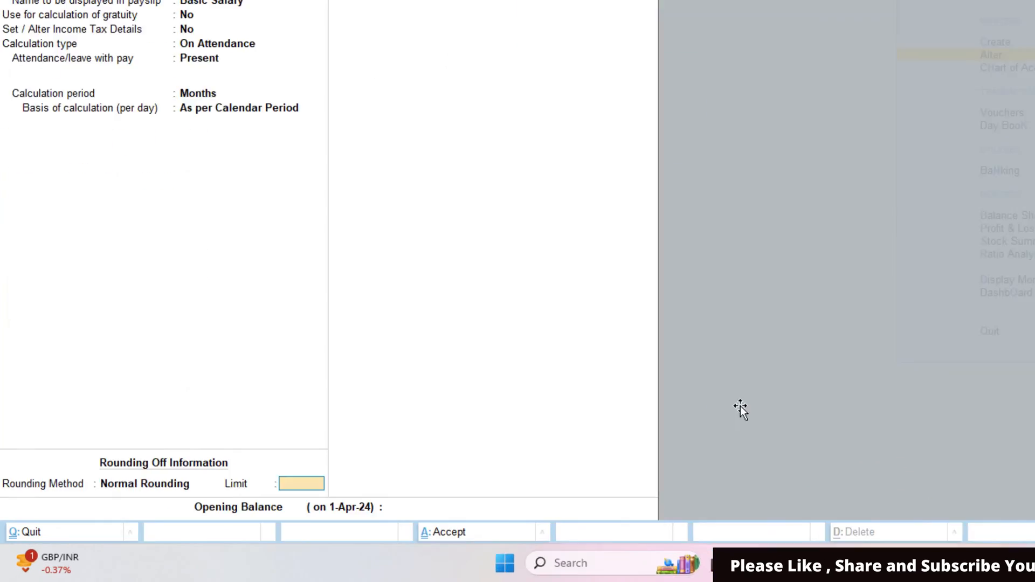
{"action": "type", "text": "1"}
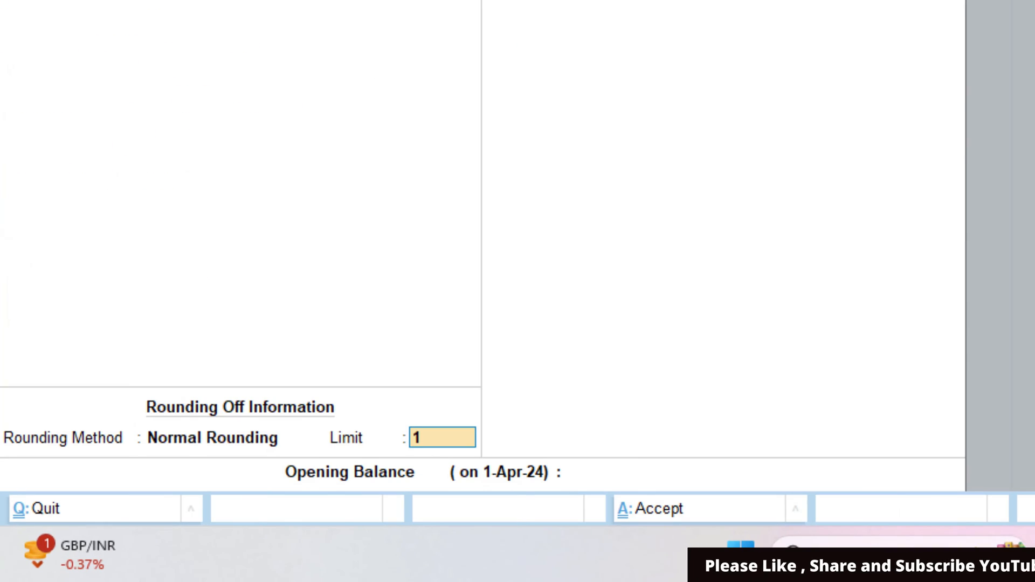
{"action": "key", "text": "Return"}
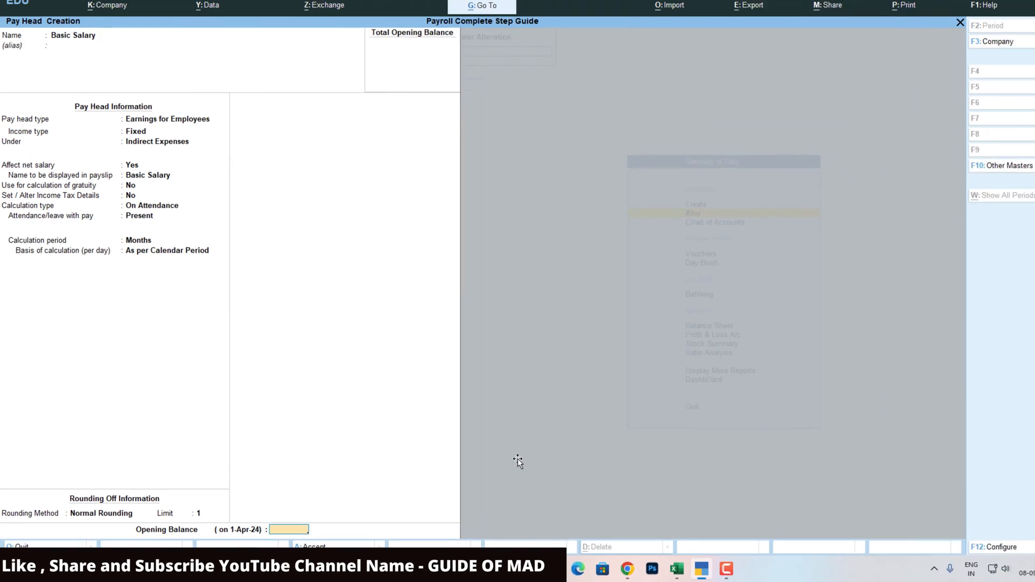
- Save the Basic Salary pay head and check the next reference in the Excel sheet
{"action": "key", "text": "Return"}
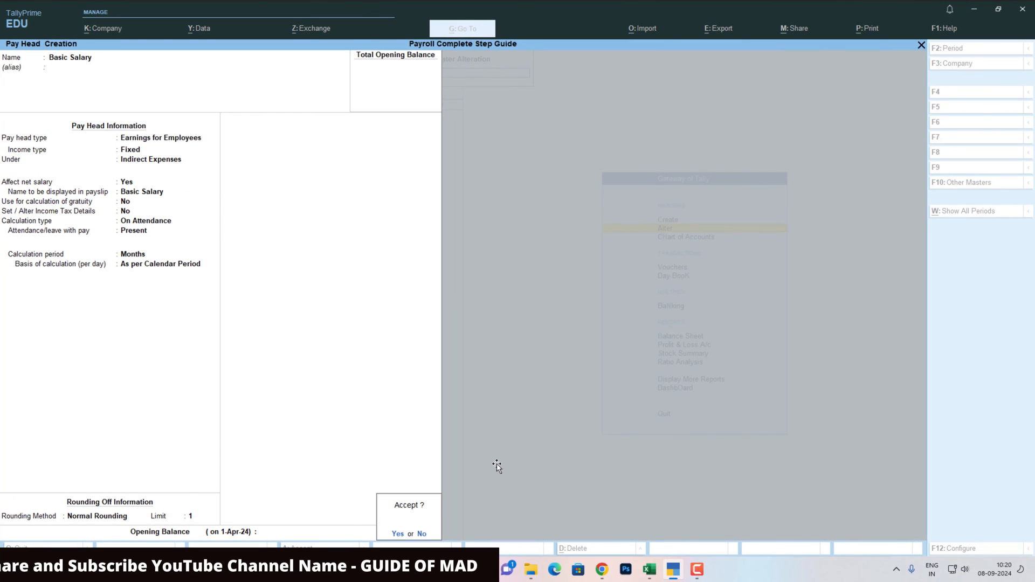
{"action": "key", "text": "Return"}
{"action": "key", "text": "alt+Tab"}
{"action": "scroll", "coordinate": [496, 466], "scroll_direction": "down", "scroll_amount": 10}
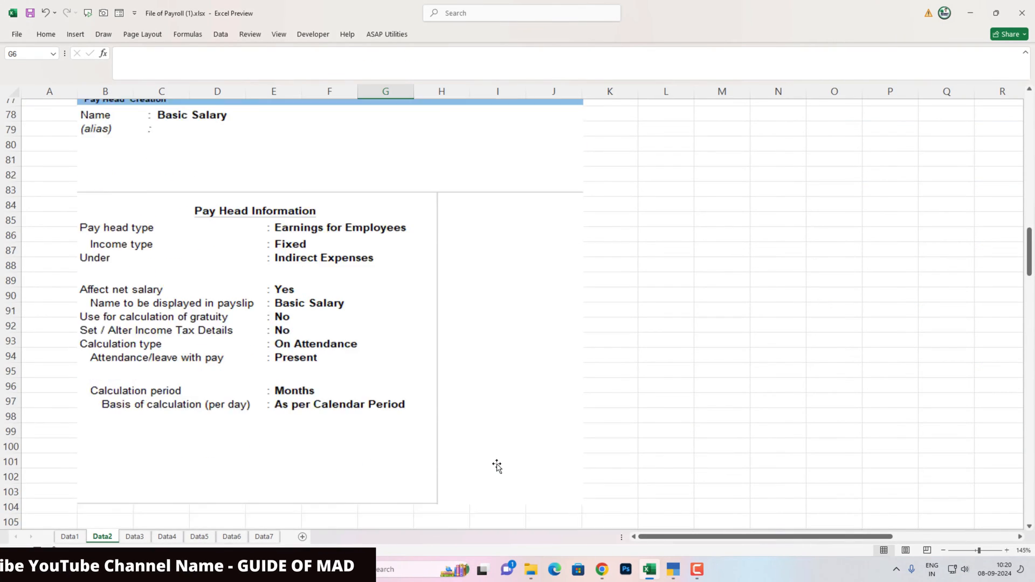
{"action": "scroll", "coordinate": [496, 466], "scroll_direction": "down", "scroll_amount": 2}
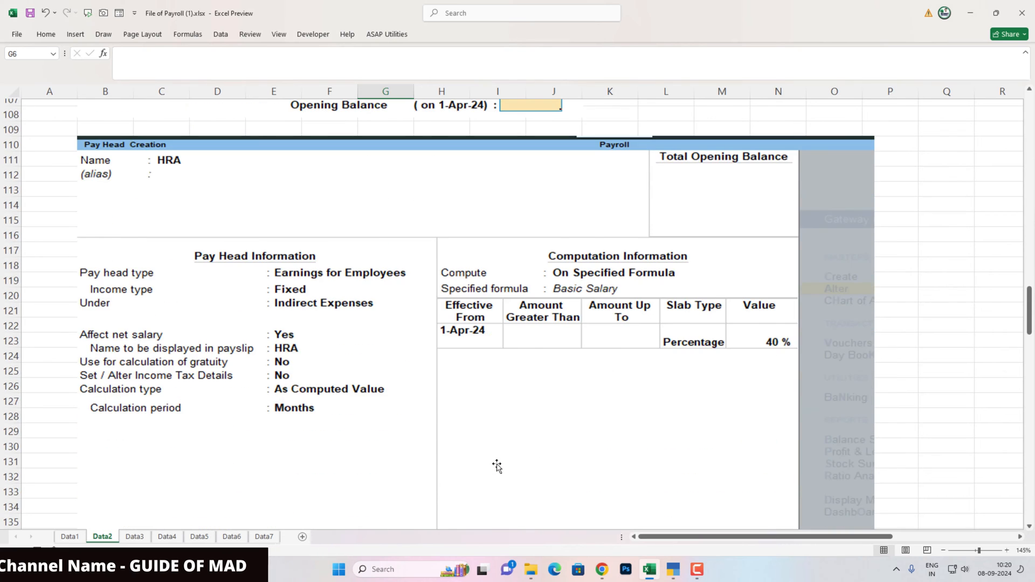
{"action": "key", "text": "alt+Tab"}
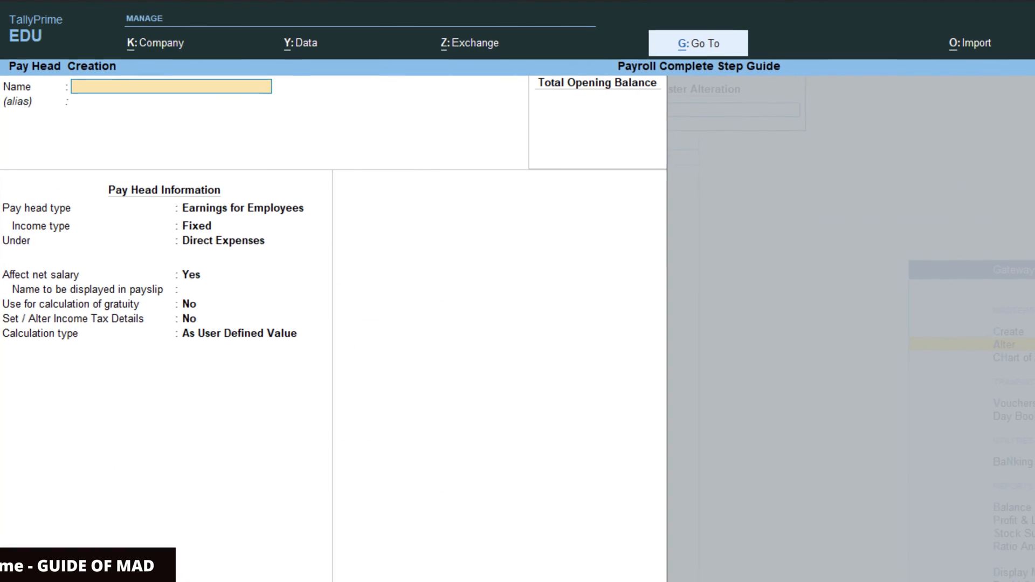
- Name the pay head HRA as fixed Earnings for Employees under Indirect Expenses, As Computed Value
{"action": "type", "text": "Hr"}
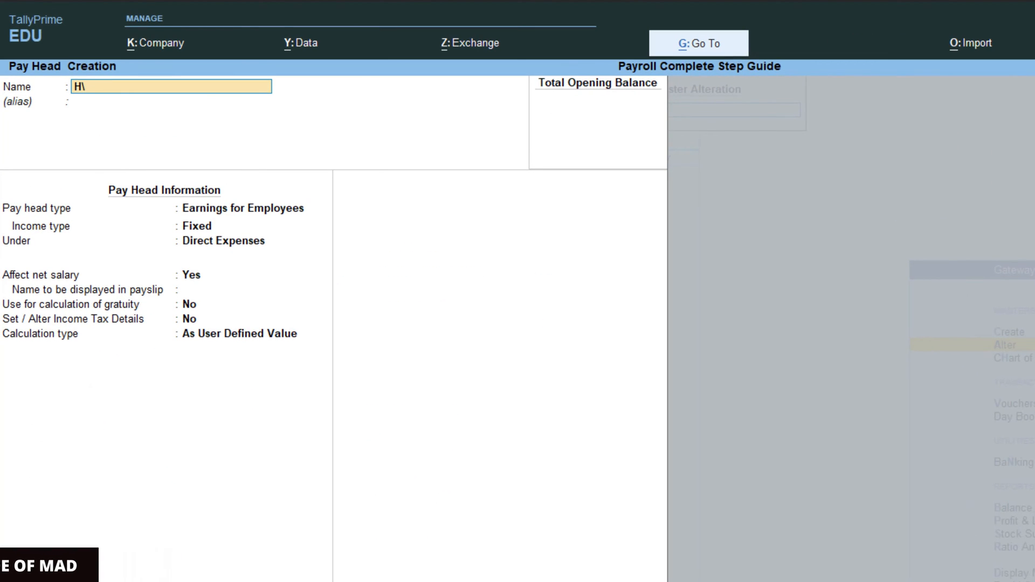
{"action": "key", "text": "BackSpace"}
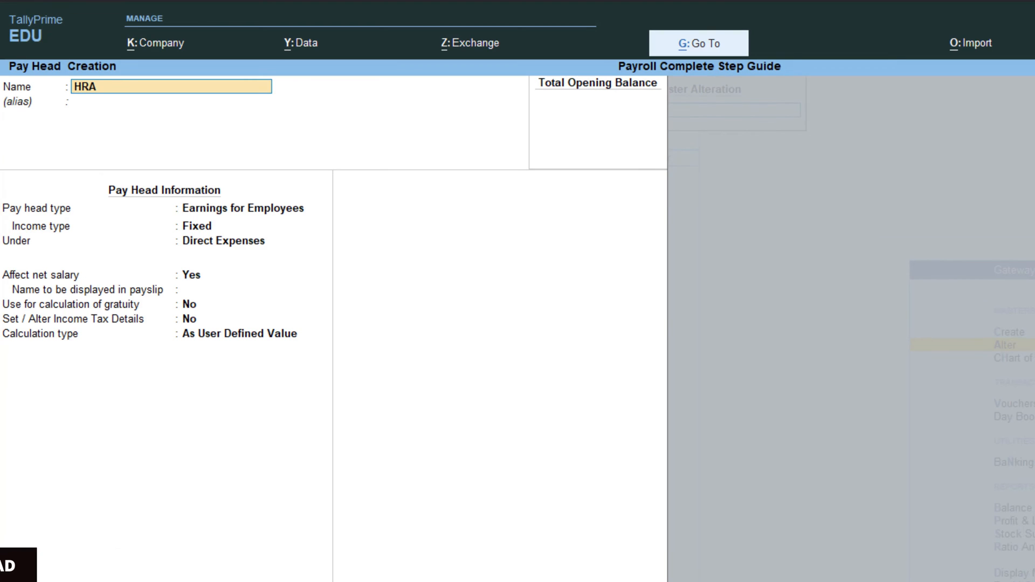
{"action": "key", "text": "Return"}
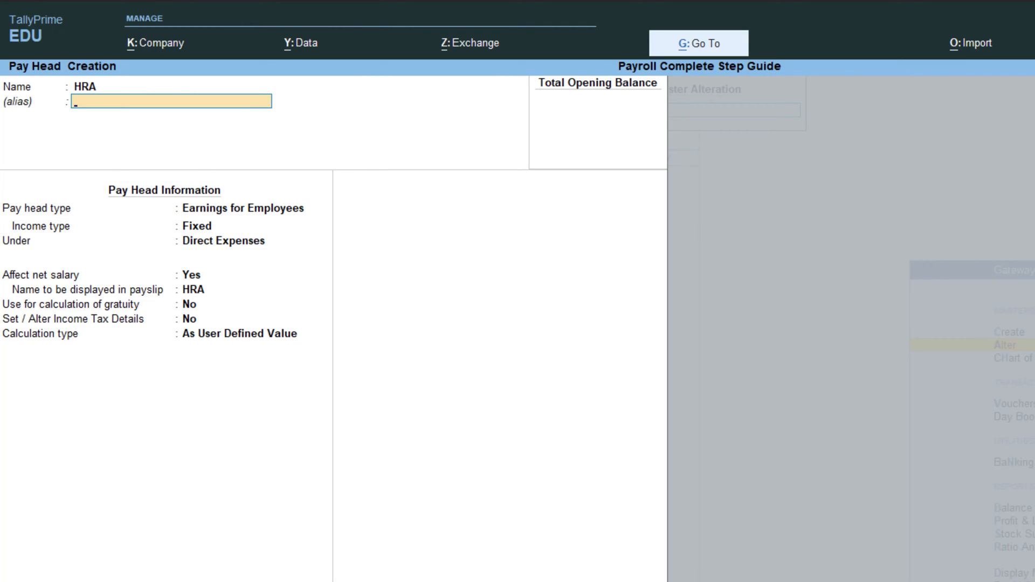
{"action": "key", "text": "Return"}
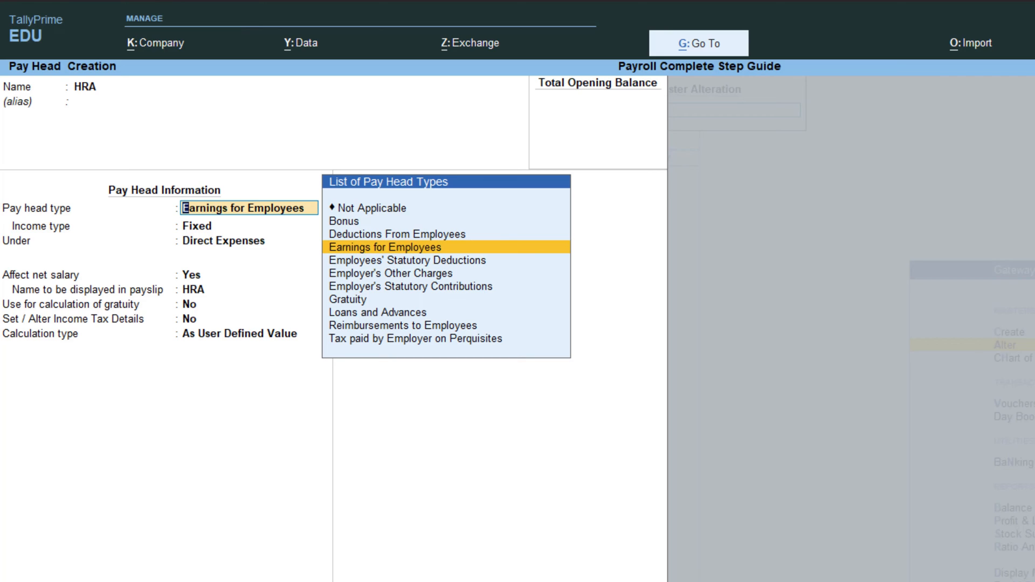
{"action": "key", "text": "Return"}
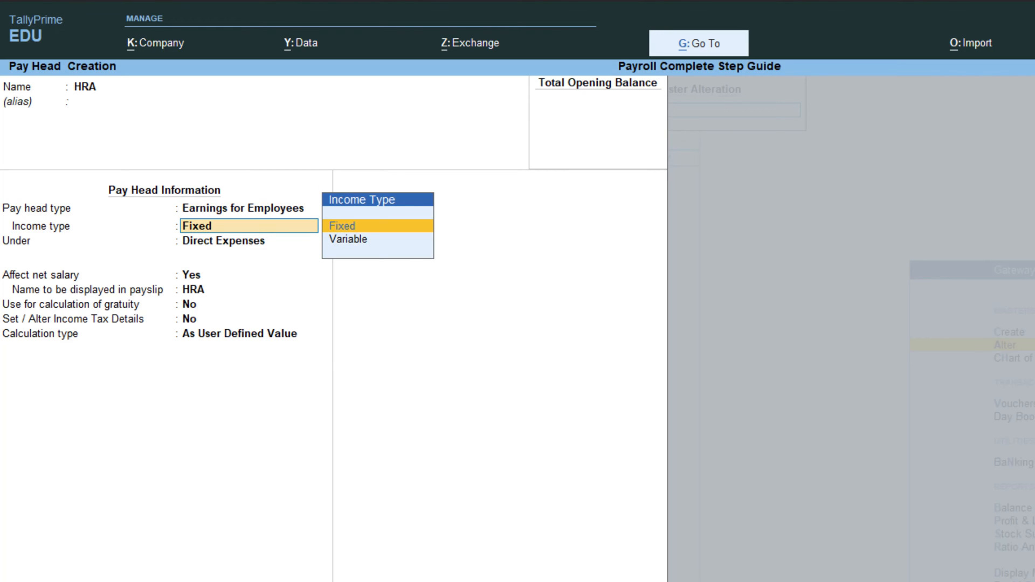
{"action": "key", "text": "Return"}
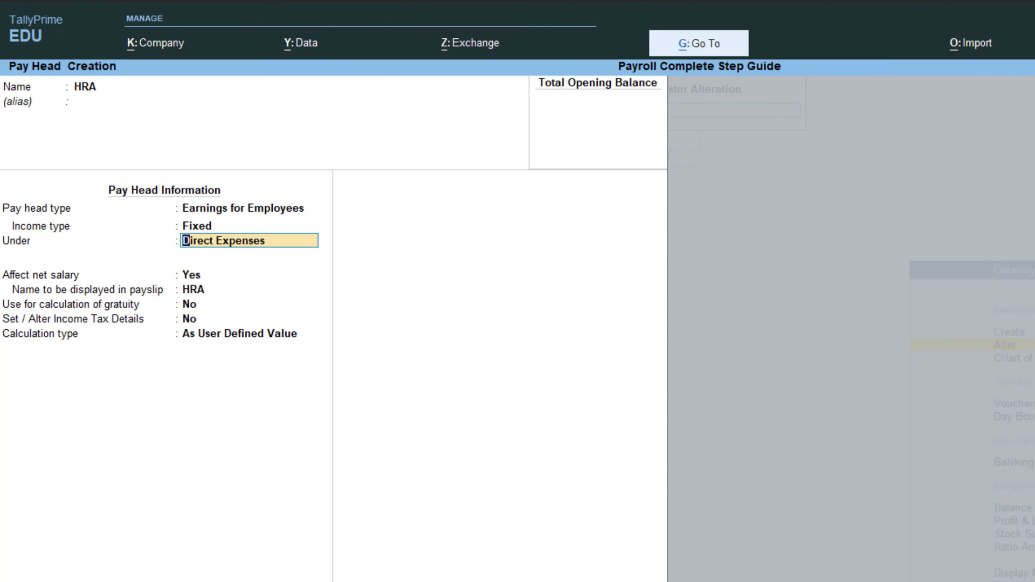
{"action": "key", "text": "Return"}
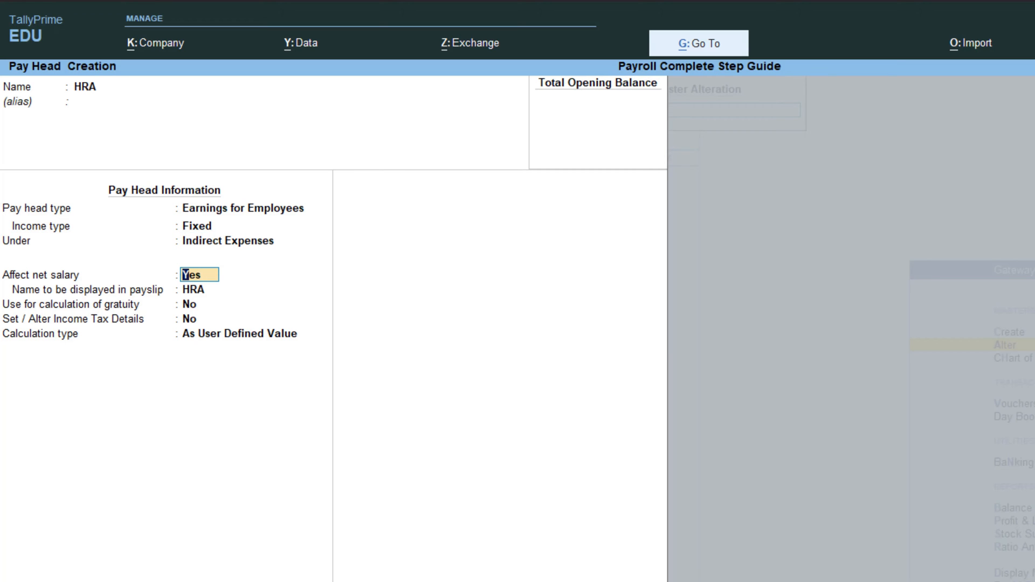
{"action": "key", "text": "Return"}
{"action": "key", "text": "Return"}
{"action": "key", "text": "Return"}
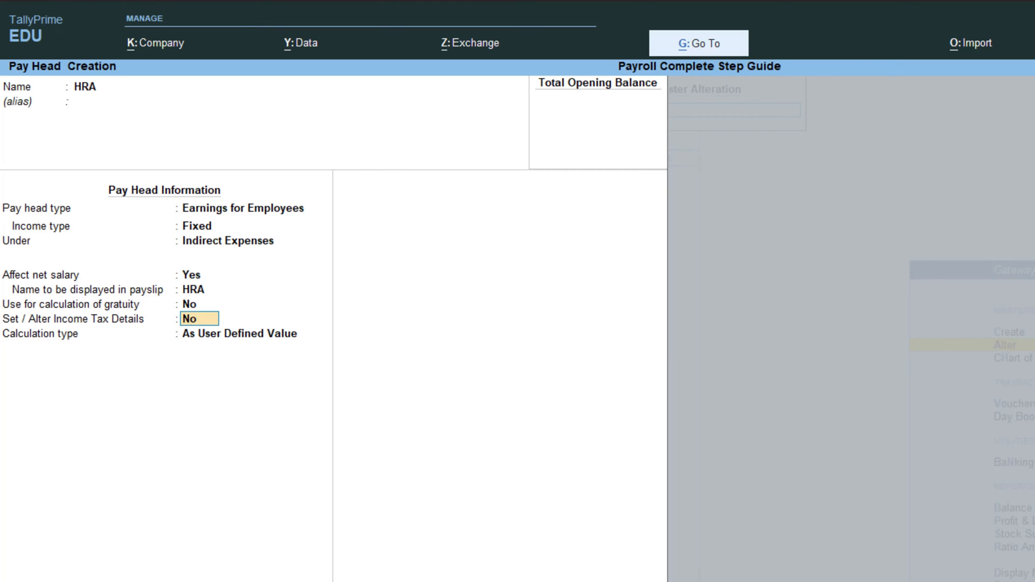
{"action": "key", "text": "Return"}
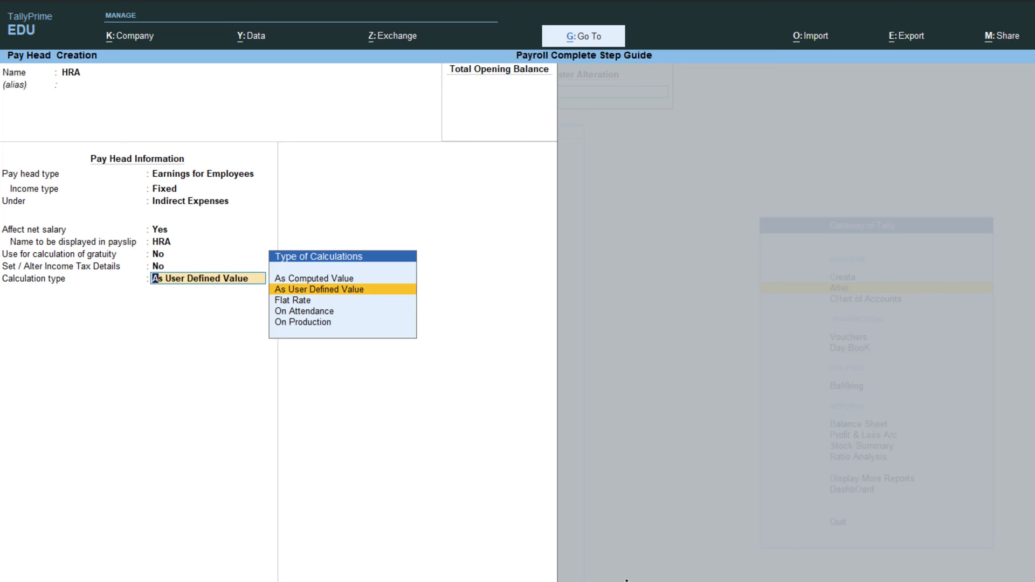
{"action": "key", "text": "Up"}
{"action": "key", "text": "Return"}
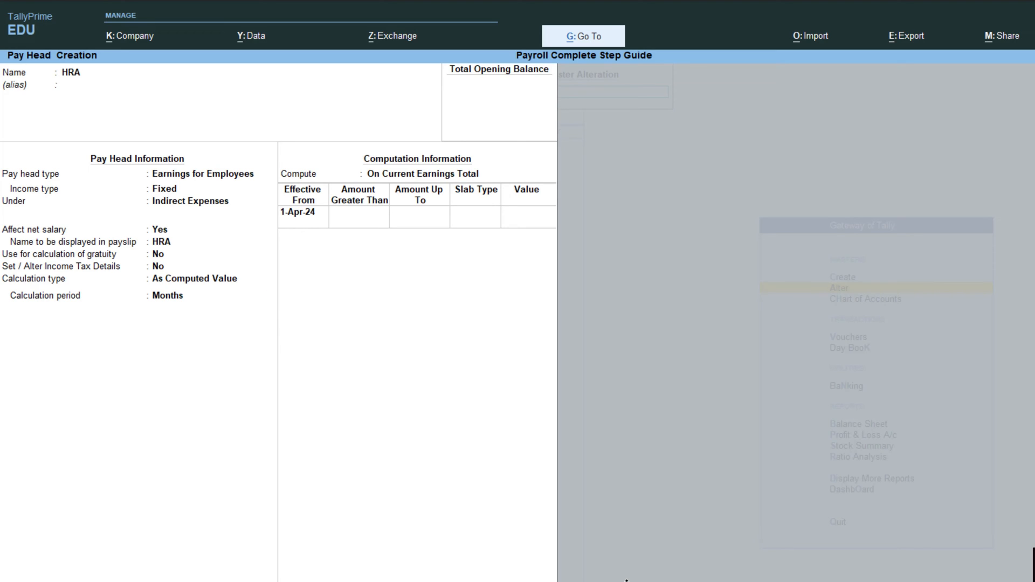
- Compute HRA On Specified Formula of Basic Salary with a 40% Percentage slab
{"action": "key", "text": "Return"}
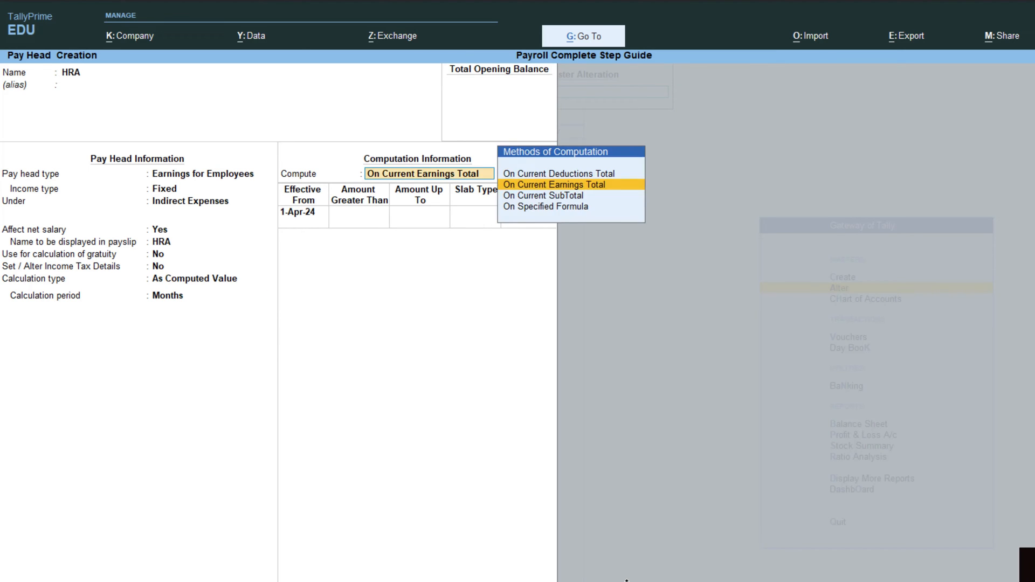
{"action": "key", "text": "Down"}
{"action": "key", "text": "Down"}
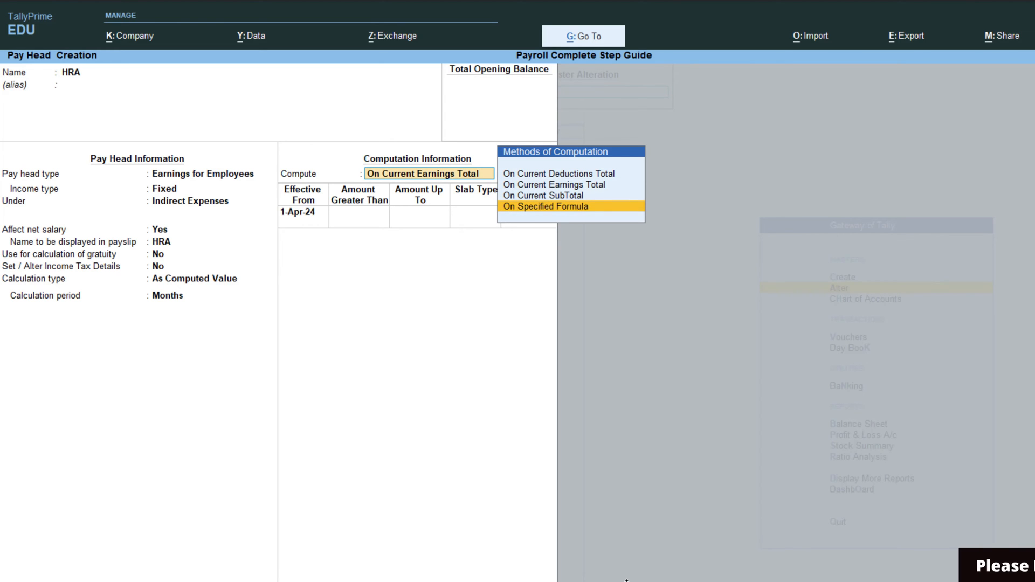
{"action": "key", "text": "Return"}
{"action": "key", "text": "Return"}
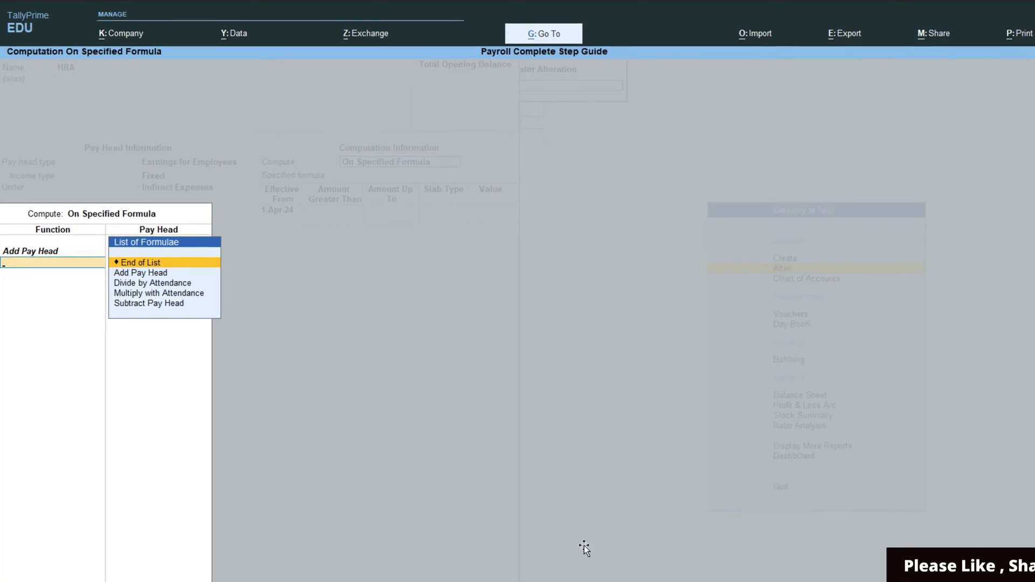
{"action": "key", "text": "Return"}
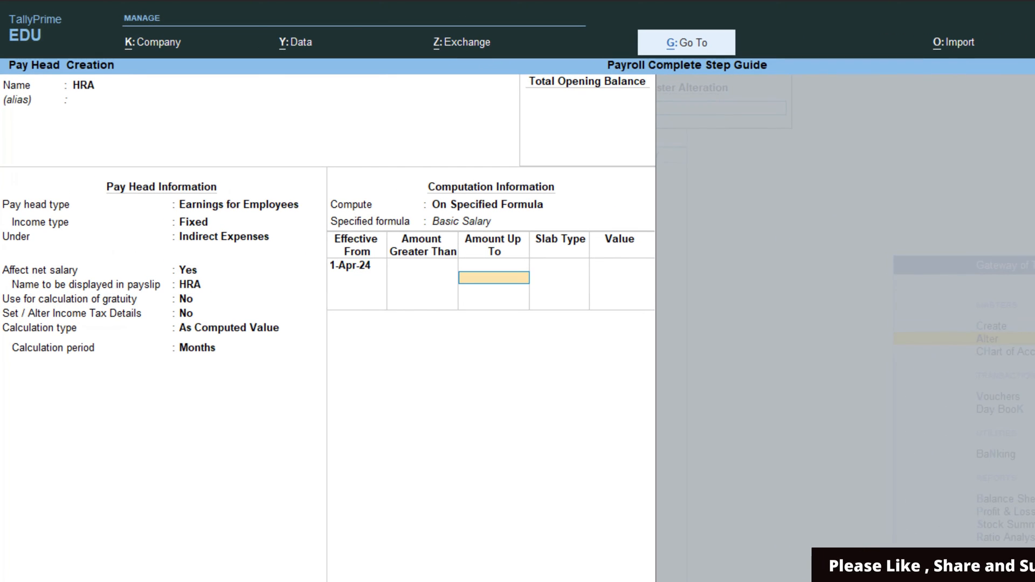
{"action": "key", "text": "Return"}
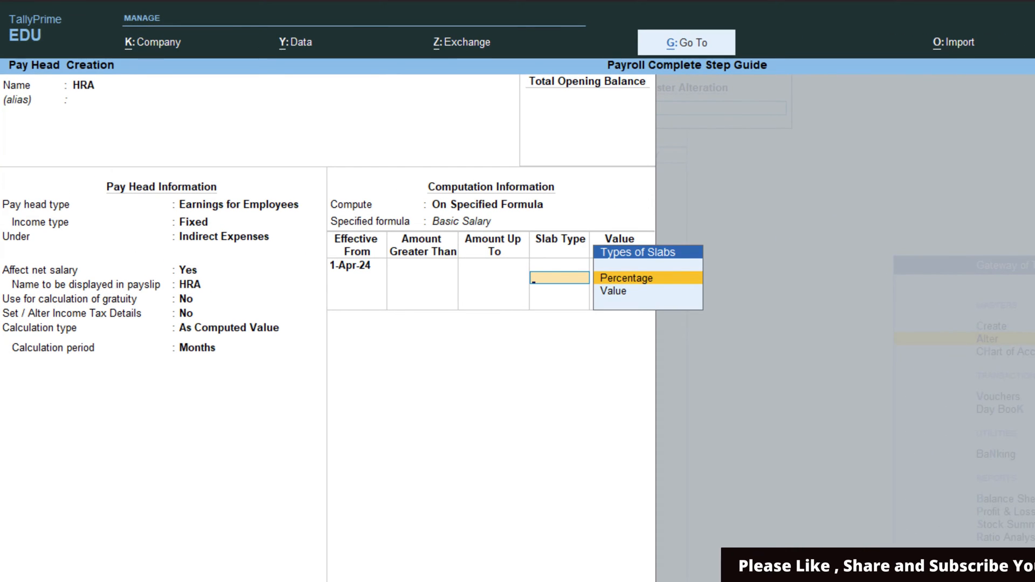
{"action": "key", "text": "Return"}
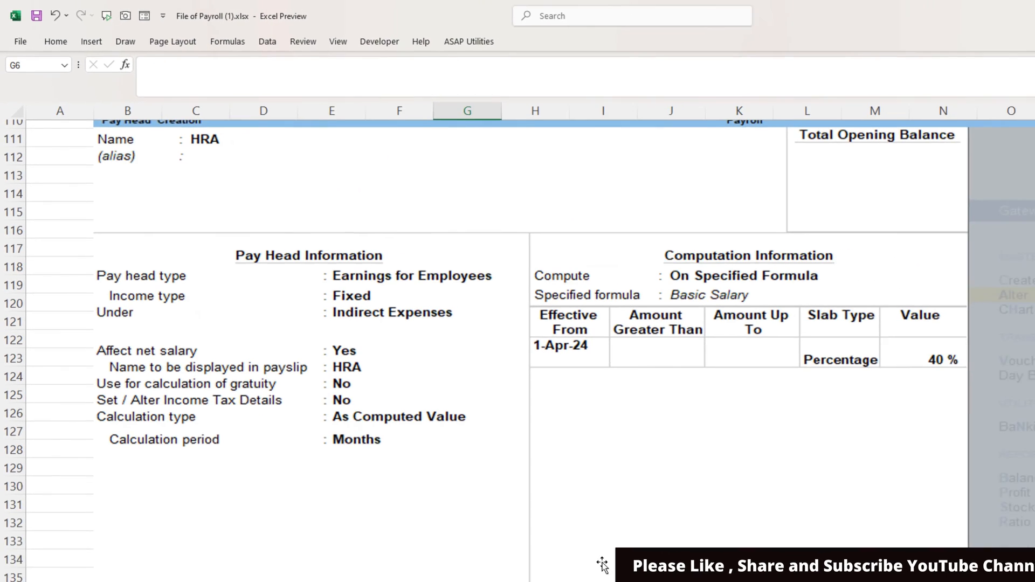
{"action": "type", "text": "4"}
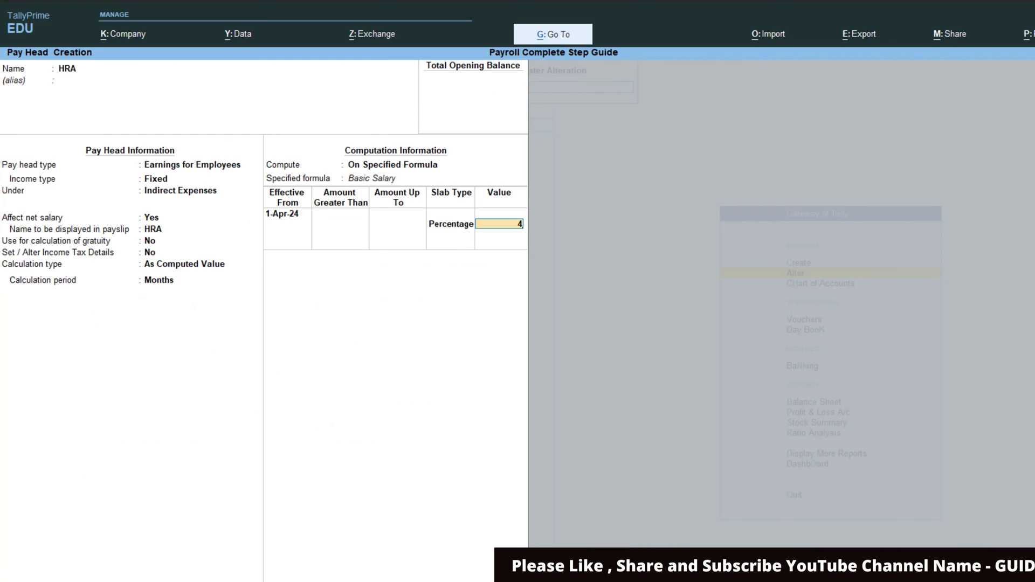
{"action": "type", "text": "0"}
{"action": "key", "text": "Return"}
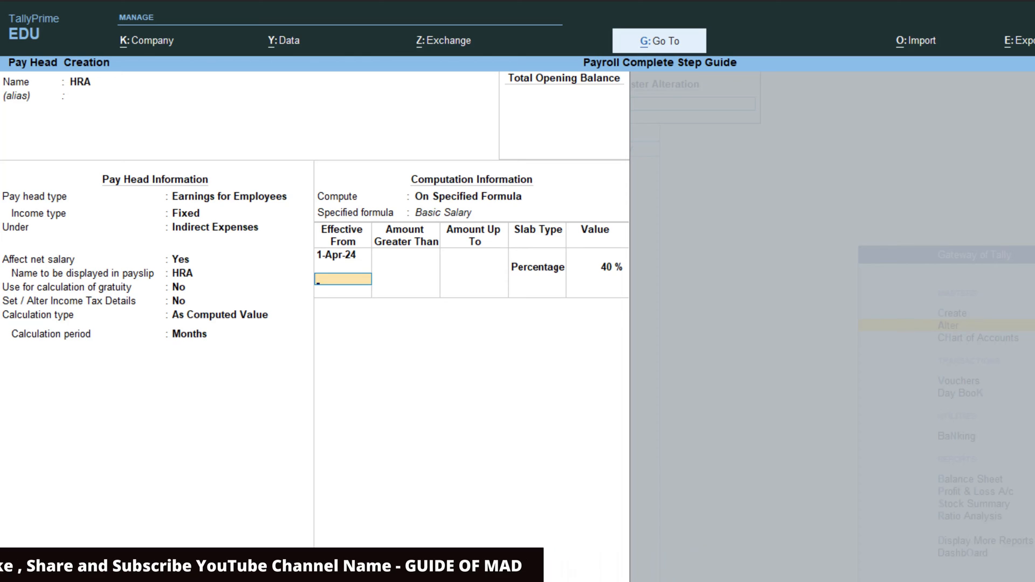
- Review the HRA calculation fields, keeping As Computed Value and the formula, then save it
{"action": "key", "text": "BackSpace"}
{"action": "key", "text": "BackSpace"}
{"action": "key", "text": "BackSpace"}
{"action": "key", "text": "BackSpace"}
{"action": "key", "text": "BackSpace"}
{"action": "key", "text": "BackSpace"}
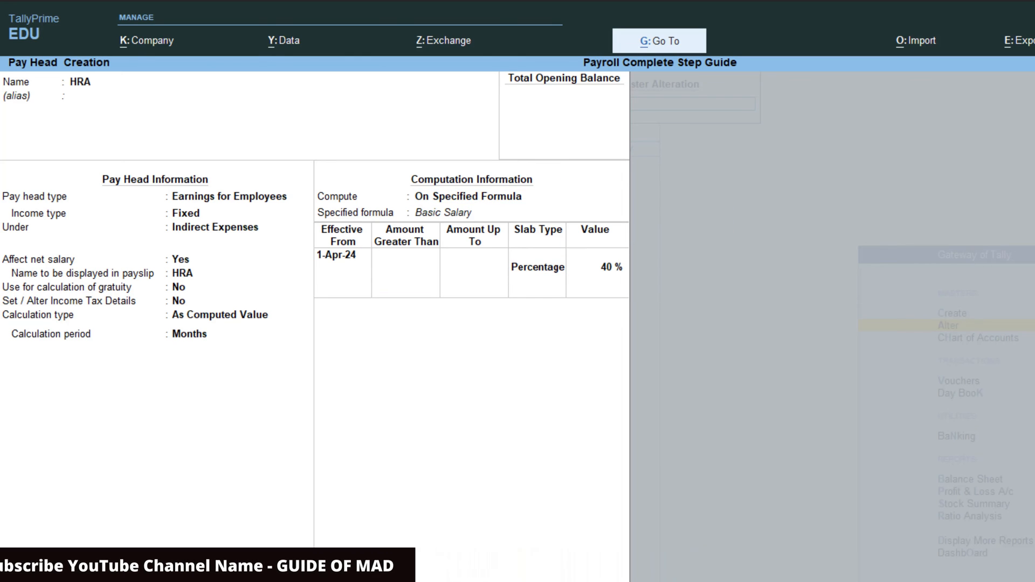
{"action": "key", "text": "BackSpace"}
{"action": "key", "text": "BackSpace"}
{"action": "key", "text": "Return"}
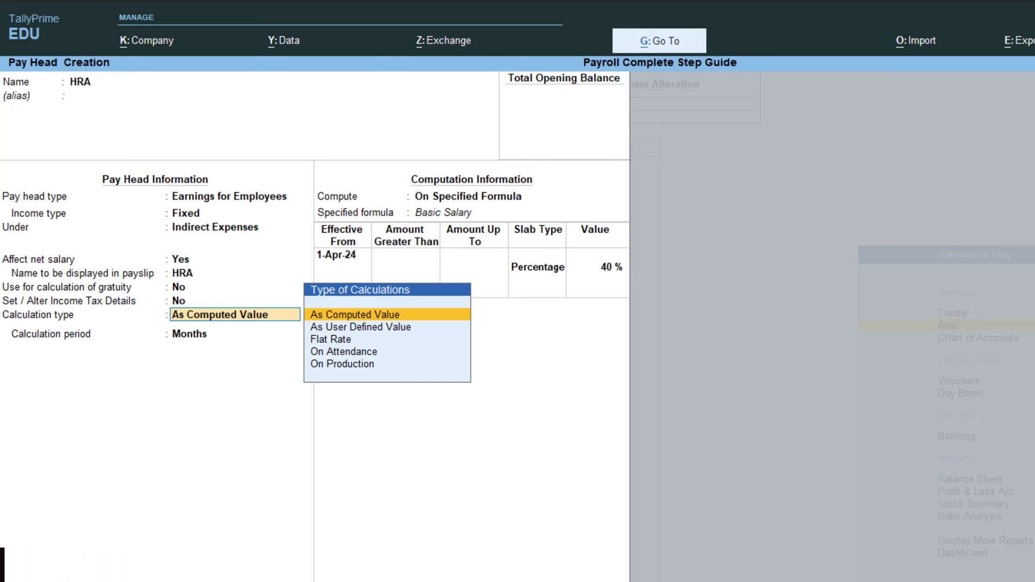
{"action": "key", "text": "Return"}
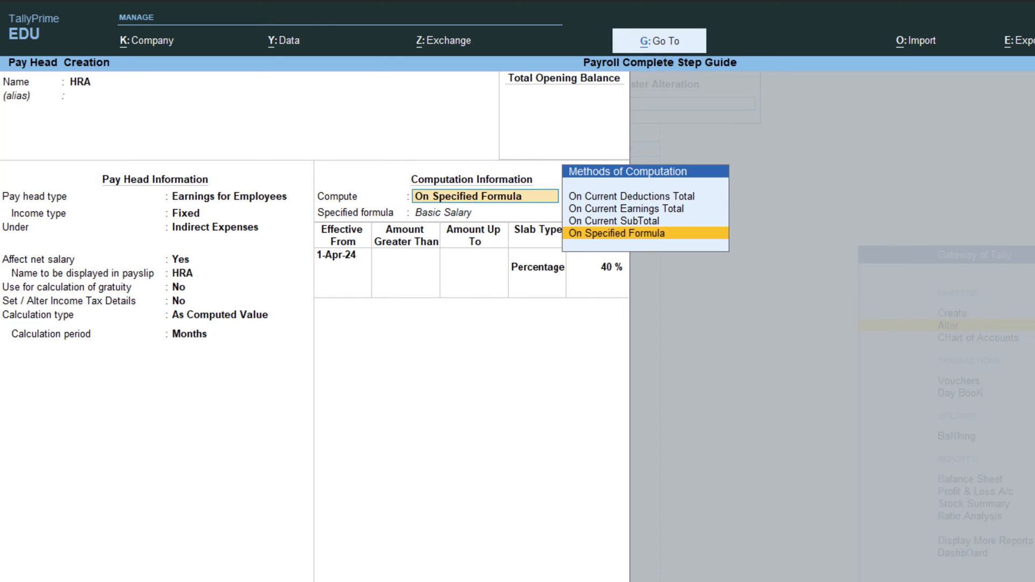
{"action": "key", "text": "Return"}
{"action": "key", "text": "Return"}
{"action": "key", "text": "Return"}
{"action": "key", "text": "Return"}
{"action": "key", "text": "Return"}
{"action": "key", "text": "Return"}
{"action": "key", "text": "Return"}
{"action": "key", "text": "Return"}
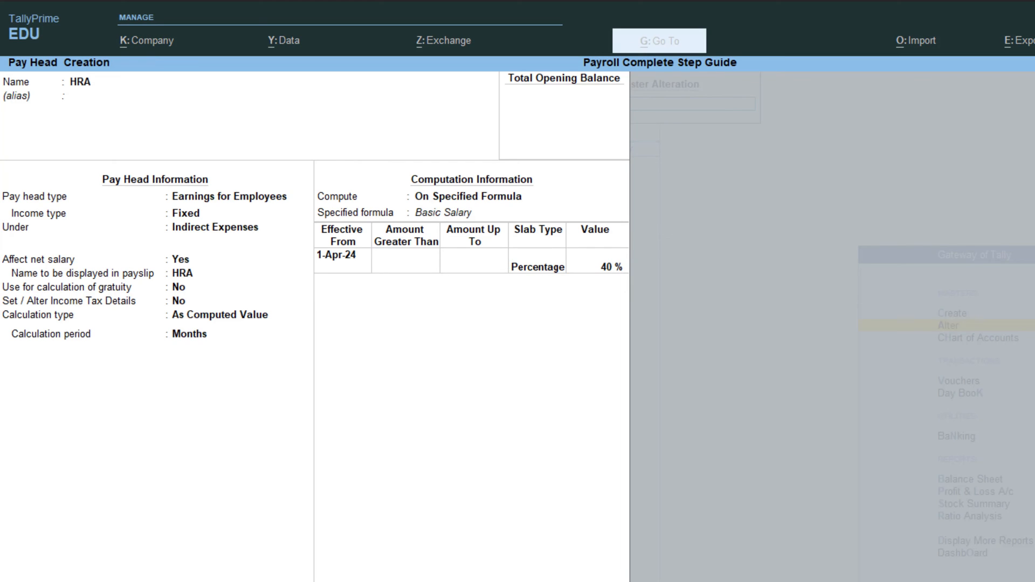
{"action": "key", "text": "Return"}
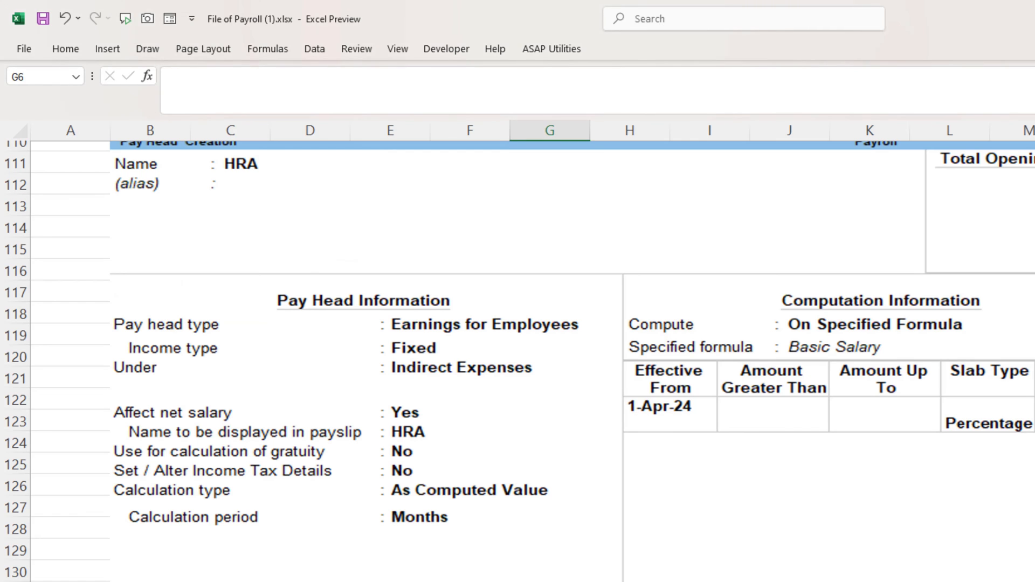
- Scroll the Excel payroll sheet down to the Conveyance Pay Head Alteration screenshot
{"action": "scroll", "coordinate": [573, 536], "scroll_direction": "down", "scroll_amount": 9}
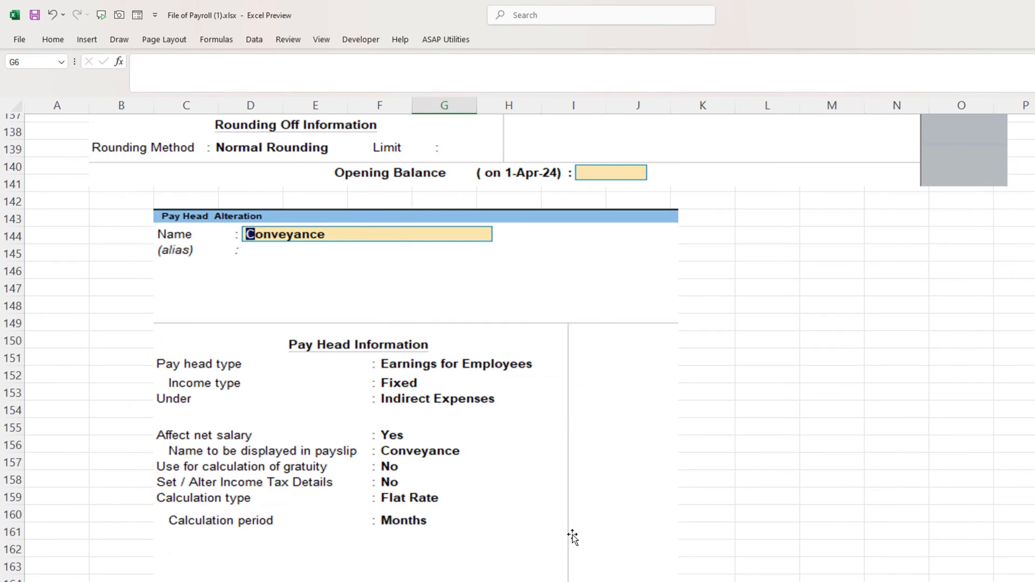
{"action": "scroll", "coordinate": [572, 536], "scroll_direction": "down", "scroll_amount": 1}
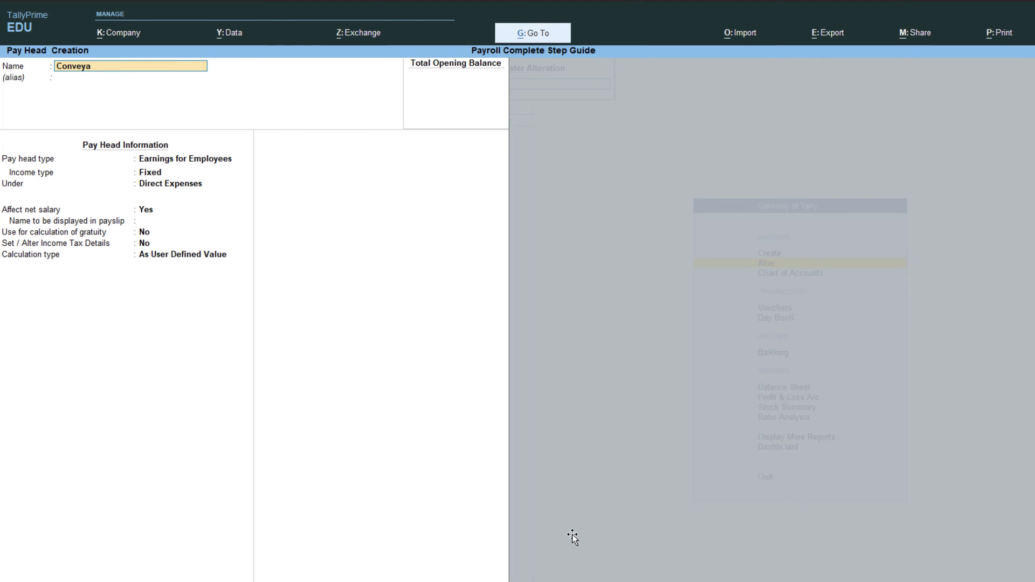
- Name the pay head Conveyance as fixed earnings under Indirect Expenses, Flat Rate per Months
{"action": "type", "text": "nce"}
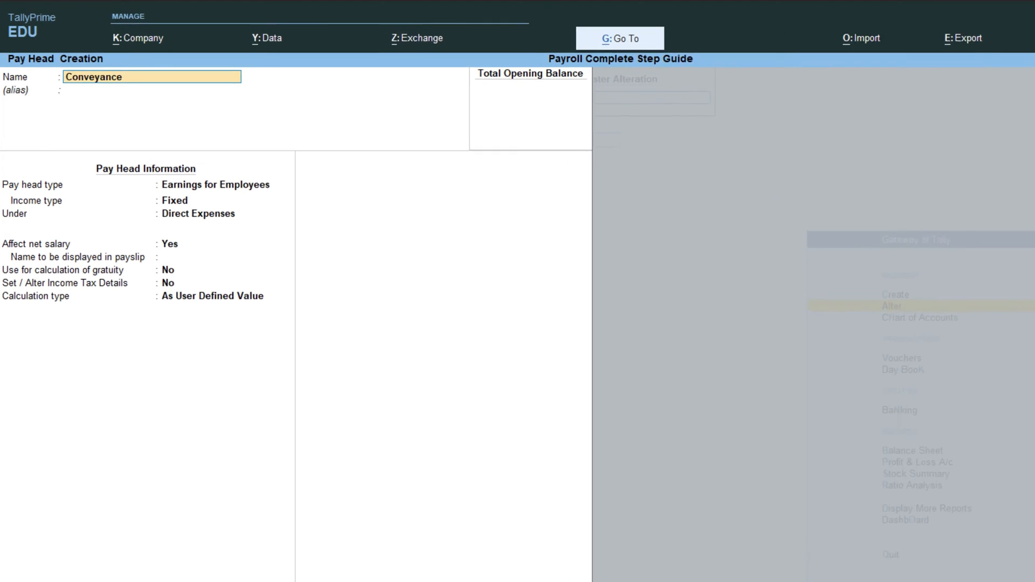
{"action": "key", "text": "Return"}
{"action": "key", "text": "Return"}
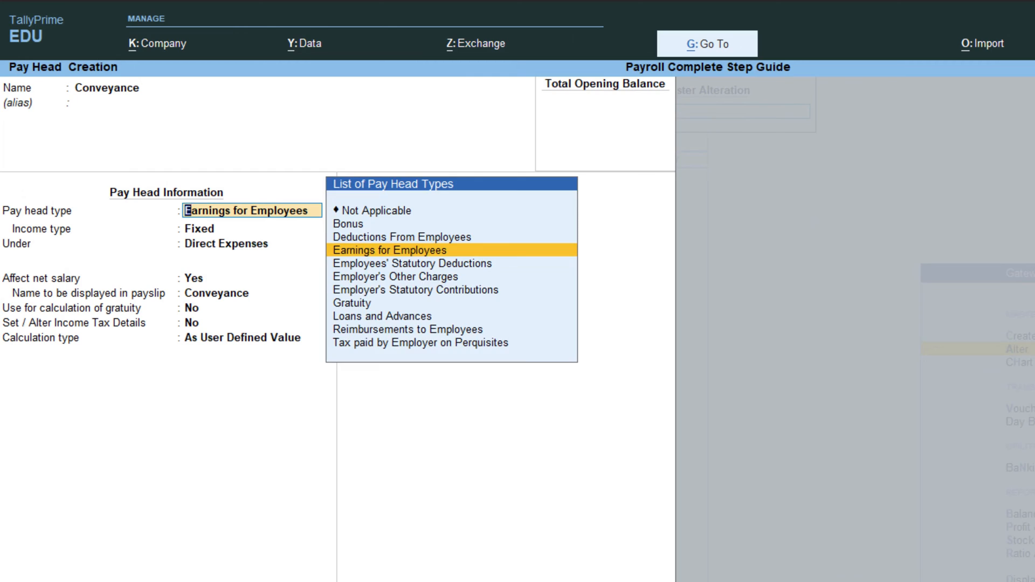
{"action": "key", "text": "Return"}
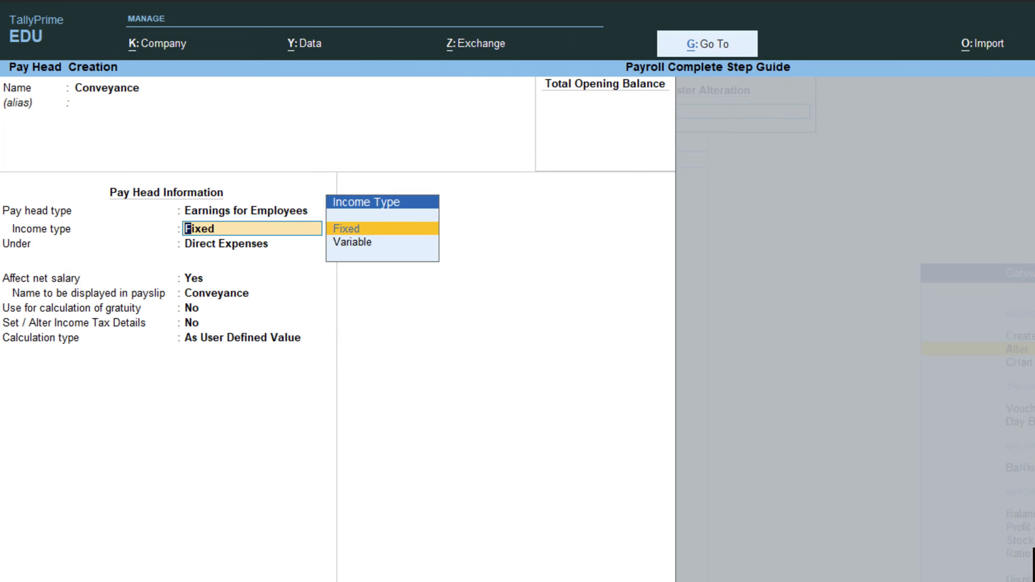
{"action": "key", "text": "Return"}
{"action": "key", "text": "Return"}
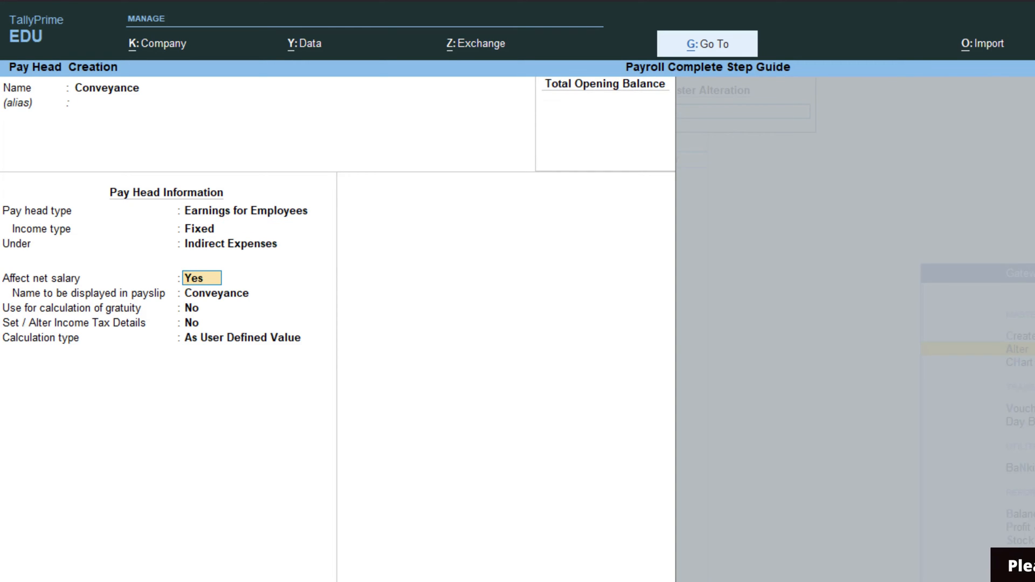
{"action": "key", "text": "Return"}
{"action": "key", "text": "Return"}
{"action": "key", "text": "Return"}
{"action": "key", "text": "Return"}
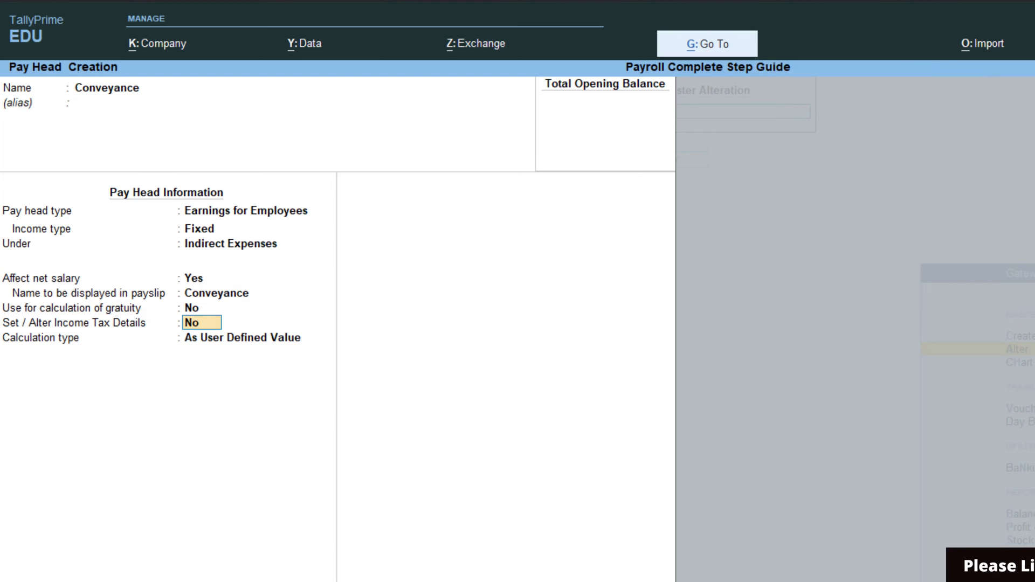
{"action": "key", "text": "Down"}
{"action": "key", "text": "Return"}
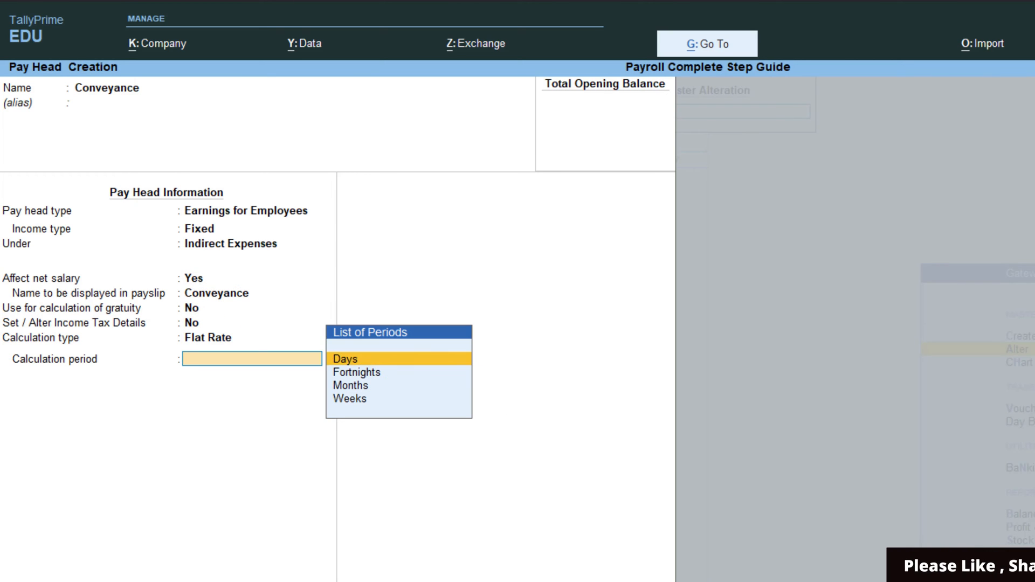
{"action": "key", "text": "Down"}
{"action": "key", "text": "Down"}
{"action": "key", "text": "Down"}
{"action": "key", "text": "Up"}
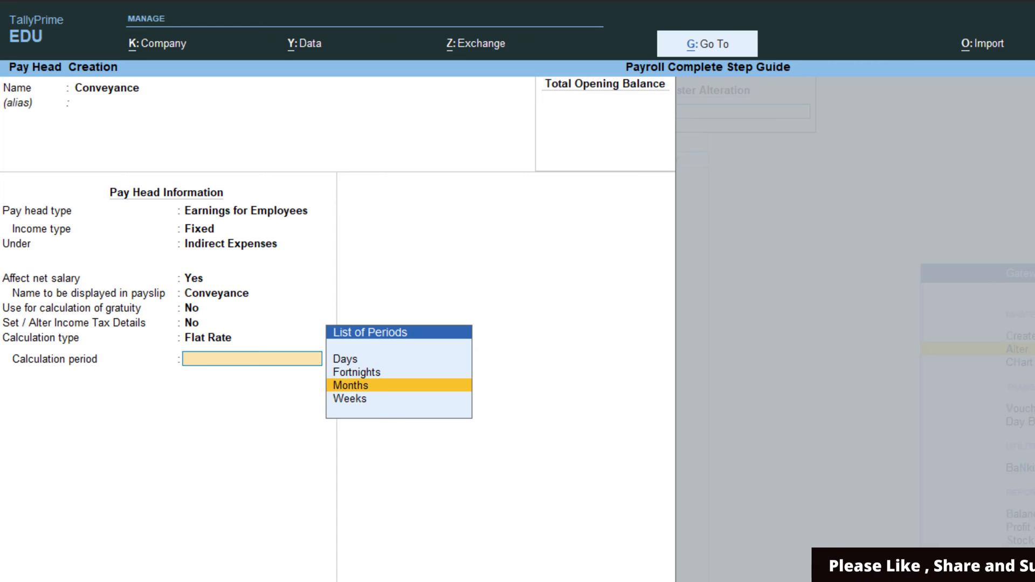
{"action": "key", "text": "Return"}
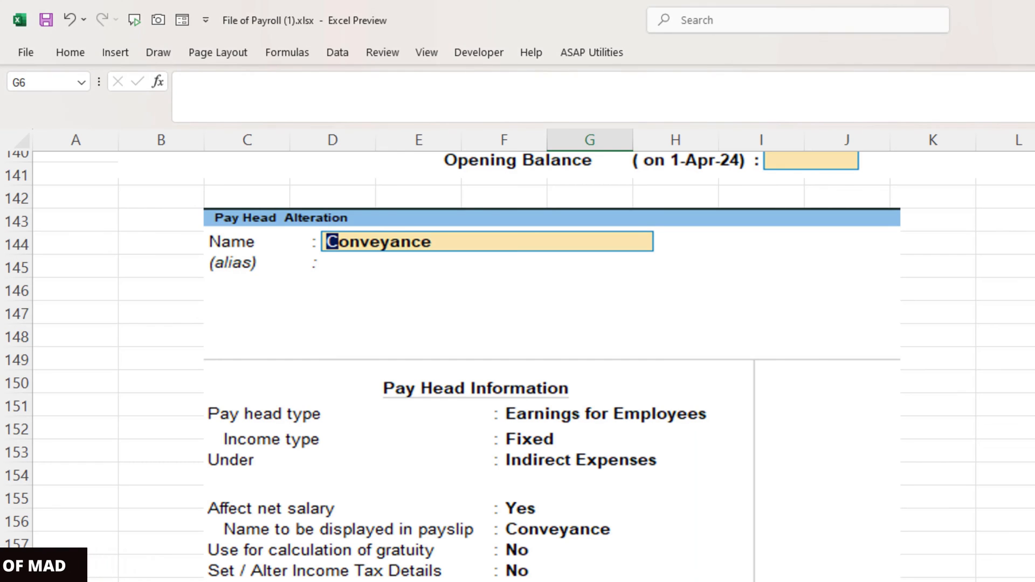
- Set up Bonus as pay head type Bonus under Indirect Expenses, affecting net salary, user-defined value
{"action": "scroll", "coordinate": [539, 351], "scroll_direction": "down", "scroll_amount": 12}
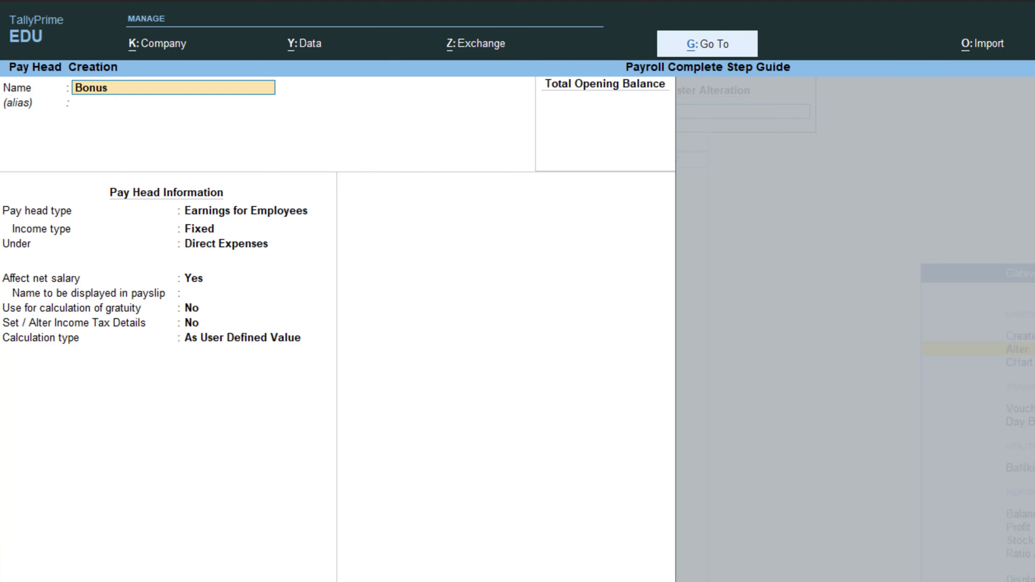
{"action": "key", "text": "Return"}
{"action": "key", "text": "Return"}
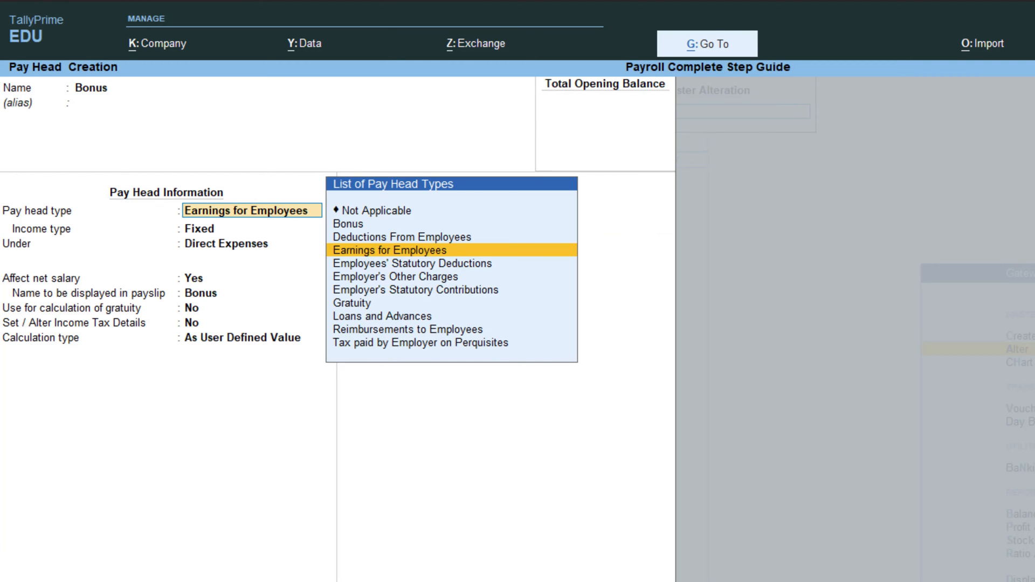
{"action": "key", "text": "Up"}
{"action": "key", "text": "Up"}
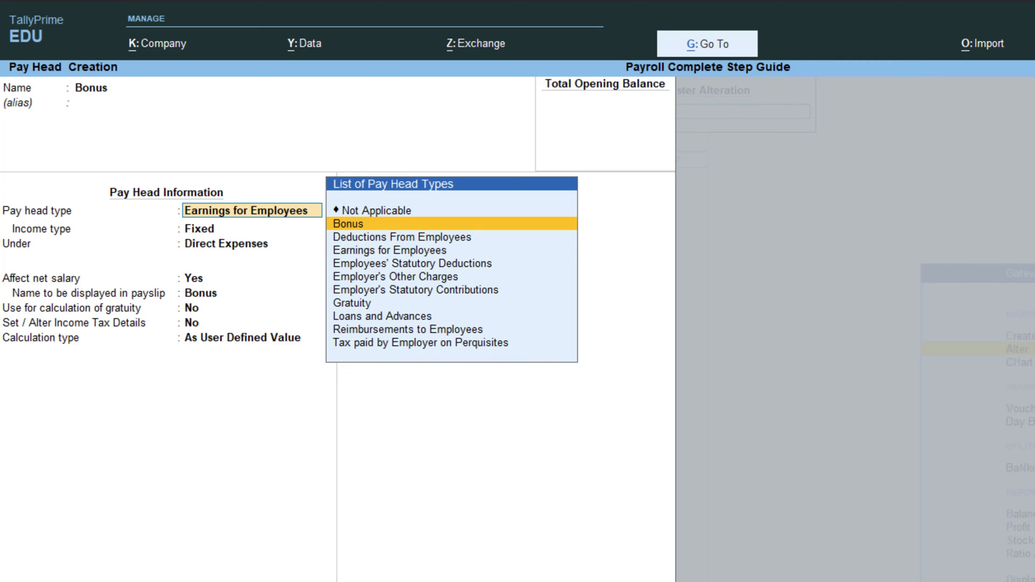
{"action": "key", "text": "Return"}
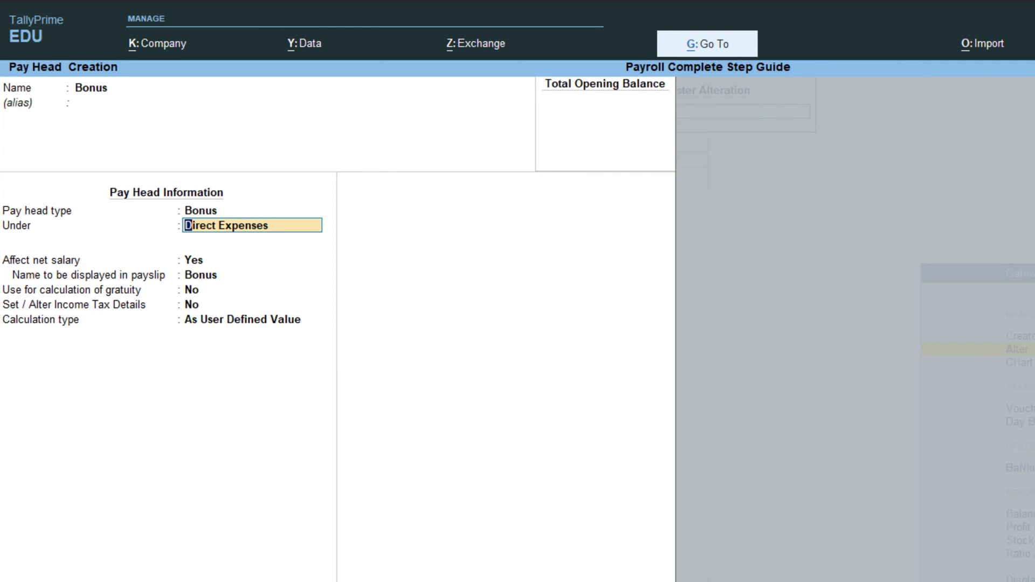
{"action": "type", "text": "i"}
{"action": "key", "text": "Return"}
{"action": "key", "text": "Return"}
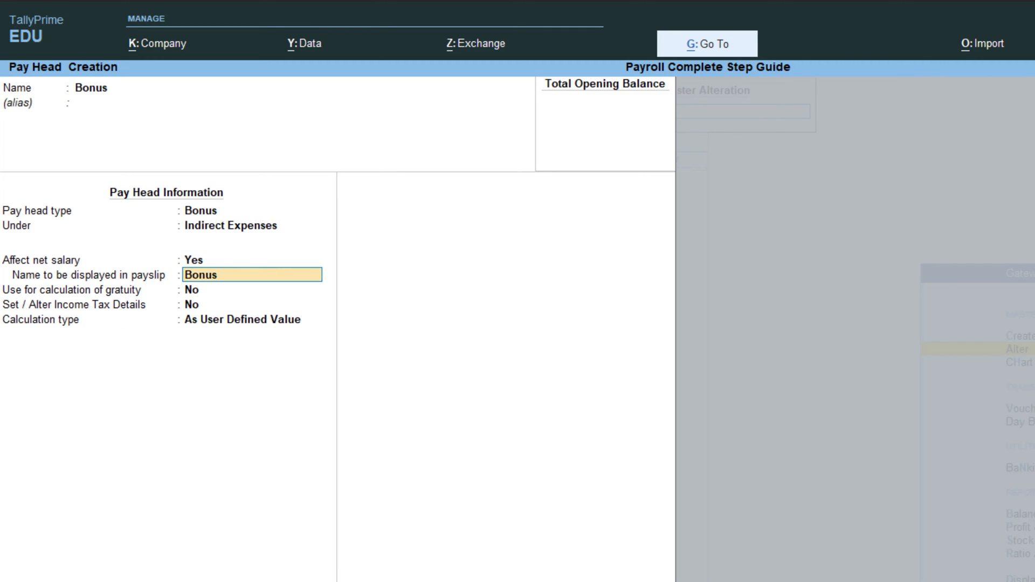
{"action": "key", "text": "Return"}
{"action": "key", "text": "Return"}
{"action": "key", "text": "Return"}
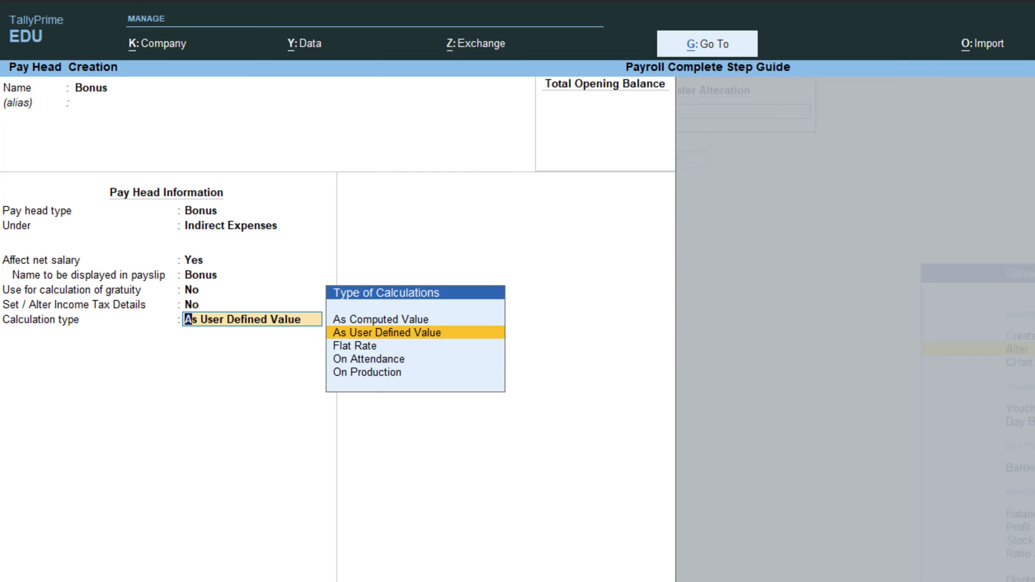
{"action": "key", "text": "Return"}
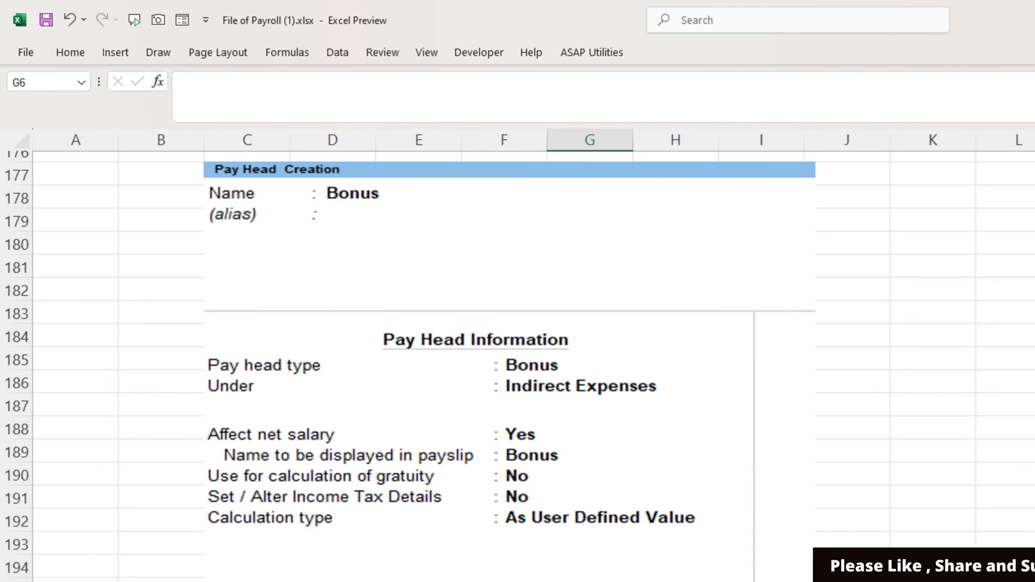
{"action": "scroll", "coordinate": [518, 356], "scroll_direction": "down", "scroll_amount": 8}
{"action": "scroll", "coordinate": [517, 356], "scroll_direction": "down", "scroll_amount": 1}
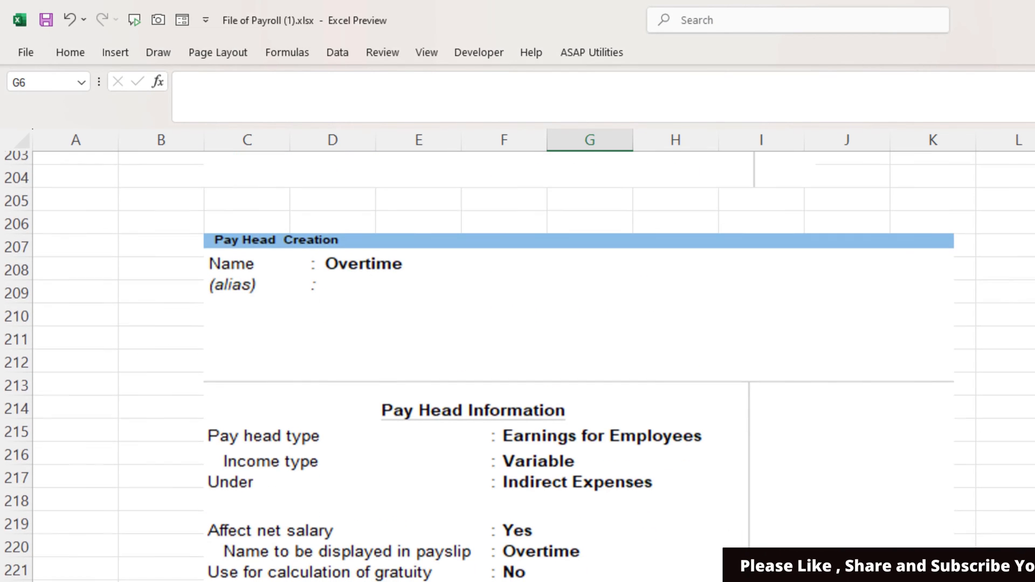
{"action": "key", "text": "alt+Tab"}
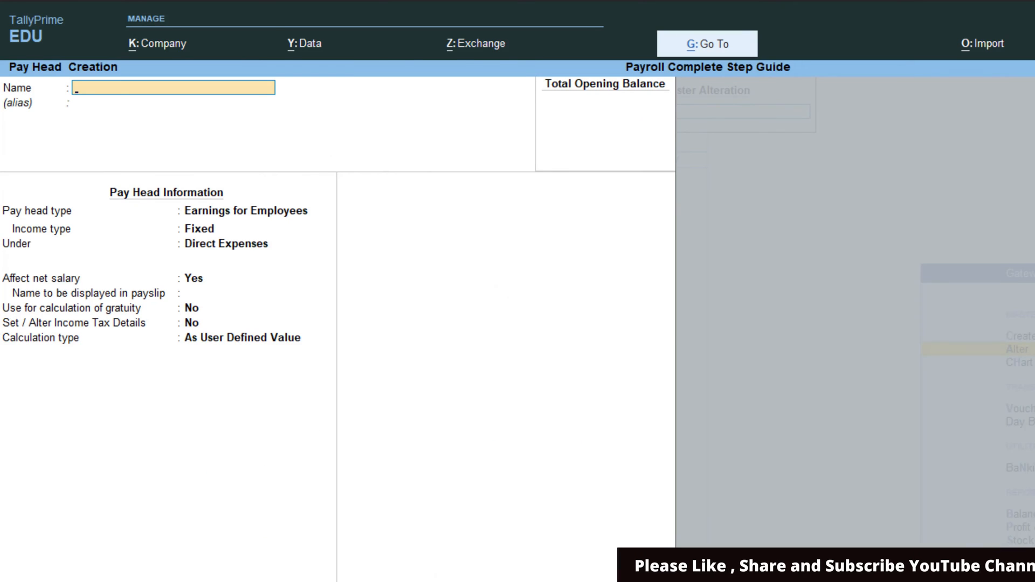
- Create Overtime as variable earnings under Indirect Expenses, calculated On Production with Overtime production type
{"action": "type", "text": "Oveti"}
{"action": "key", "text": "BackSpace"}
{"action": "key", "text": "BackSpace"}
{"action": "type", "text": "rtime"}
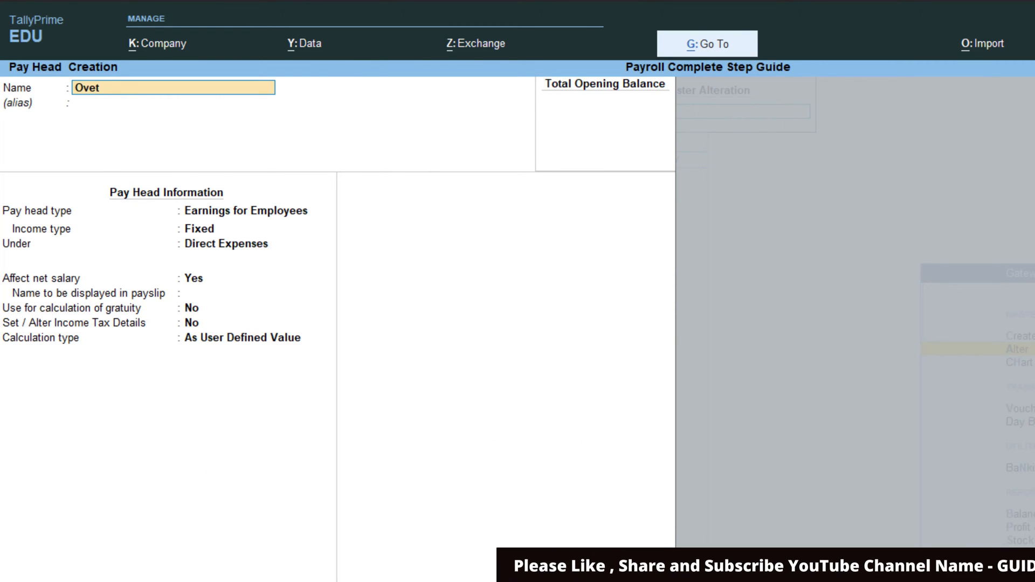
{"action": "key", "text": "Return"}
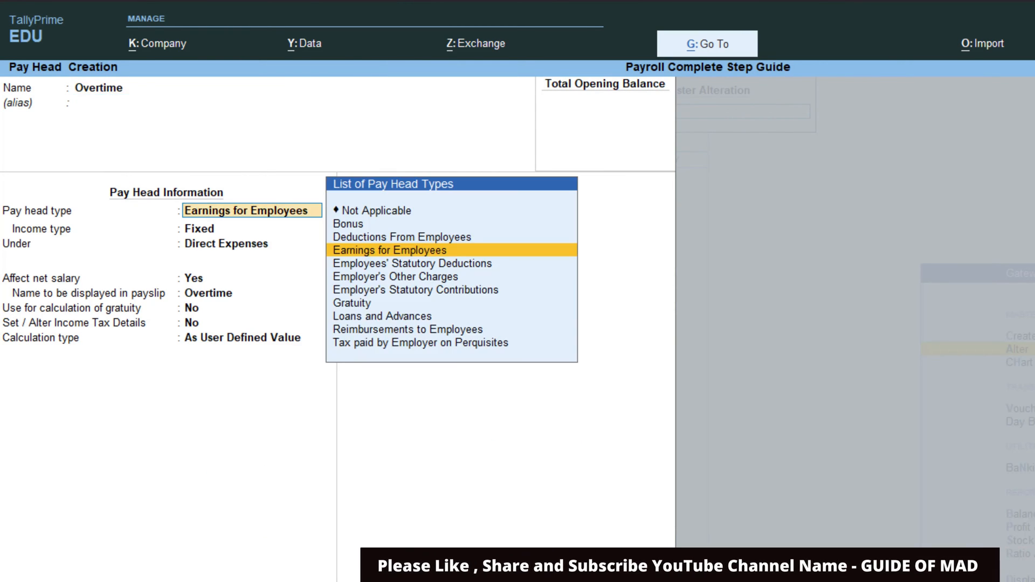
{"action": "key", "text": "Return"}
{"action": "key", "text": "Down"}
{"action": "key", "text": "Return"}
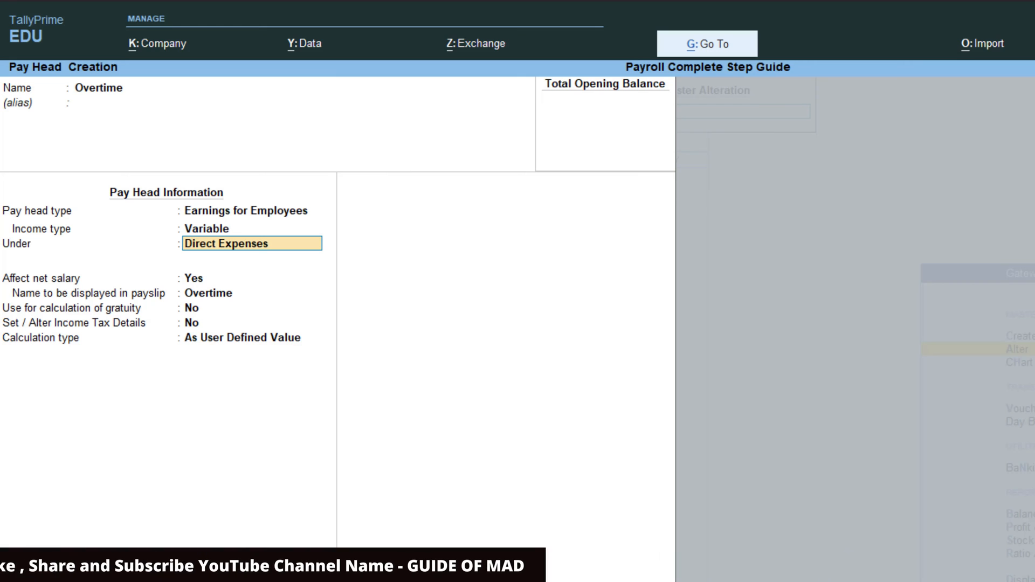
{"action": "key", "text": "Down"}
{"action": "key", "text": "Return"}
{"action": "key", "text": "Return"}
{"action": "key", "text": "Return"}
{"action": "key", "text": "Return"}
{"action": "key", "text": "Return"}
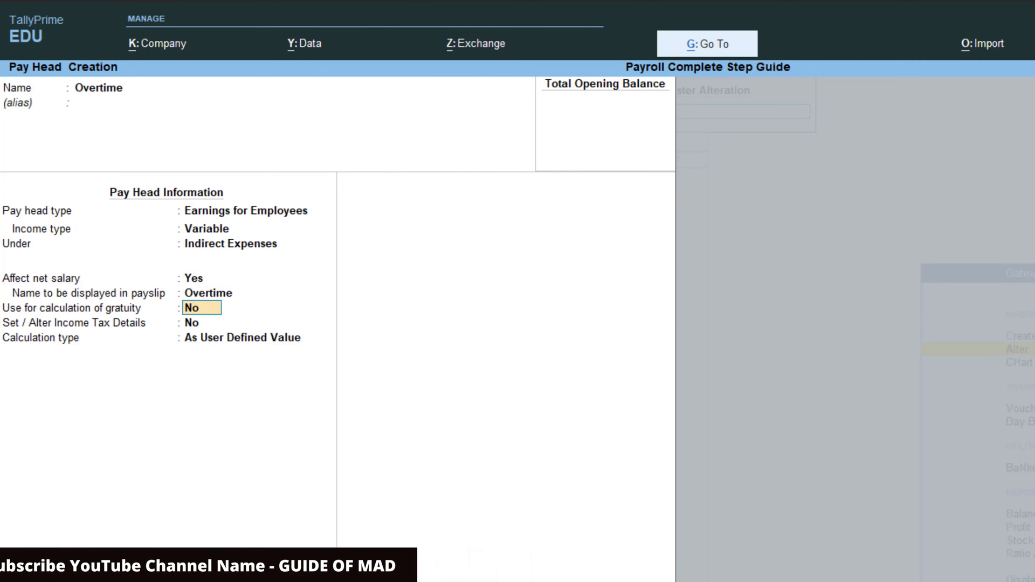
{"action": "key", "text": "Down"}
{"action": "key", "text": "Down"}
{"action": "key", "text": "Down"}
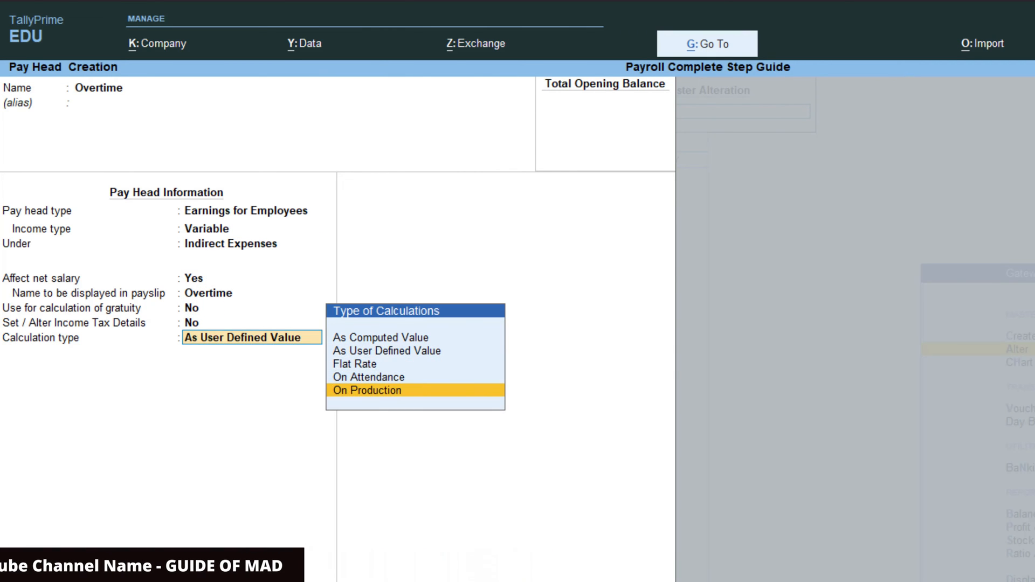
{"action": "key", "text": "Return"}
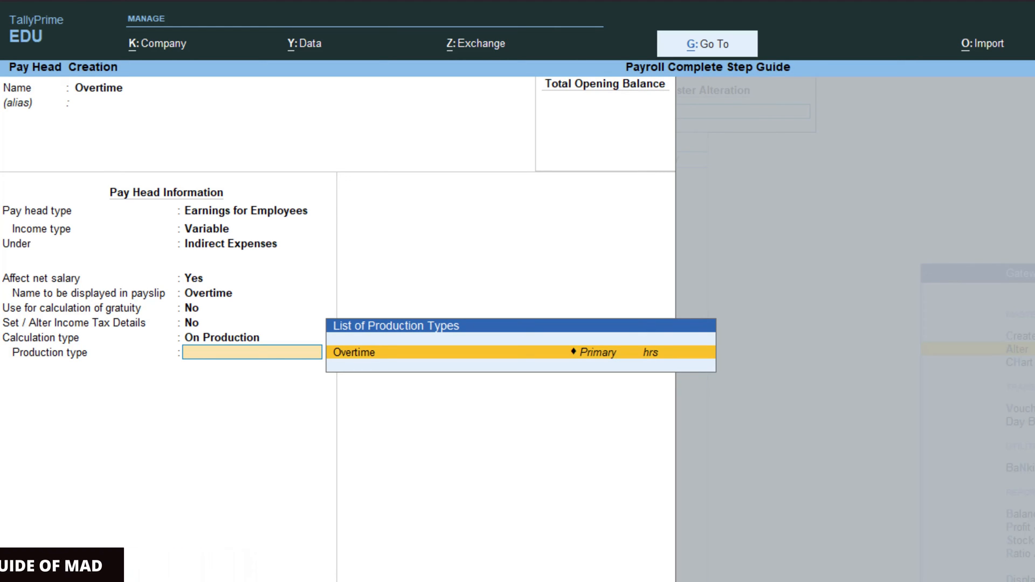
{"action": "key", "text": "Return"}
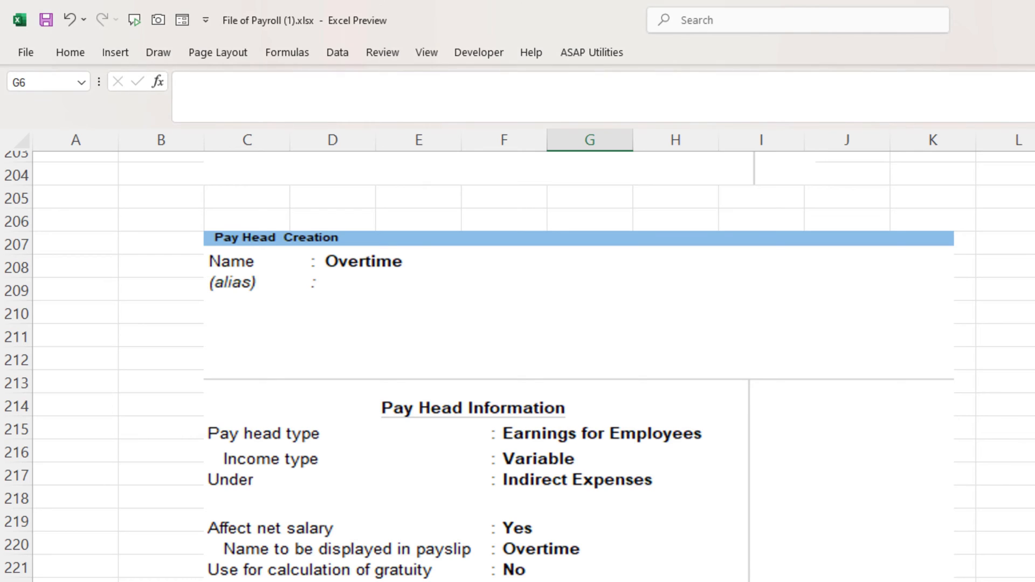
- Scroll the Data2 sheet, then open the Data3 sheet with the PF HEADS calculations
{"action": "scroll", "coordinate": [518, 487], "scroll_direction": "down", "scroll_amount": 7}
{"action": "scroll", "coordinate": [518, 486], "scroll_direction": "up", "scroll_amount": 3}
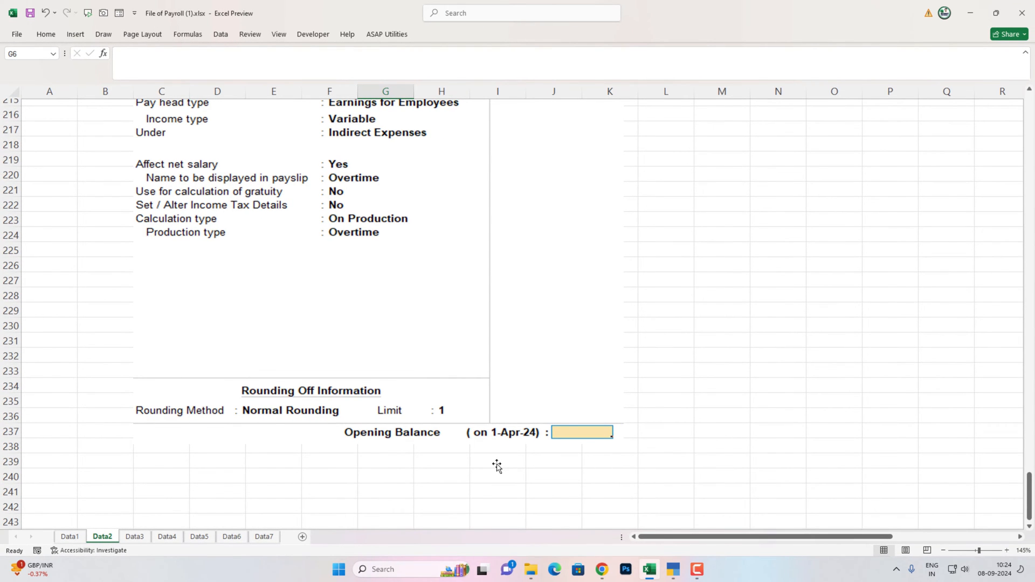
{"action": "left_click", "coordinate": [135, 537]}
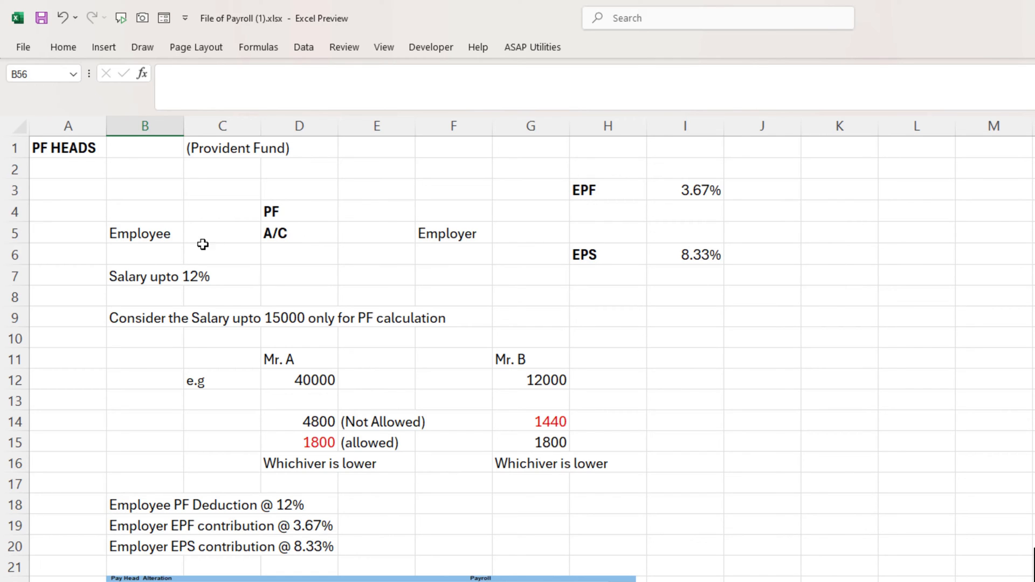
{"action": "left_click", "coordinate": [125, 234]}
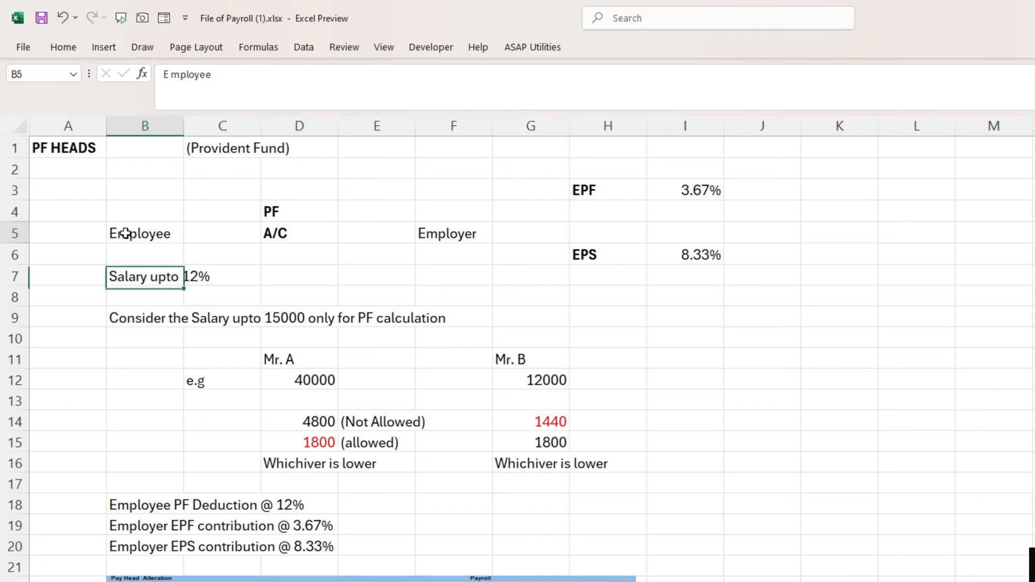
{"action": "left_click", "coordinate": [157, 287]}
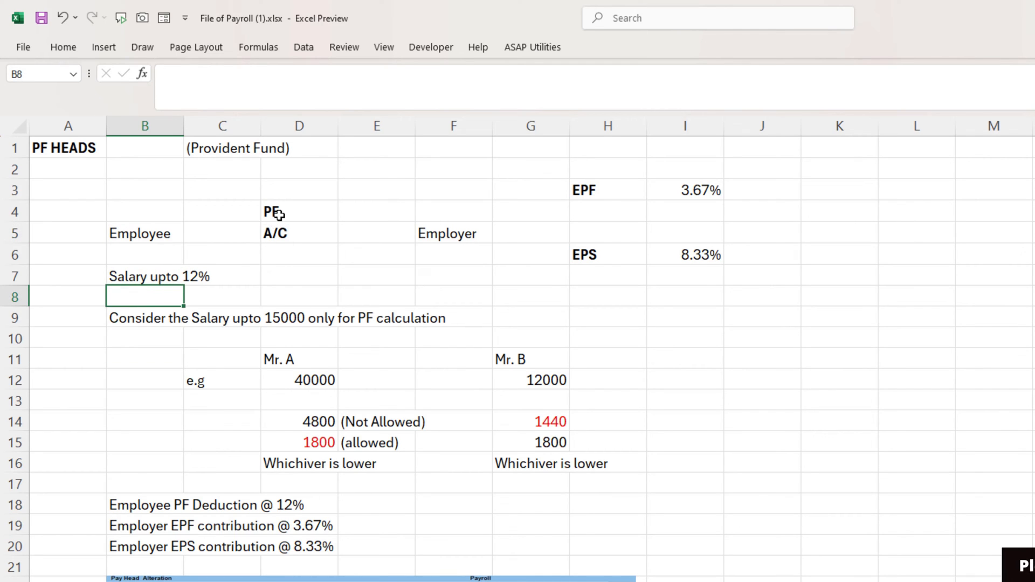
{"action": "left_click", "coordinate": [137, 278]}
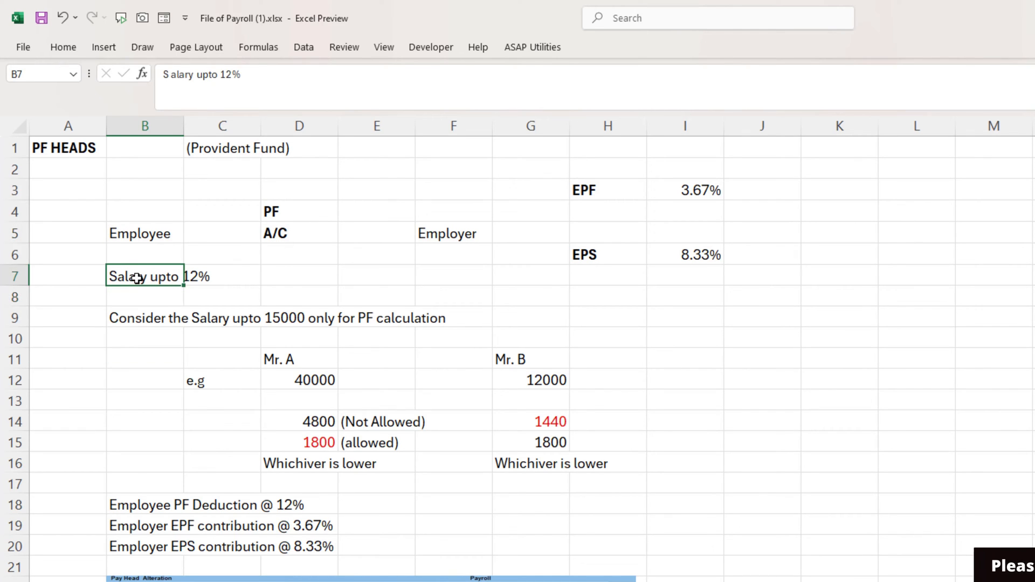
{"action": "left_click", "coordinate": [293, 294]}
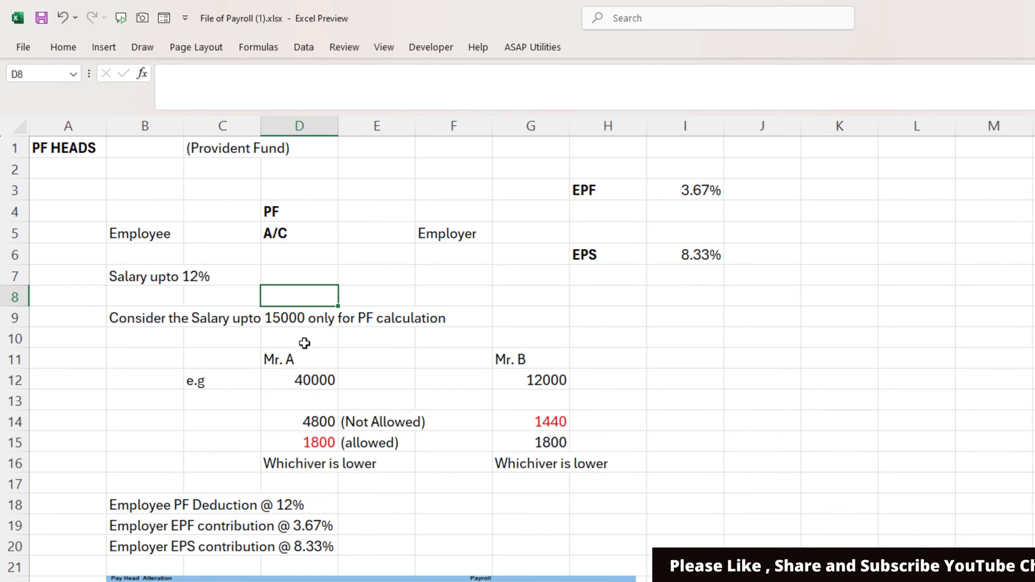
{"action": "key", "text": "Left"}
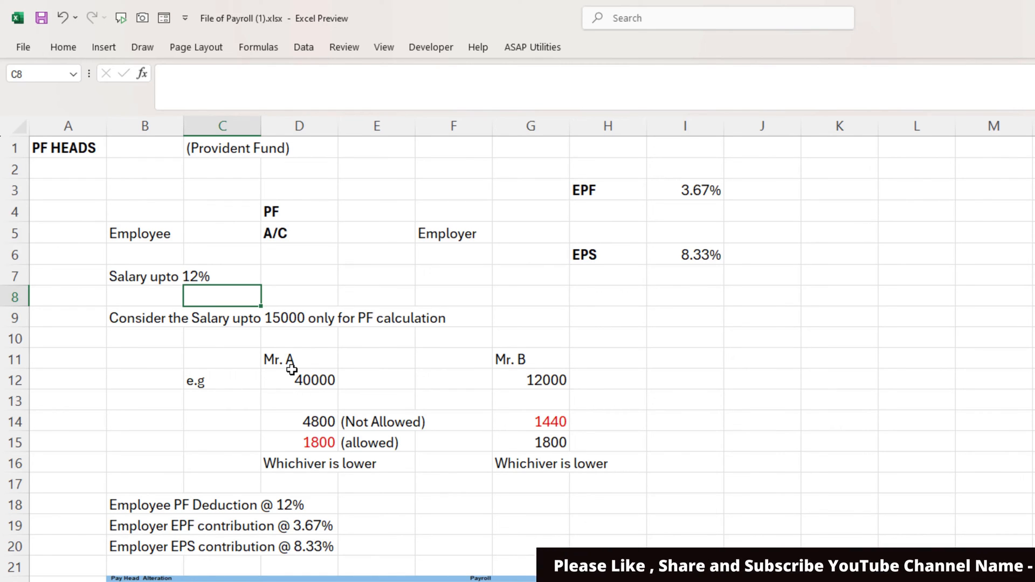
{"action": "scroll", "coordinate": [292, 370], "scroll_direction": "down", "scroll_amount": 1}
{"action": "left_click", "coordinate": [323, 318]}
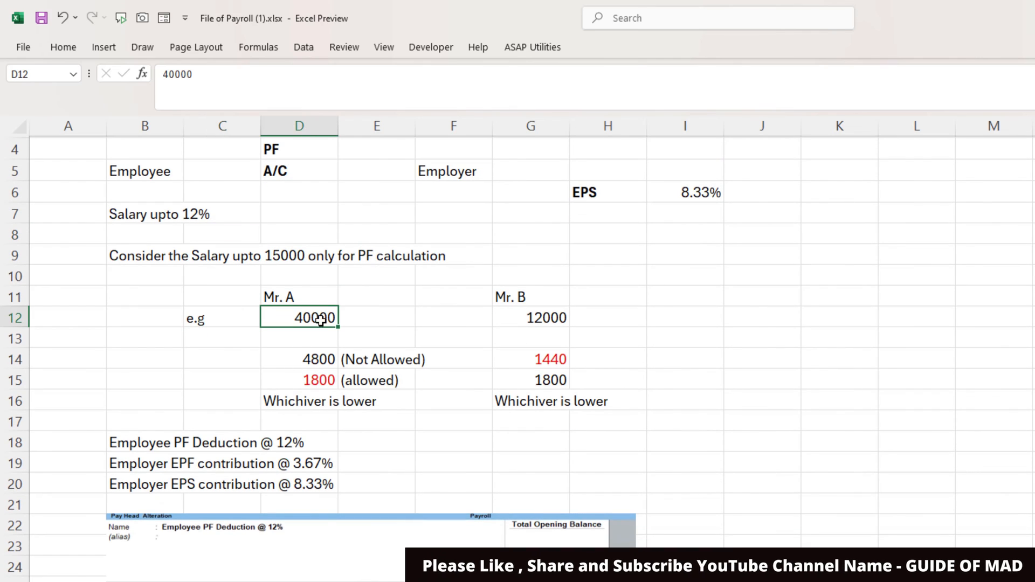
{"action": "left_click", "coordinate": [212, 358]}
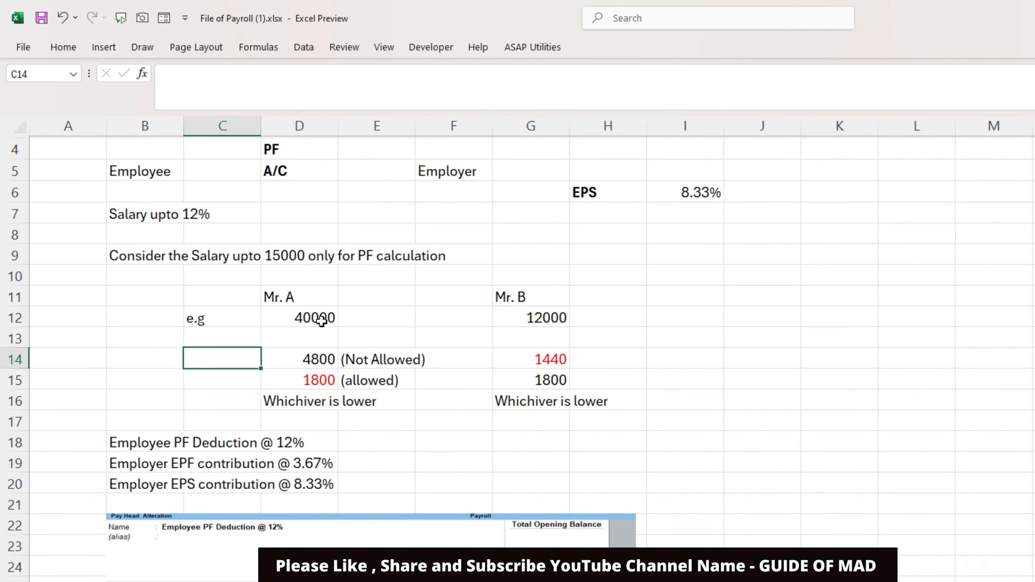
{"action": "left_click", "coordinate": [315, 361]}
{"action": "double_click", "coordinate": [314, 360]}
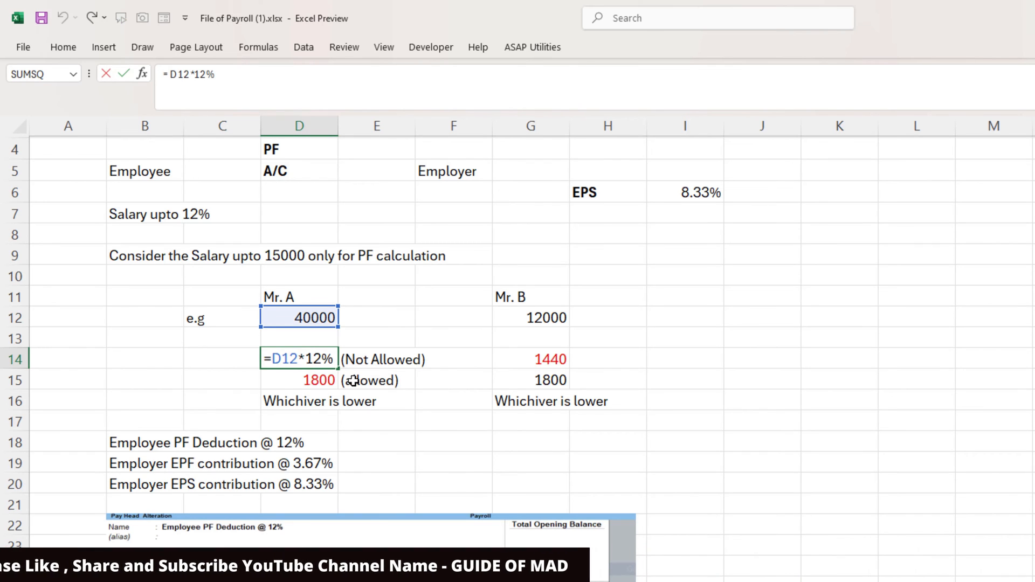
{"action": "key", "text": "Escape"}
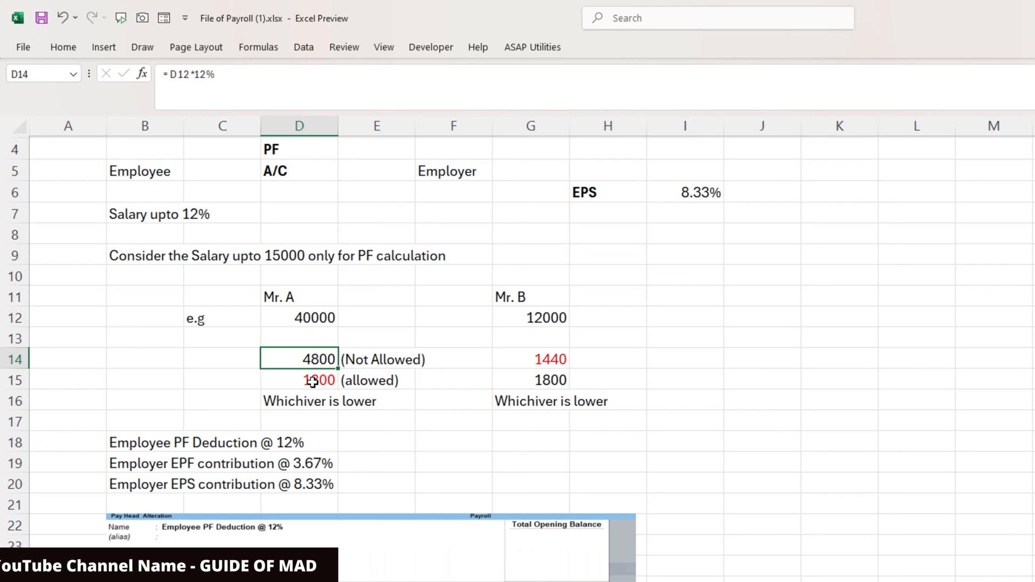
{"action": "left_click", "coordinate": [313, 382]}
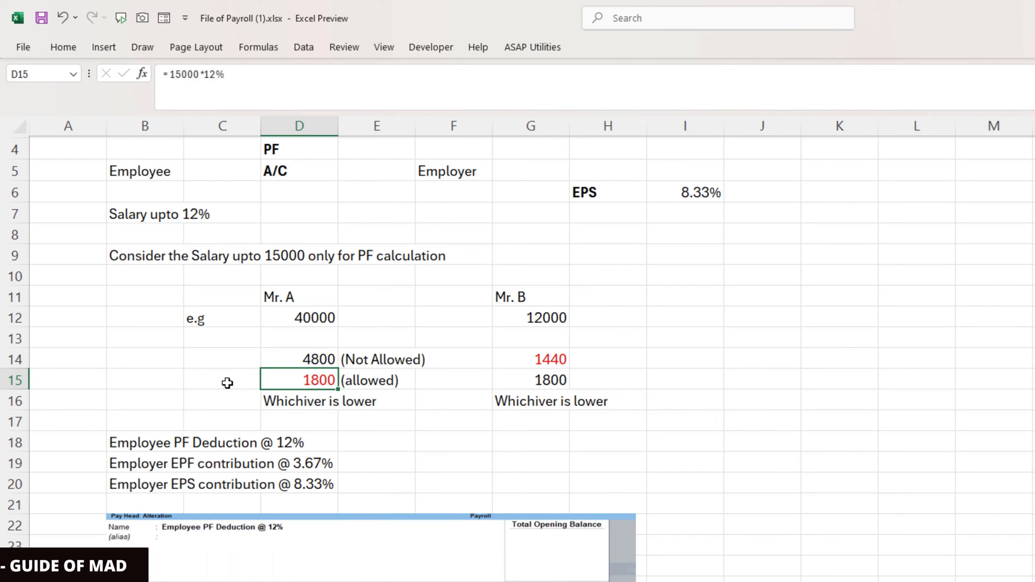
{"action": "double_click", "coordinate": [267, 382]}
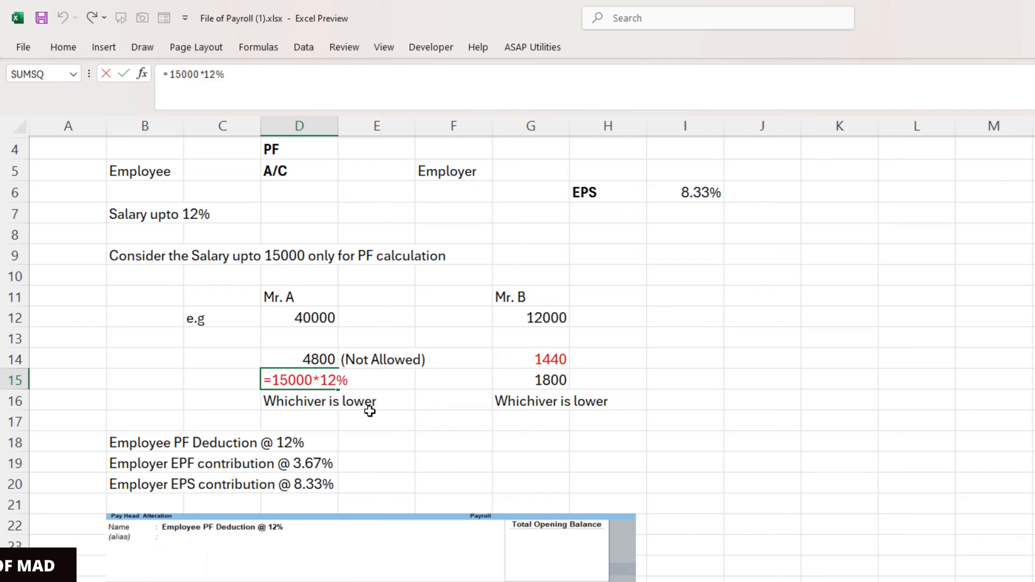
{"action": "key", "text": "Escape"}
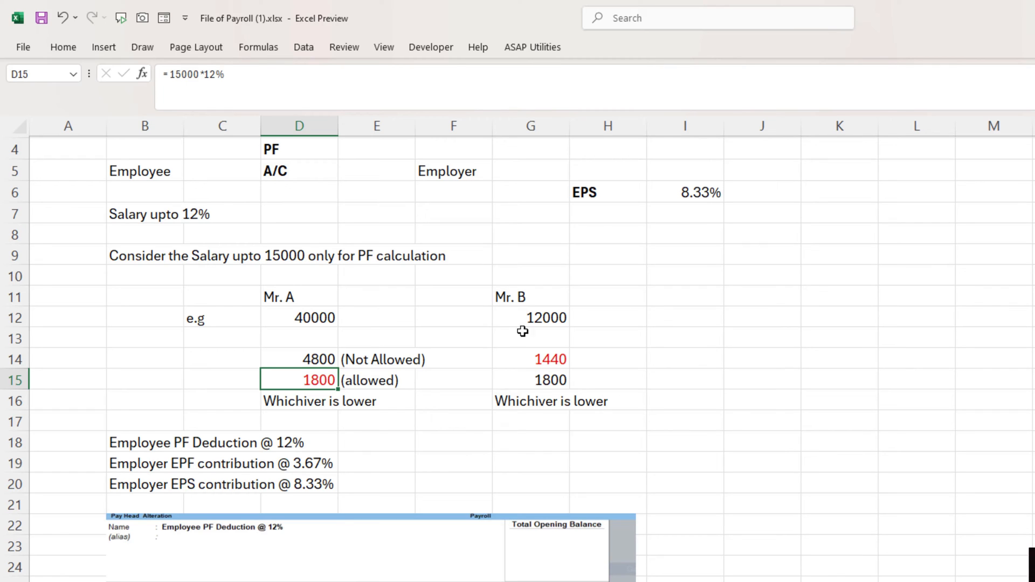
{"action": "left_click", "coordinate": [535, 319]}
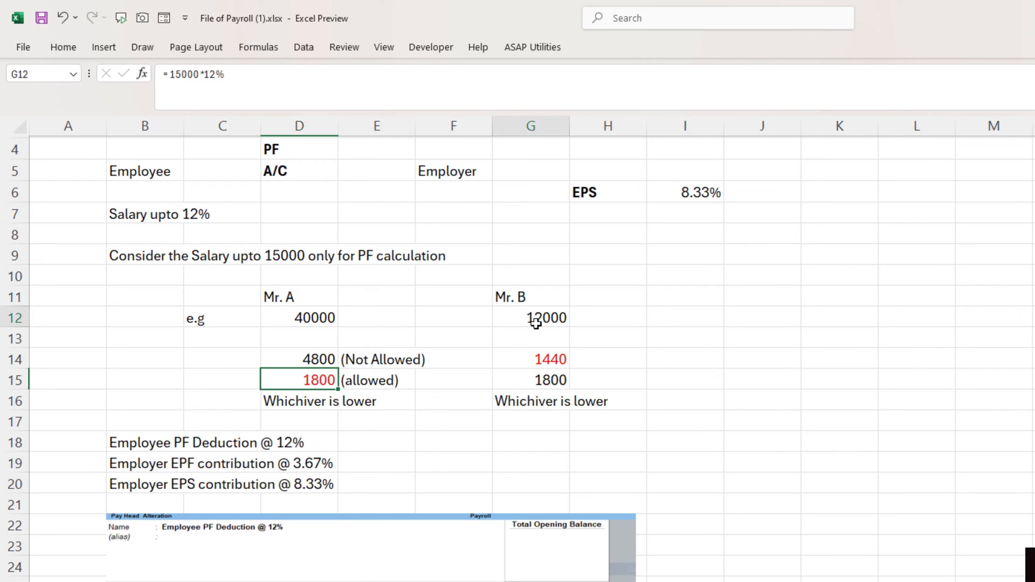
{"action": "left_click", "coordinate": [706, 337]}
{"action": "left_click", "coordinate": [555, 321]}
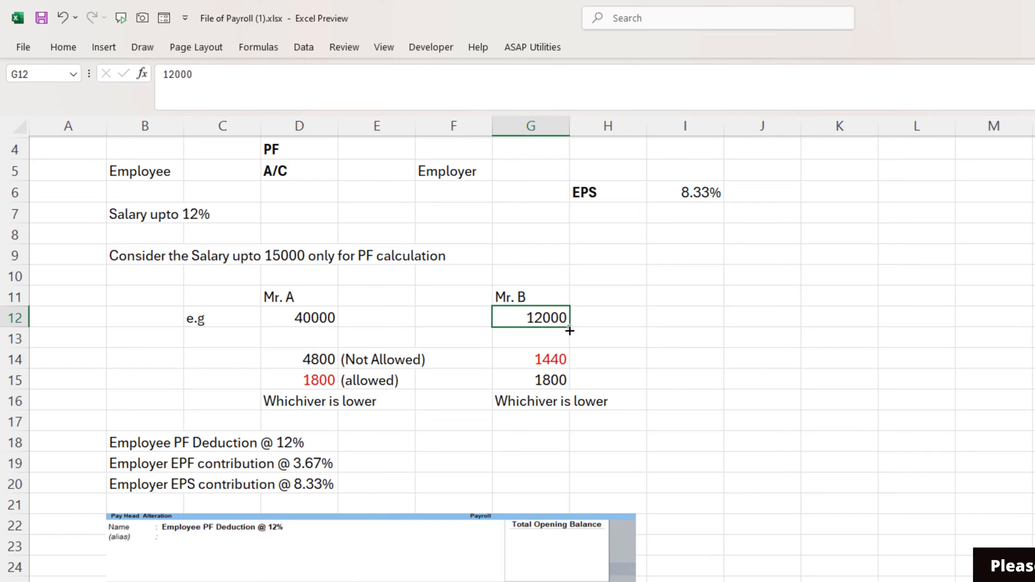
{"action": "double_click", "coordinate": [544, 361]}
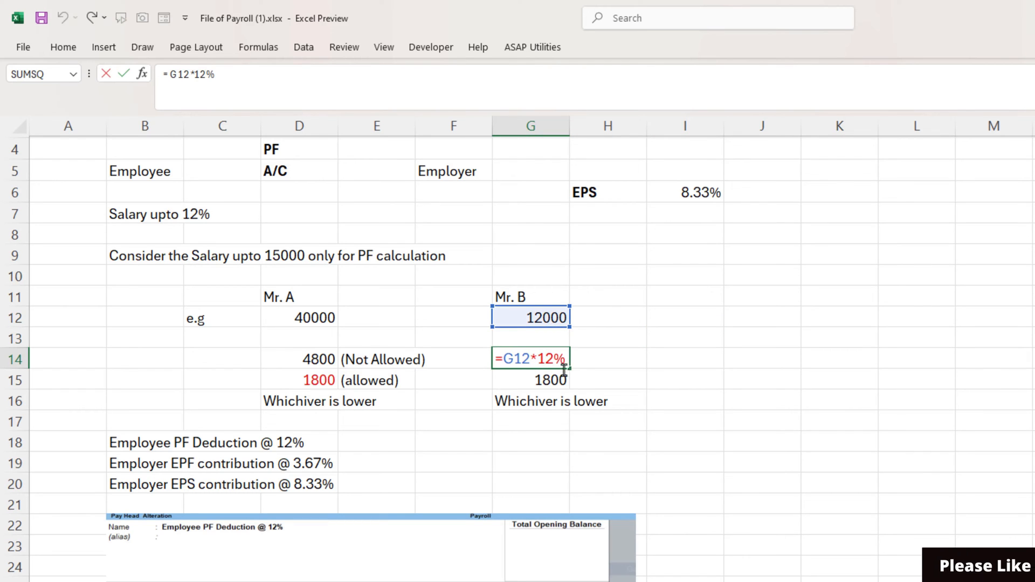
{"action": "key", "text": "Escape"}
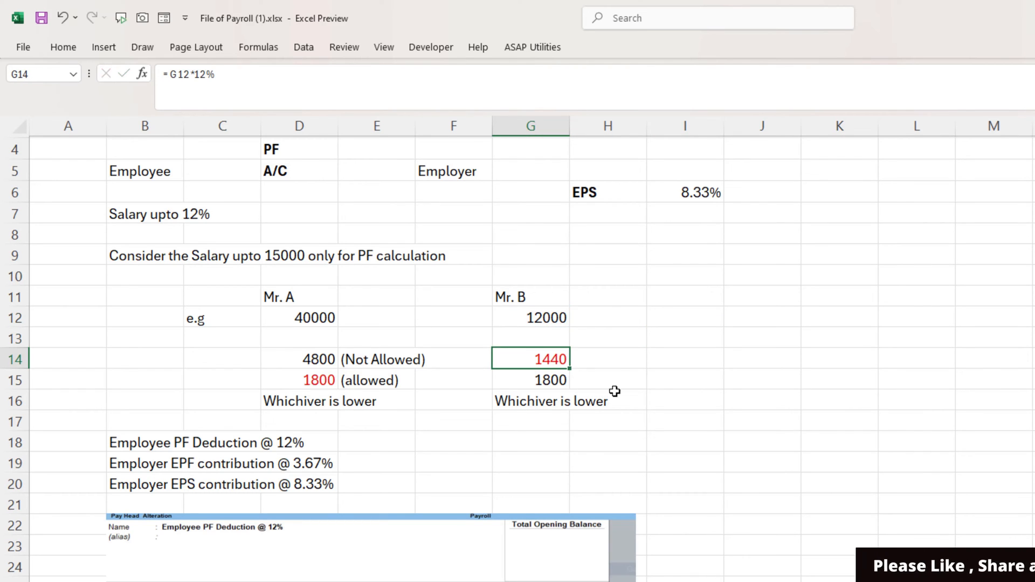
{"action": "left_click", "coordinate": [535, 384]}
{"action": "double_click", "coordinate": [536, 384]}
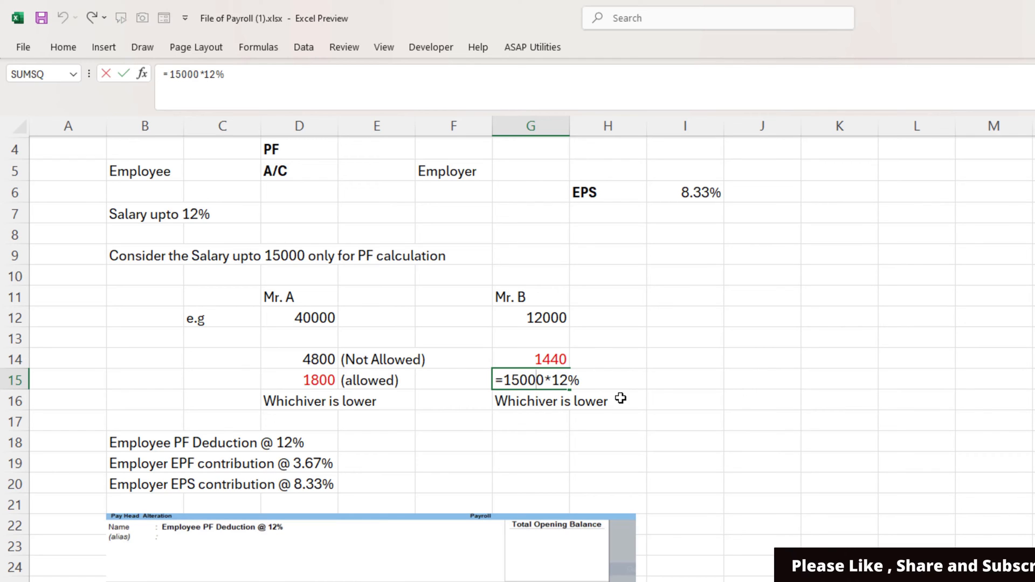
{"action": "key", "text": "Escape"}
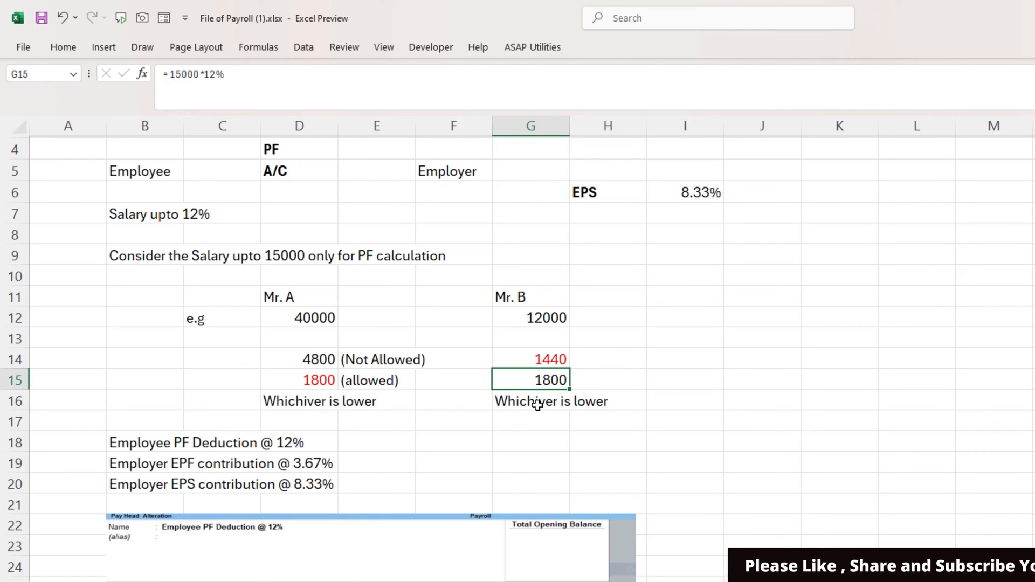
{"action": "left_click", "coordinate": [633, 388]}
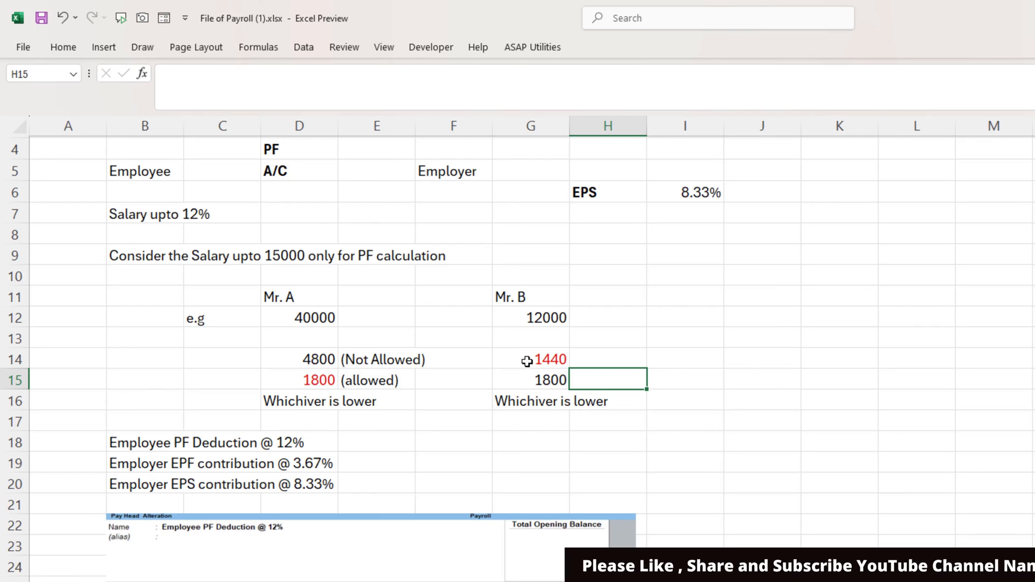
{"action": "left_click", "coordinate": [544, 361]}
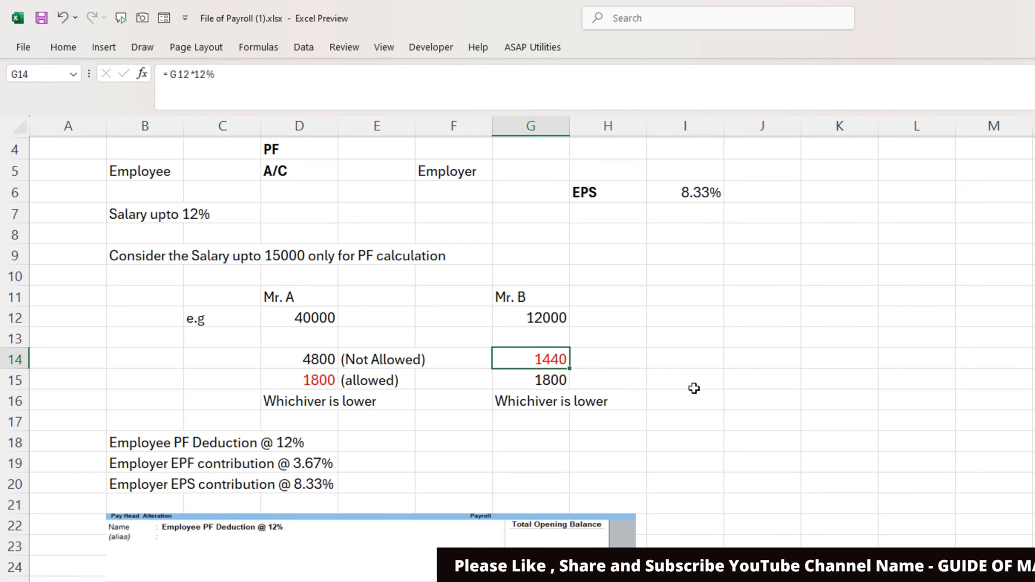
{"action": "left_click", "coordinate": [312, 410]}
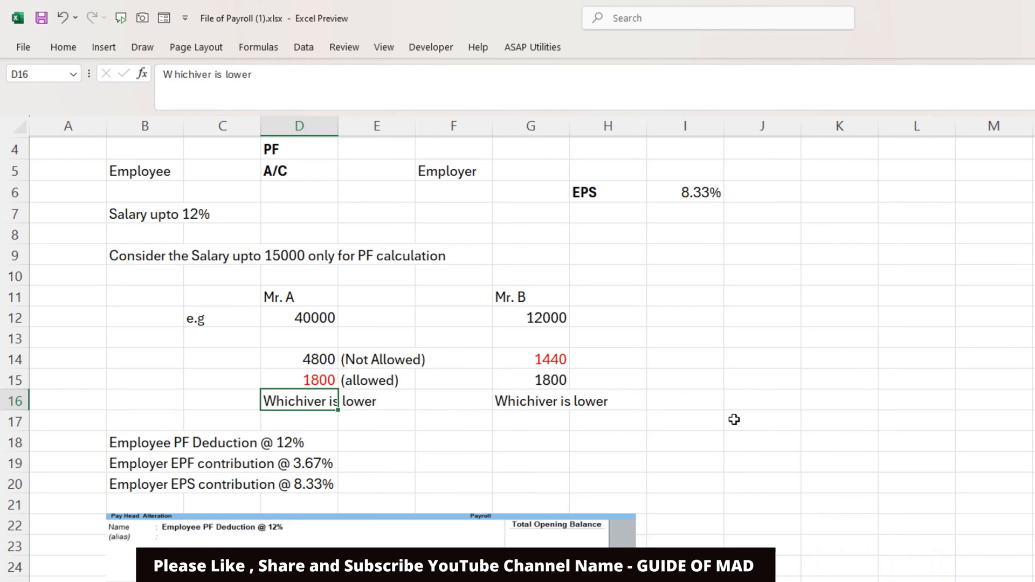
{"action": "scroll", "coordinate": [735, 420], "scroll_direction": "up", "scroll_amount": 1}
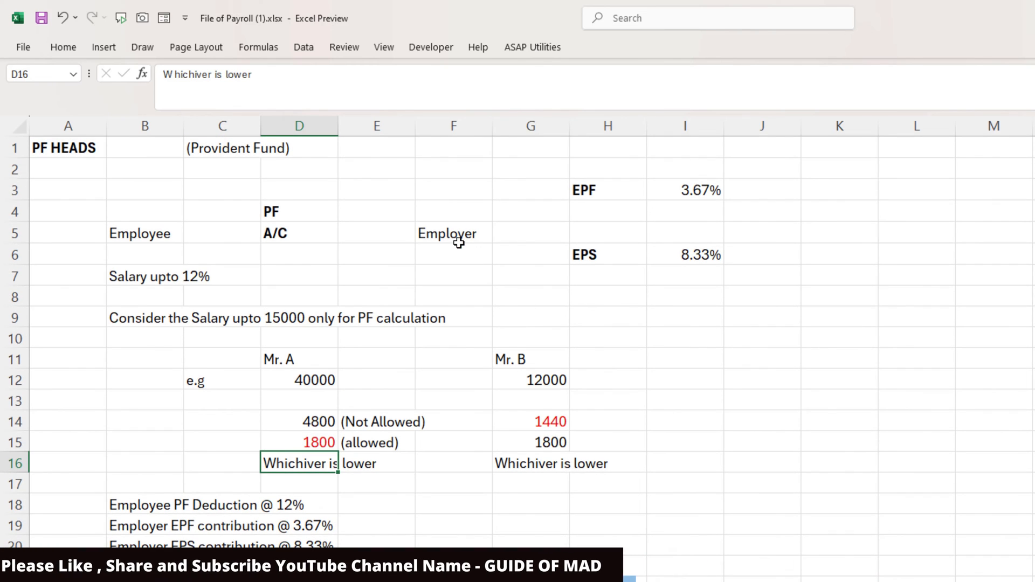
{"action": "left_click", "coordinate": [459, 236]}
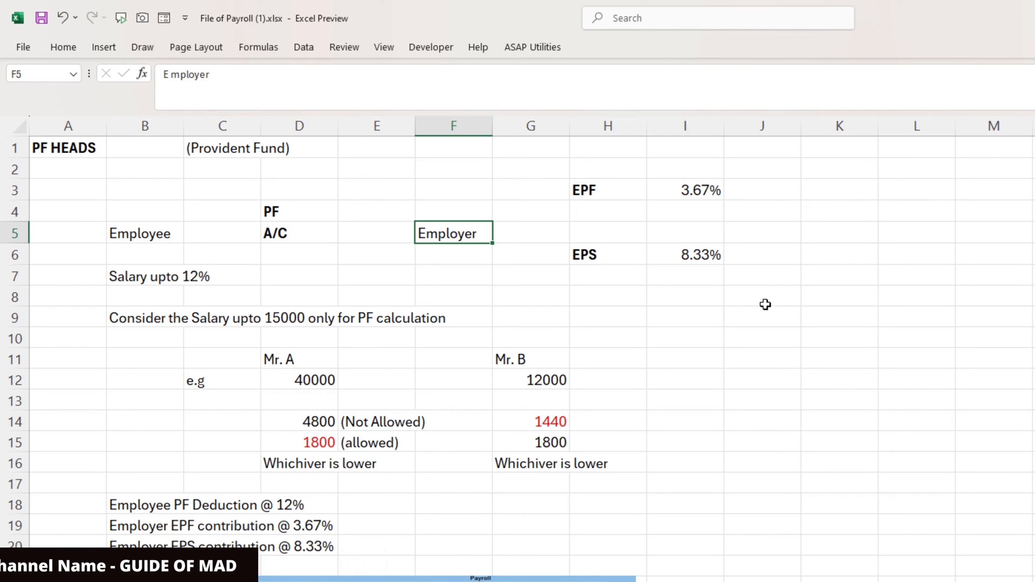
{"action": "left_click", "coordinate": [711, 193]}
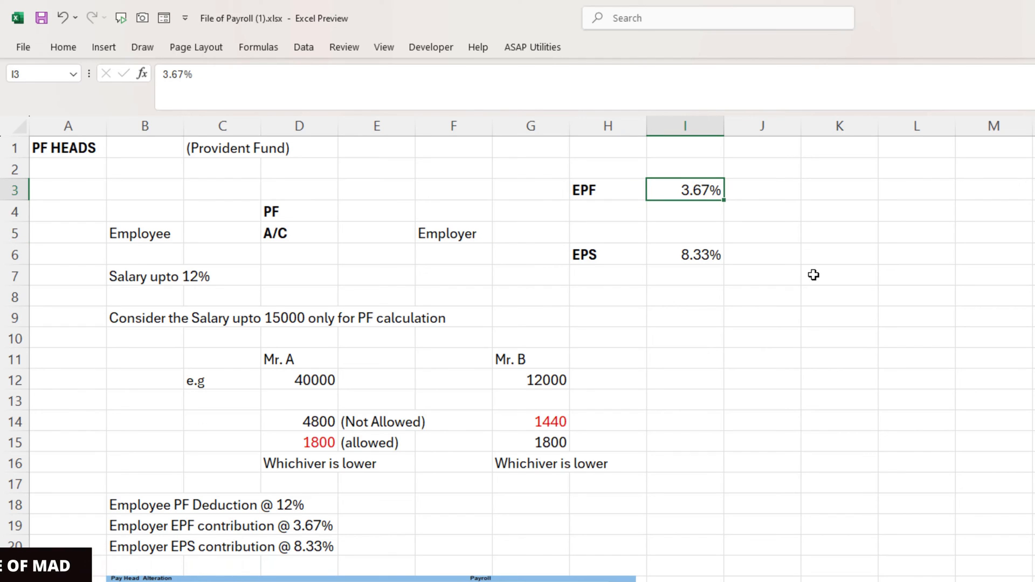
{"action": "left_click", "coordinate": [699, 256]}
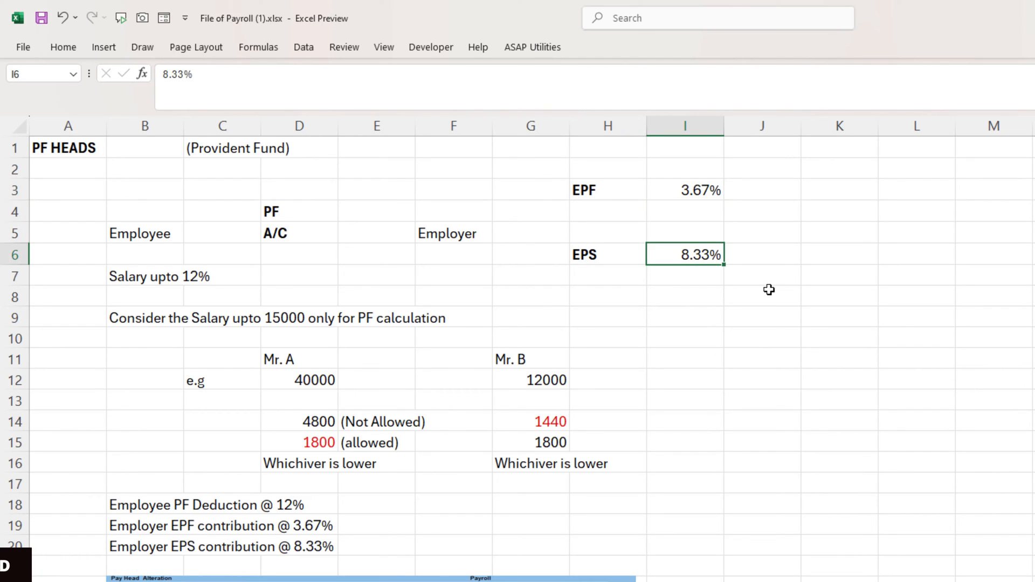
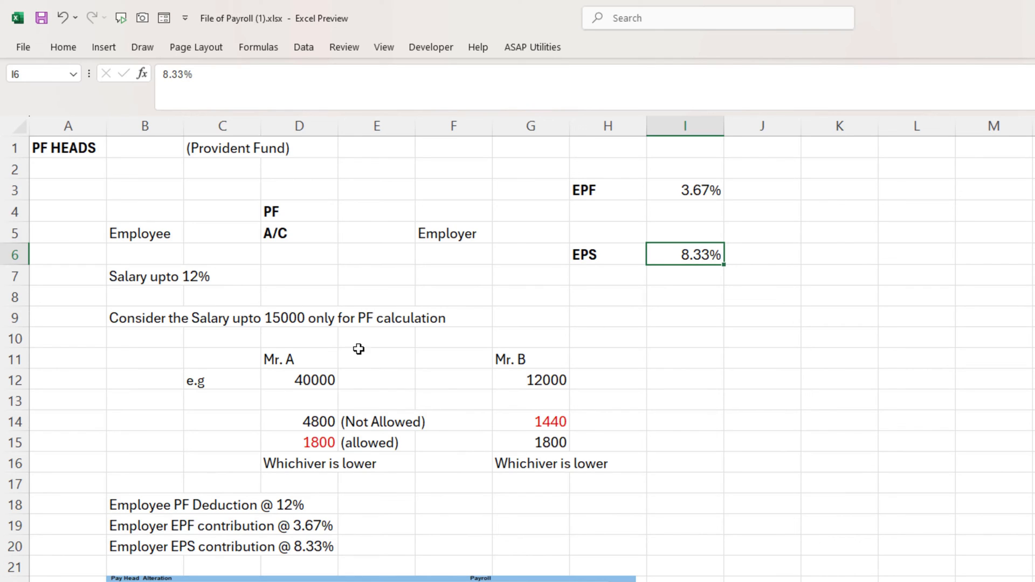
- Select the 'Employee PF Deduction @ 12%' label text in cell B18 of the PF sheet
{"action": "scroll", "coordinate": [520, 439], "scroll_direction": "down", "scroll_amount": 3}
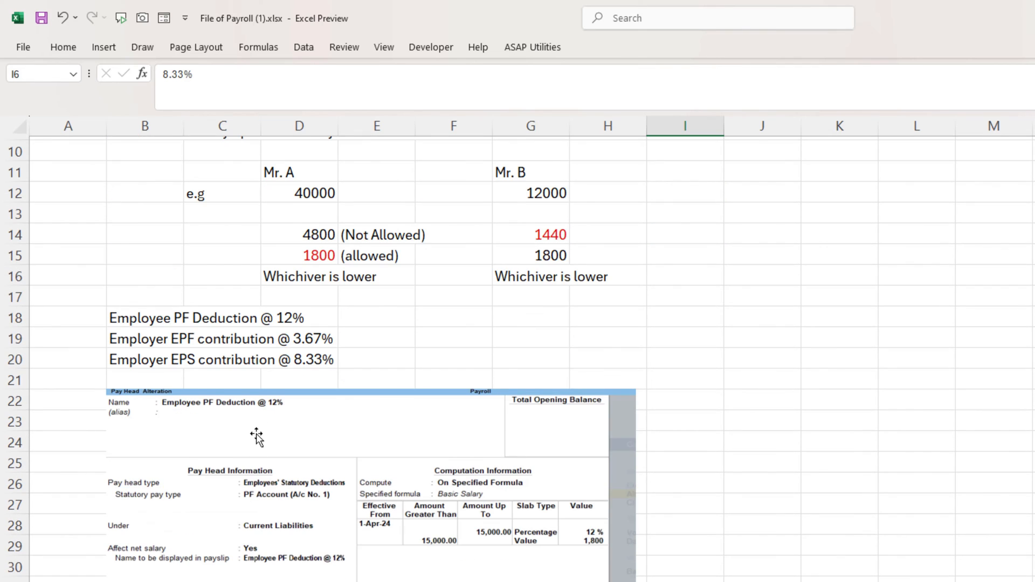
{"action": "scroll", "coordinate": [256, 435], "scroll_direction": "down", "scroll_amount": 2}
{"action": "scroll", "coordinate": [256, 454], "scroll_direction": "up", "scroll_amount": 1}
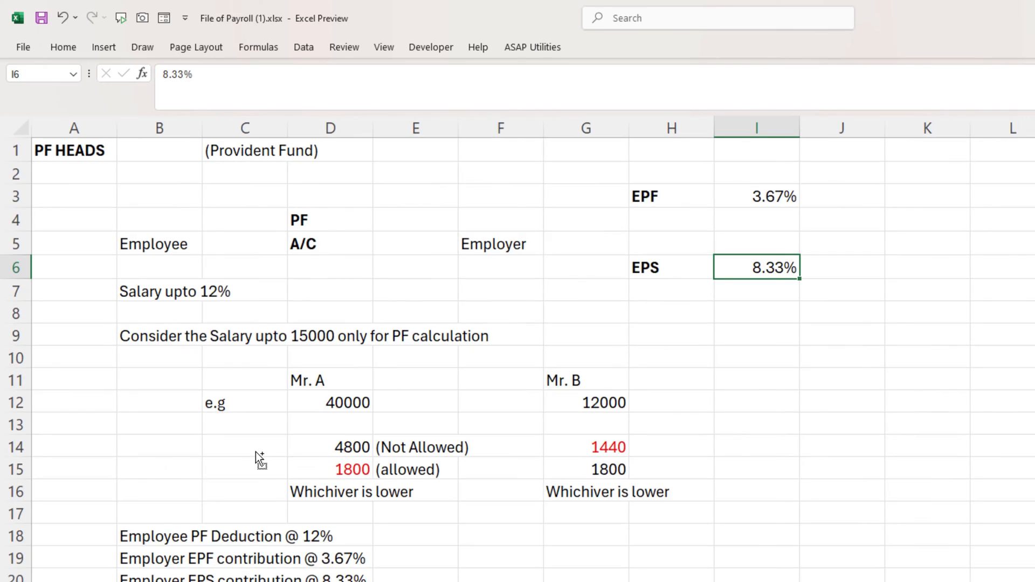
{"action": "scroll", "coordinate": [256, 451], "scroll_direction": "down", "scroll_amount": 5}
{"action": "left_click", "coordinate": [839, 471]}
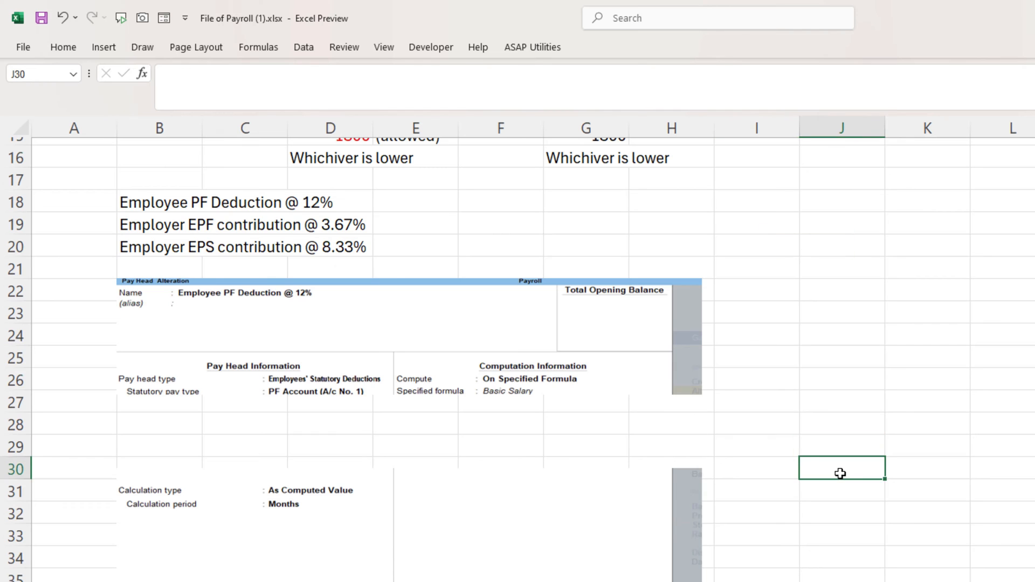
{"action": "scroll", "coordinate": [840, 472], "scroll_direction": "down", "scroll_amount": 7}
{"action": "scroll", "coordinate": [840, 473], "scroll_direction": "up", "scroll_amount": 5}
{"action": "scroll", "coordinate": [840, 473], "scroll_direction": "up", "scroll_amount": 1}
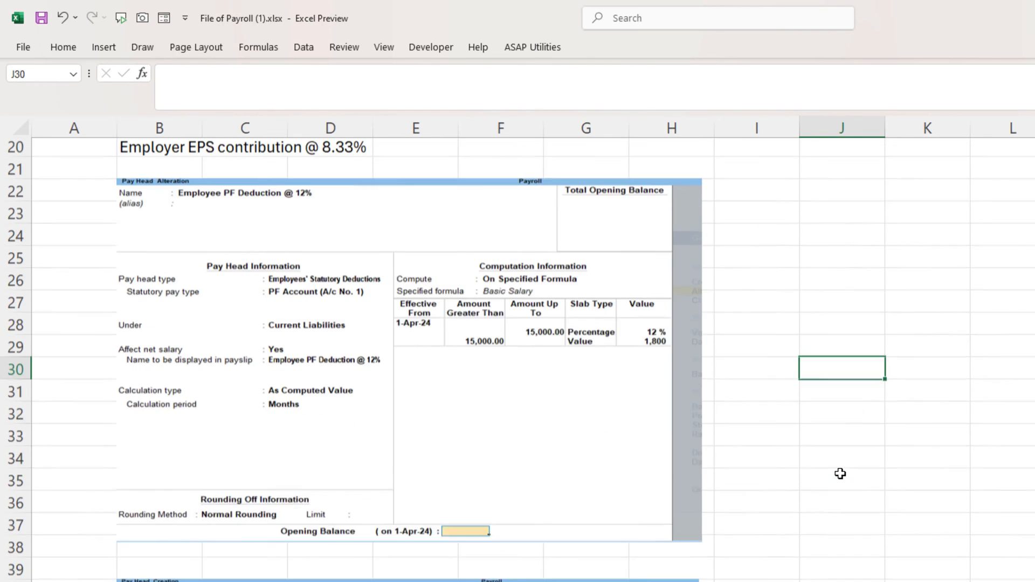
{"action": "scroll", "coordinate": [826, 468], "scroll_direction": "up", "scroll_amount": 1}
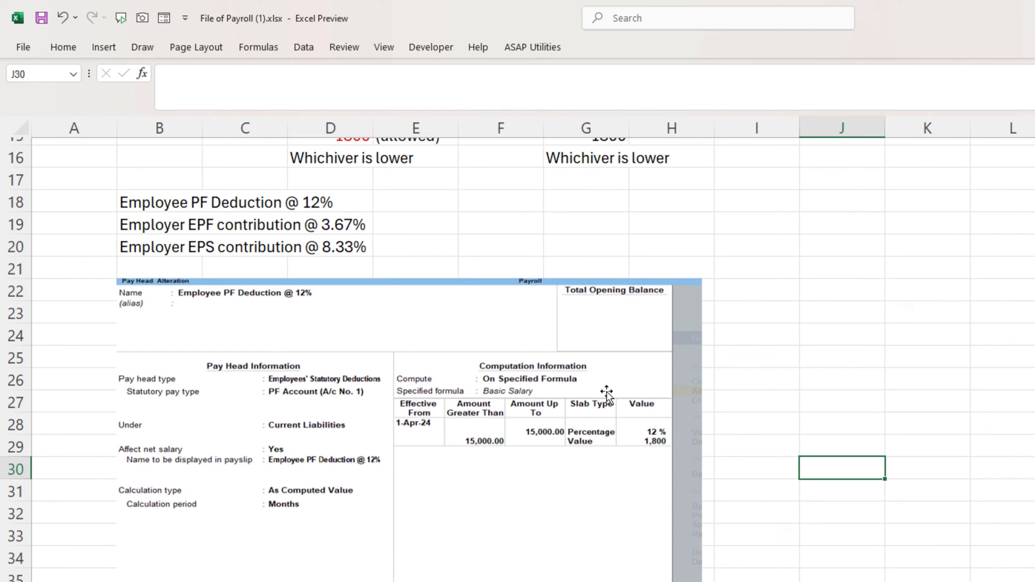
{"action": "left_click", "coordinate": [133, 211]}
{"action": "key", "text": "Down"}
{"action": "key", "text": "Down"}
{"action": "left_click", "coordinate": [121, 198]}
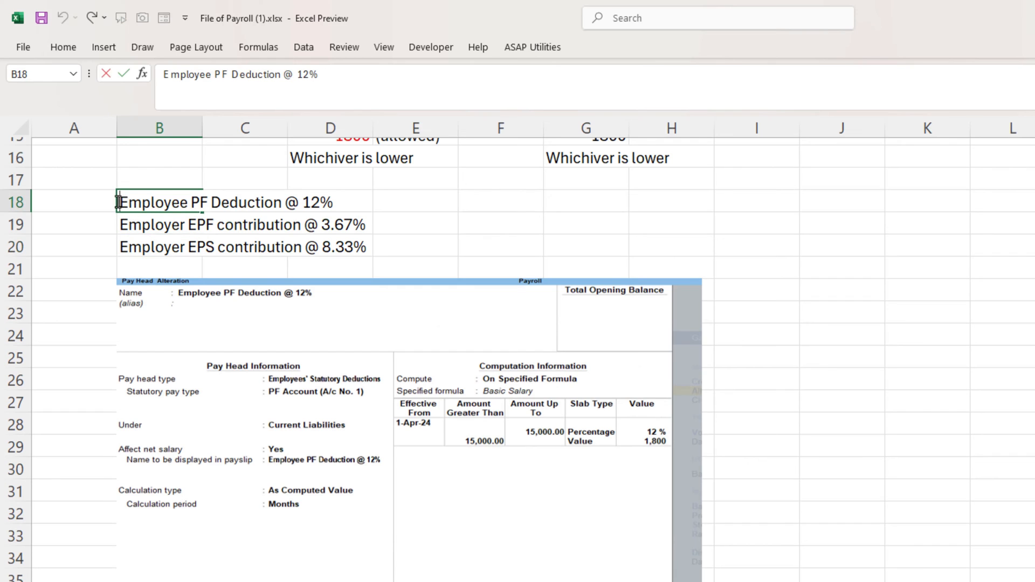
{"action": "left_click_drag", "start_coordinate": [118, 202], "coordinate": [338, 203]}
- Create pay head 'Employee PF Deduction @ 12%' as an Employees' Statutory Deduction, PF Account, under Current Liabilities
{"action": "key", "text": "ctrl+c"}
{"action": "key", "text": "alt+Tab"}
{"action": "key", "text": "ctrl+v"}
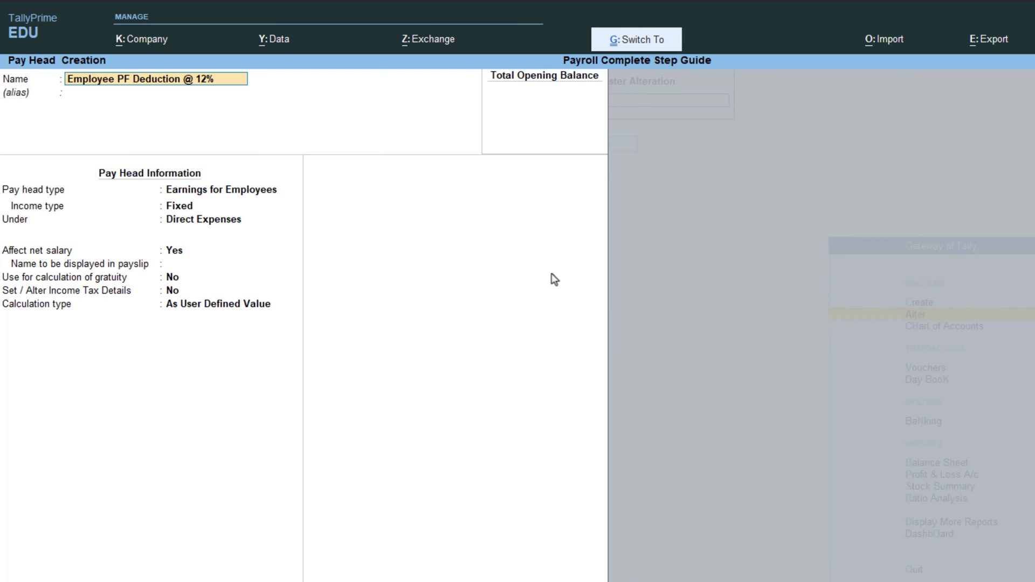
{"action": "key", "text": "Return"}
{"action": "key", "text": "Return"}
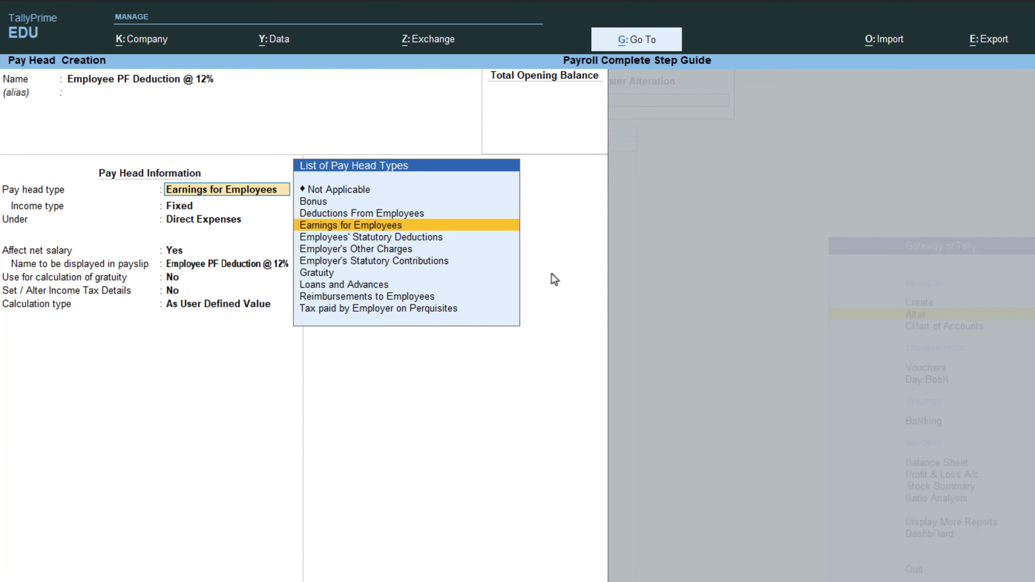
{"action": "key", "text": "Down"}
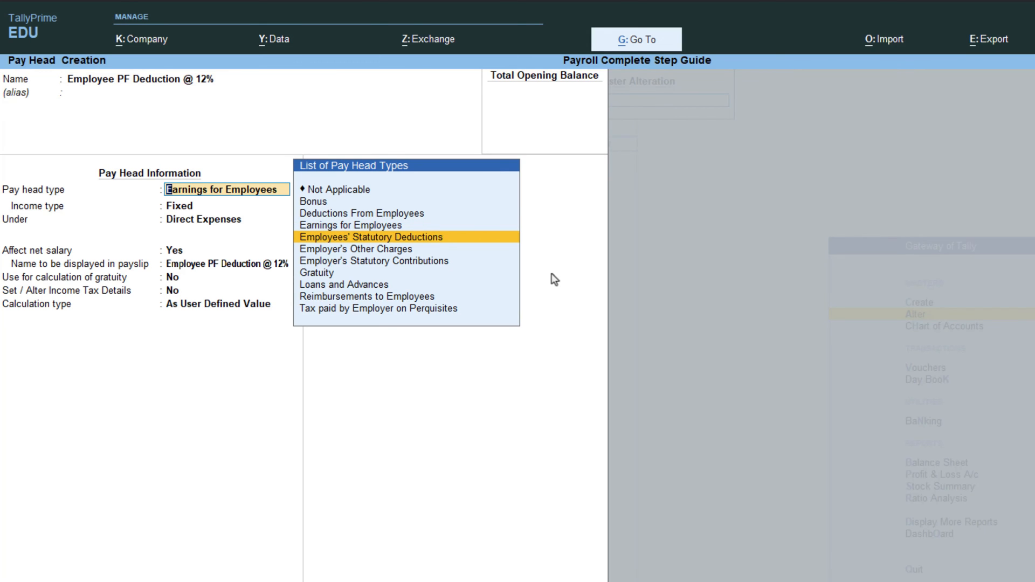
{"action": "key", "text": "Return"}
{"action": "key", "text": "Down"}
{"action": "key", "text": "Down"}
{"action": "key", "text": "Down"}
{"action": "key", "text": "Down"}
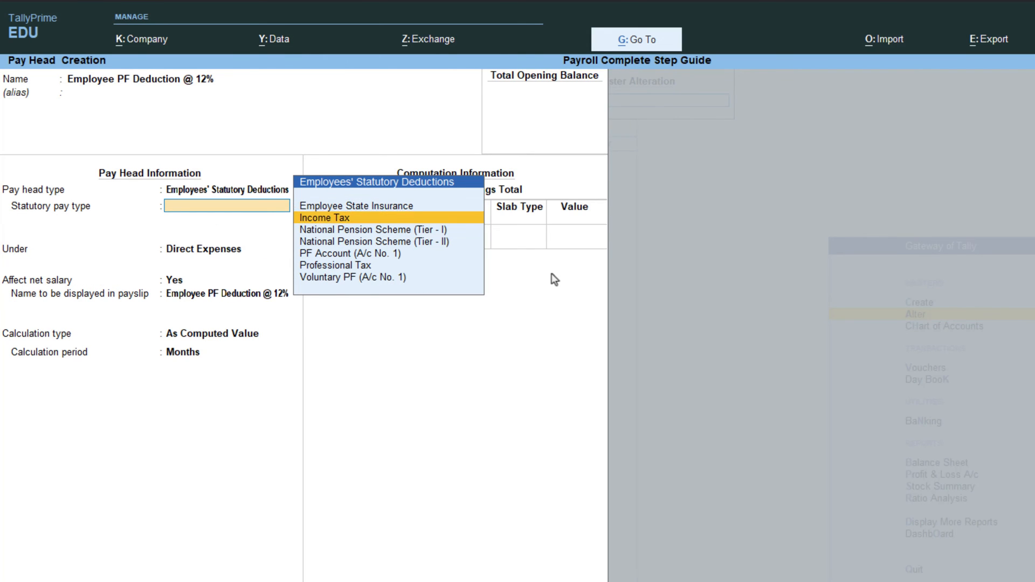
{"action": "key", "text": "Return"}
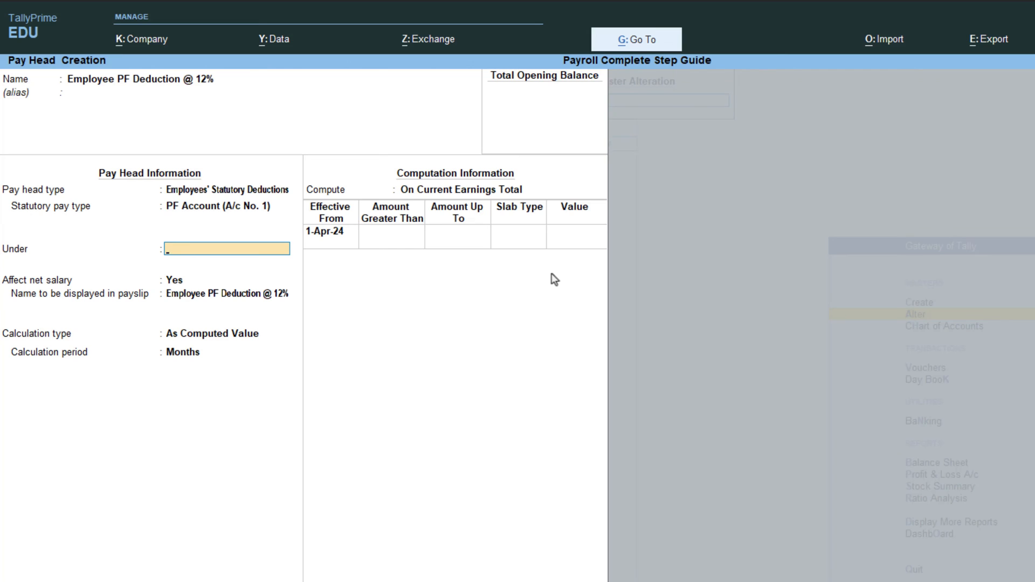
{"action": "key", "text": "Return"}
{"action": "key", "text": "Return"}
{"action": "key", "text": "Return"}
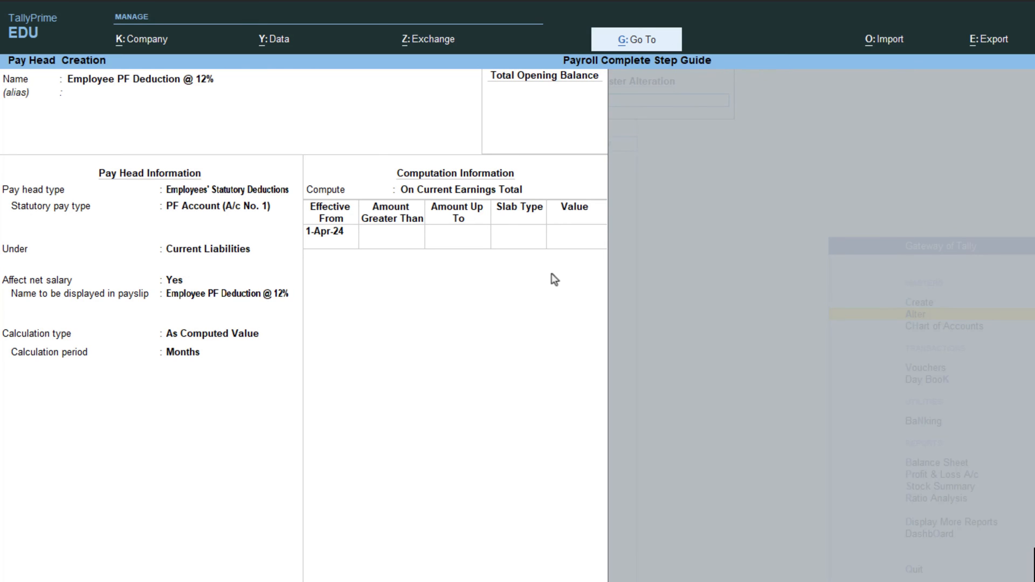
- Compute it On Specified Formula: 12% up to 15,000 and a flat 1,800 above
{"action": "key", "text": "Return"}
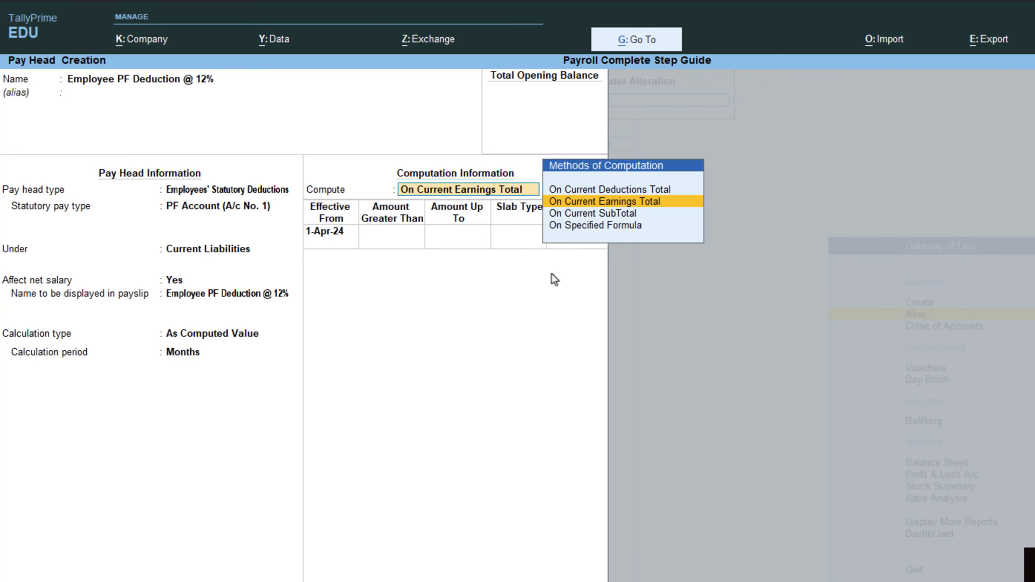
{"action": "key", "text": "Down"}
{"action": "key", "text": "Down"}
{"action": "key", "text": "Return"}
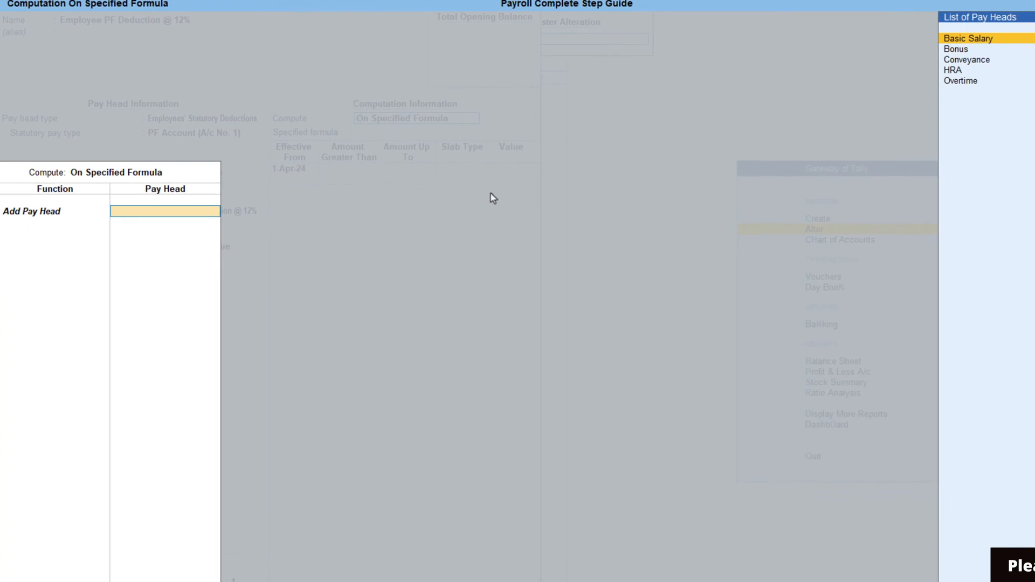
{"action": "key", "text": "Return"}
{"action": "key", "text": "Return"}
{"action": "key", "text": "Return"}
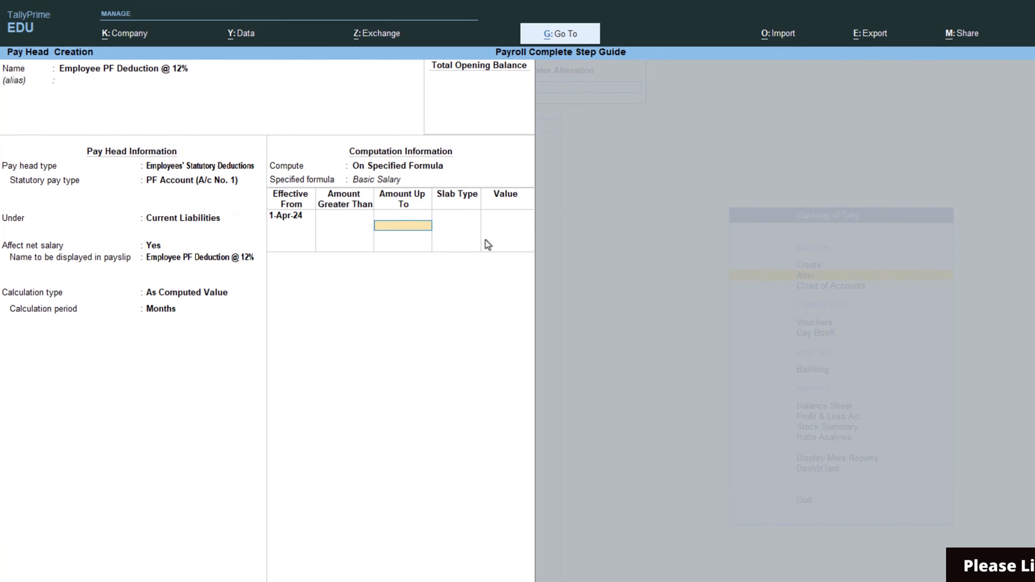
{"action": "type", "text": "25"}
{"action": "key", "text": "BackSpace"}
{"action": "key", "text": "BackSpace"}
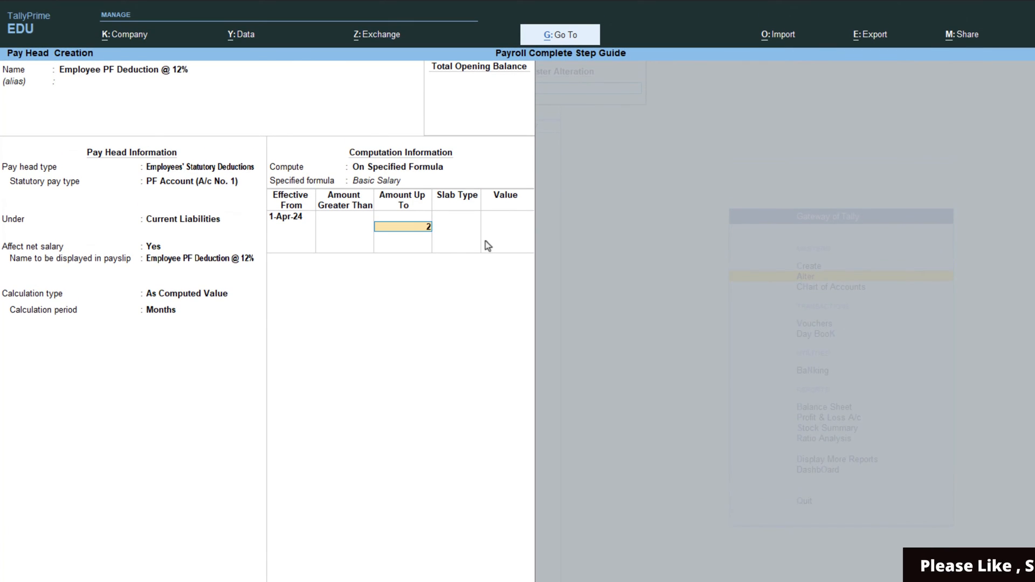
{"action": "type", "text": "15000"}
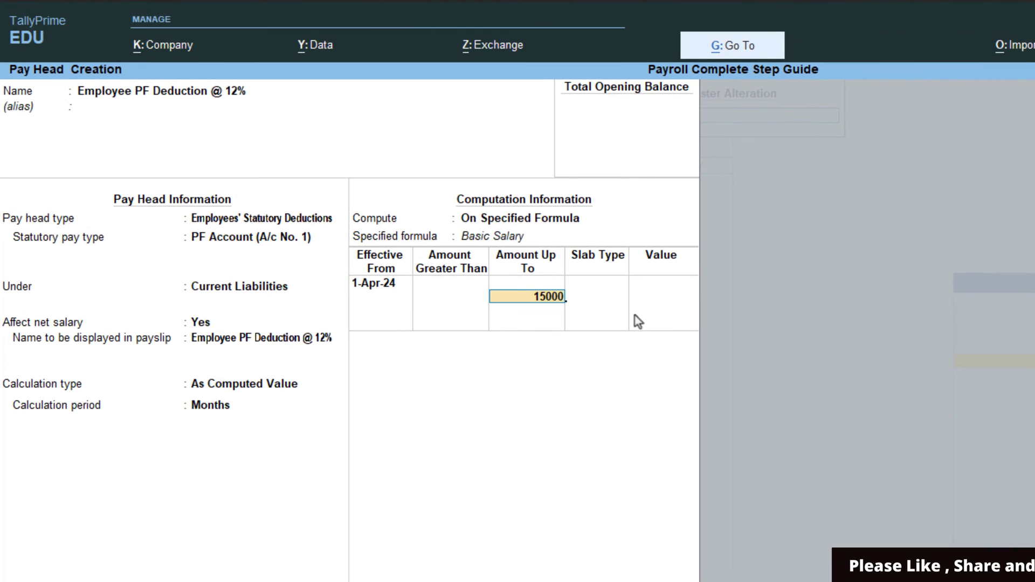
{"action": "key", "text": "Return"}
{"action": "key", "text": "Return"}
{"action": "type", "text": "12"}
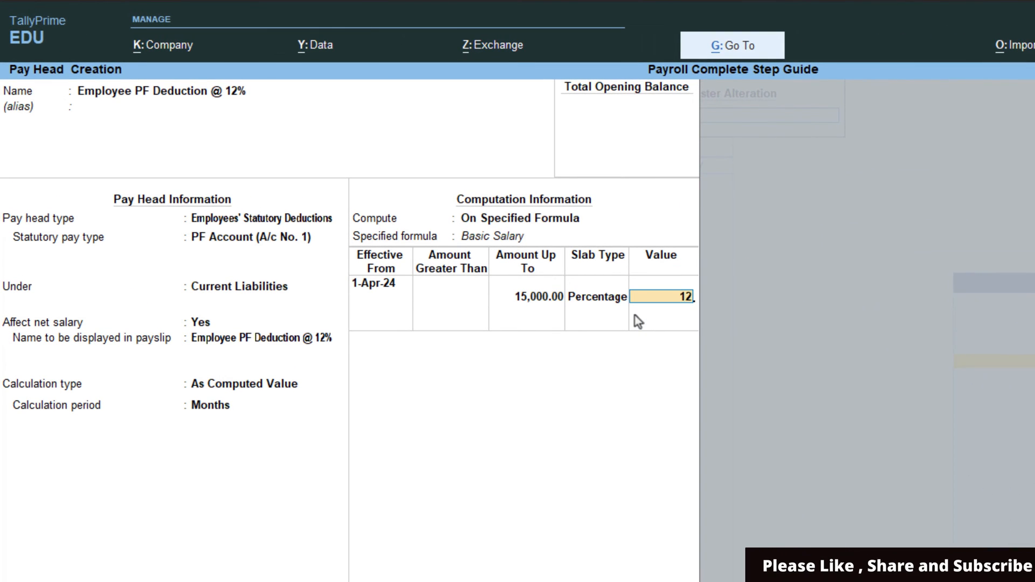
{"action": "key", "text": "Return"}
{"action": "key", "text": "Return"}
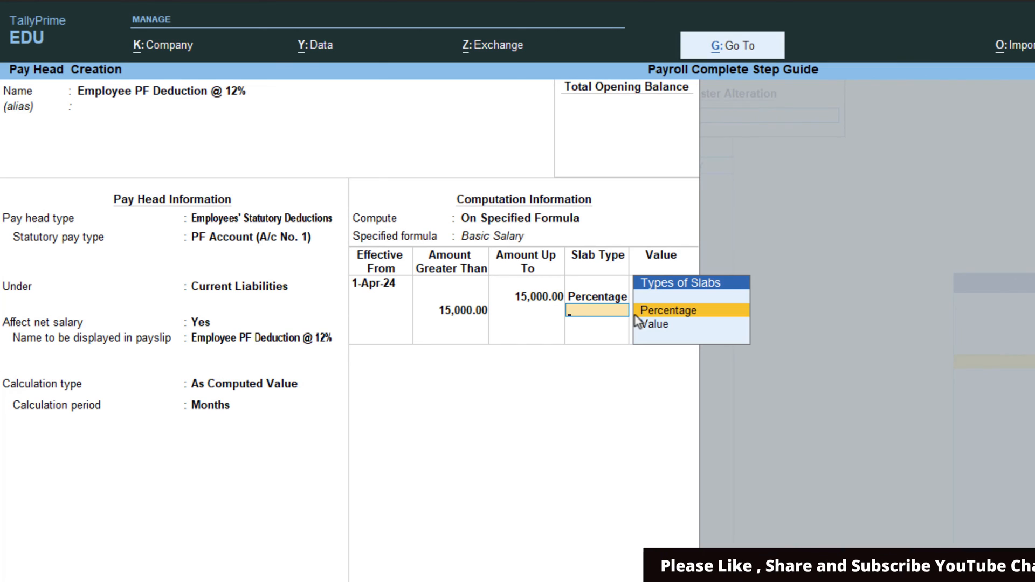
{"action": "left_click", "coordinate": [635, 317]}
{"action": "type", "text": "1800"}
{"action": "key", "text": "Return"}
{"action": "key", "text": "Return"}
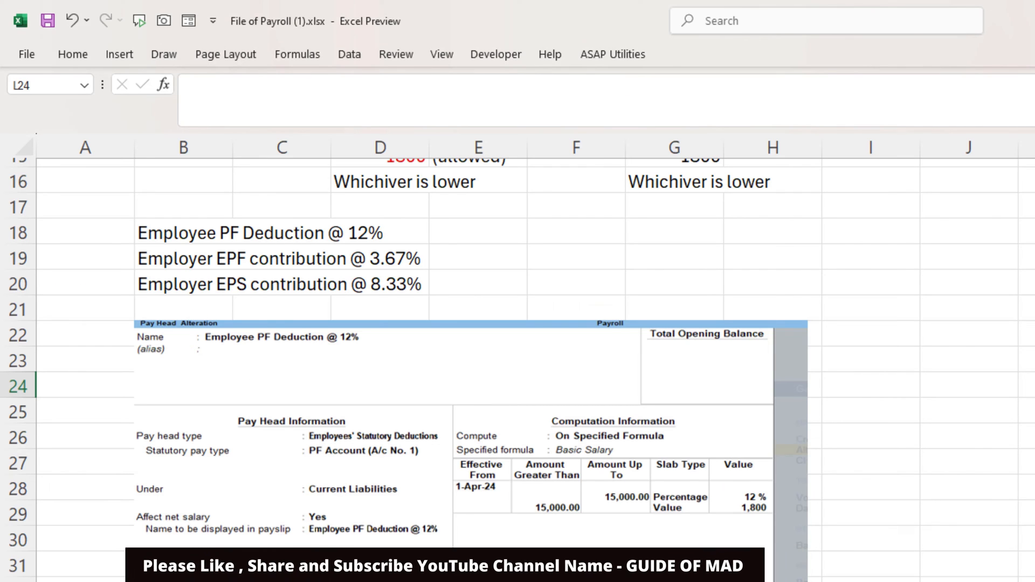
- Copy 'Employer EPF contribution @ 3.67%' from Excel and use it as the new pay head's name
{"action": "double_click", "coordinate": [137, 260]}
{"action": "left_click_drag", "start_coordinate": [136, 261], "coordinate": [430, 268]}
{"action": "key", "text": "ctrl+c"}
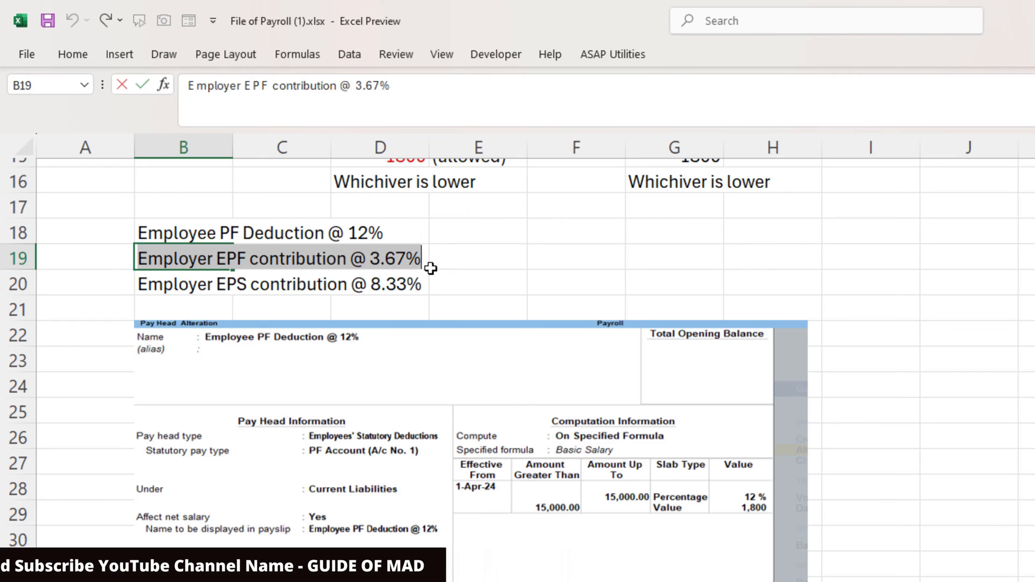
{"action": "key", "text": "Escape"}
{"action": "key", "text": "alt+Tab"}
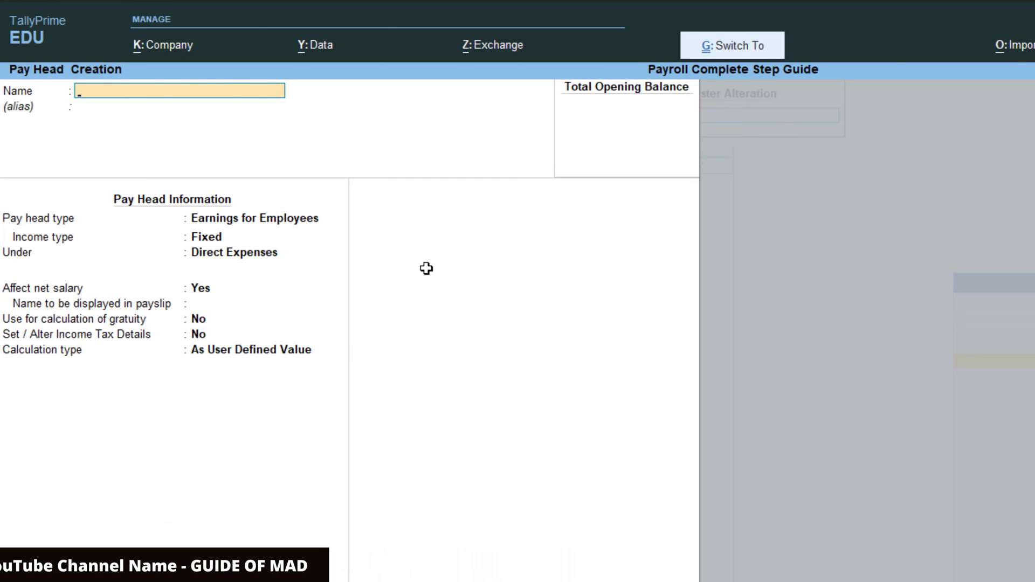
{"action": "key", "text": "ctrl+alt+v"}
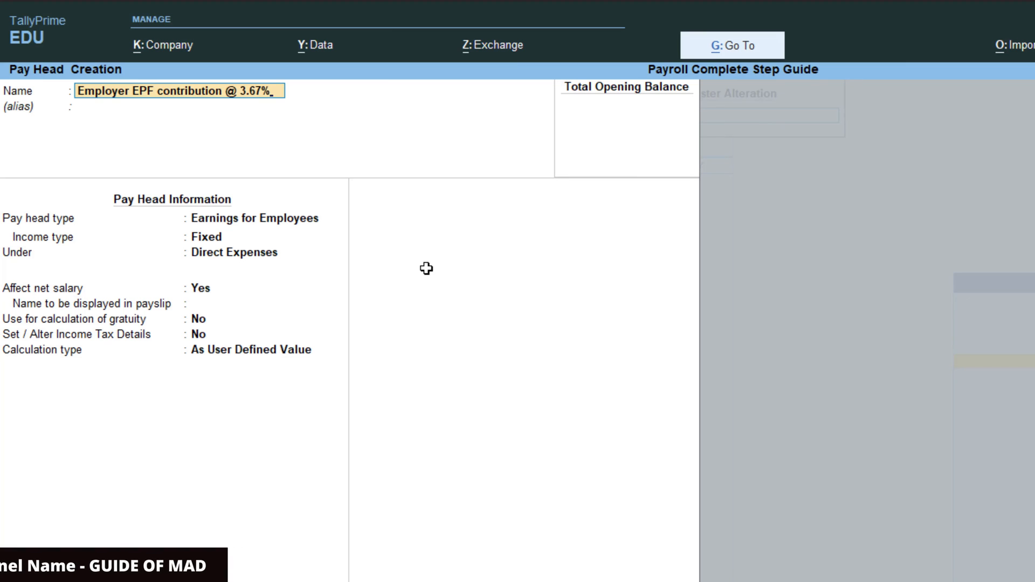
{"action": "key", "text": "Return"}
{"action": "key", "text": "Return"}
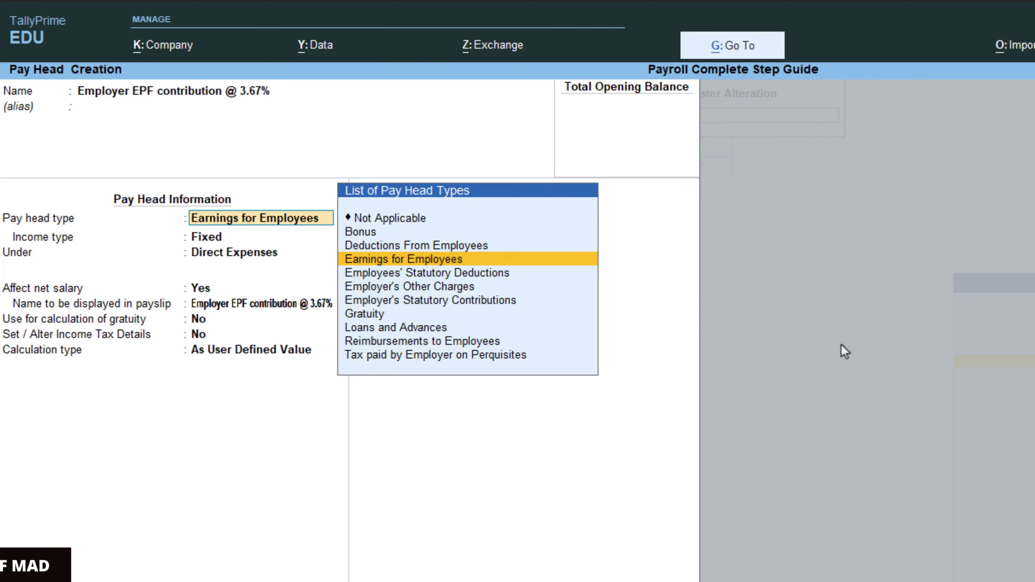
- Make it an Employer's Statutory Contribution, PF Account, computed On Specified Formula
{"action": "key", "text": "Down"}
{"action": "key", "text": "Down"}
{"action": "key", "text": "Down"}
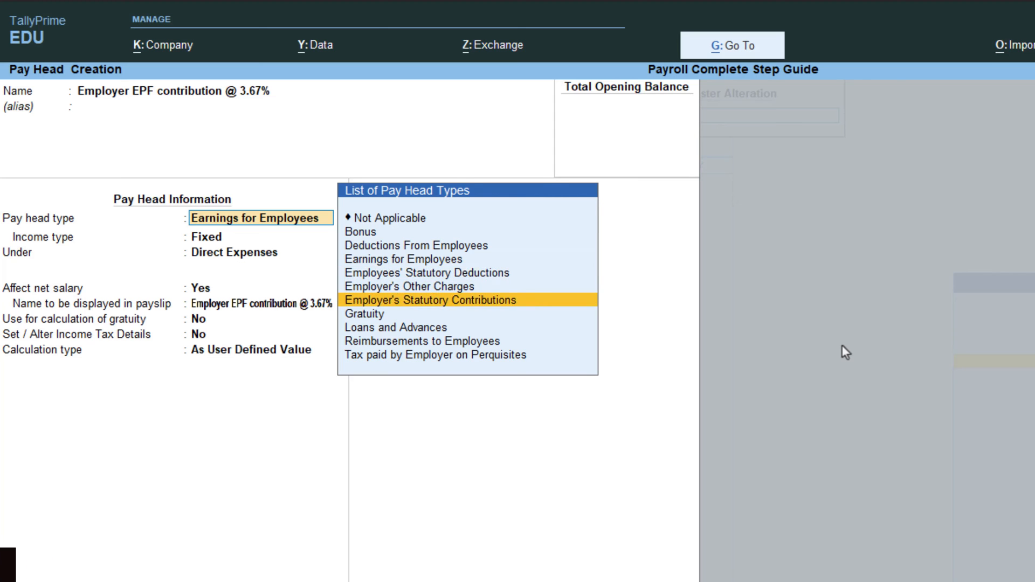
{"action": "key", "text": "Return"}
{"action": "key", "text": "Down"}
{"action": "key", "text": "Down"}
{"action": "key", "text": "Down"}
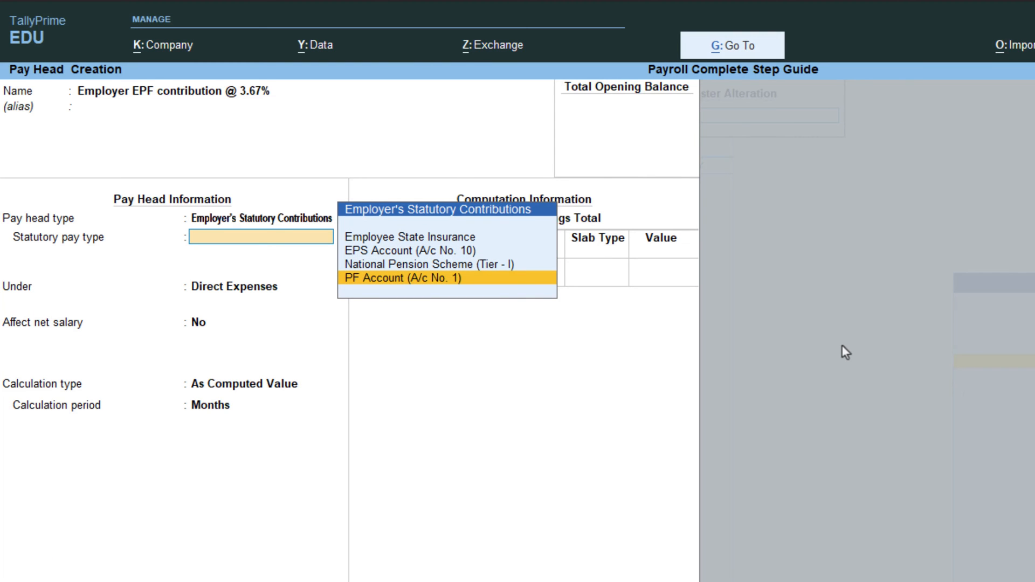
{"action": "key", "text": "Return"}
{"action": "key", "text": "Return"}
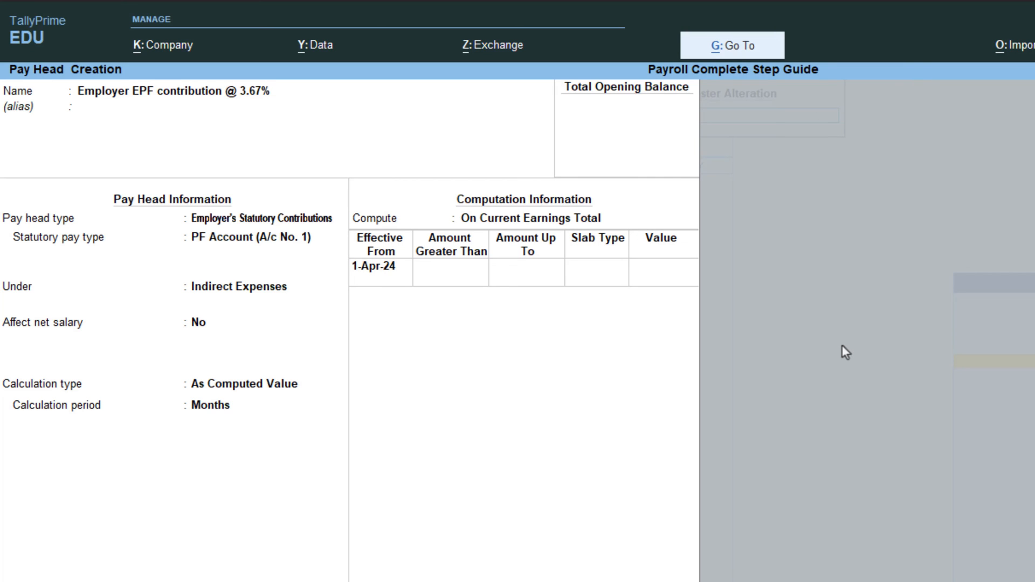
{"action": "key", "text": "Return"}
{"action": "key", "text": "Down"}
{"action": "key", "text": "Down"}
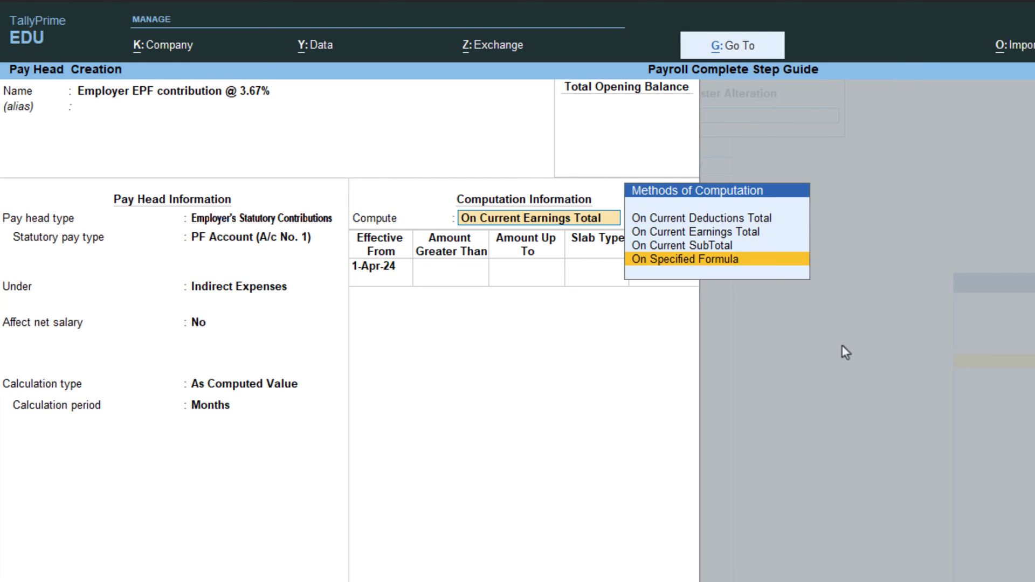
{"action": "key", "text": "Return"}
{"action": "key", "text": "Return"}
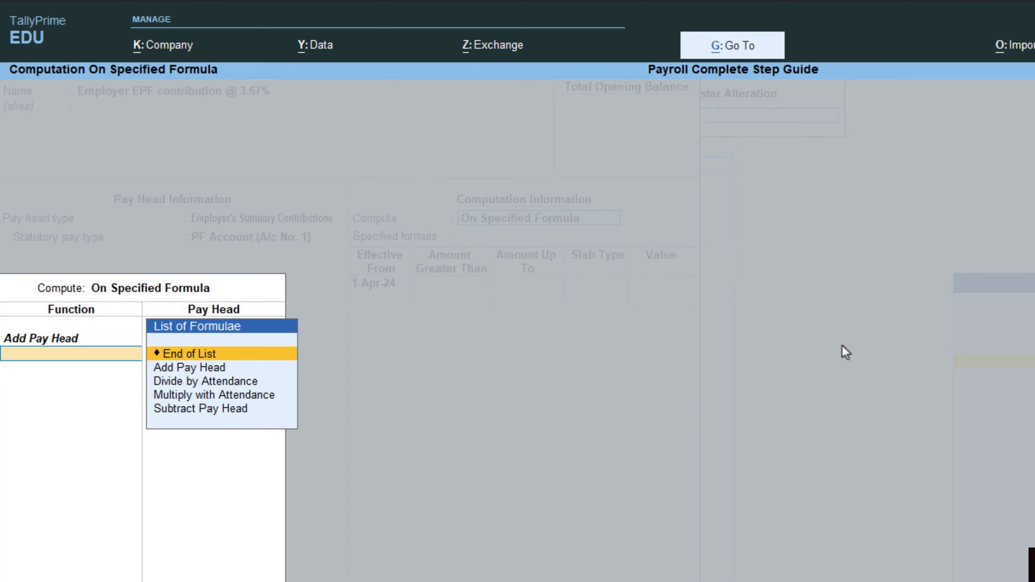
{"action": "key", "text": "Return"}
{"action": "key", "text": "Return"}
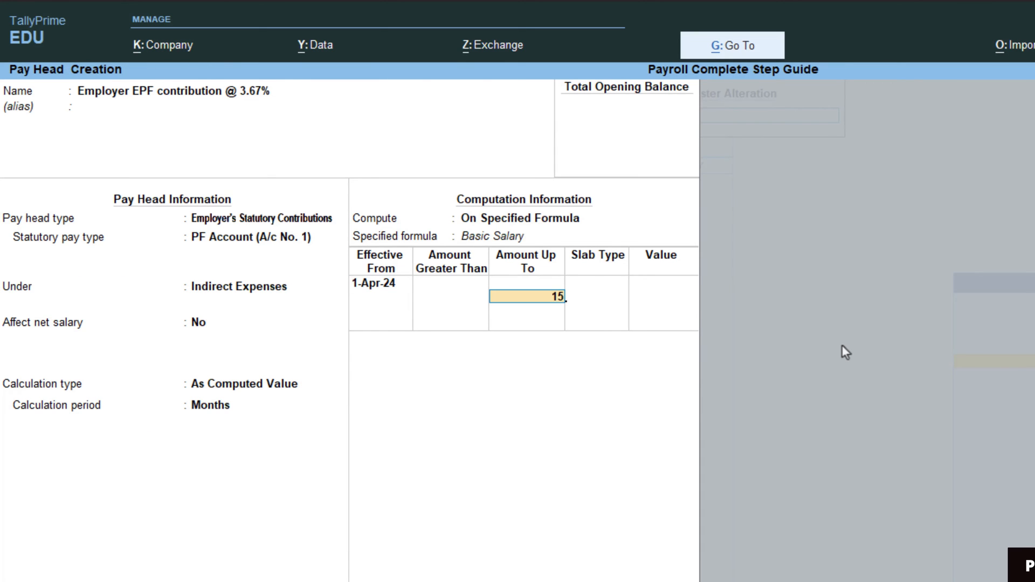
- Enter slabs of 3.67% up to 15,000 and a flat 550.50 above, then save the pay head
{"action": "type", "text": "15,000"}
{"action": "key", "text": "Return"}
{"action": "key", "text": "Return"}
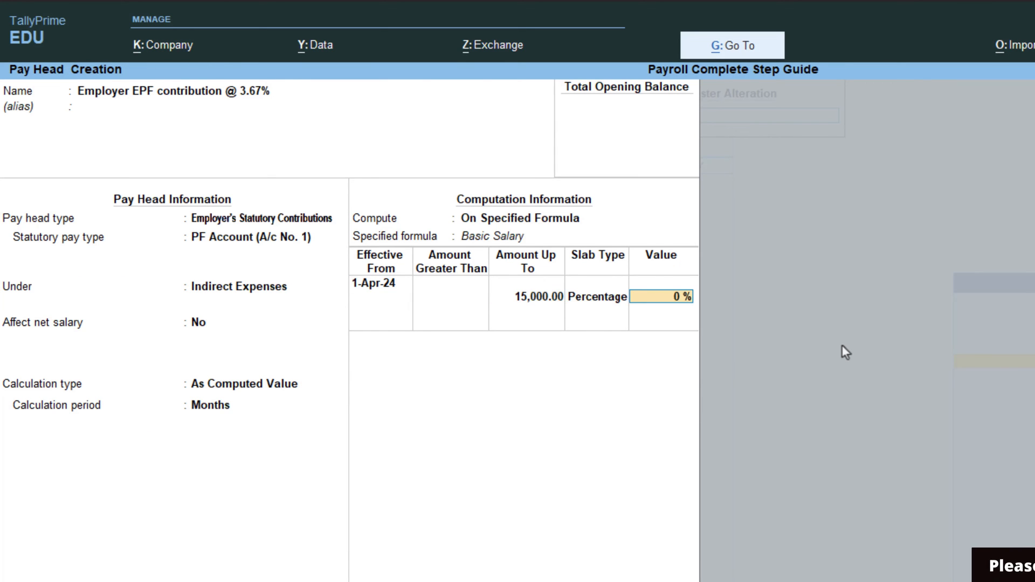
{"action": "type", "text": "3.67"}
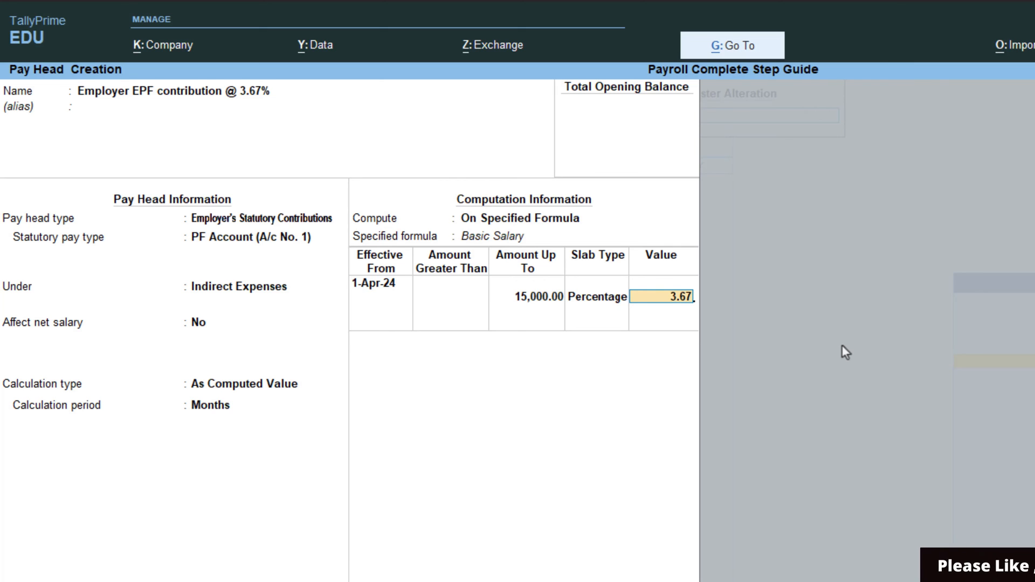
{"action": "key", "text": "Return"}
{"action": "key", "text": "Return"}
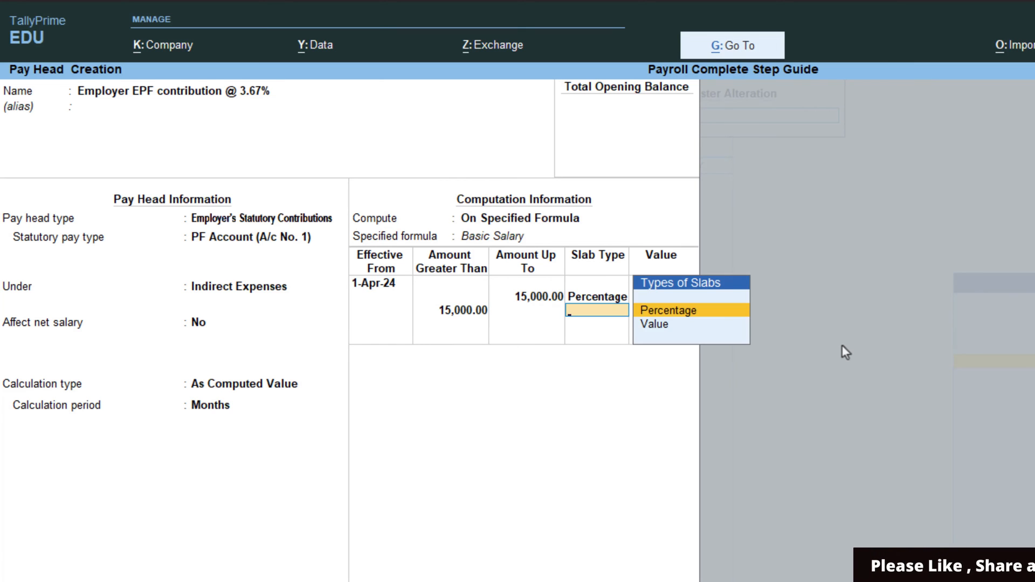
{"action": "key", "text": "Down"}
{"action": "key", "text": "Return"}
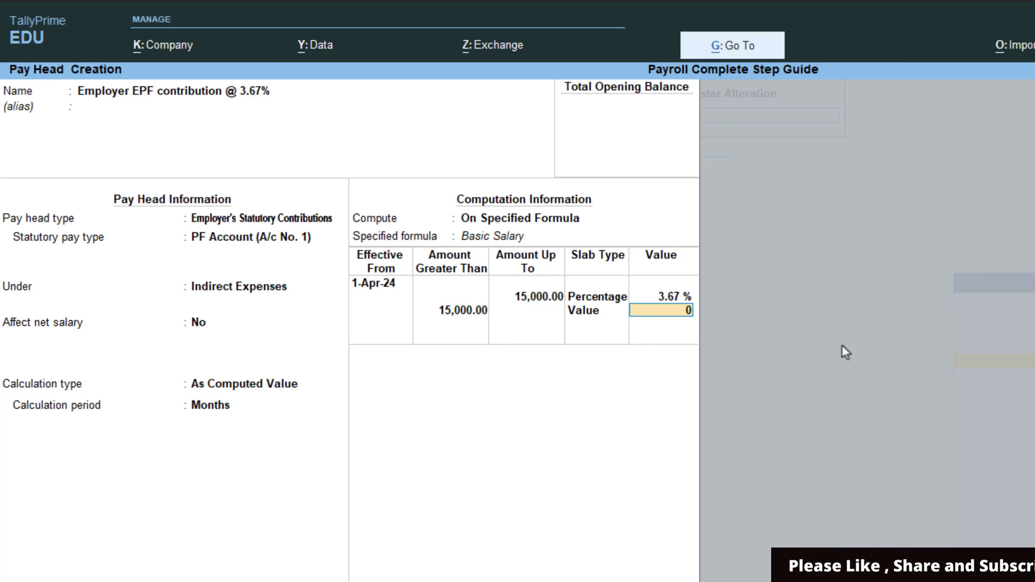
{"action": "type", "text": "550.5"}
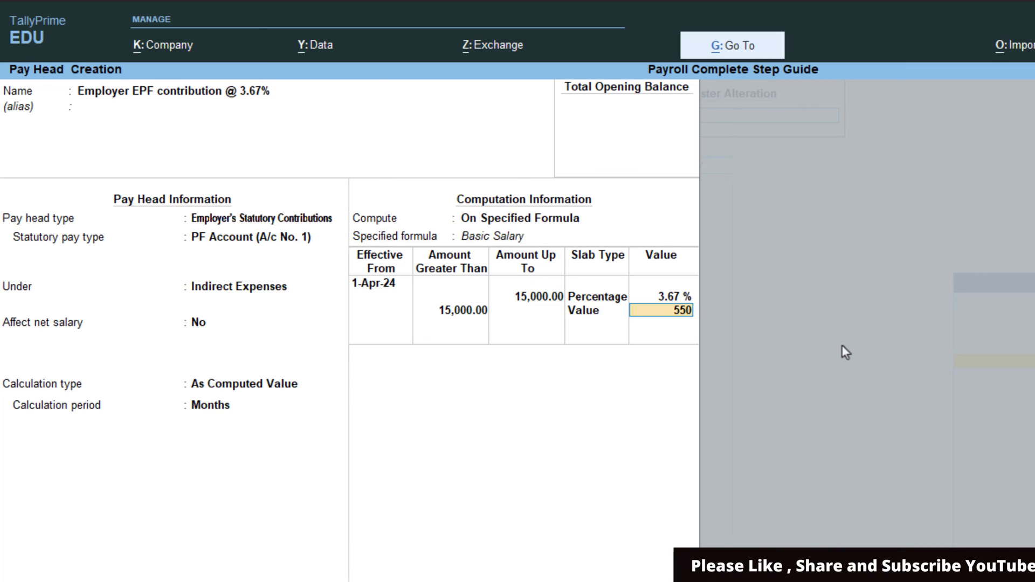
{"action": "key", "text": "Return"}
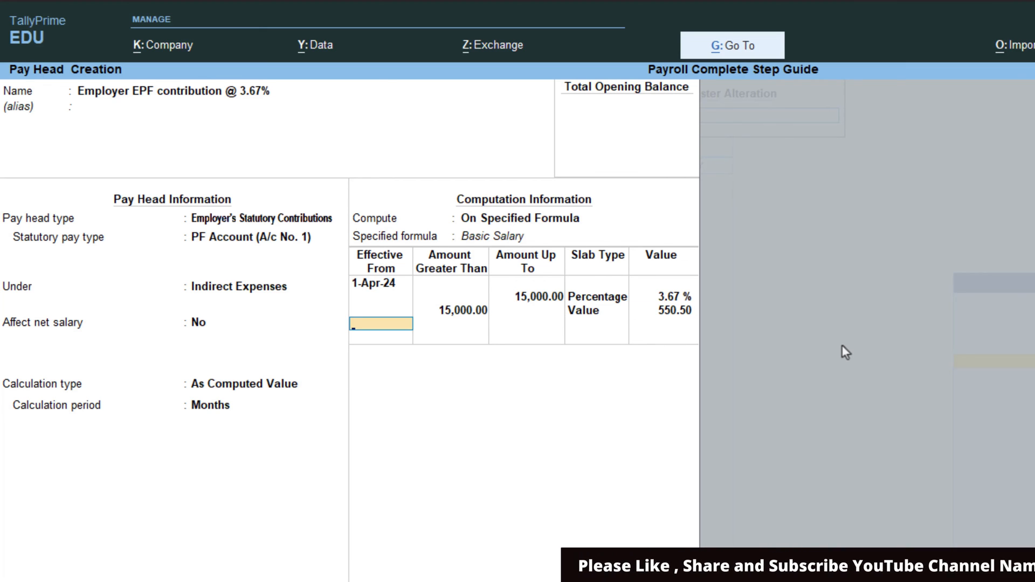
{"action": "key", "text": "Return"}
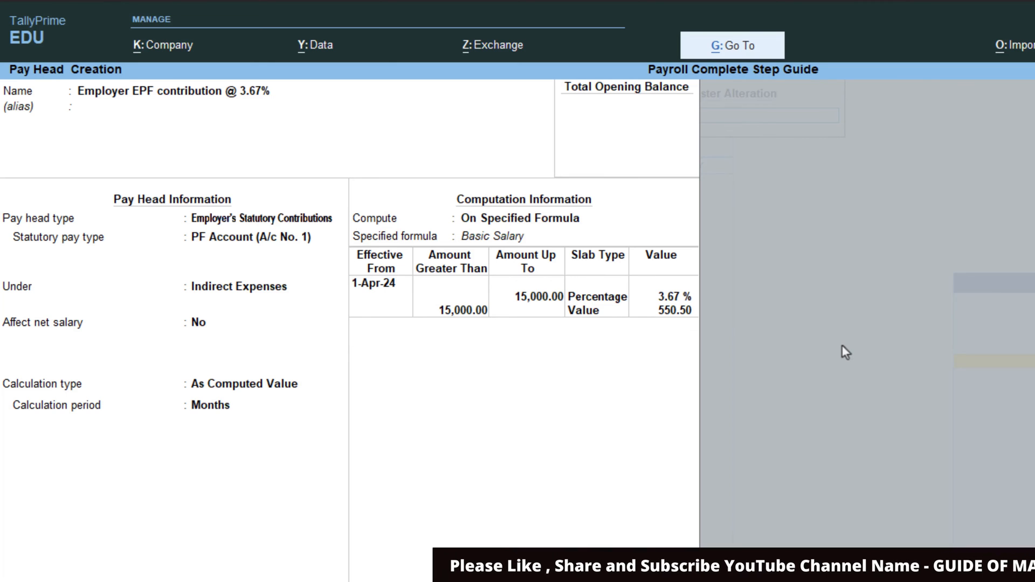
{"action": "key", "text": "Return"}
- Copy 'Employer EPS contribution @ 8.33%' from cell B20 into a new pay head's Name
{"action": "key", "text": "alt+Tab"}
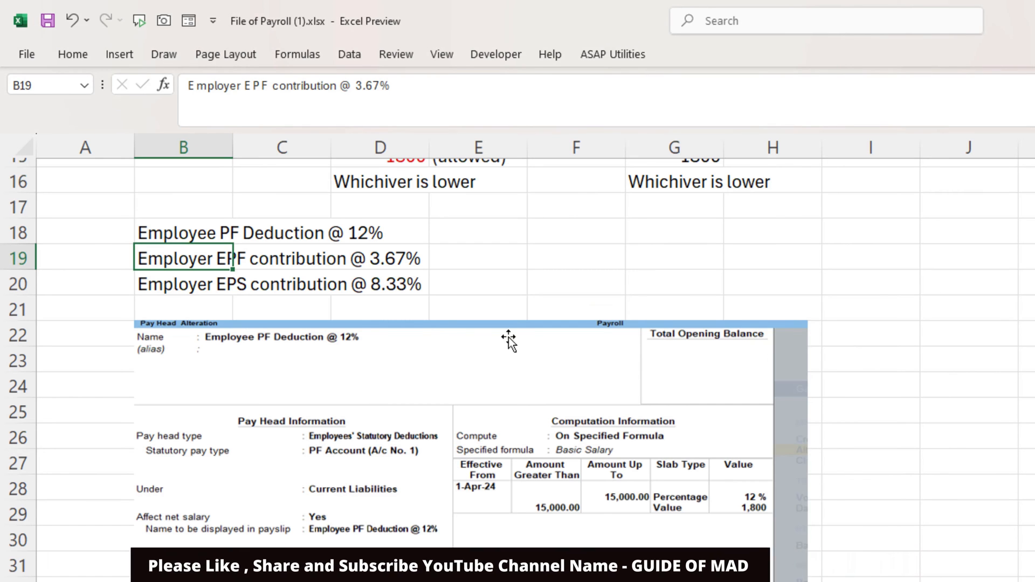
{"action": "double_click", "coordinate": [148, 284]}
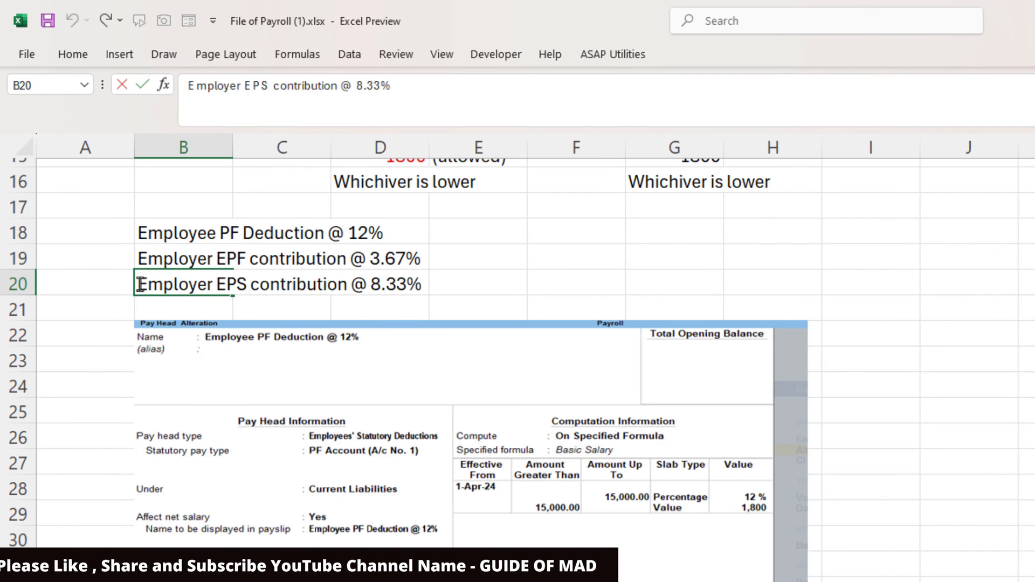
{"action": "left_click_drag", "start_coordinate": [138, 284], "coordinate": [490, 289]}
{"action": "key", "text": "ctrl+c"}
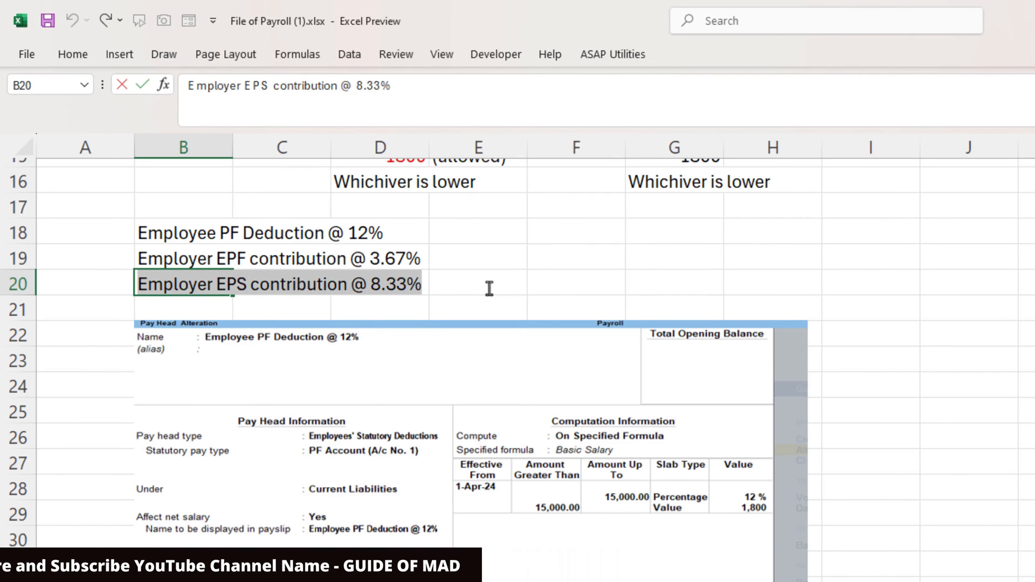
{"action": "key", "text": "alt+Tab"}
{"action": "key", "text": "ctrl+v"}
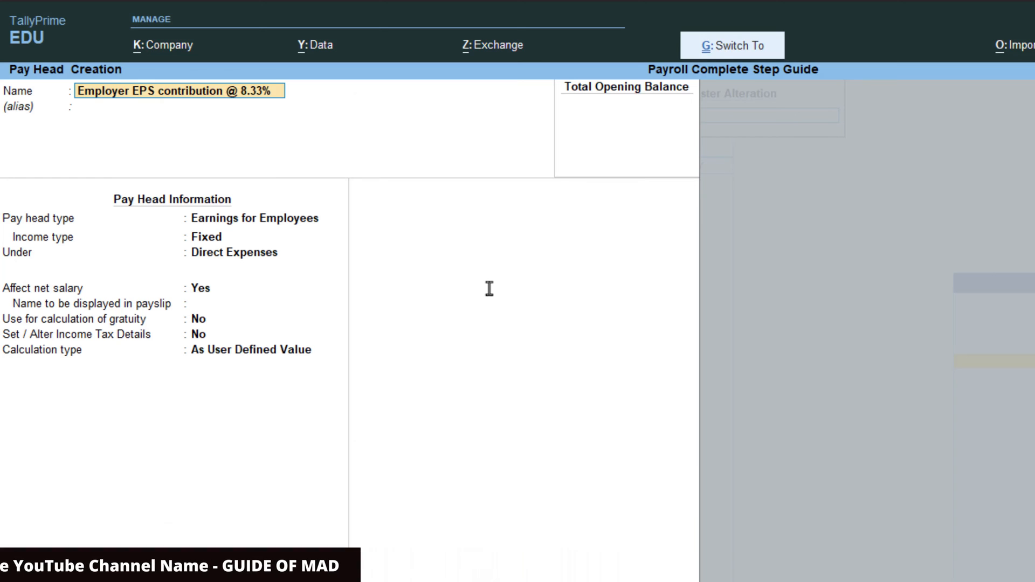
- Set it as Employer's Statutory Contribution, EPS Account, On Specified Formula of Basic Salary
{"action": "key", "text": "Return"}
{"action": "key", "text": "Return"}
{"action": "key", "text": "Down"}
{"action": "key", "text": "Down"}
{"action": "key", "text": "Down"}
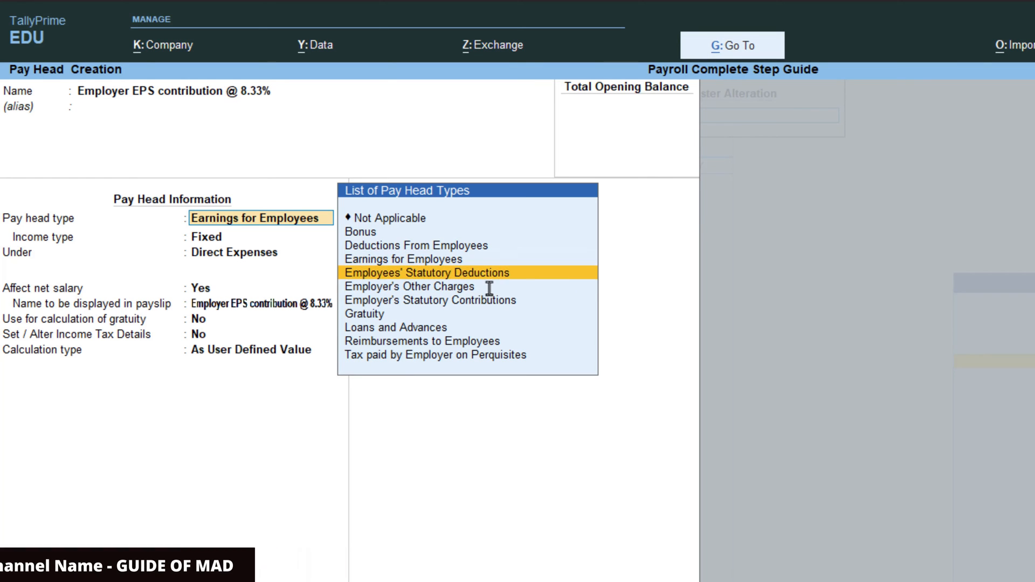
{"action": "key", "text": "Return"}
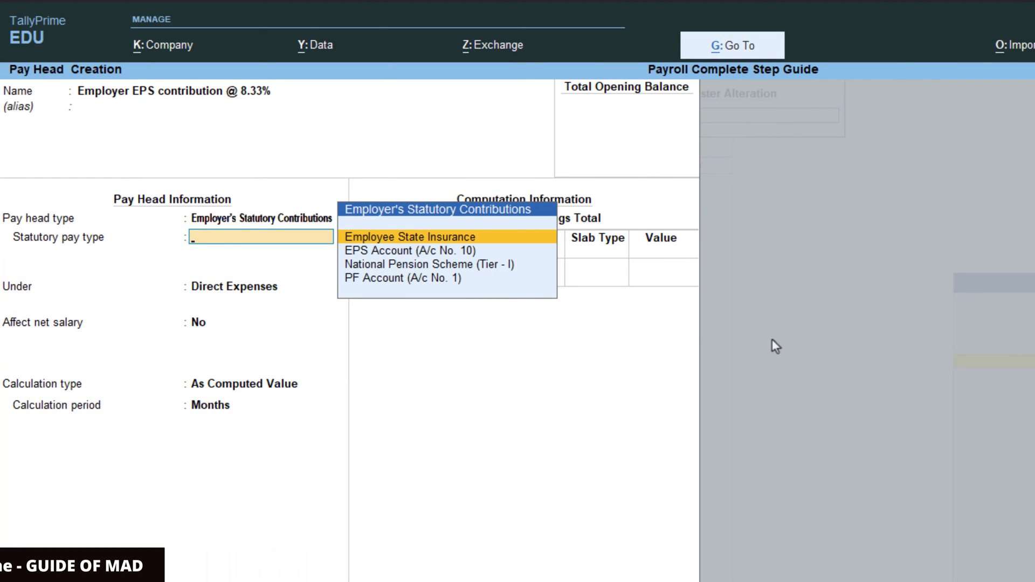
{"action": "key", "text": "Down"}
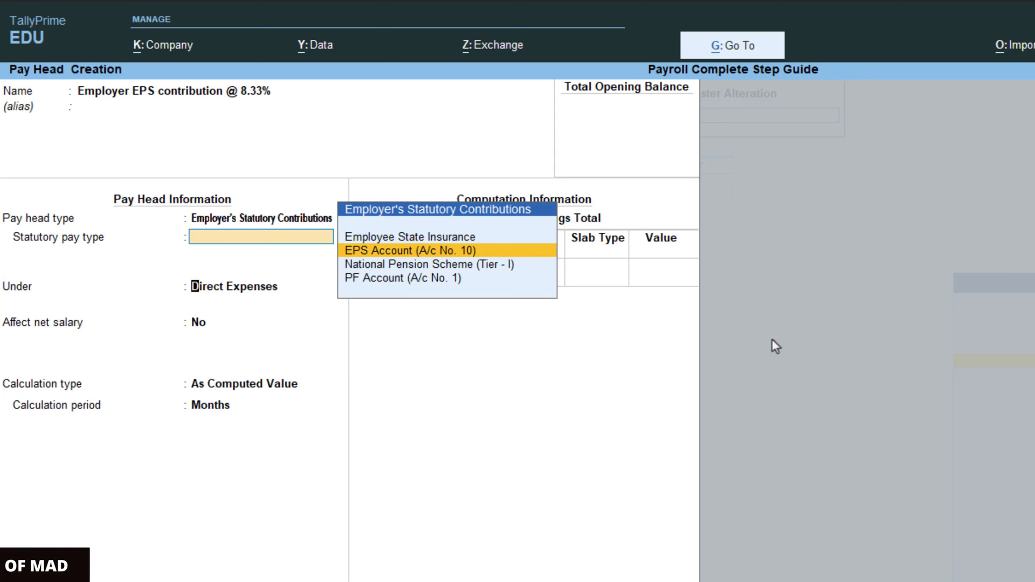
{"action": "key", "text": "Return"}
{"action": "key", "text": "Return"}
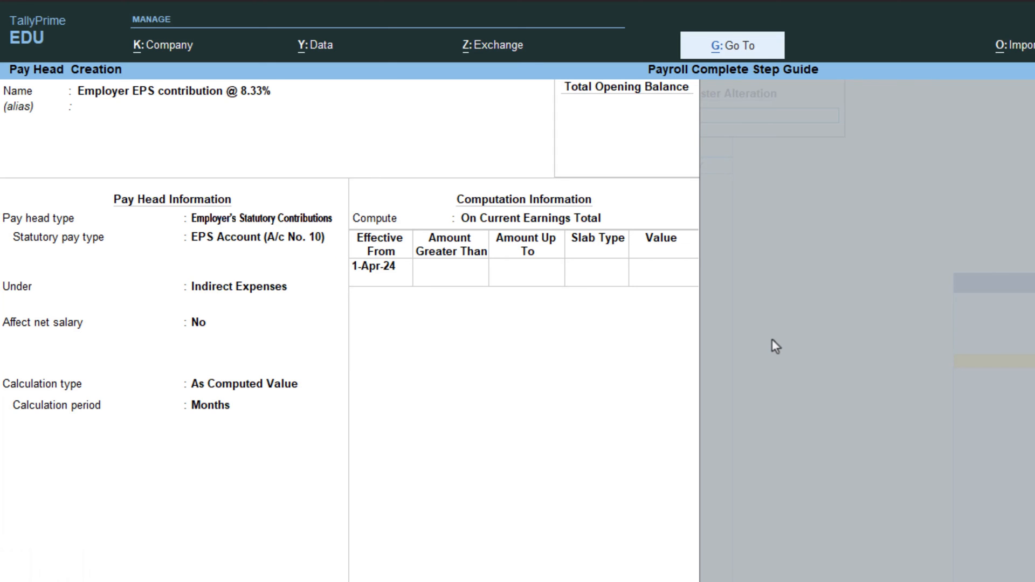
{"action": "key", "text": "Return"}
{"action": "key", "text": "Down"}
{"action": "key", "text": "Down"}
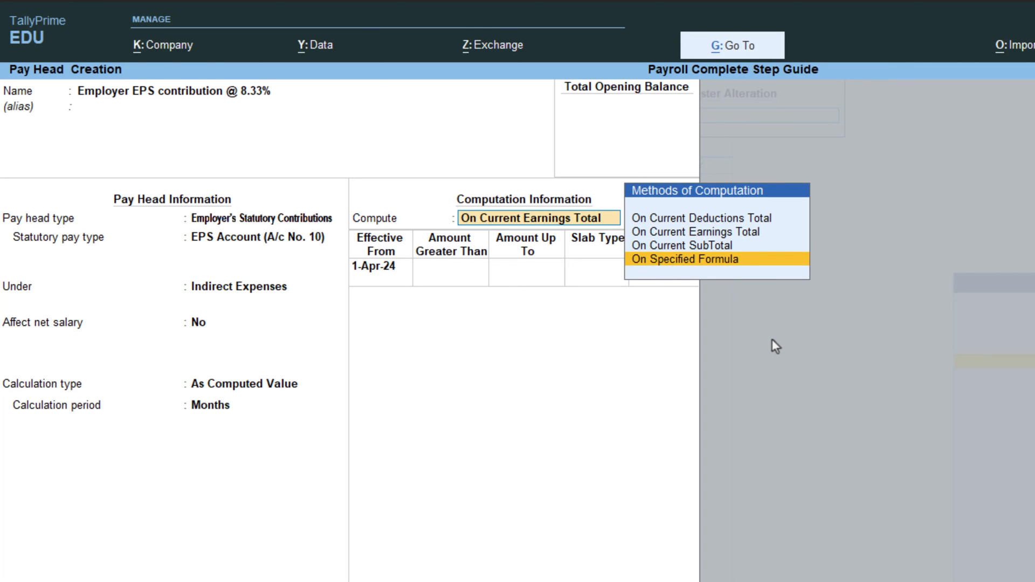
{"action": "key", "text": "Return"}
{"action": "key", "text": "Return"}
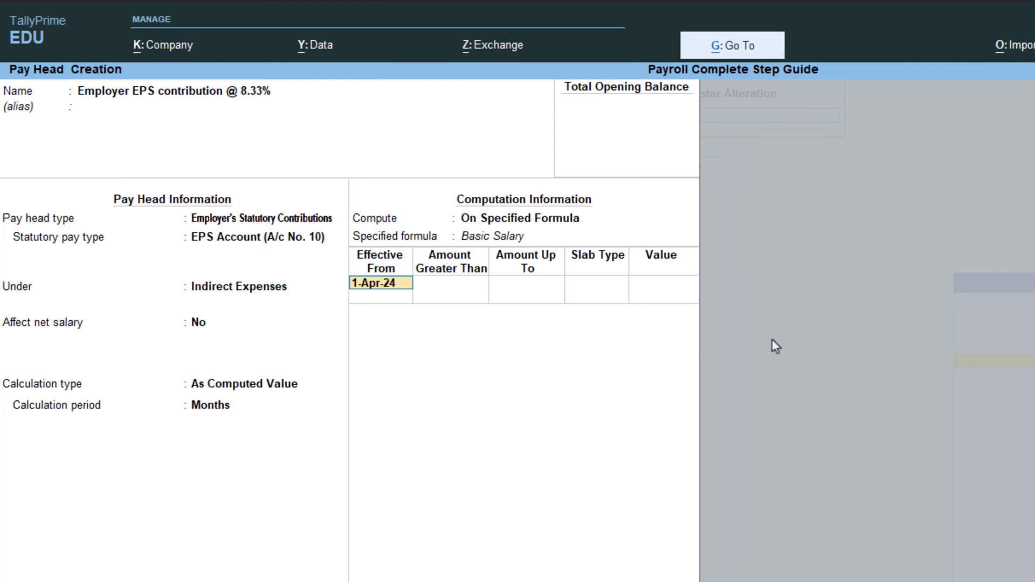
{"action": "key", "text": "Return"}
- Enter slabs of 8.33% up to 15,000 and a flat 1,249.50 above, then save
{"action": "type", "text": "15,00"}
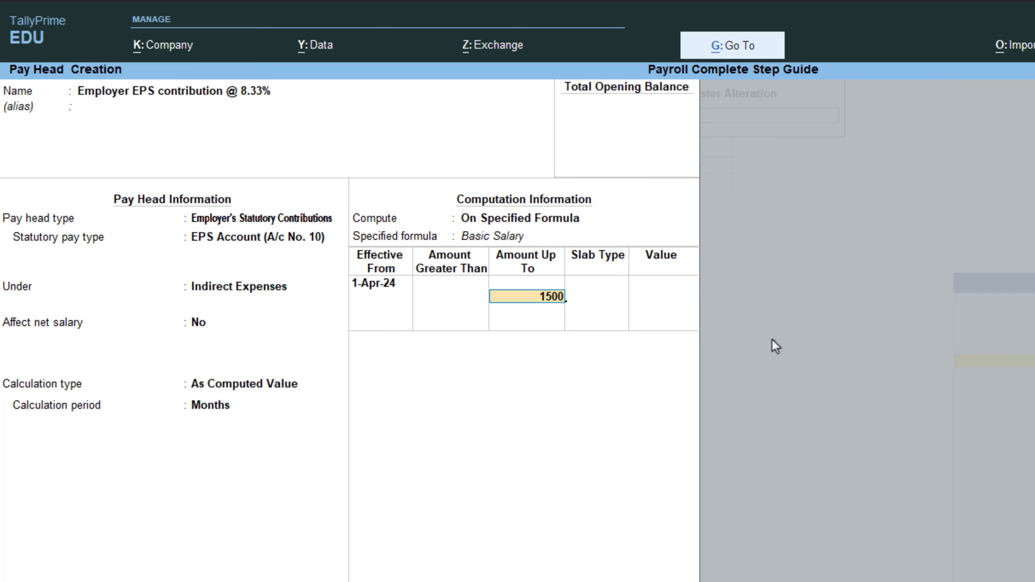
{"action": "type", "text": "0"}
{"action": "key", "text": "Return"}
{"action": "key", "text": "Return"}
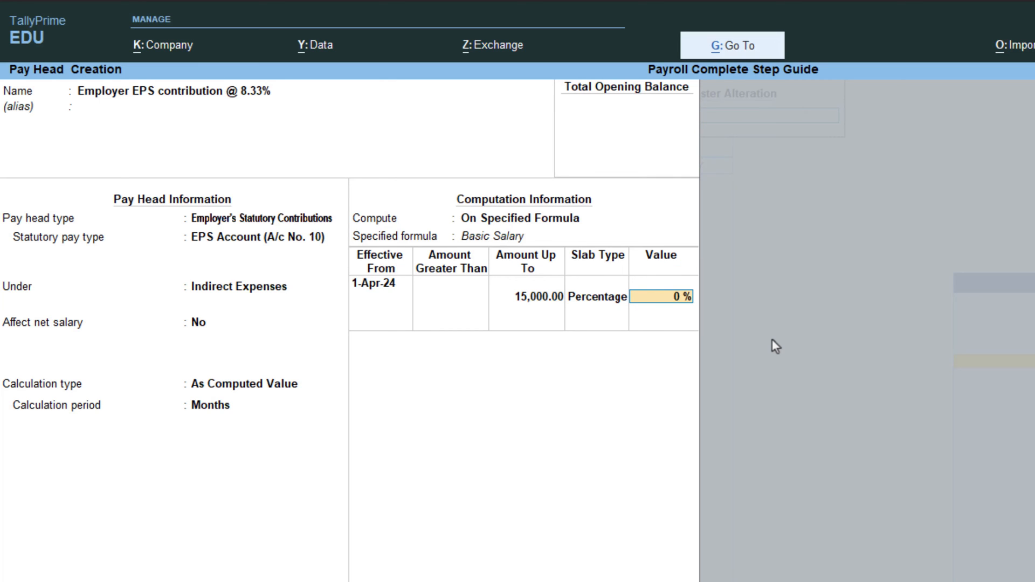
{"action": "type", "text": "8.33"}
{"action": "key", "text": "Return"}
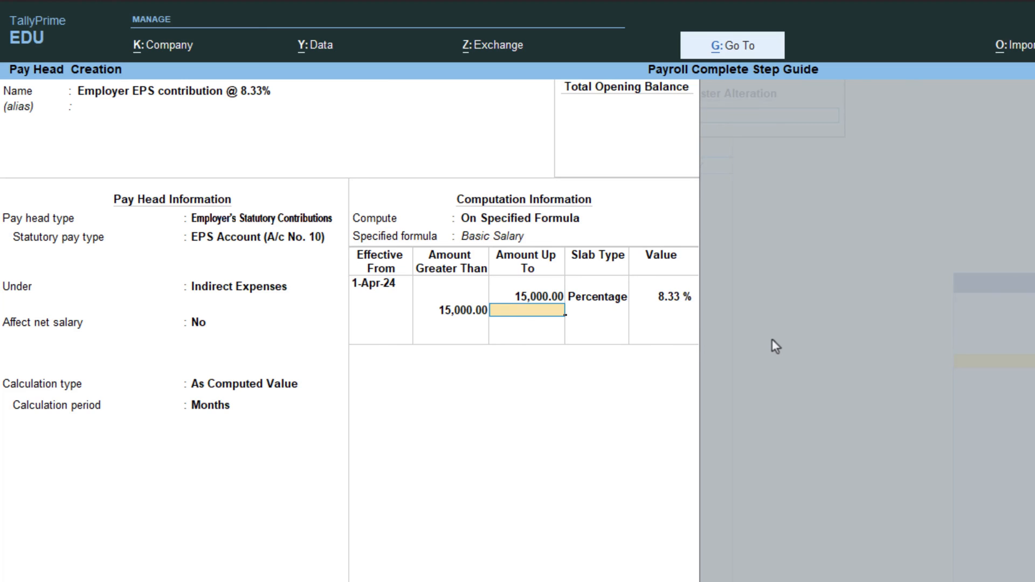
{"action": "key", "text": "Return"}
{"action": "key", "text": "Down"}
{"action": "key", "text": "Return"}
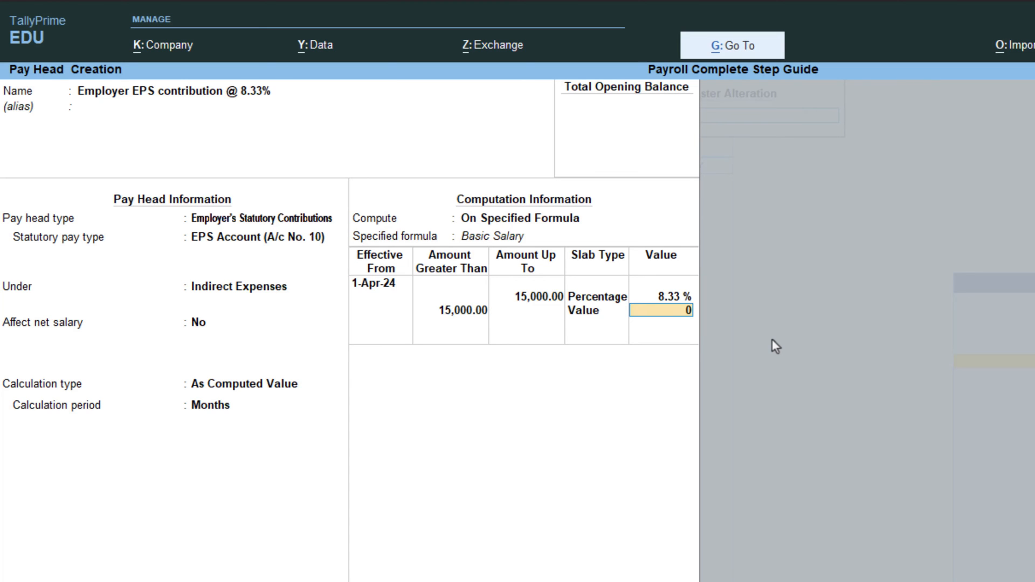
{"action": "type", "text": "1,2"}
{"action": "type", "text": "49.5"}
{"action": "key", "text": "Return"}
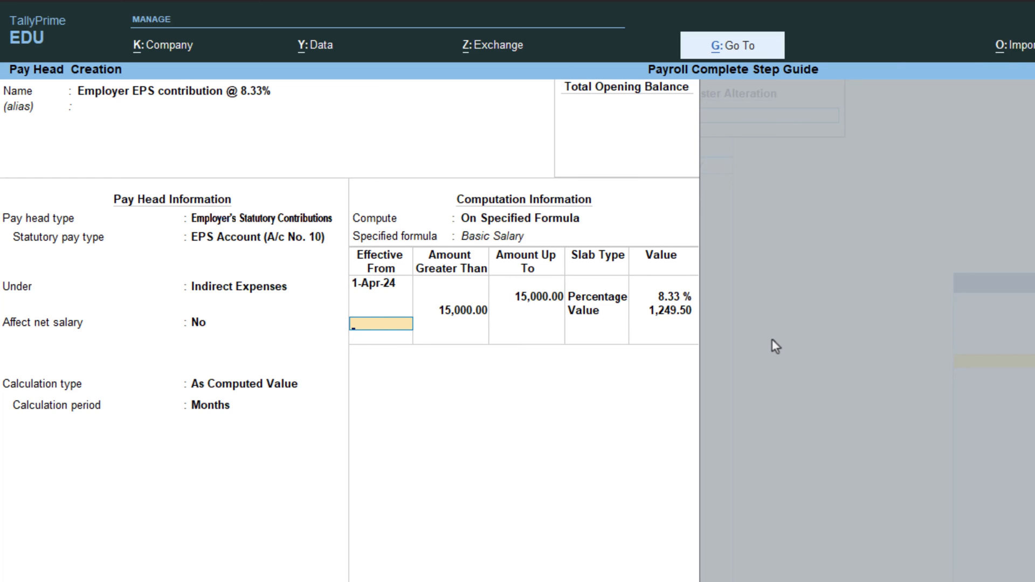
{"action": "key", "text": "Return"}
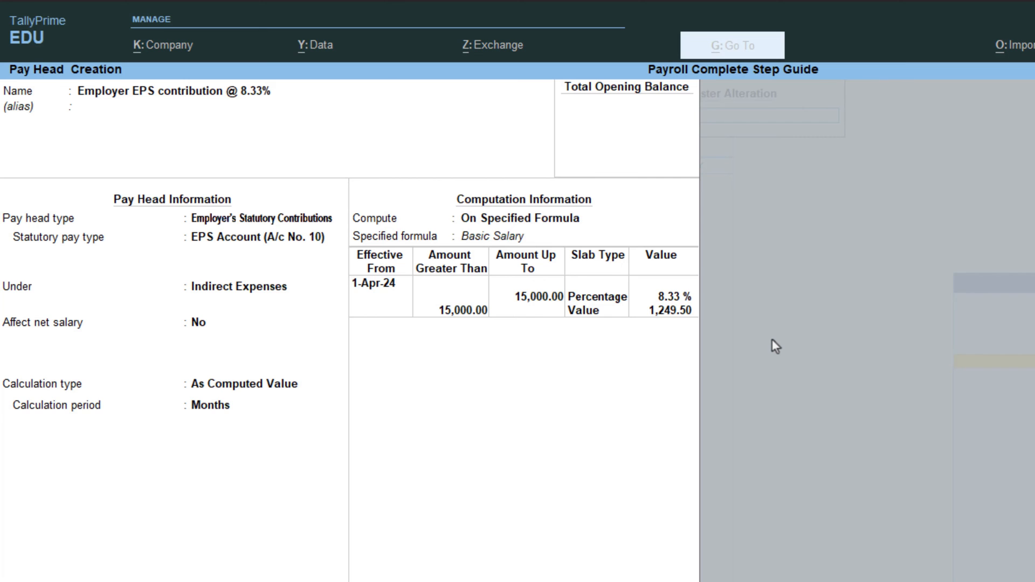
{"action": "key", "text": "ctrl+a"}
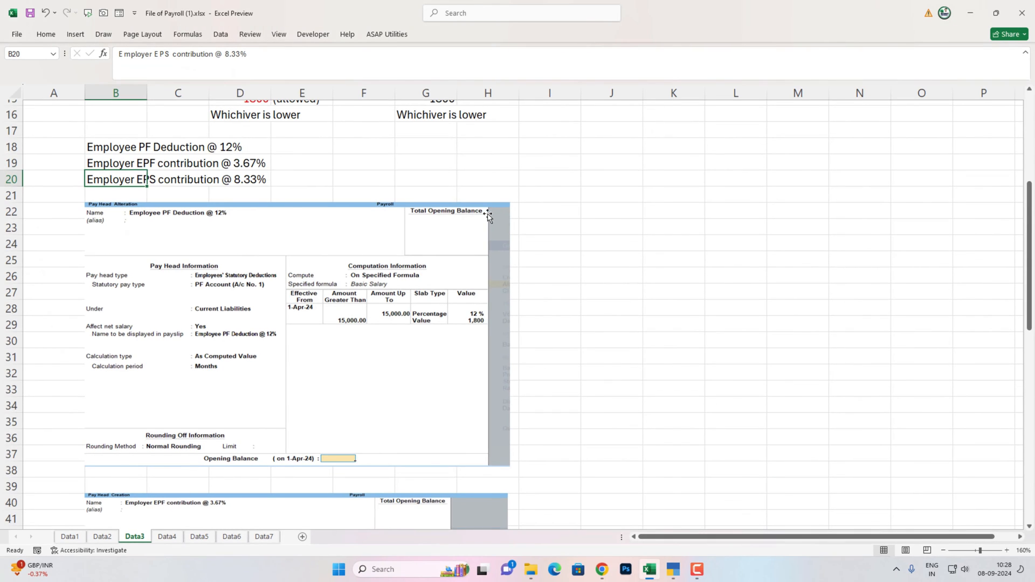
- Scroll down the Data3 sheet to the next pay head screenshot
{"action": "scroll", "coordinate": [488, 215], "scroll_direction": "down", "scroll_amount": 14}
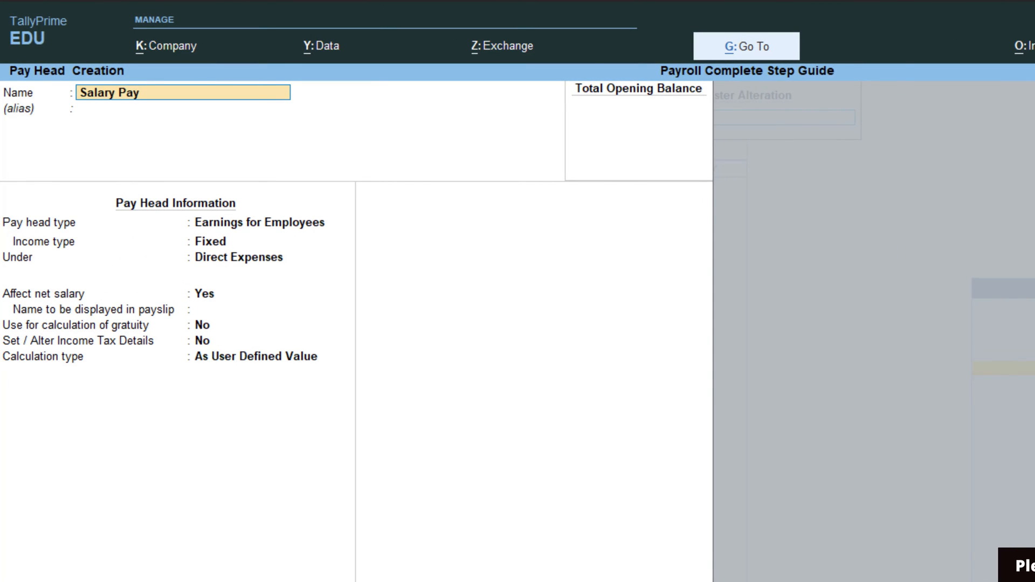
- Create Salary Payable as a Not Applicable pay head under Current Liabilities
{"action": "key", "text": "Return"}
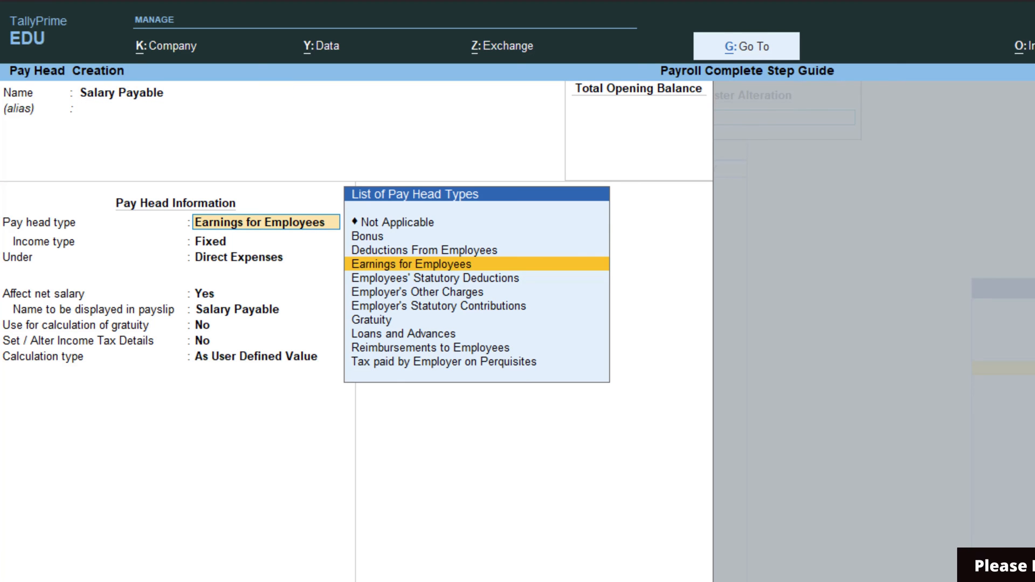
{"action": "key", "text": "Up"}
{"action": "key", "text": "Up"}
{"action": "key", "text": "Up"}
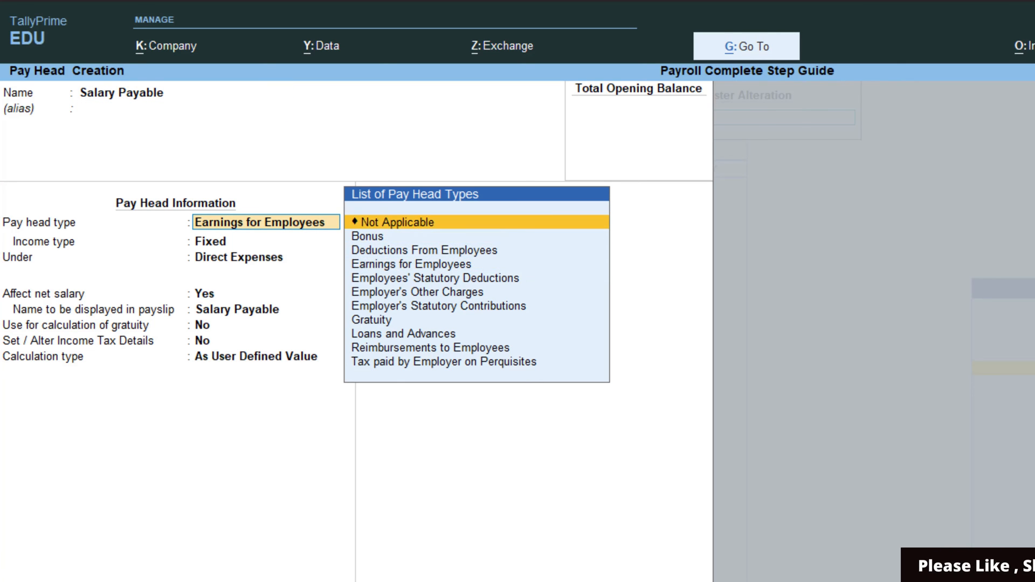
{"action": "key", "text": "Return"}
{"action": "key", "text": "Return"}
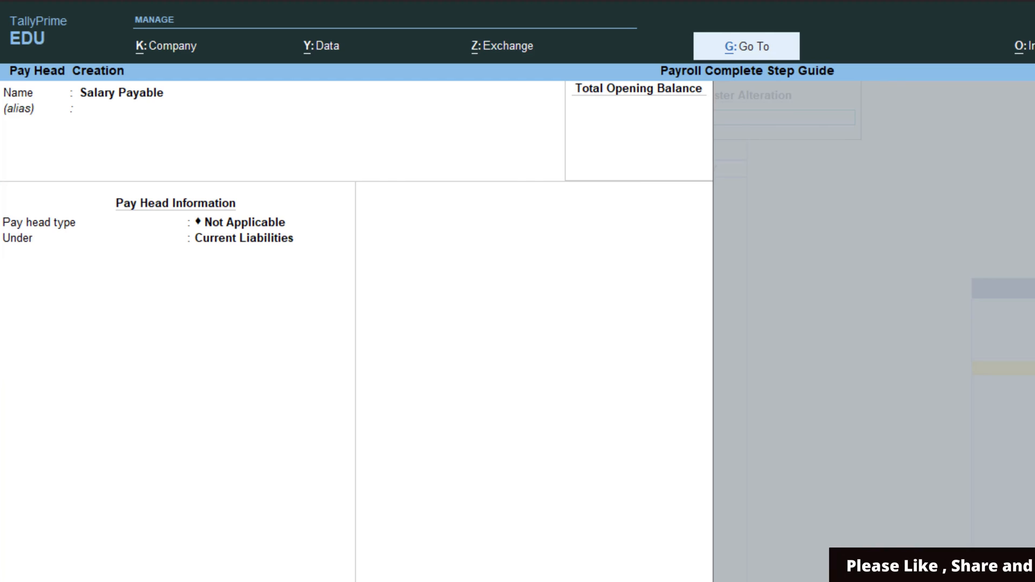
{"action": "key", "text": "Return"}
{"action": "key", "text": "Return"}
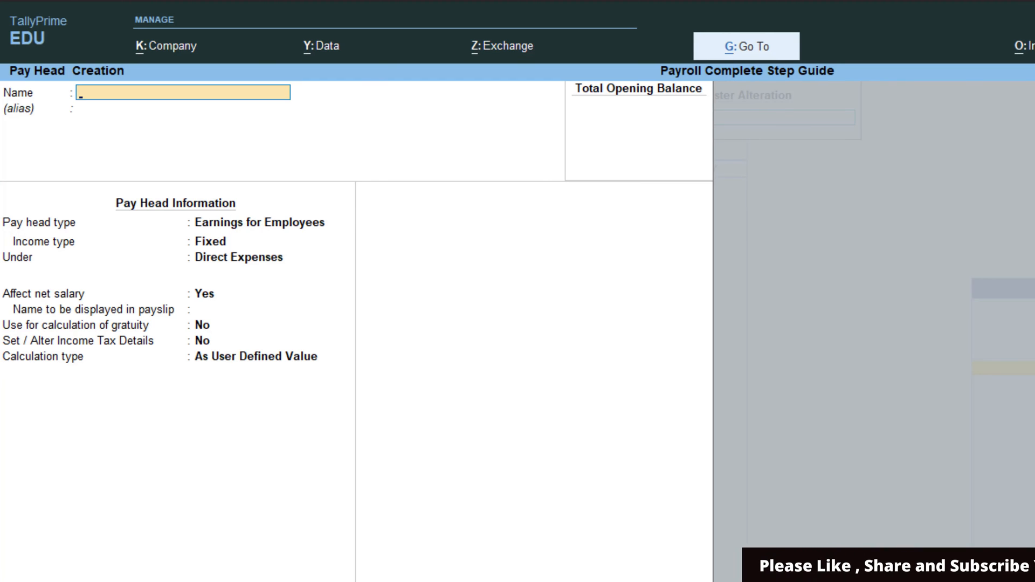
- Create PF Payable as a Not Applicable pay head, save it, and close the form
{"action": "type", "text": "Pf"}
{"action": "key", "text": "BackSpace"}
{"action": "type", "text": "F"}
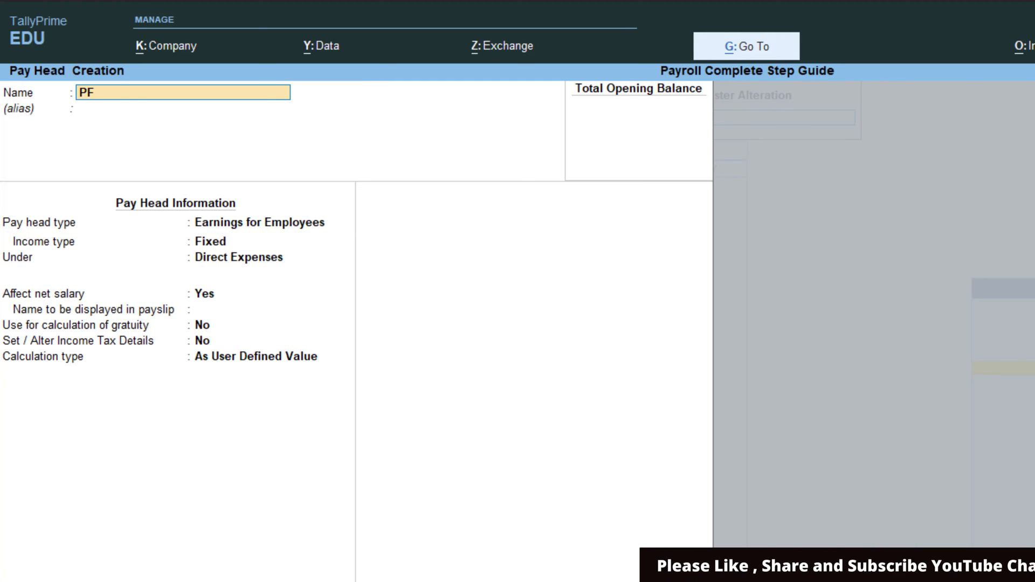
{"action": "type", "text": " Payable"}
{"action": "key", "text": "Return"}
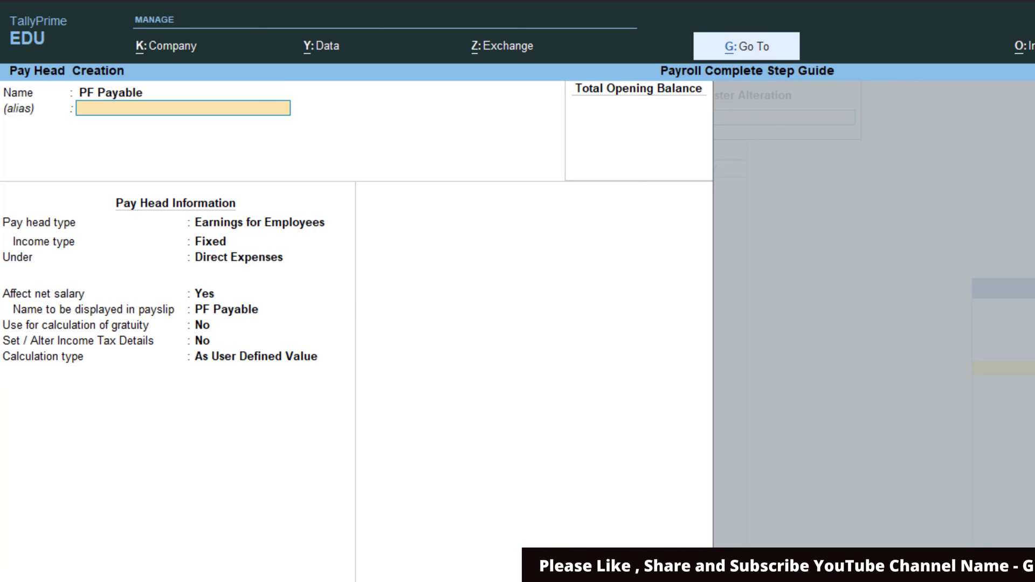
{"action": "key", "text": "Return"}
{"action": "key", "text": "Up"}
{"action": "key", "text": "Up"}
{"action": "key", "text": "Up"}
{"action": "key", "text": "Return"}
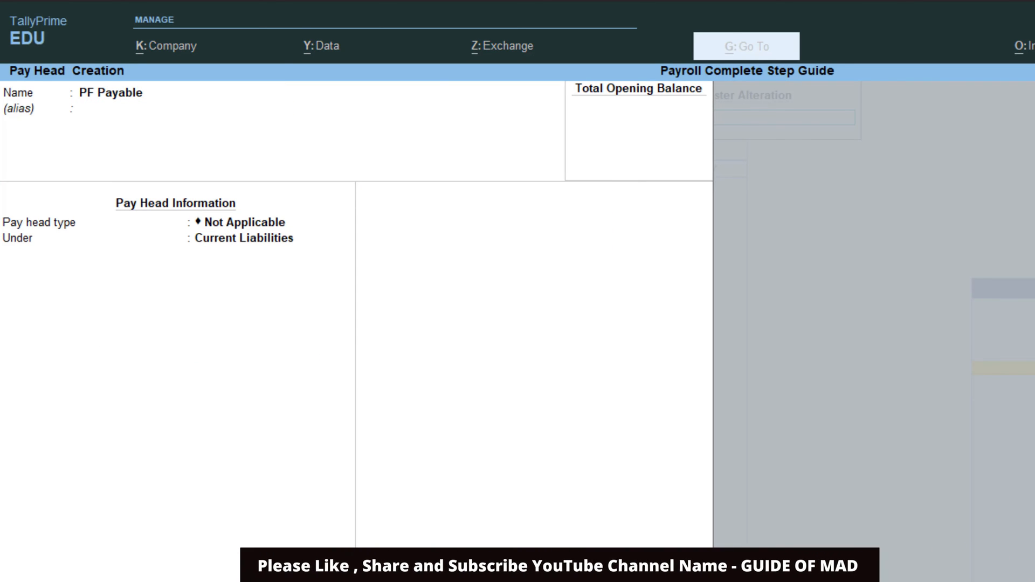
{"action": "key", "text": "ctrl+a"}
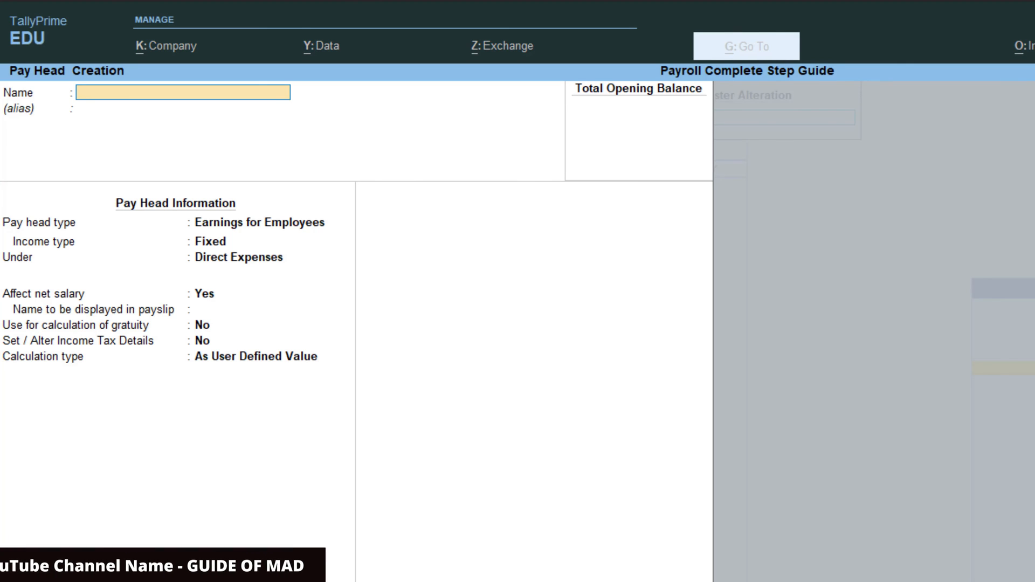
{"action": "key", "text": "Escape"}
{"action": "key", "text": "Escape"}
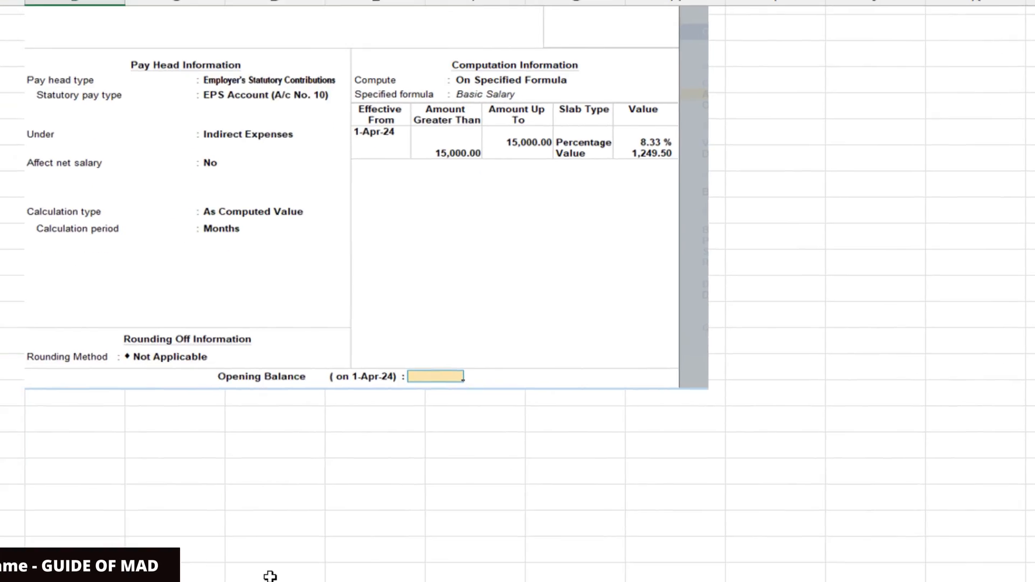
- Review the Define Salary tables on the Data4 sheet, then return to TallyPrime's masters list
{"action": "left_click", "coordinate": [266, 510]}
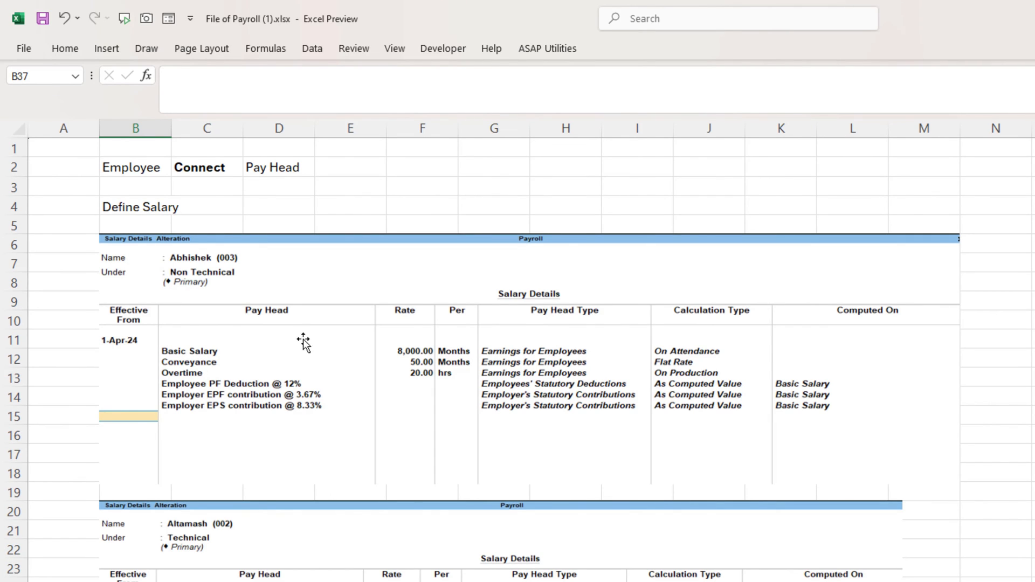
{"action": "scroll", "coordinate": [429, 403], "scroll_direction": "down", "scroll_amount": 3}
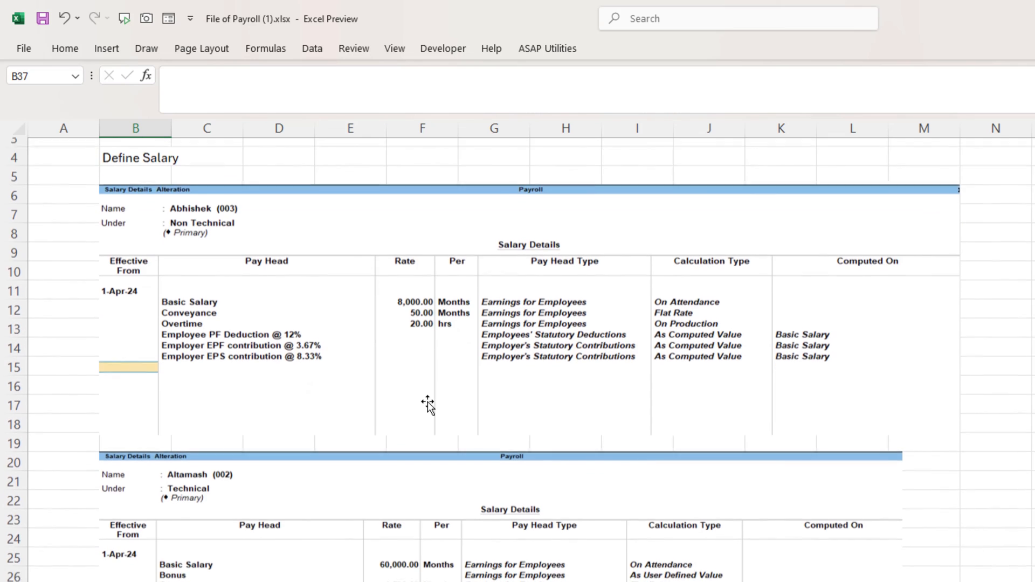
{"action": "scroll", "coordinate": [430, 403], "scroll_direction": "up", "scroll_amount": 1}
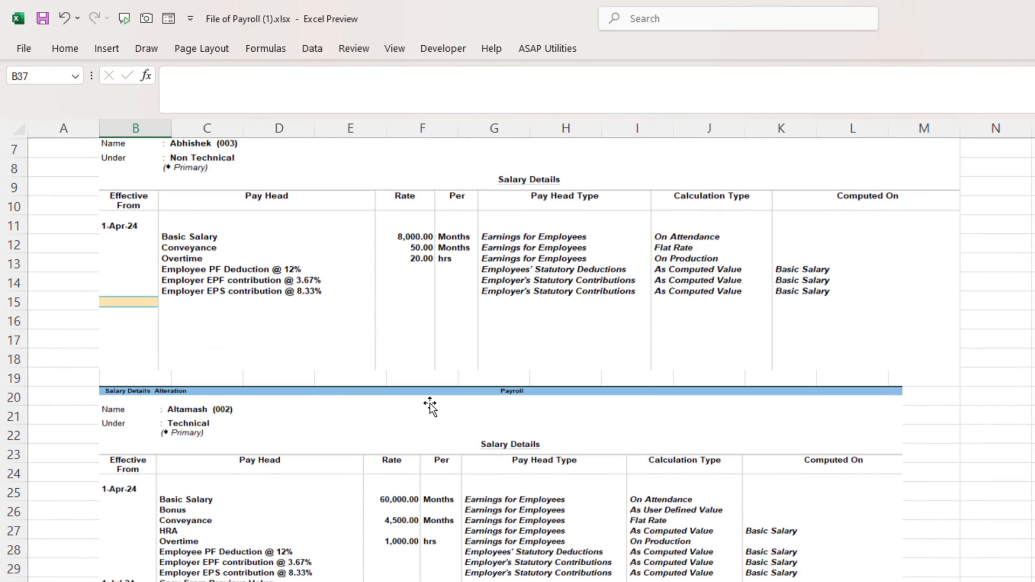
{"action": "scroll", "coordinate": [429, 403], "scroll_direction": "up", "scroll_amount": 2}
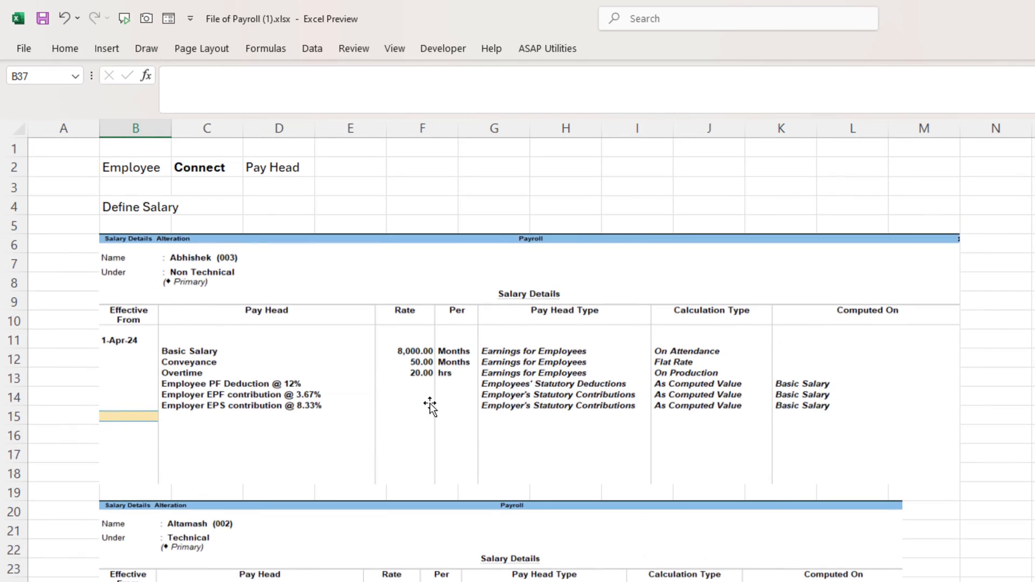
{"action": "key", "text": "alt+Tab"}
{"action": "key", "text": "Down"}
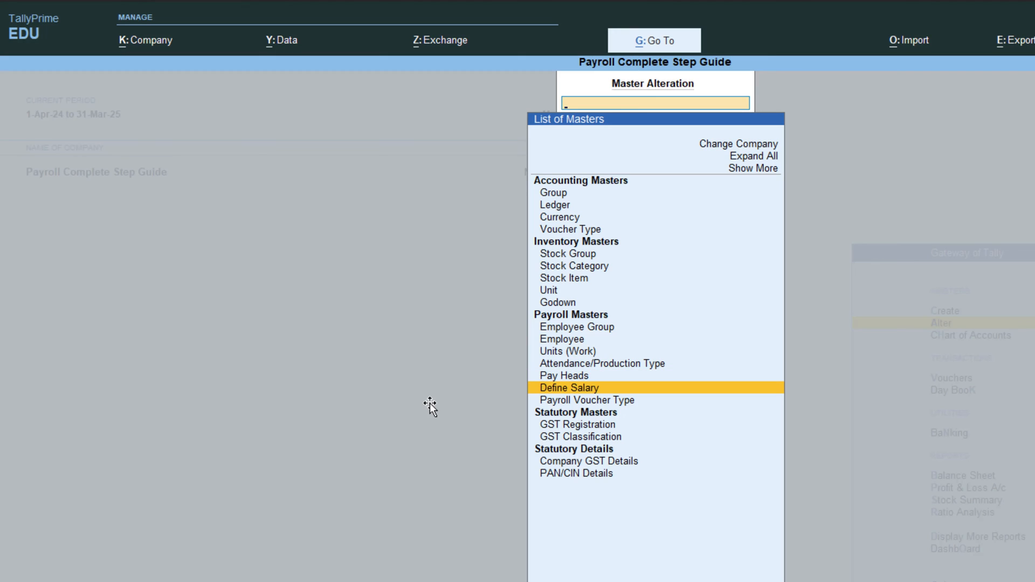
- Start the first employee's salary from 1-Apr-24 with Basic Salary at 8,000
{"action": "key", "text": "Return"}
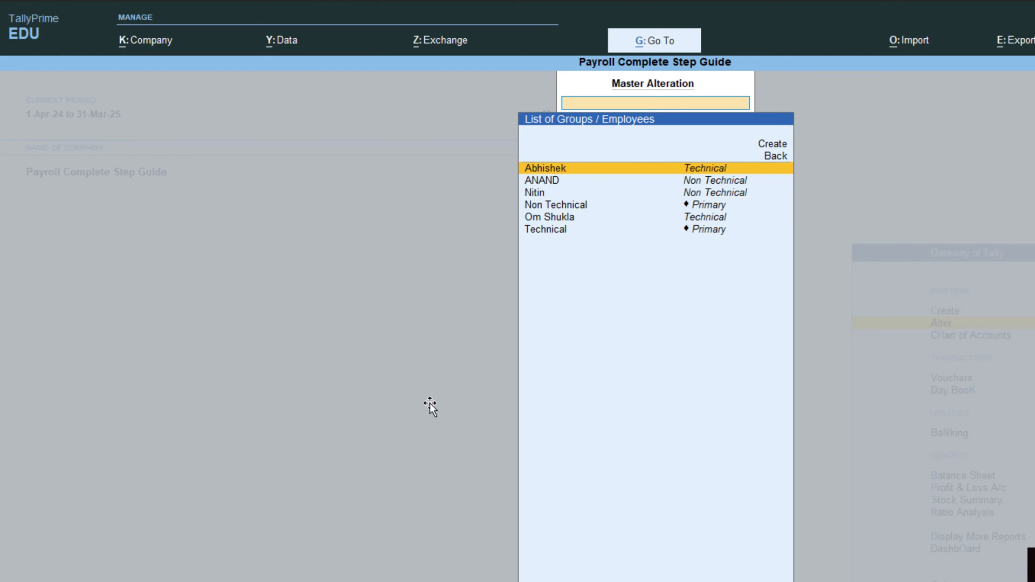
{"action": "key", "text": "Return"}
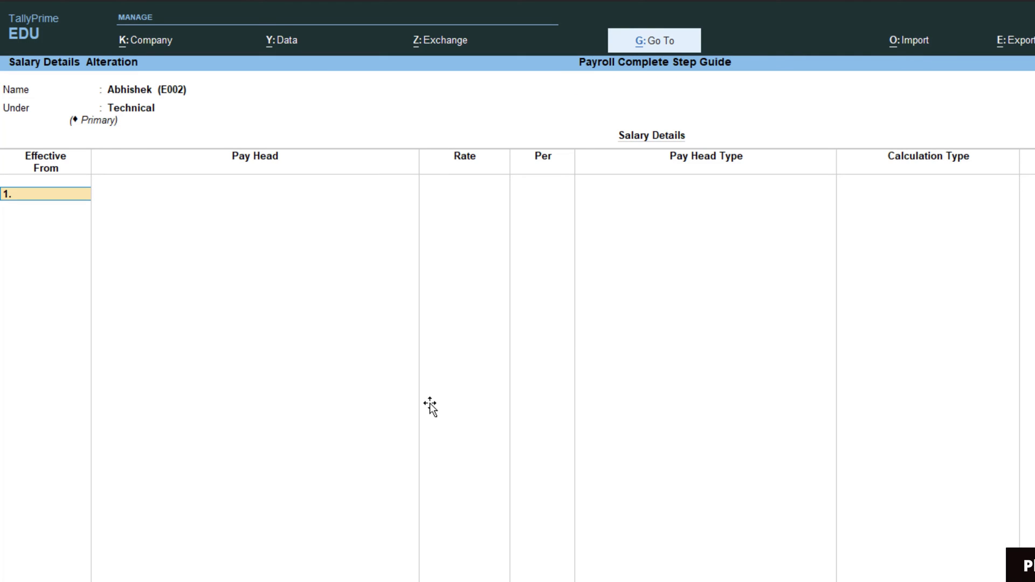
{"action": "type", "text": "1.4"}
{"action": "key", "text": "Return"}
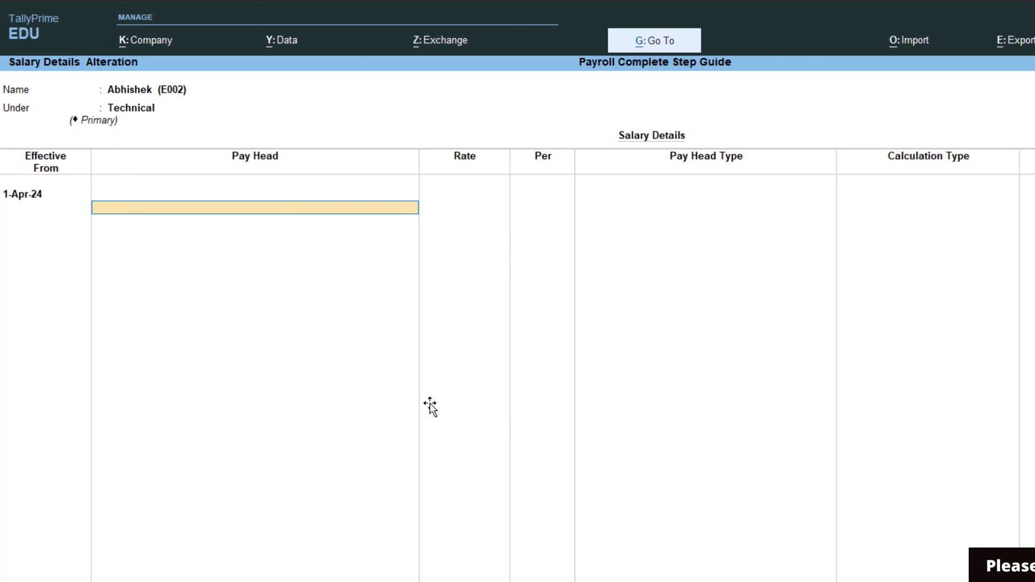
{"action": "key", "text": "Return"}
{"action": "key", "text": "alt+Tab"}
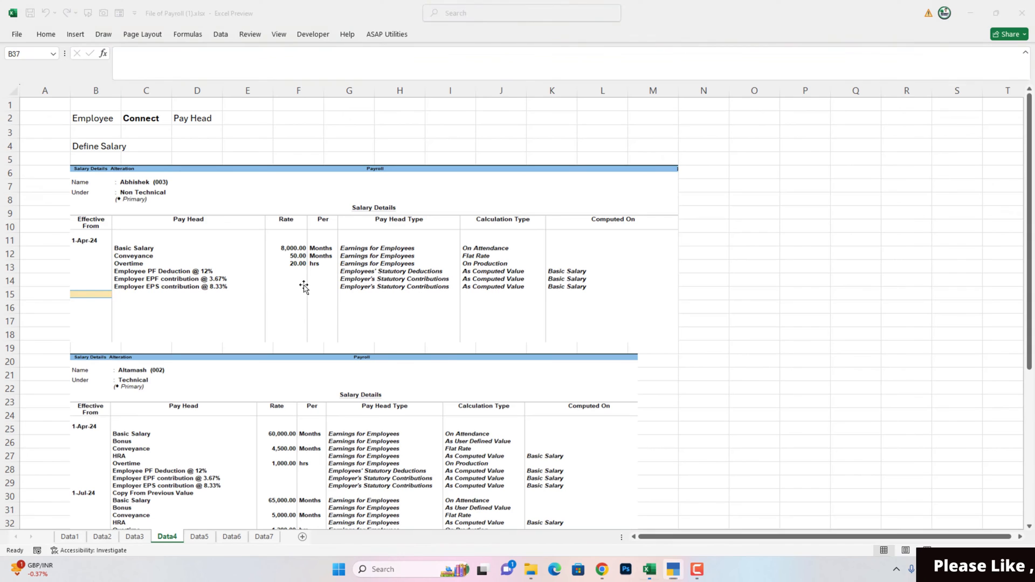
{"action": "key", "text": "alt+Tab"}
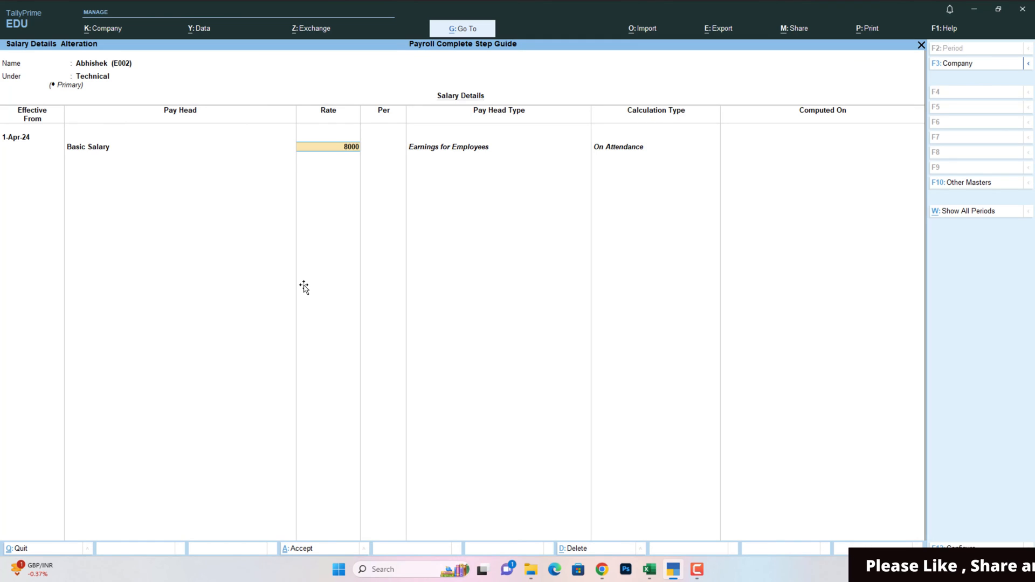
{"action": "key", "text": "Return"}
- Add Conveyance at 50 and Overtime at 20 per hour
{"action": "key", "text": "Down"}
{"action": "key", "text": "Down"}
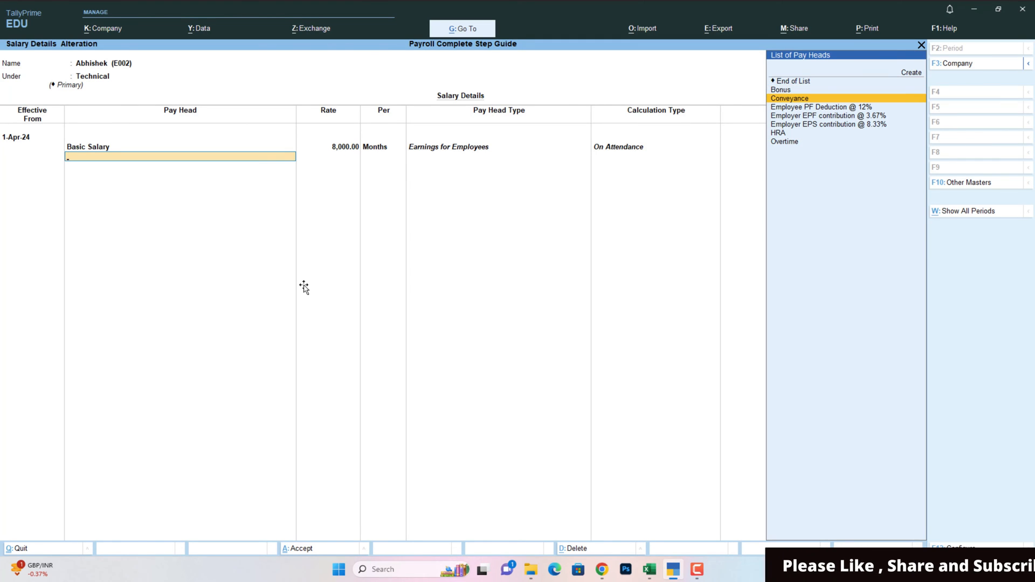
{"action": "key", "text": "Return"}
{"action": "key", "text": "alt+Tab"}
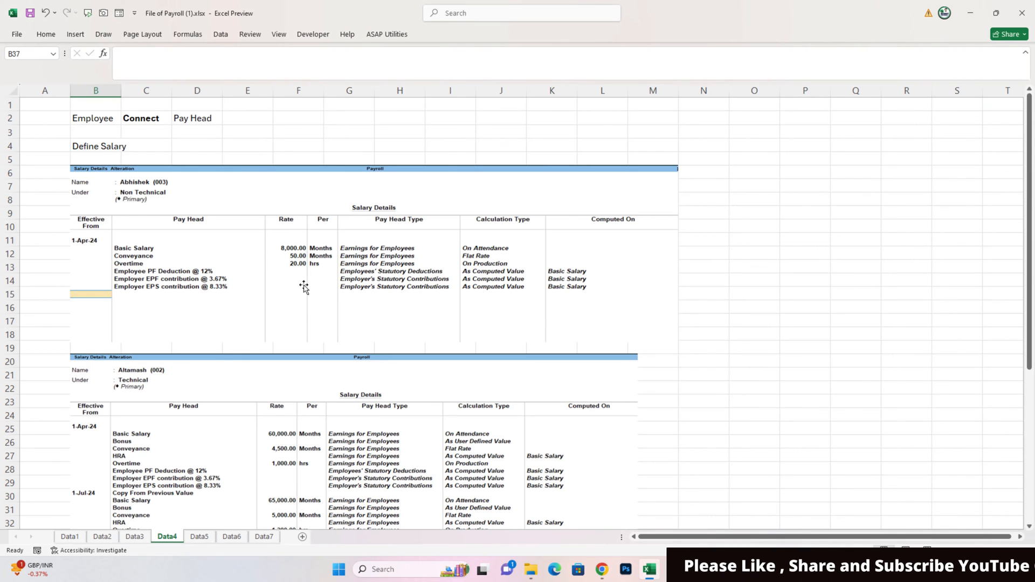
{"action": "key", "text": "alt+Tab"}
{"action": "type", "text": "50"}
{"action": "key", "text": "Return"}
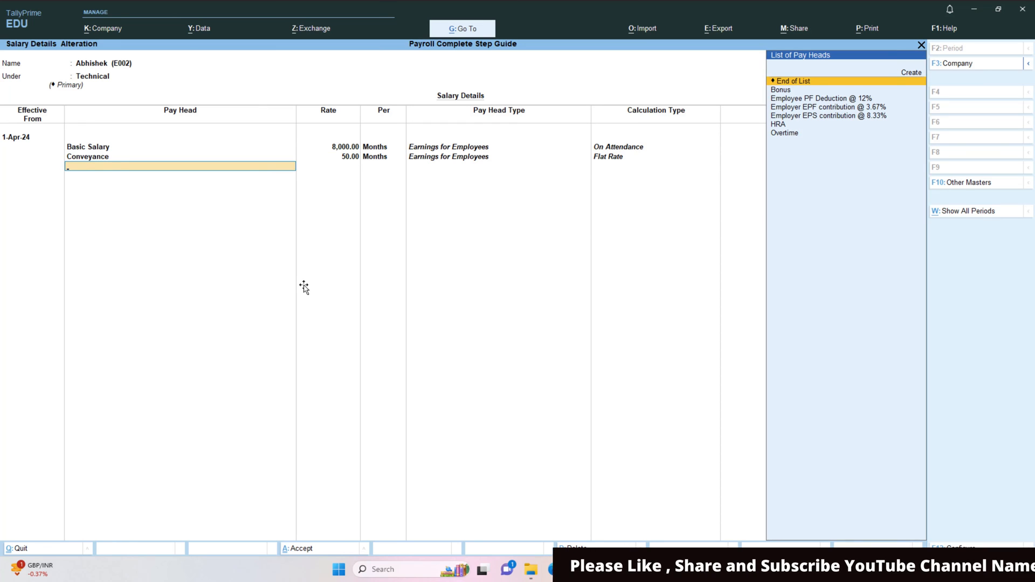
{"action": "key", "text": "Down"}
{"action": "key", "text": "Down"}
{"action": "key", "text": "Down"}
{"action": "key", "text": "Down"}
{"action": "key", "text": "Down"}
{"action": "key", "text": "Down"}
{"action": "key", "text": "Return"}
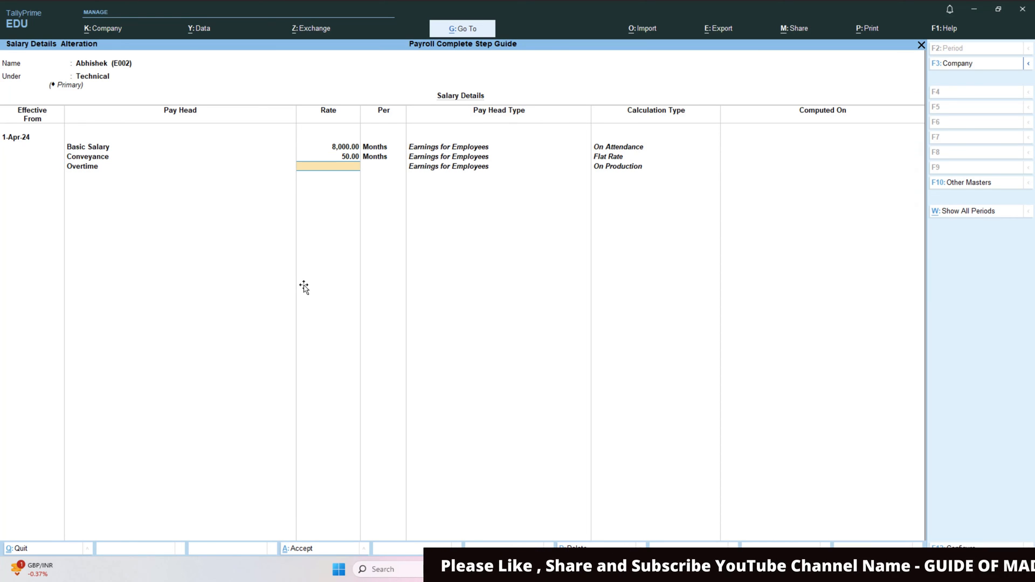
{"action": "type", "text": "20"}
{"action": "key", "text": "Return"}
{"action": "key", "text": "Return"}
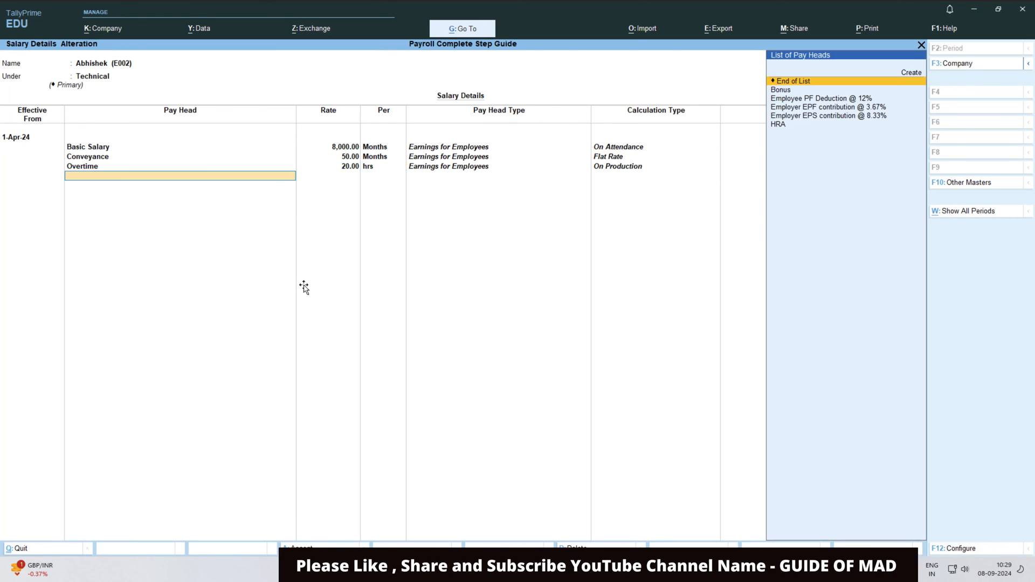
- Add HRA, Employee PF 12%, Employer EPF 3.67% and EPS 8.33% heads, then save
{"action": "key", "text": "Down"}
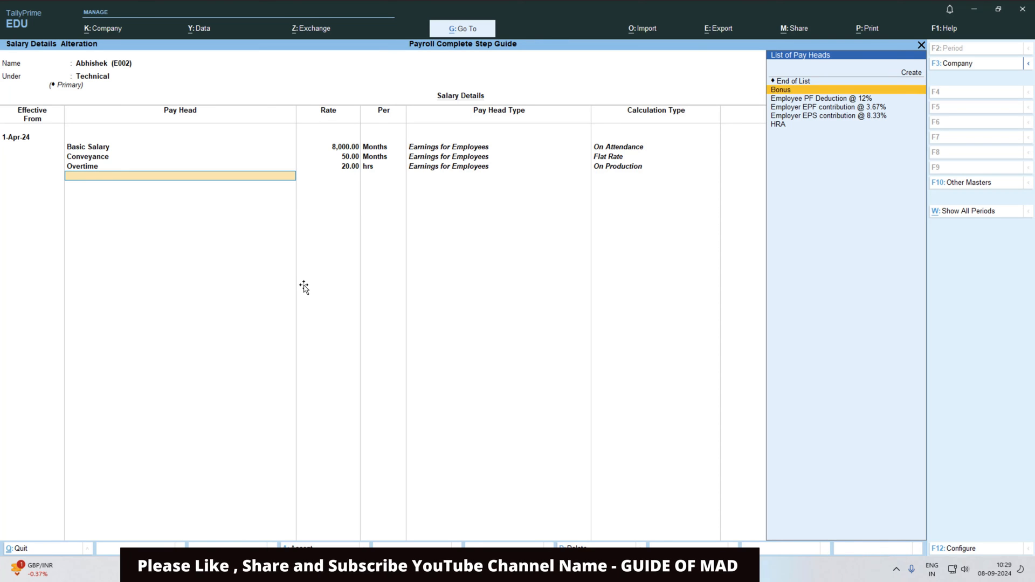
{"action": "key", "text": "Down"}
{"action": "key", "text": "Down"}
{"action": "key", "text": "Down"}
{"action": "key", "text": "Down"}
{"action": "key", "text": "Return"}
{"action": "key", "text": "Down"}
{"action": "key", "text": "Down"}
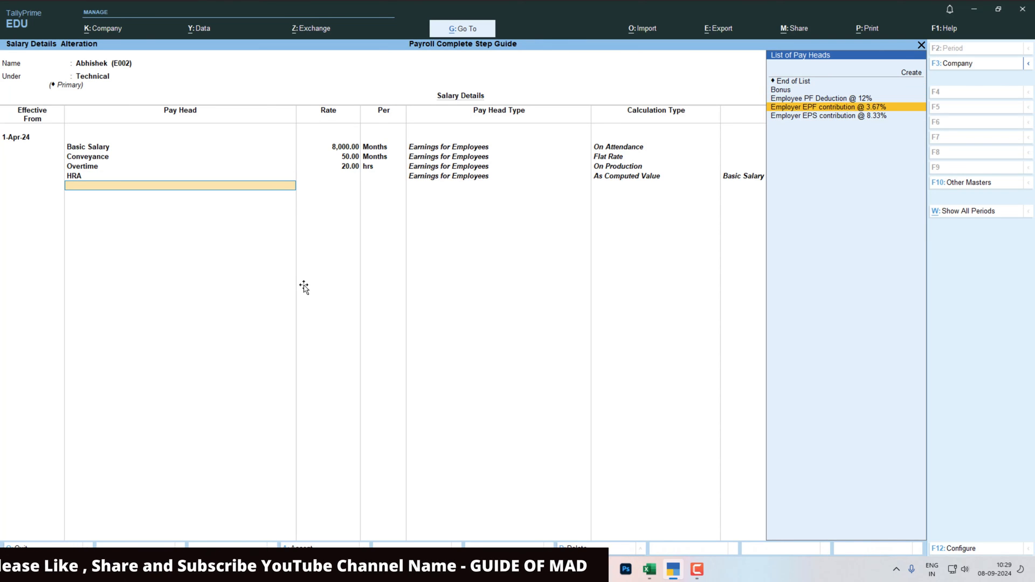
{"action": "key", "text": "Return"}
{"action": "key", "text": "Down"}
{"action": "key", "text": "Down"}
{"action": "key", "text": "Return"}
{"action": "key", "text": "Down"}
{"action": "key", "text": "Down"}
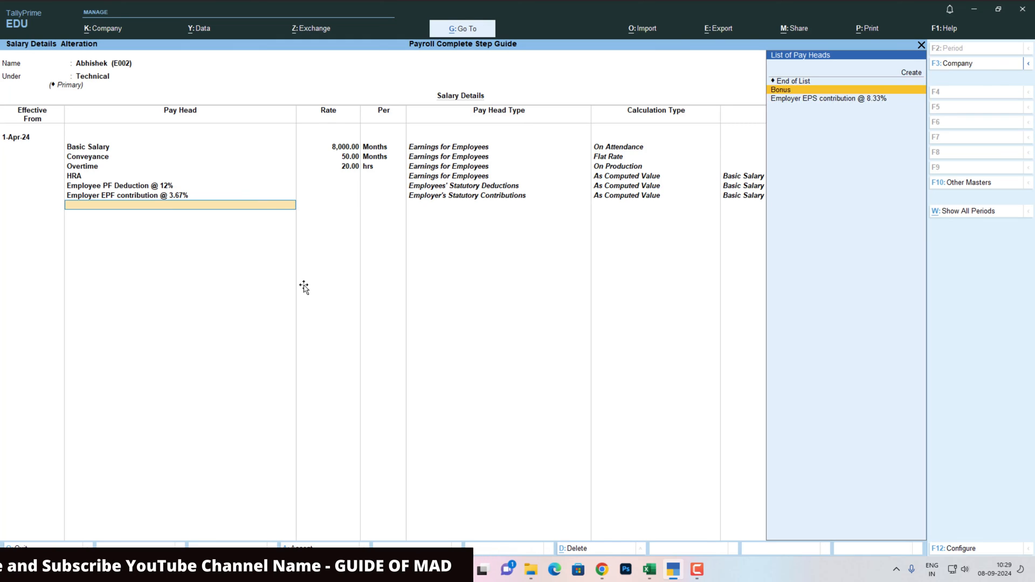
{"action": "key", "text": "Return"}
{"action": "key", "text": "Return"}
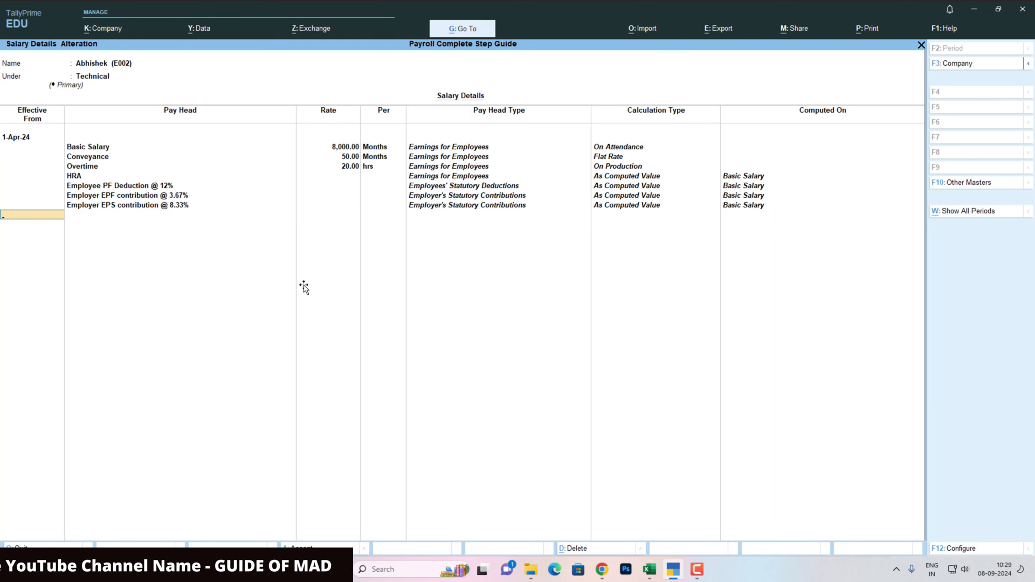
{"action": "key", "text": "Return"}
{"action": "key", "text": "Return"}
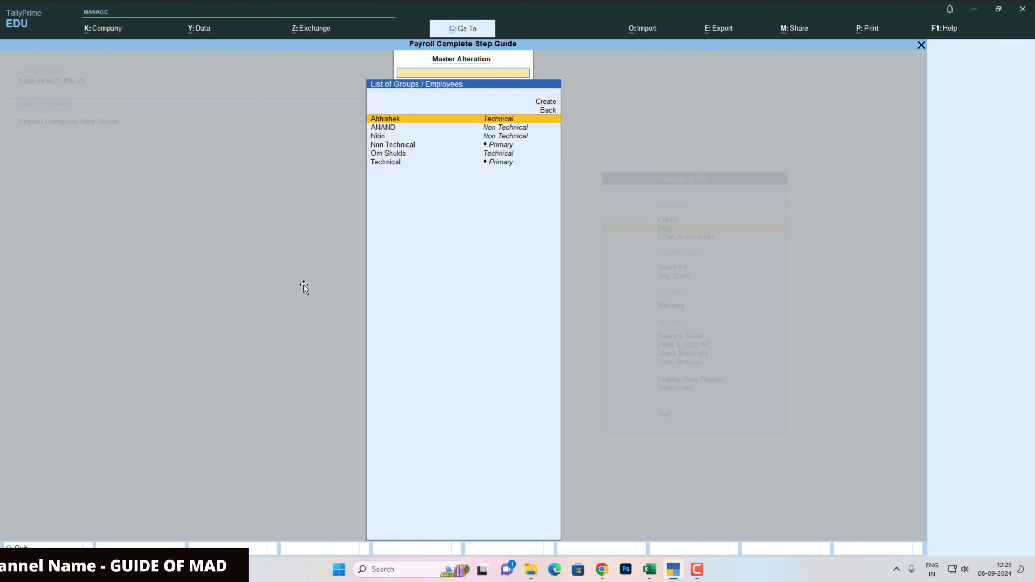
- Start the next employee's 1-Apr-24 salary with Basic Salary 65,000 and Conveyance 3,500
{"action": "key", "text": "Down"}
{"action": "key", "text": "Return"}
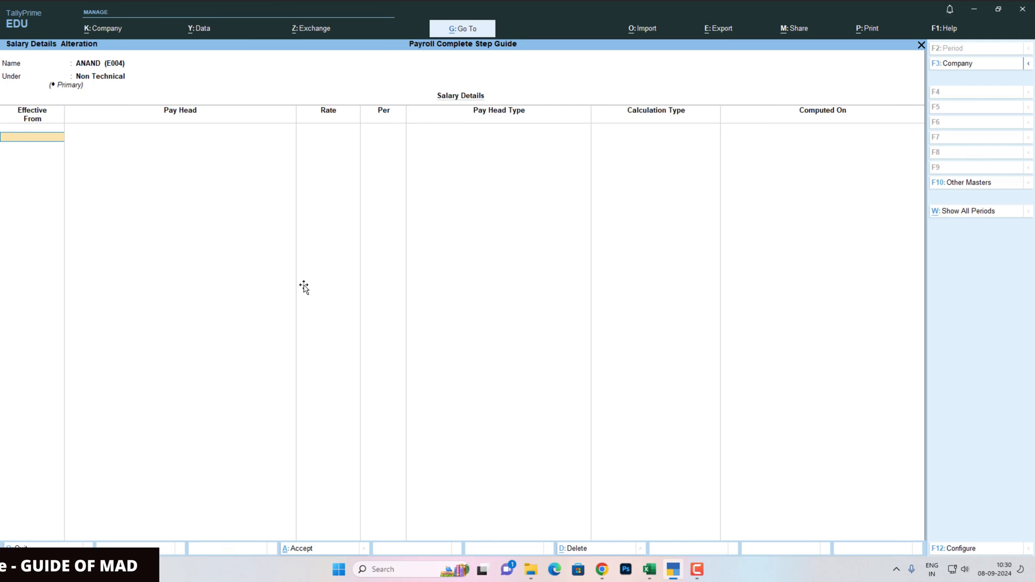
{"action": "key", "text": "Return"}
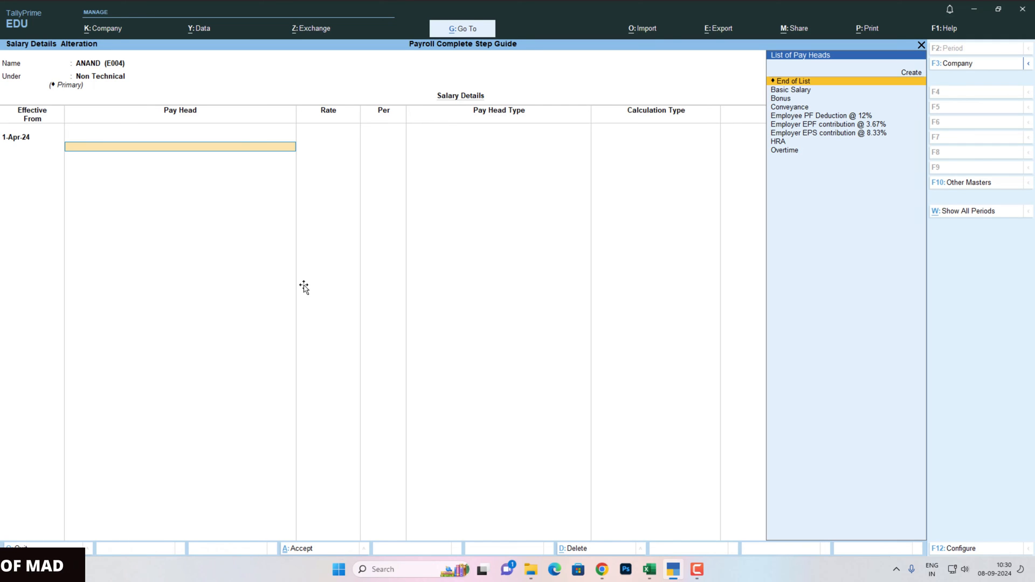
{"action": "key", "text": "Down"}
{"action": "key", "text": "Return"}
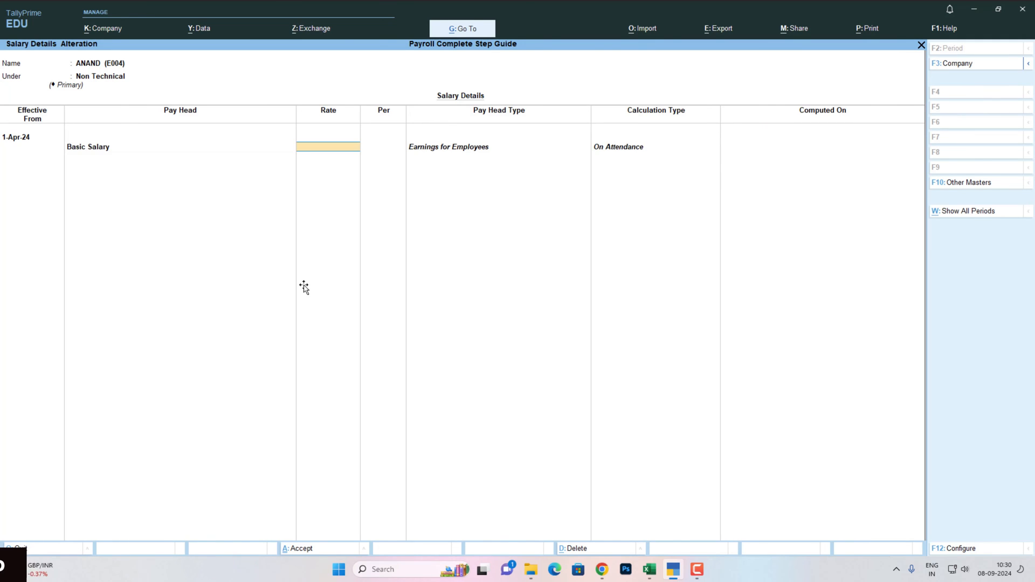
{"action": "type", "text": "65,000"}
{"action": "key", "text": "Return"}
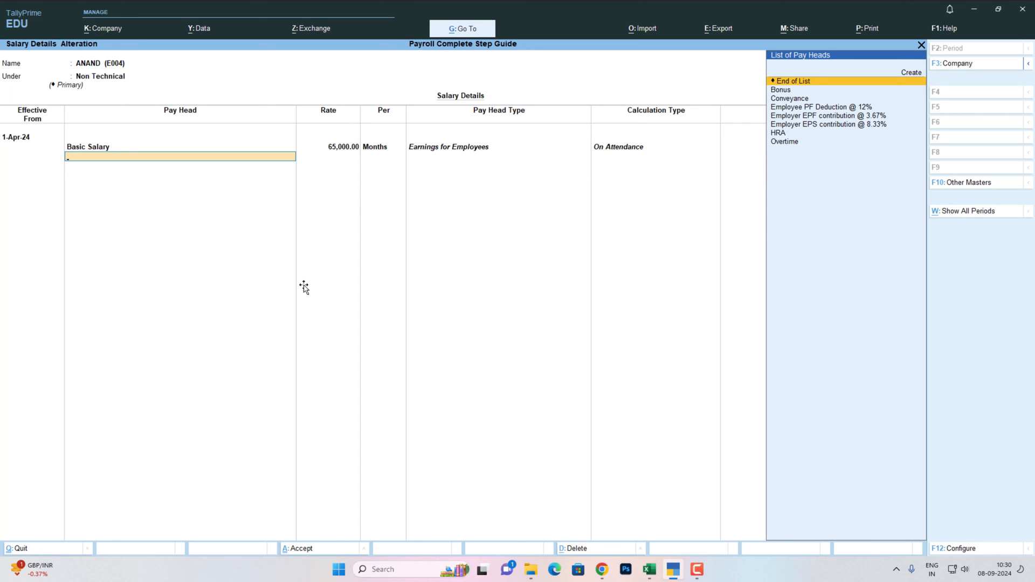
{"action": "key", "text": "Down"}
{"action": "key", "text": "Down"}
{"action": "key", "text": "Down"}
{"action": "key", "text": "Up"}
{"action": "key", "text": "Return"}
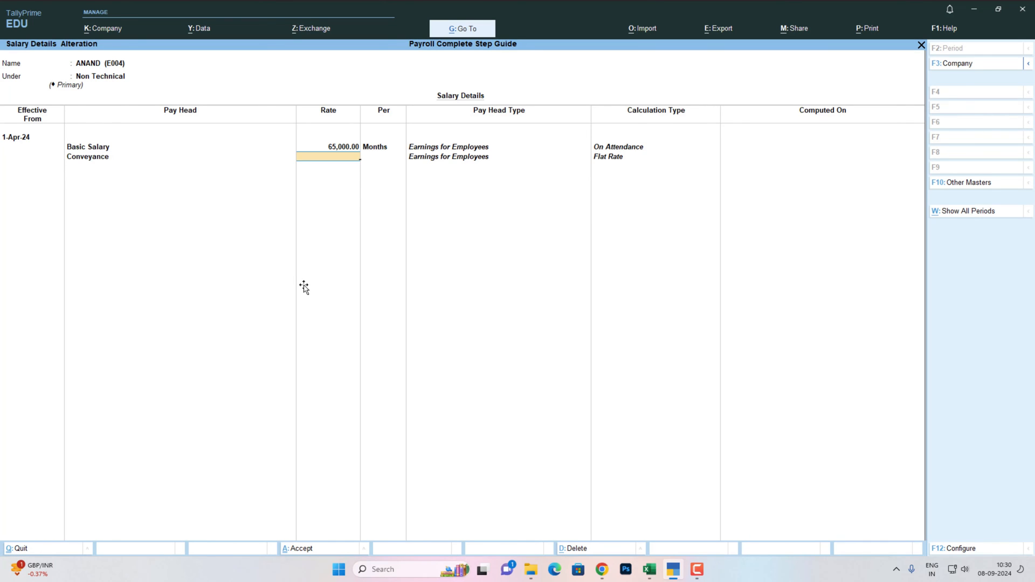
{"action": "key", "text": "Return"}
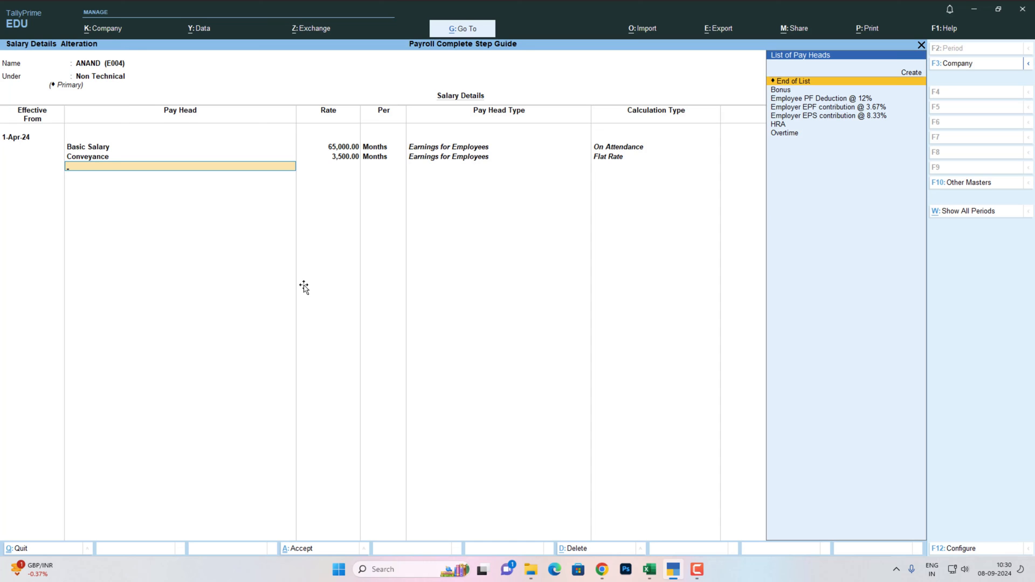
- Add Overtime at 200/hr, Bonus, HRA, Employee PF 12%, Employer EPF 3.67% and EPS 8.33% heads
{"action": "key", "text": "Down"}
{"action": "key", "text": "Down"}
{"action": "key", "text": "Down"}
{"action": "key", "text": "Down"}
{"action": "key", "text": "Down"}
{"action": "key", "text": "Down"}
{"action": "key", "text": "Return"}
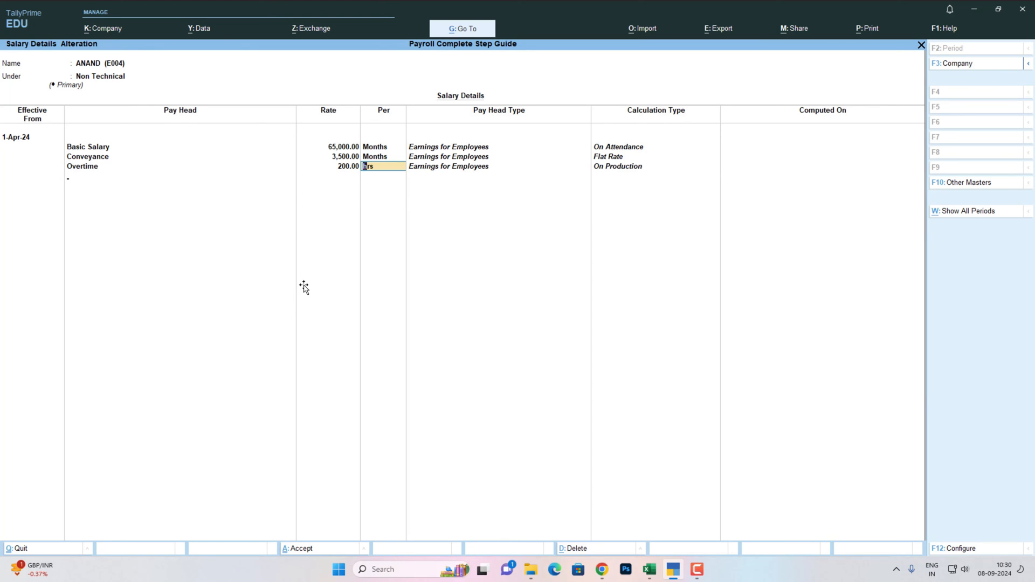
{"action": "key", "text": "Return"}
{"action": "key", "text": "Down"}
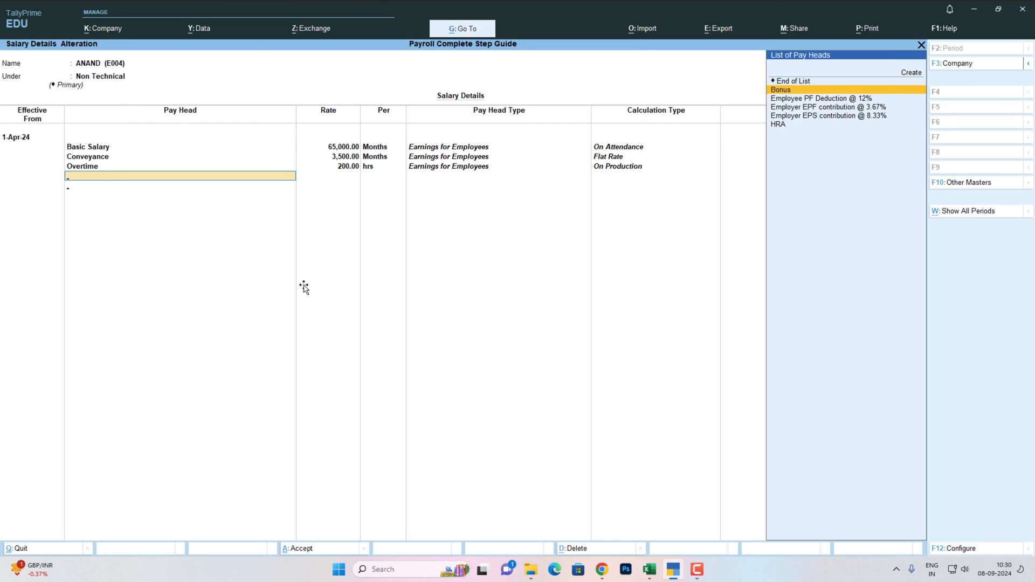
{"action": "key", "text": "Return"}
{"action": "key", "text": "Down"}
{"action": "key", "text": "Down"}
{"action": "key", "text": "Down"}
{"action": "key", "text": "Down"}
{"action": "key", "text": "Return"}
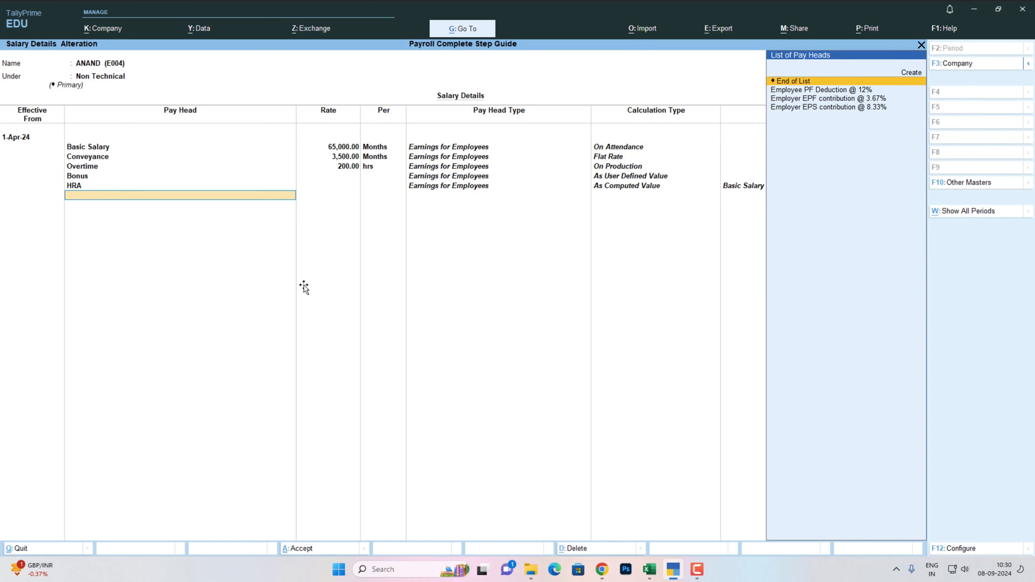
{"action": "key", "text": "Down"}
{"action": "key", "text": "Return"}
{"action": "key", "text": "Down"}
{"action": "key", "text": "Return"}
{"action": "key", "text": "Down"}
{"action": "key", "text": "Return"}
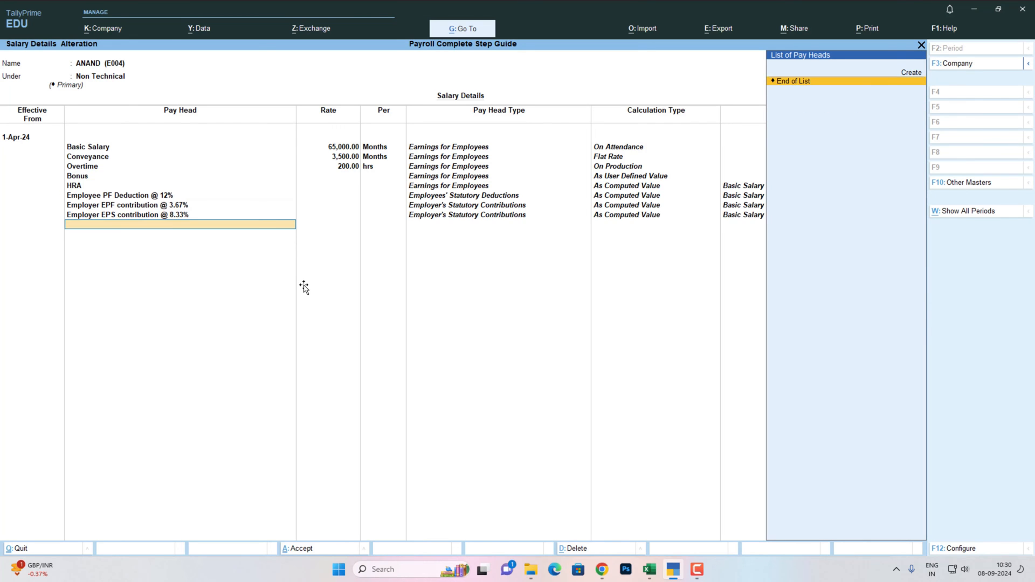
{"action": "key", "text": "Return"}
{"action": "type", "text": "1.4"}
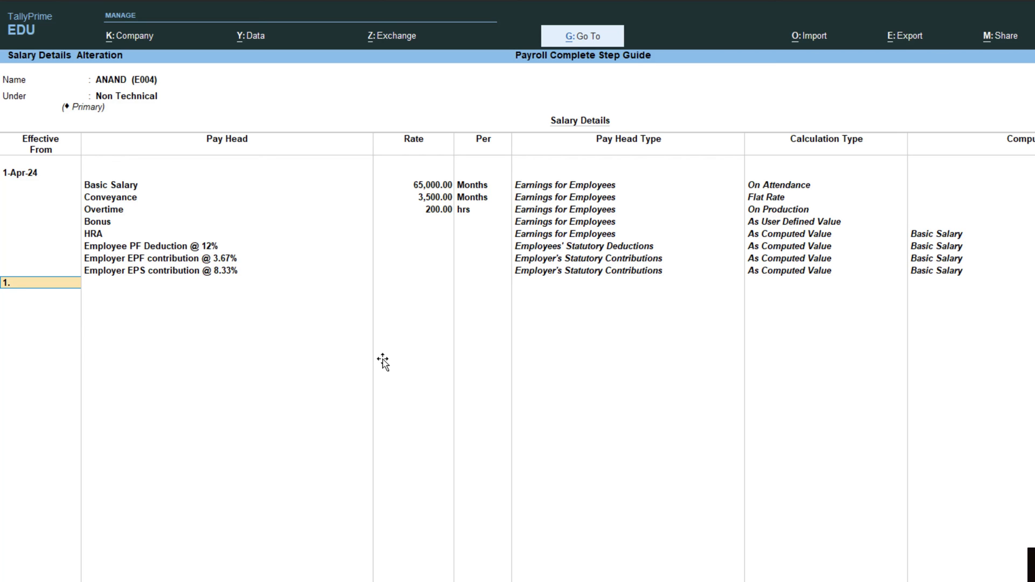
- Add ANAND's 1-Jul-24 revision copied from April with Basic Salary 67,000, then save
{"action": "key", "text": "Return"}
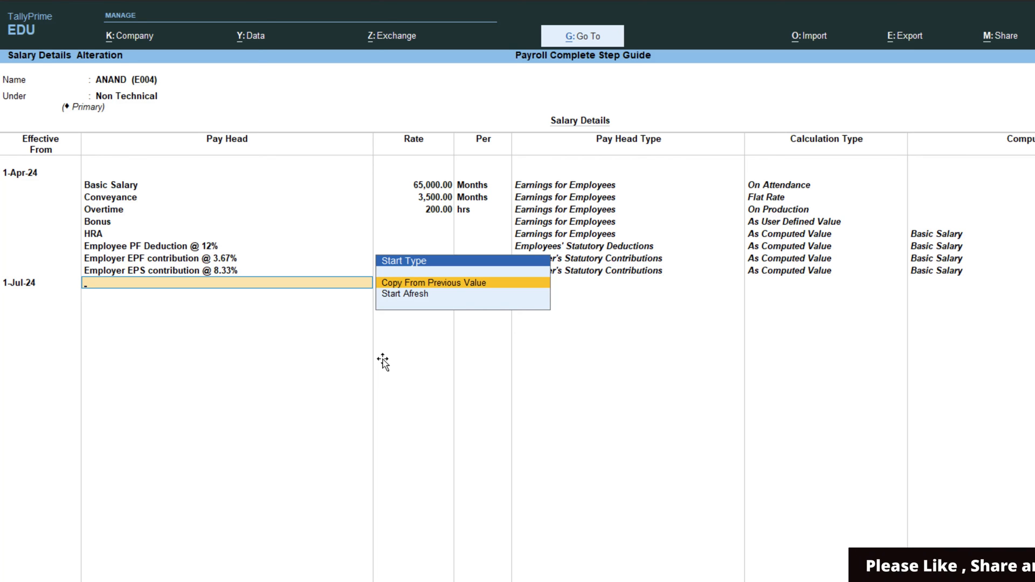
{"action": "key", "text": "Return"}
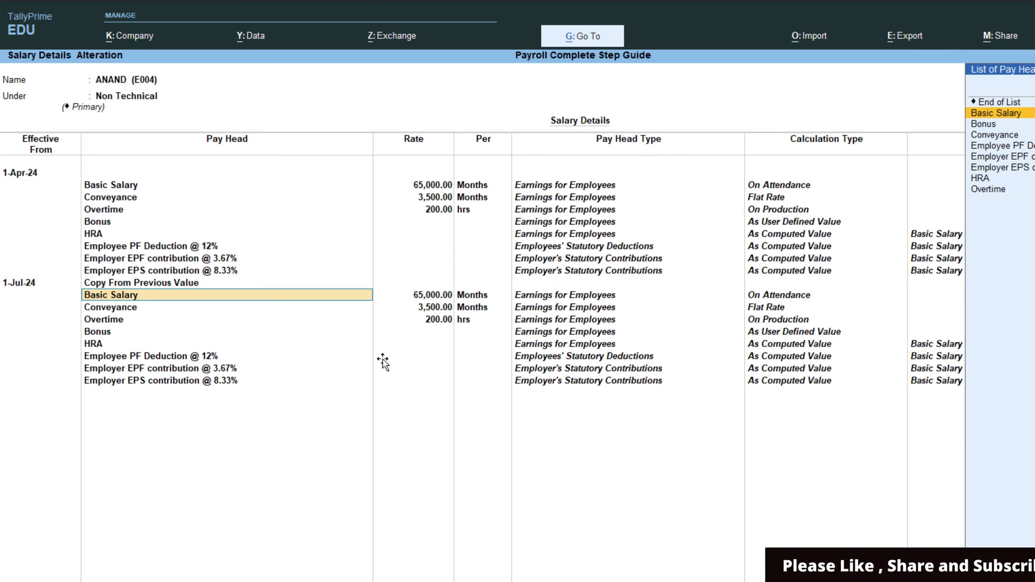
{"action": "key", "text": "Return"}
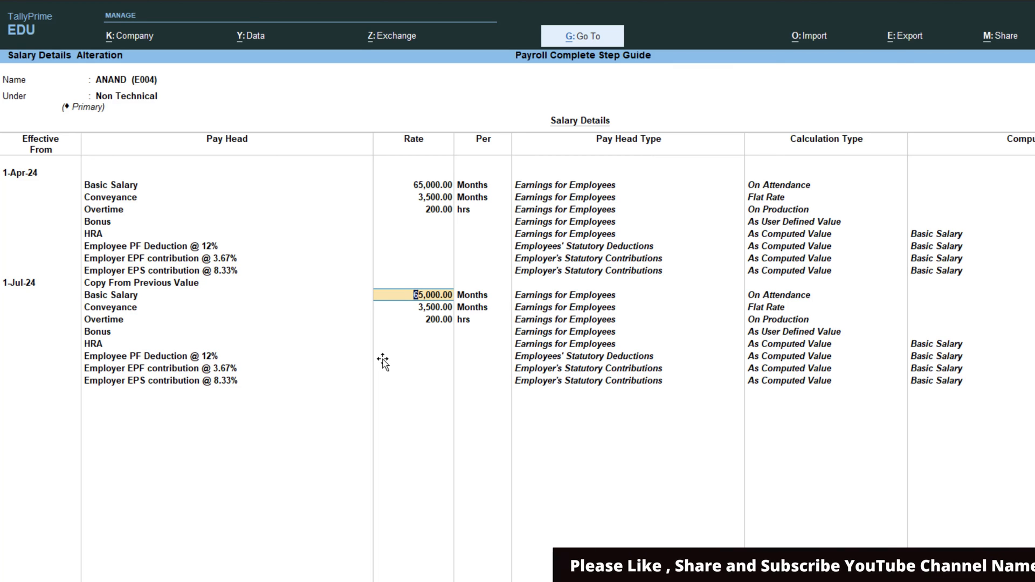
{"action": "type", "text": "67,000"}
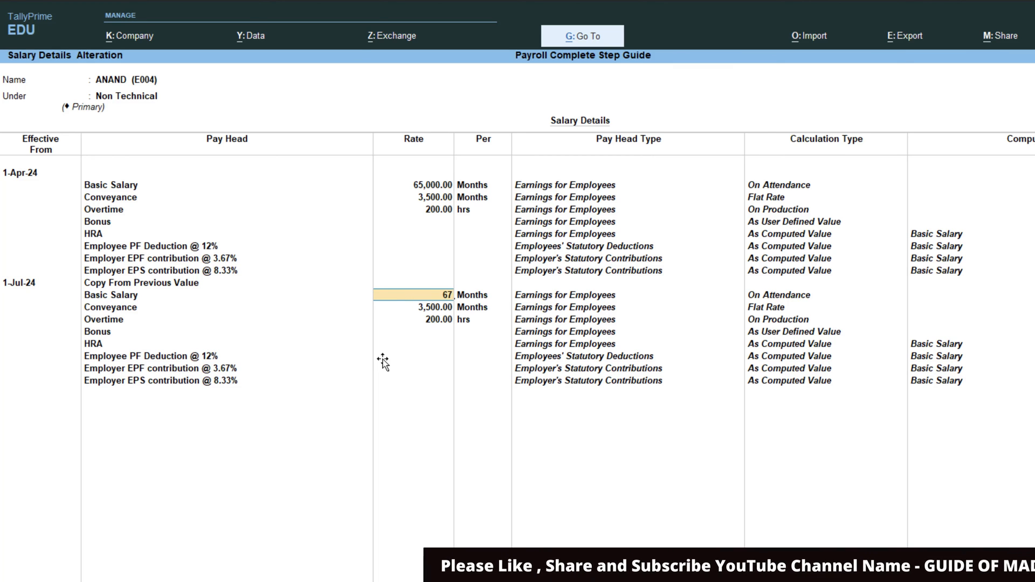
{"action": "key", "text": "Return"}
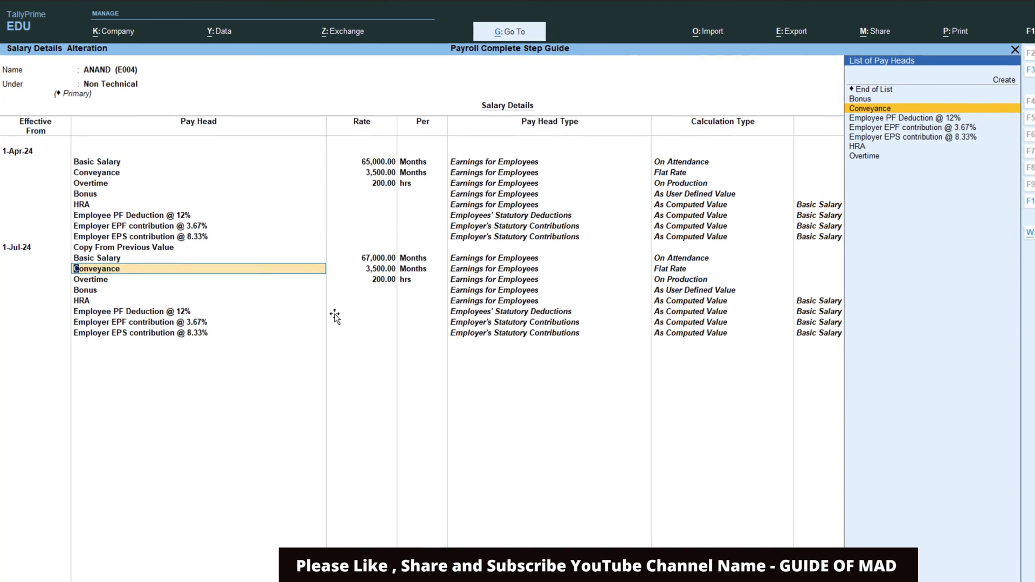
{"action": "key", "text": "Return"}
{"action": "key", "text": "Return"}
{"action": "key", "text": "Return"}
{"action": "key", "text": "Return"}
{"action": "key", "text": "Return"}
{"action": "key", "text": "Return"}
{"action": "key", "text": "Return"}
{"action": "key", "text": "Return"}
{"action": "key", "text": "Return"}
{"action": "key", "text": "Return"}
{"action": "key", "text": "Return"}
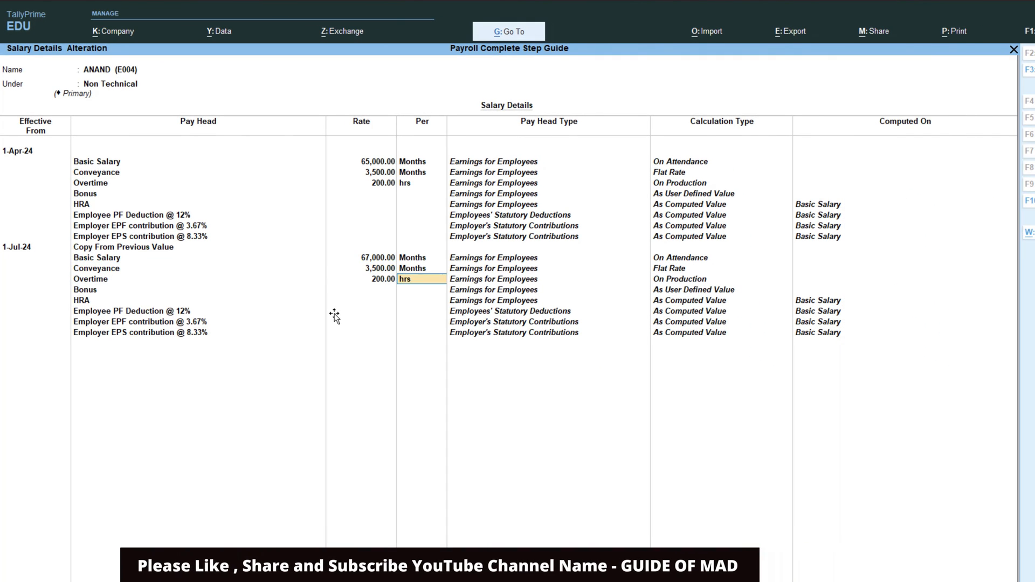
{"action": "key", "text": "Return"}
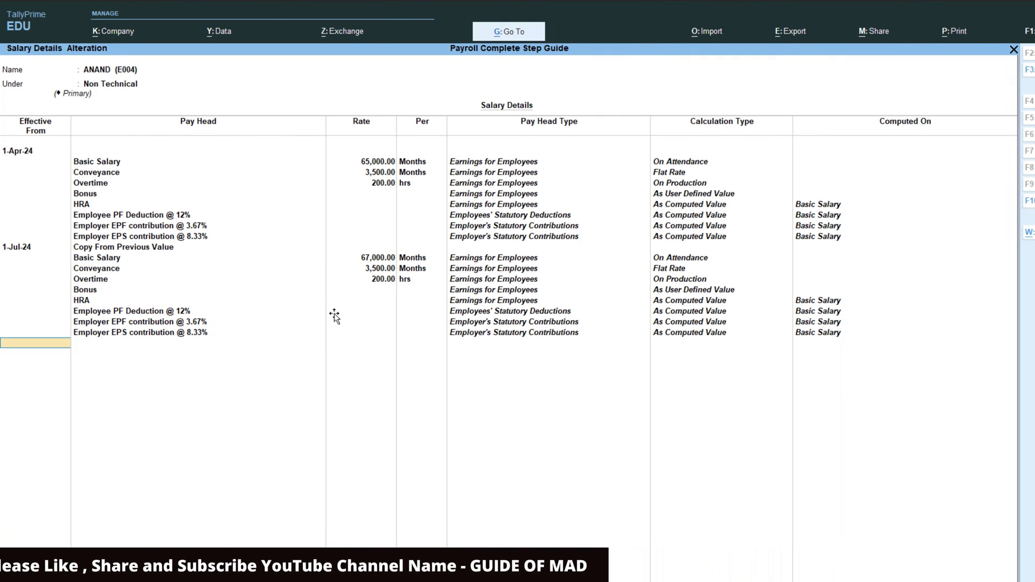
{"action": "key", "text": "Return"}
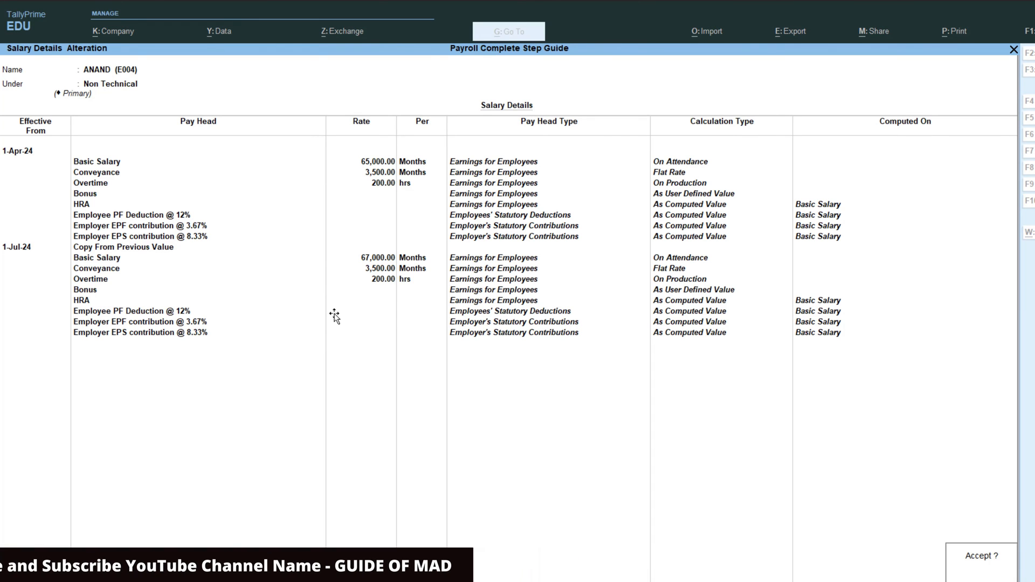
{"action": "key", "text": "Return"}
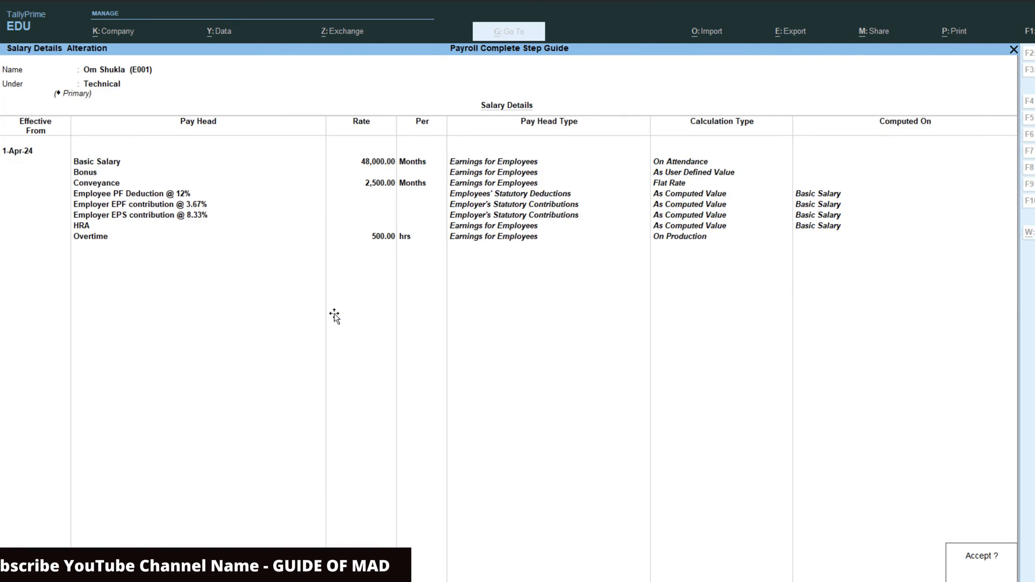
{"action": "key", "text": "Return"}
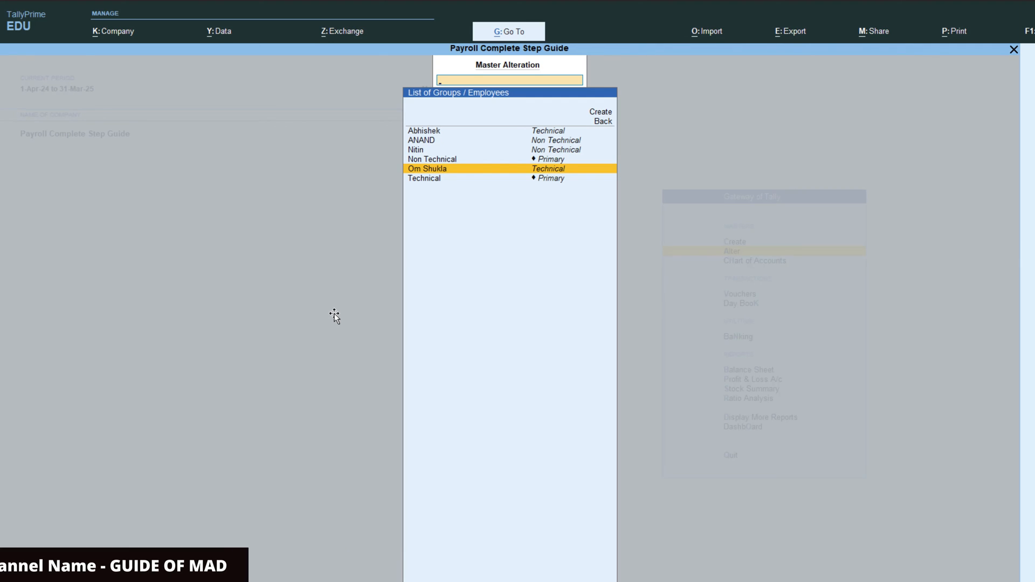
{"action": "key", "text": "Escape"}
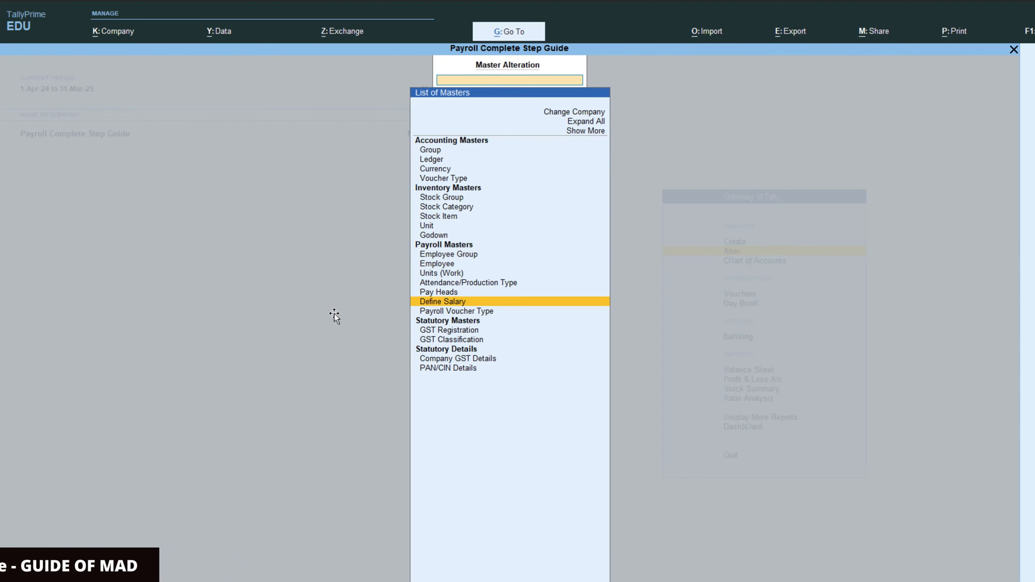
{"action": "key", "text": "Escape"}
- Review the 31-May-24 attendance reference on Excel's Data5 sheet, then return to Tally vouchers
{"action": "key", "text": "alt+Tab"}
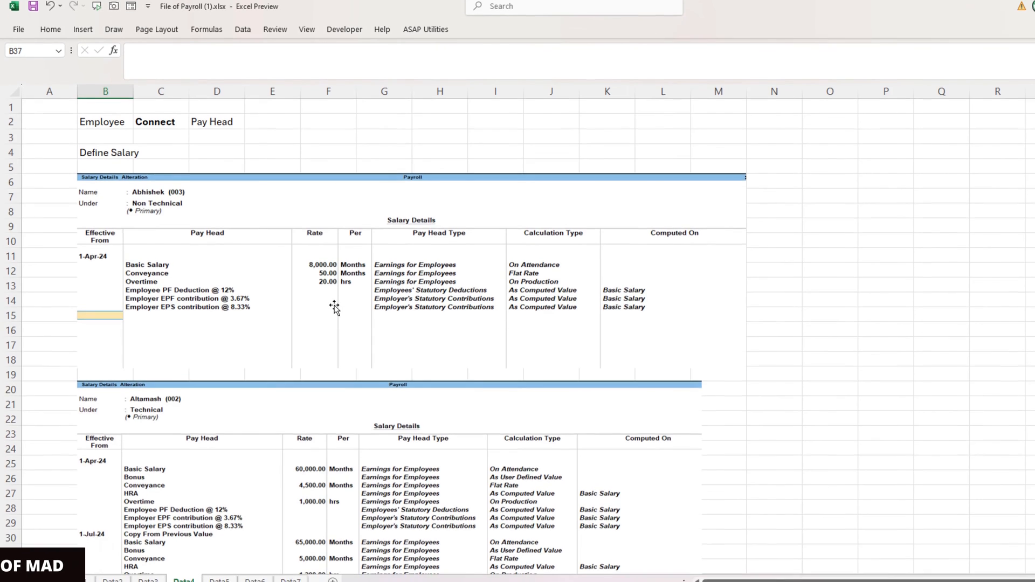
{"action": "scroll", "coordinate": [335, 315], "scroll_direction": "down", "scroll_amount": 8}
{"action": "scroll", "coordinate": [334, 257], "scroll_direction": "down", "scroll_amount": 1}
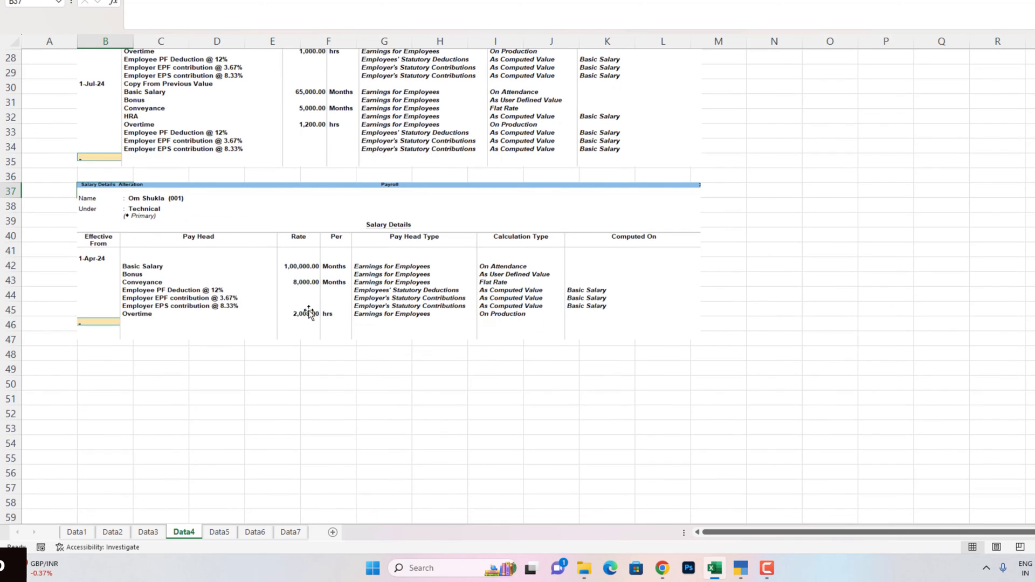
{"action": "left_click", "coordinate": [220, 532]}
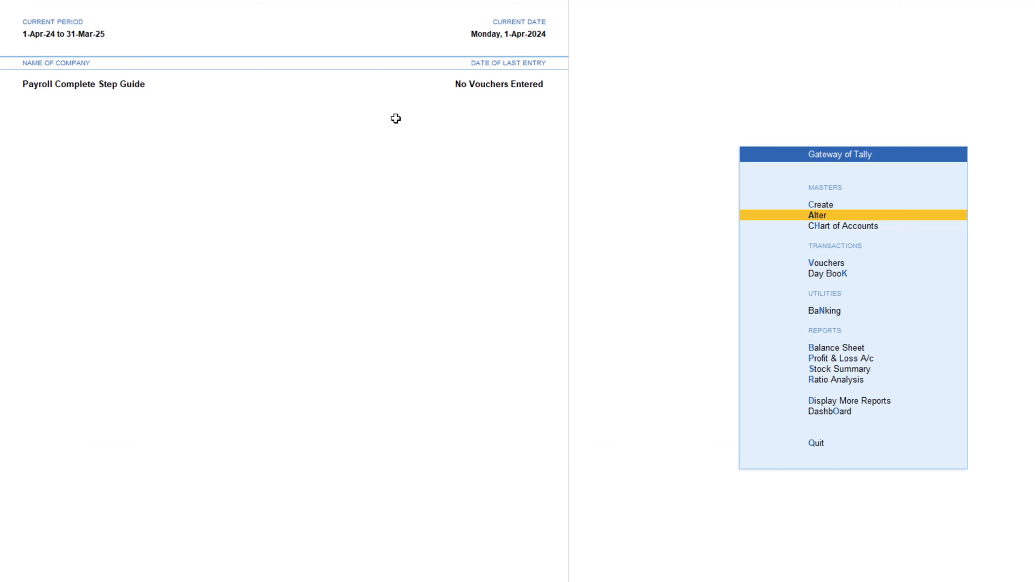
{"action": "key", "text": "Down"}
{"action": "key", "text": "Down"}
{"action": "key", "text": "Return"}
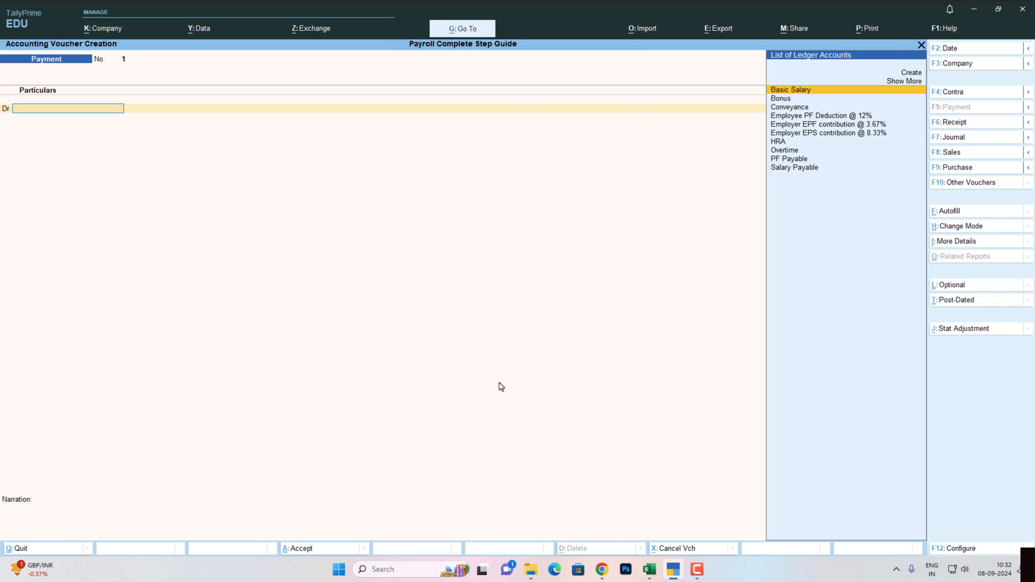
- Start an Attendance voucher dated 31-May-24
{"action": "left_click", "coordinate": [939, 184]}
{"action": "key", "text": "Down"}
{"action": "key", "text": "Down"}
{"action": "key", "text": "Down"}
{"action": "key", "text": "Down"}
{"action": "key", "text": "Down"}
{"action": "key", "text": "Down"}
{"action": "key", "text": "Down"}
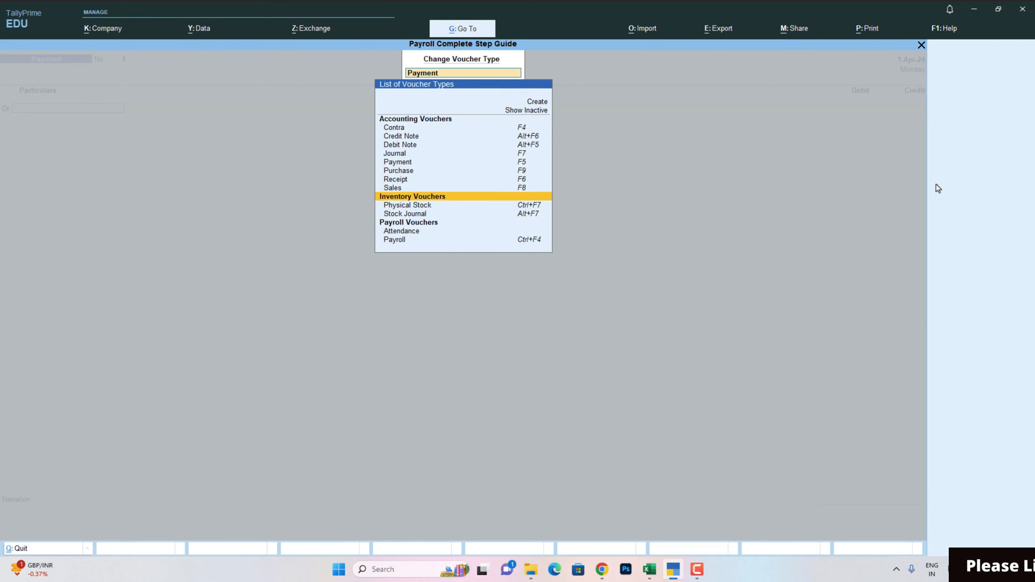
{"action": "key", "text": "Down"}
{"action": "key", "text": "Return"}
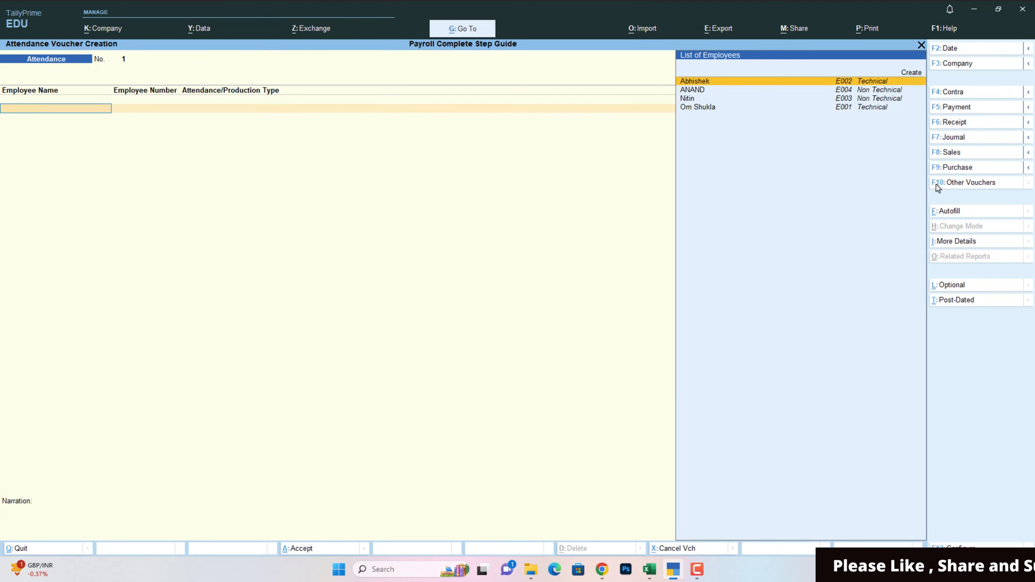
{"action": "key", "text": "F2"}
{"action": "type", "text": "31.5"}
{"action": "key", "text": "Return"}
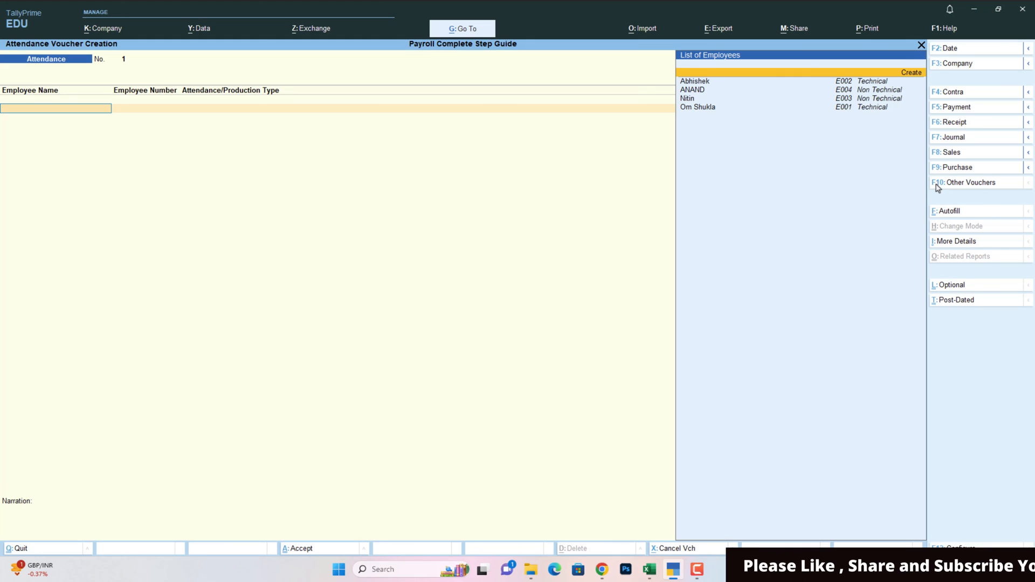
- Record 28 present days and 28 overtime hours for Abhishek, then accept the voucher
{"action": "key", "text": "Down"}
{"action": "key", "text": "Return"}
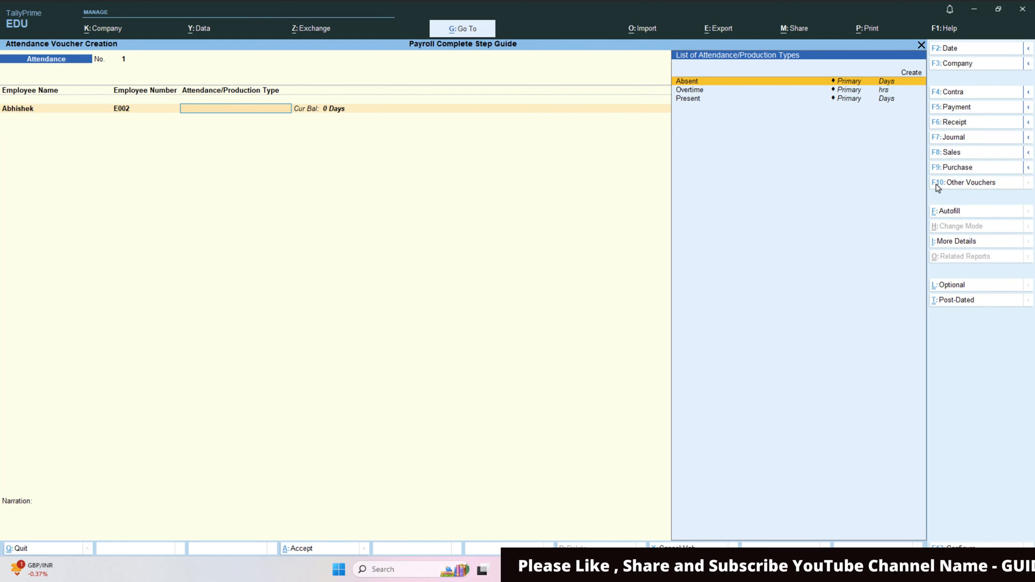
{"action": "key", "text": "Down"}
{"action": "key", "text": "Down"}
{"action": "key", "text": "Return"}
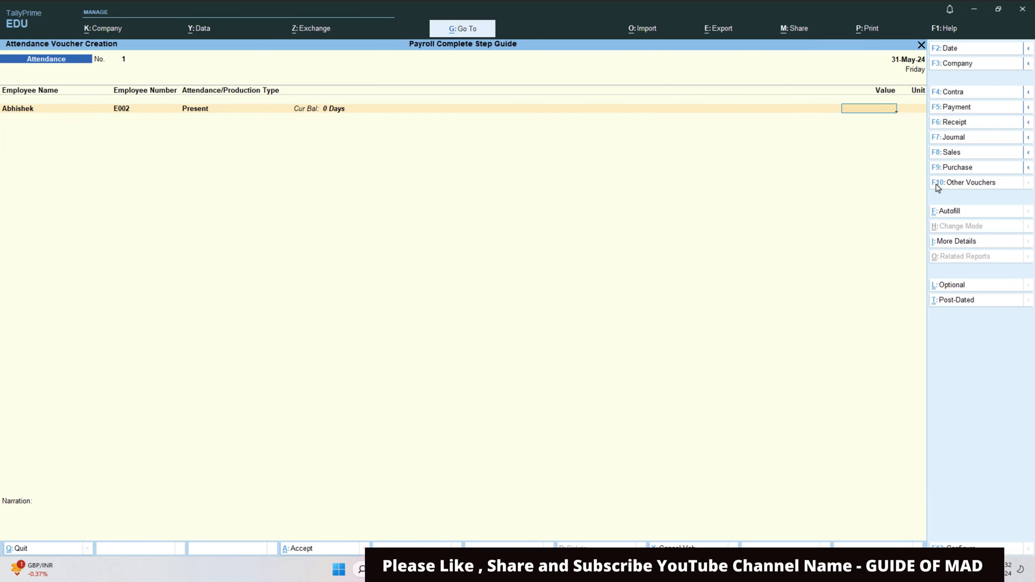
{"action": "type", "text": "28"}
{"action": "key", "text": "Return"}
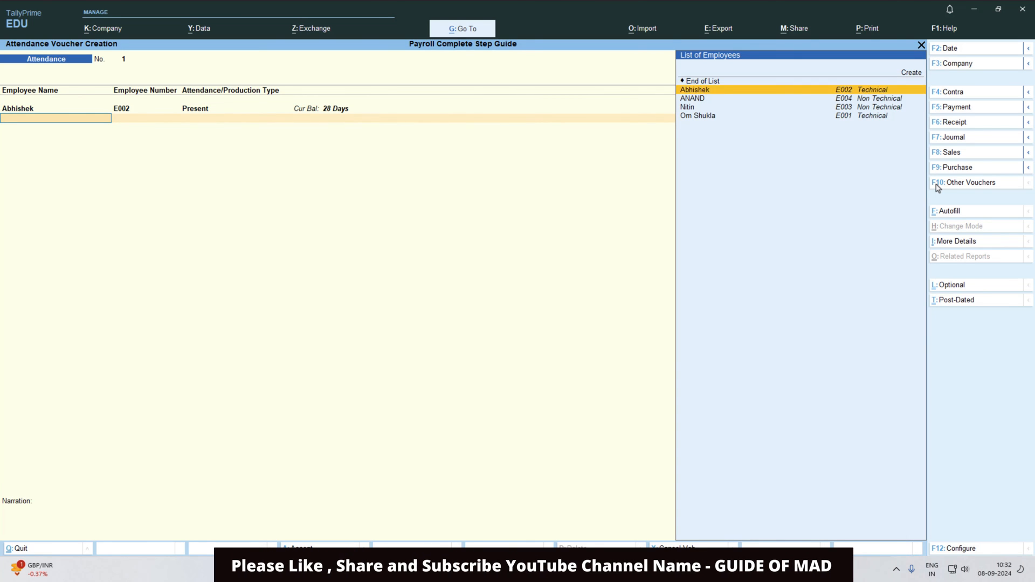
{"action": "key", "text": "Return"}
{"action": "key", "text": "Down"}
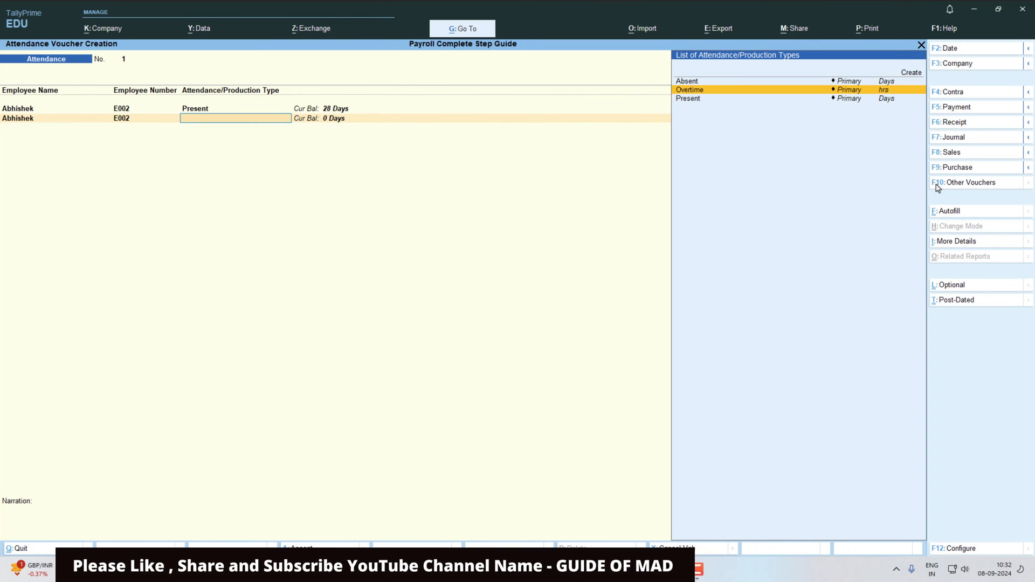
{"action": "key", "text": "Return"}
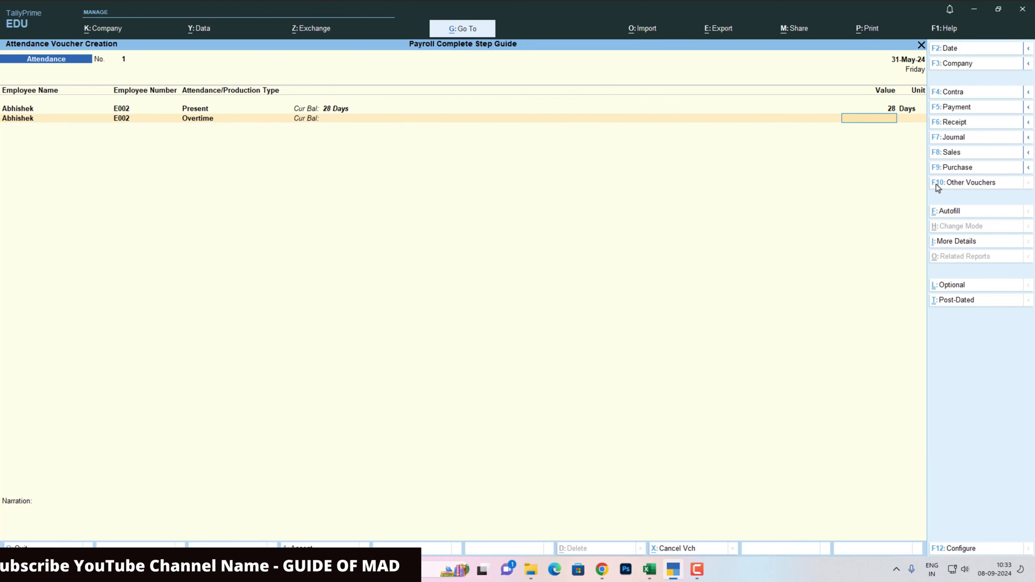
{"action": "type", "text": "28"}
{"action": "key", "text": "Return"}
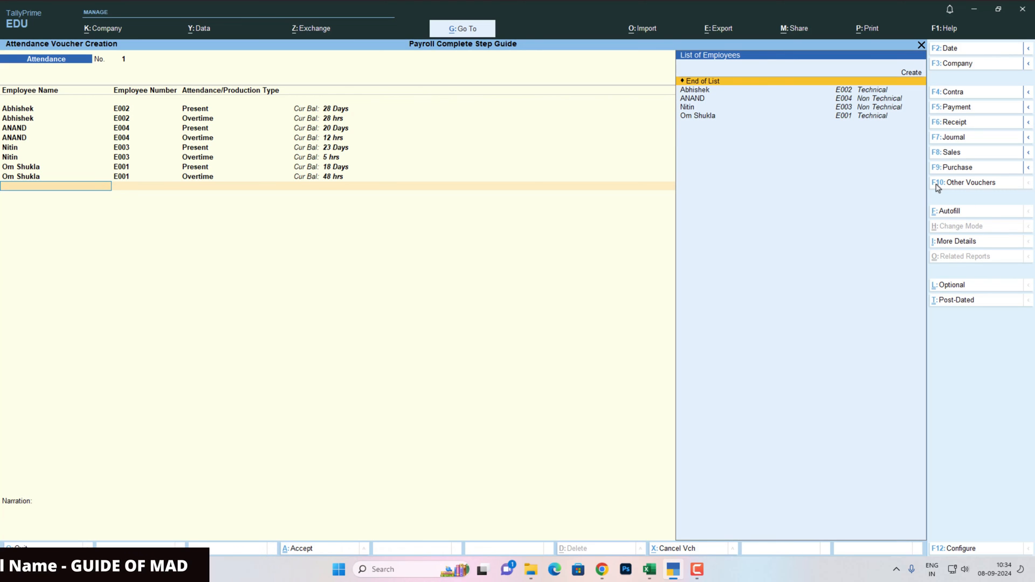
{"action": "key", "text": "Return"}
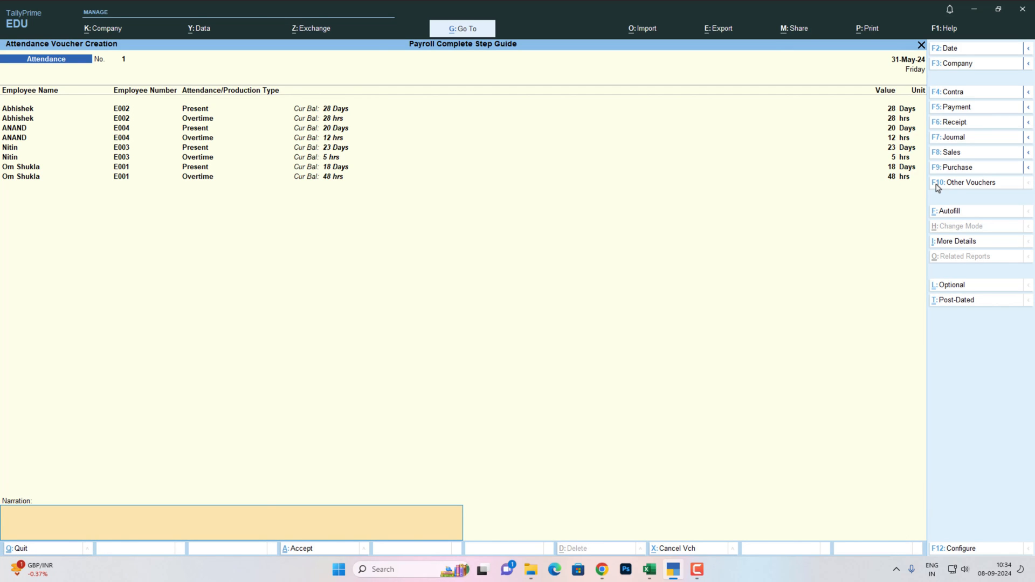
{"action": "key", "text": "Return"}
{"action": "key", "text": "Return"}
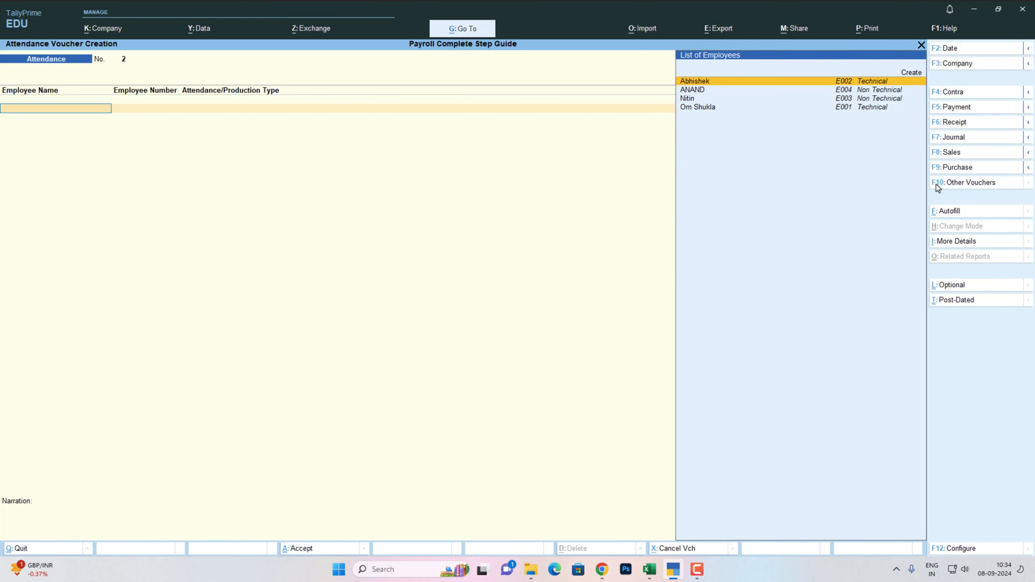
- Check the payroll voucher references on Excel's Data6 sheet and switch to a Payroll voucher
{"action": "key", "text": "alt+Tab"}
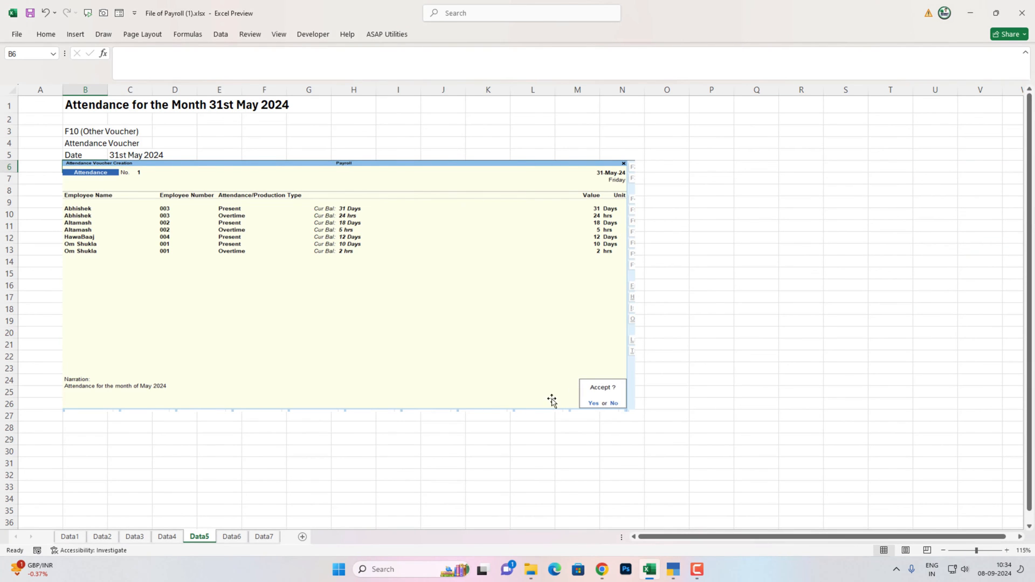
{"action": "left_click", "coordinate": [232, 537]}
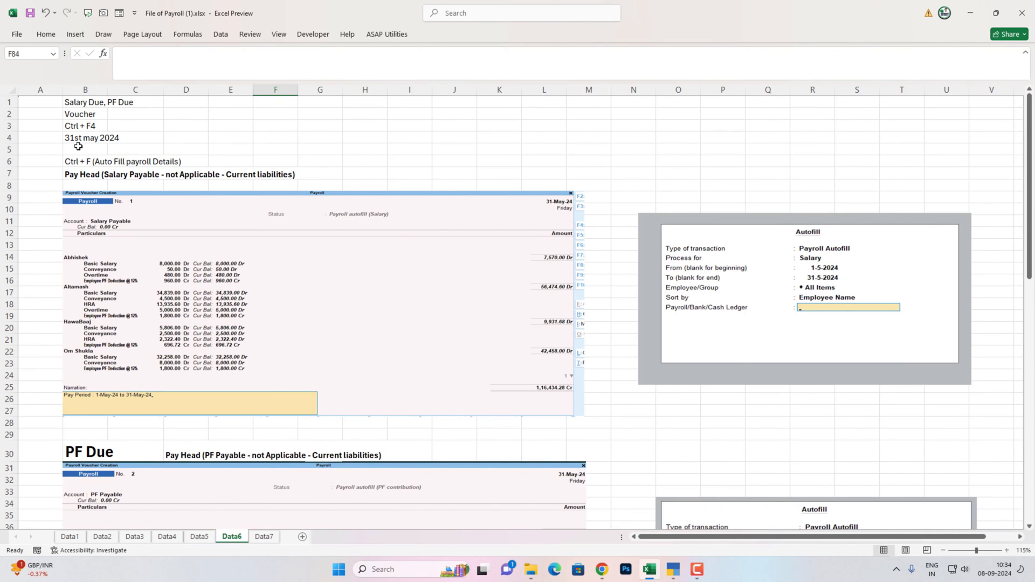
{"action": "key", "text": "alt+Tab"}
{"action": "key", "text": "ctrl+F4"}
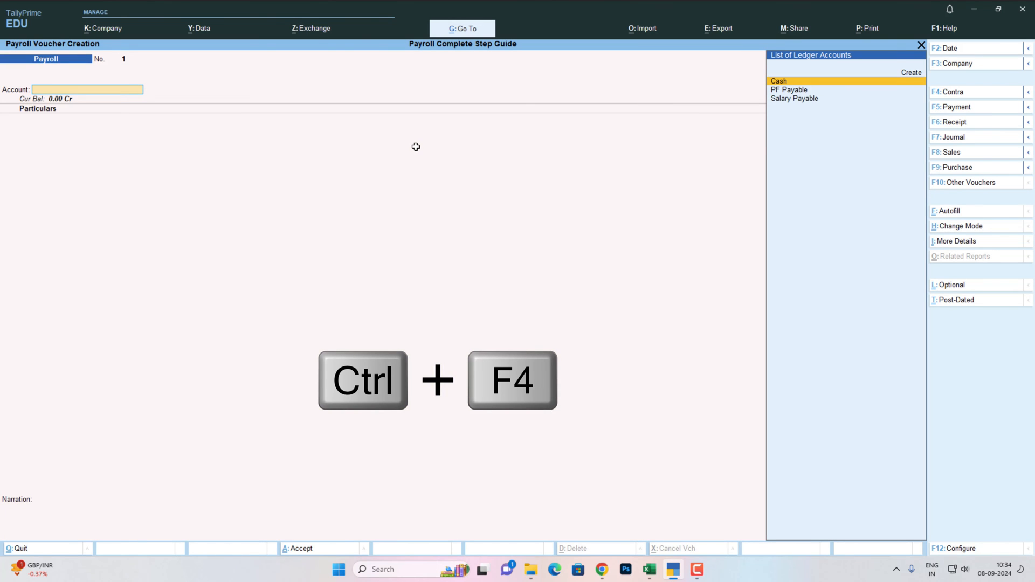
- Autofill May 2024 salaries (1-5-2024 to 31-5-2024) against Salary Payable and save
{"action": "key", "text": "ctrl+f"}
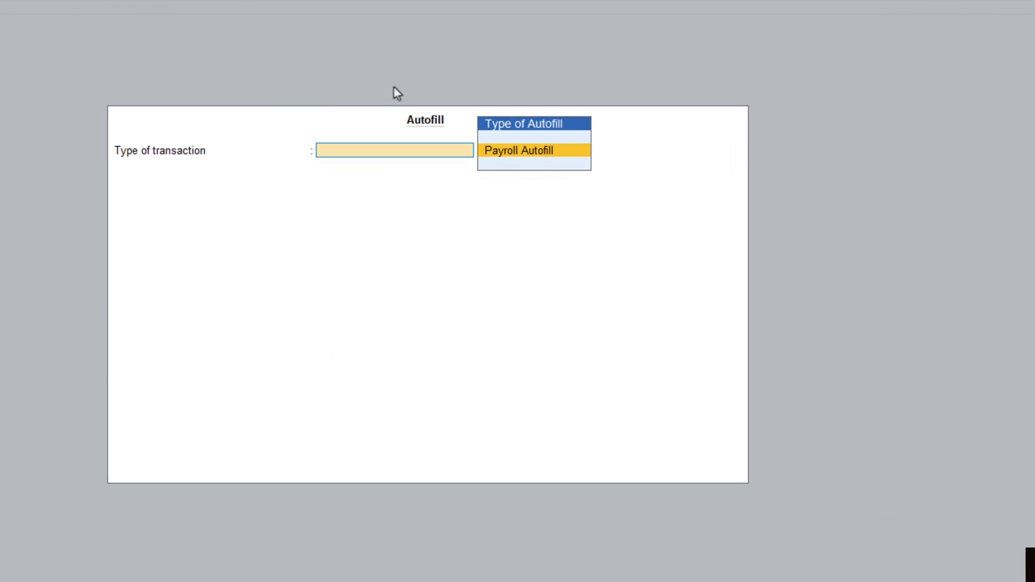
{"action": "key", "text": "Return"}
{"action": "key", "text": "Down"}
{"action": "key", "text": "Down"}
{"action": "key", "text": "Down"}
{"action": "key", "text": "Down"}
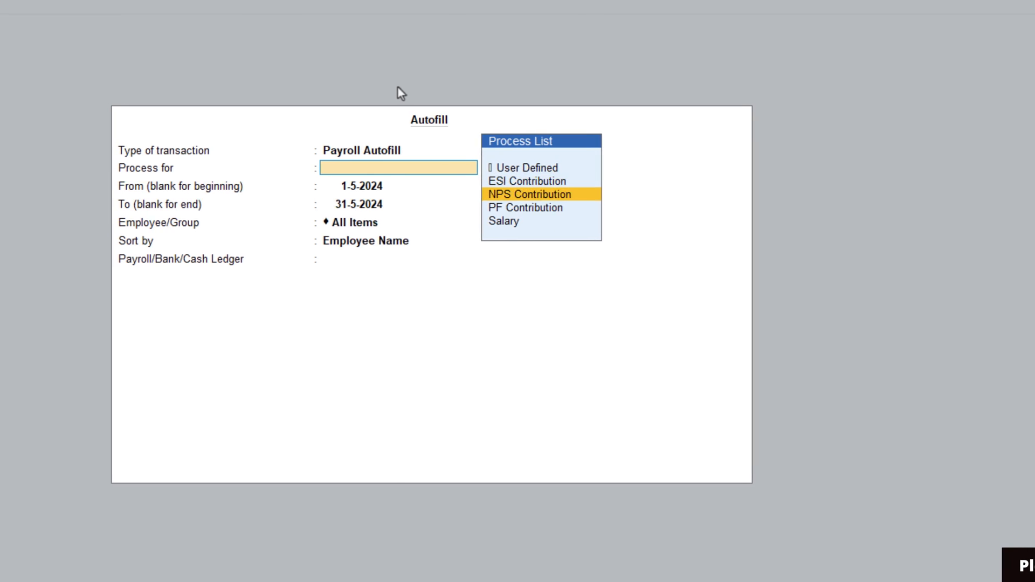
{"action": "key", "text": "Return"}
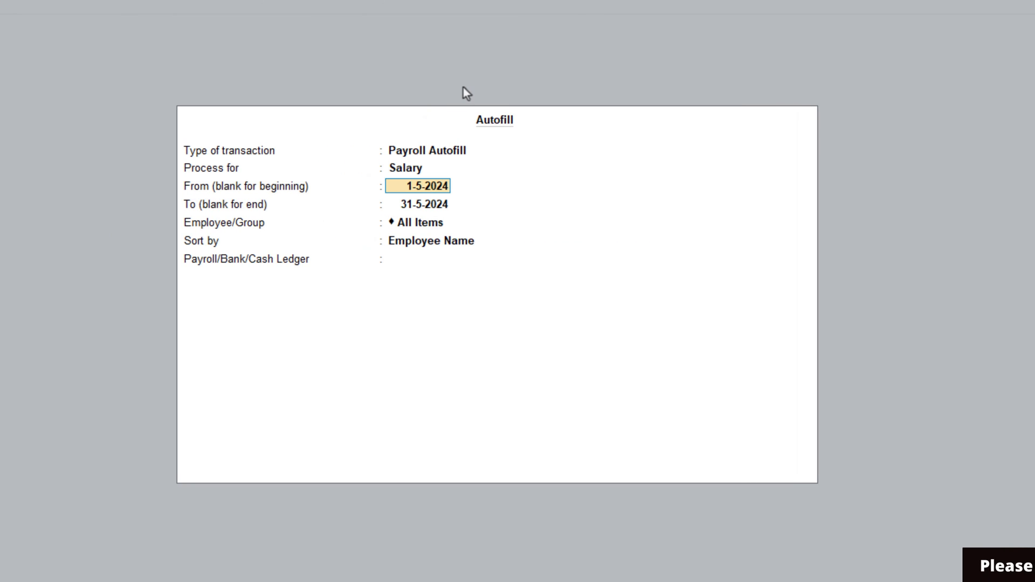
{"action": "key", "text": "Return"}
{"action": "key", "text": "Return"}
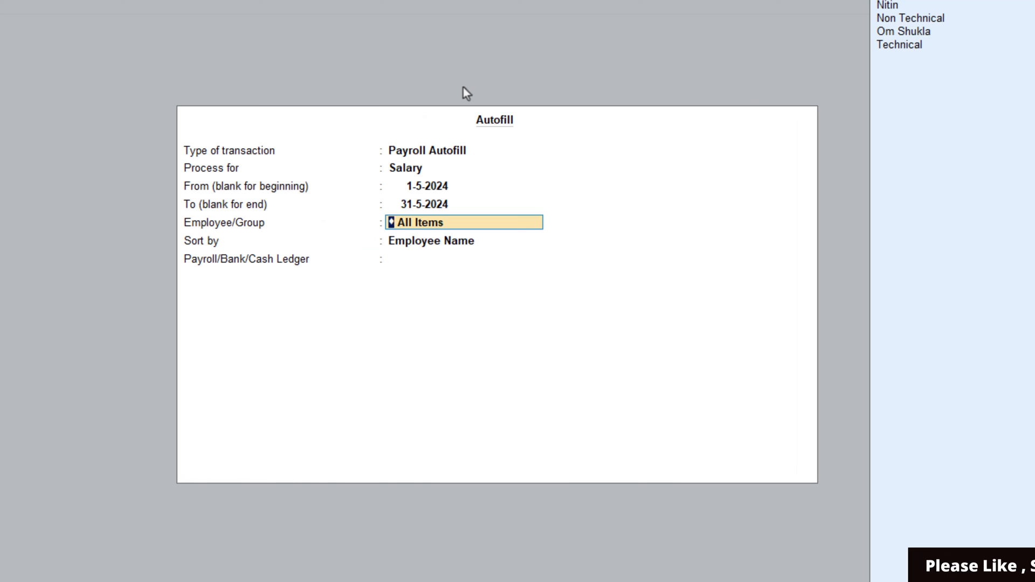
{"action": "key", "text": "Return"}
{"action": "key", "text": "Return"}
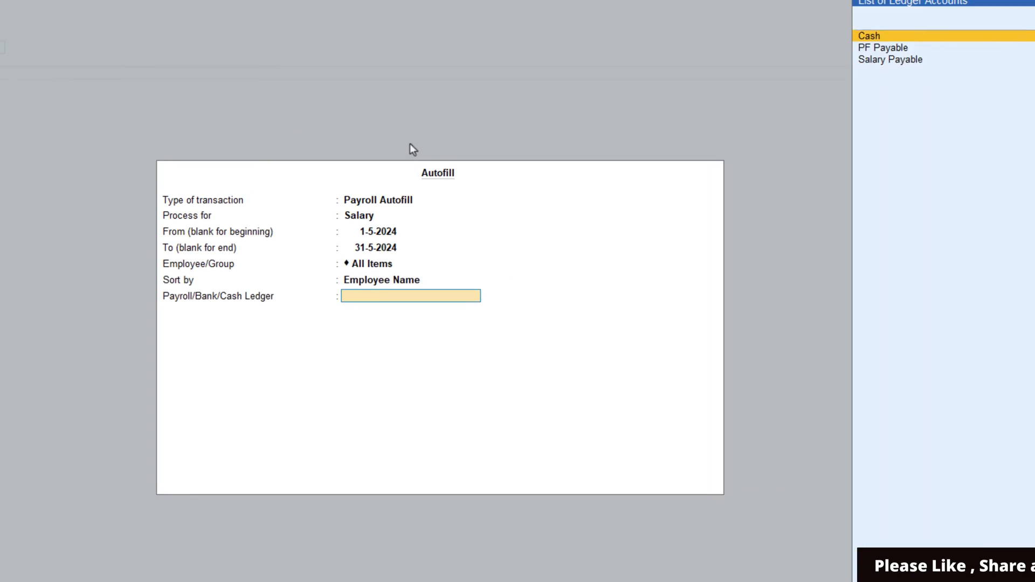
{"action": "key", "text": "Down"}
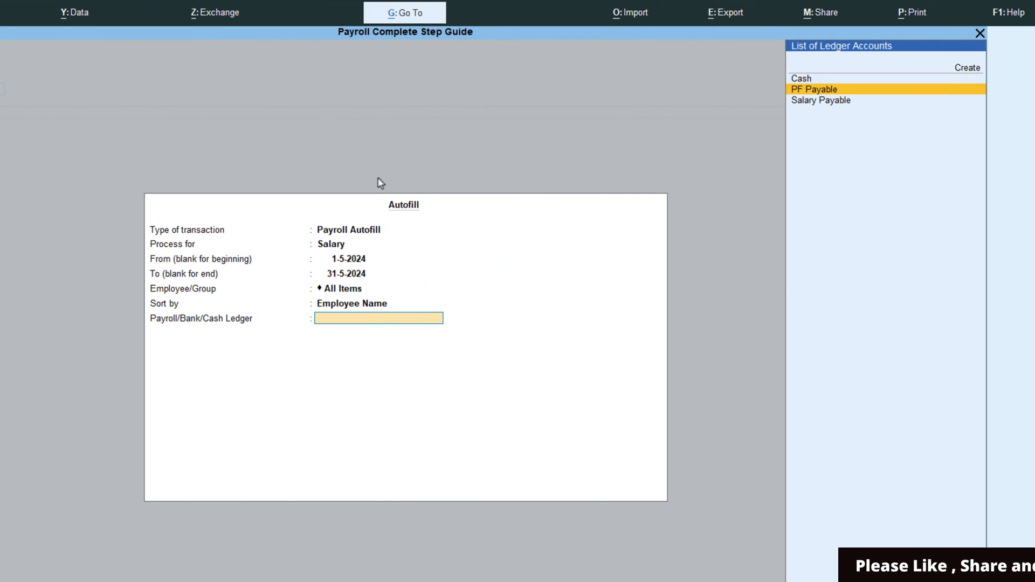
{"action": "key", "text": "Down"}
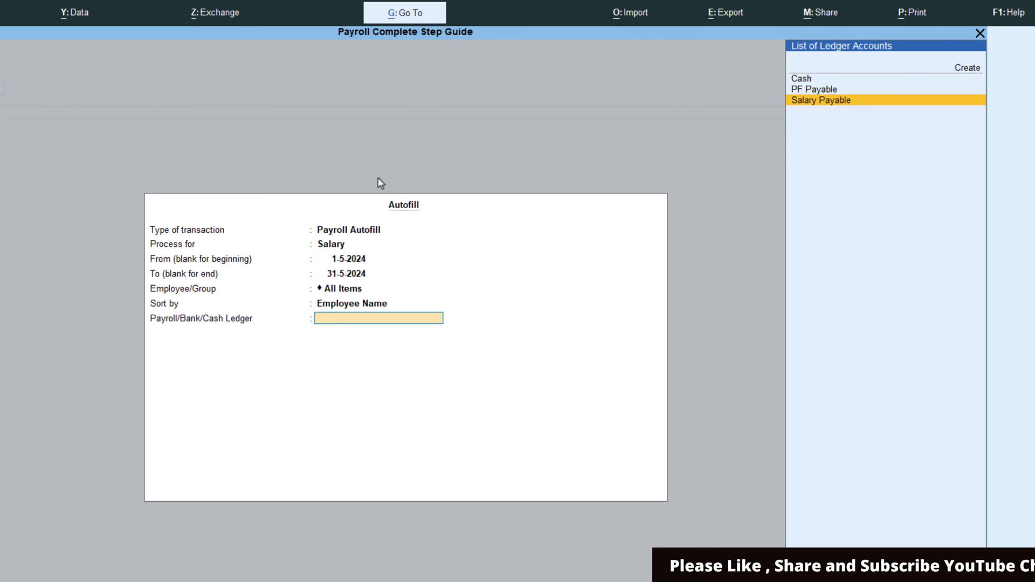
{"action": "key", "text": "Return"}
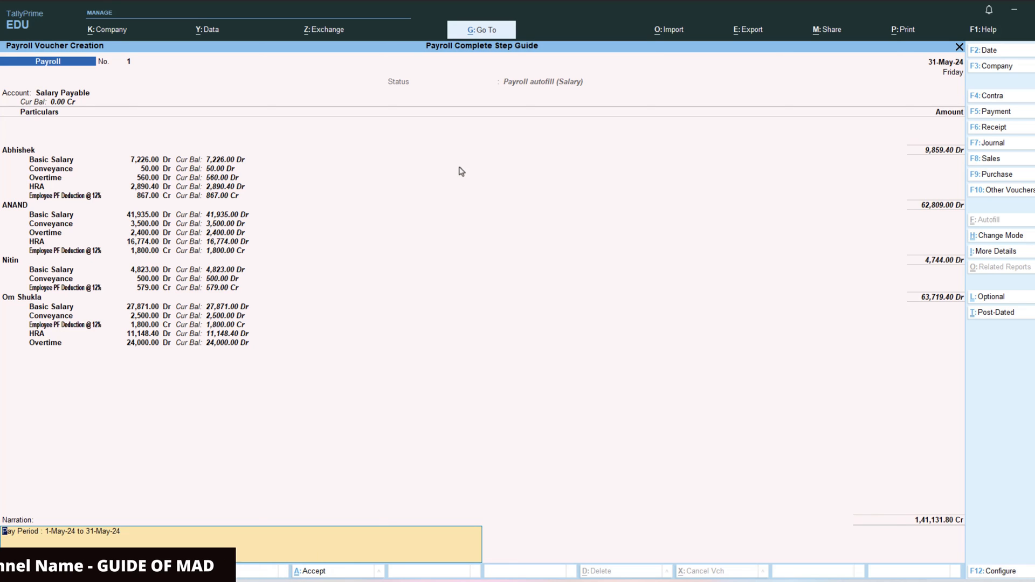
{"action": "key", "text": "Return"}
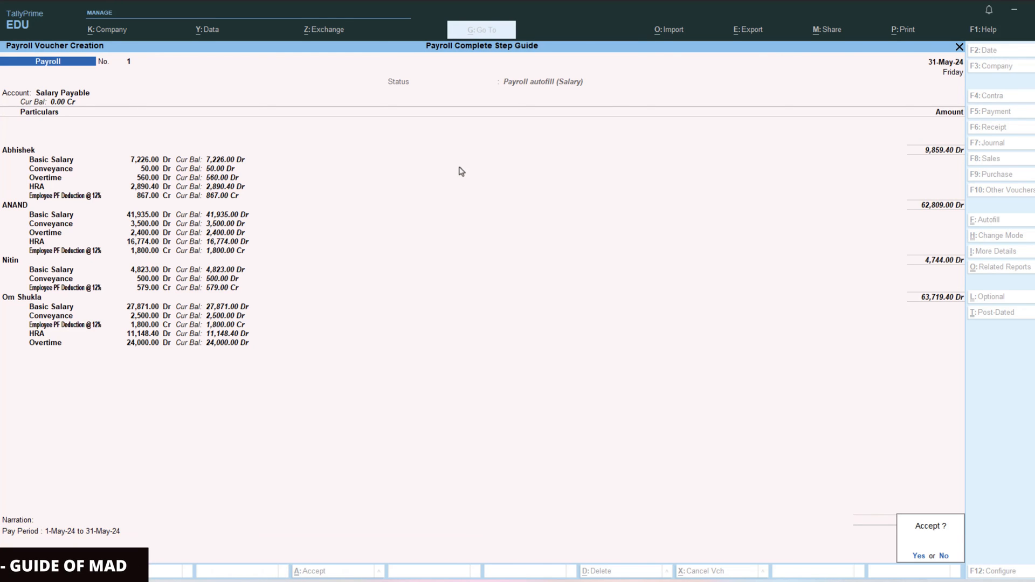
{"action": "key", "text": "y"}
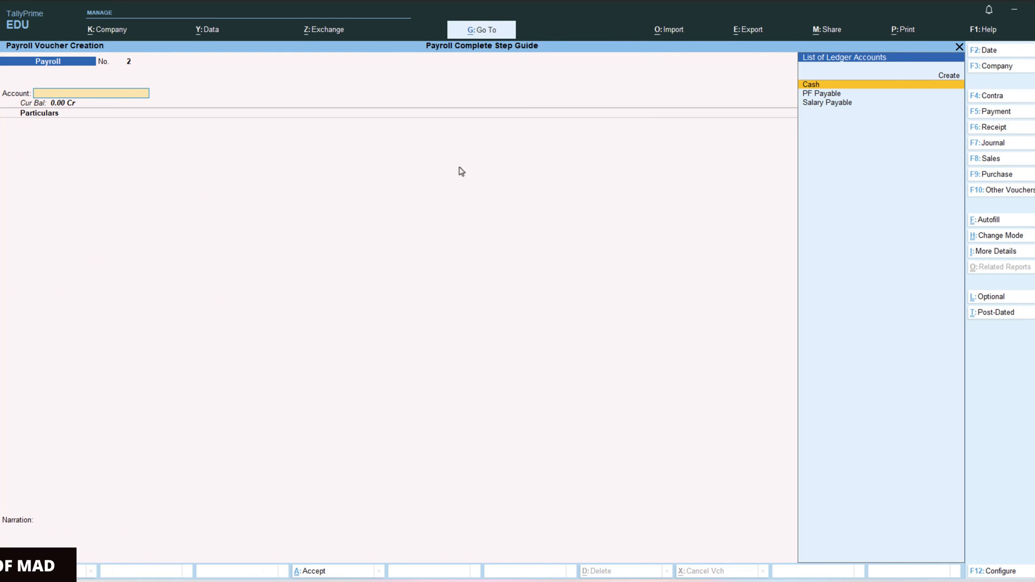
- Review the PF contribution instructions in the Excel payroll guide
{"action": "key", "text": "alt+Tab"}
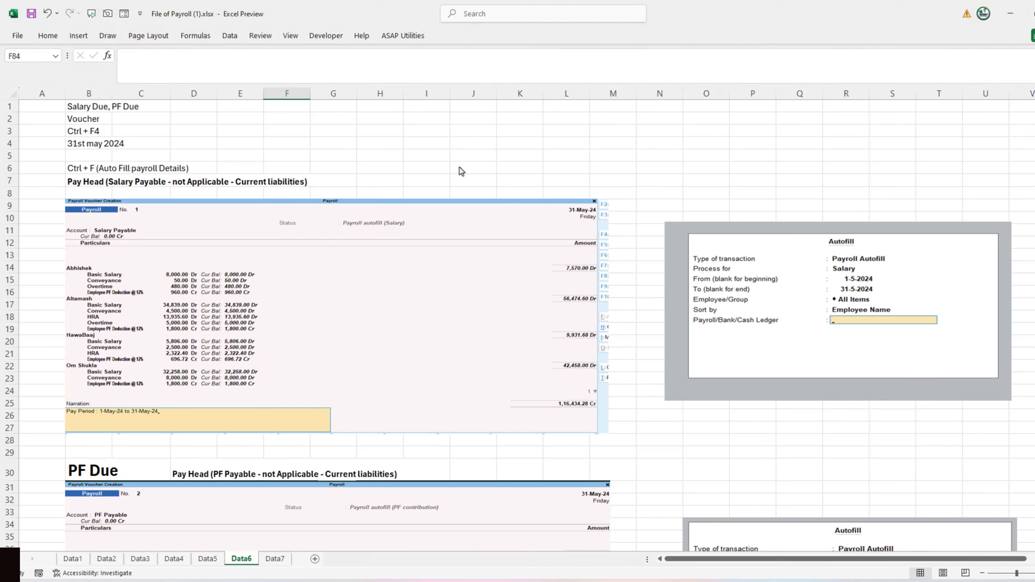
{"action": "scroll", "coordinate": [462, 171], "scroll_direction": "down", "scroll_amount": 3}
{"action": "scroll", "coordinate": [462, 171], "scroll_direction": "down", "scroll_amount": 2}
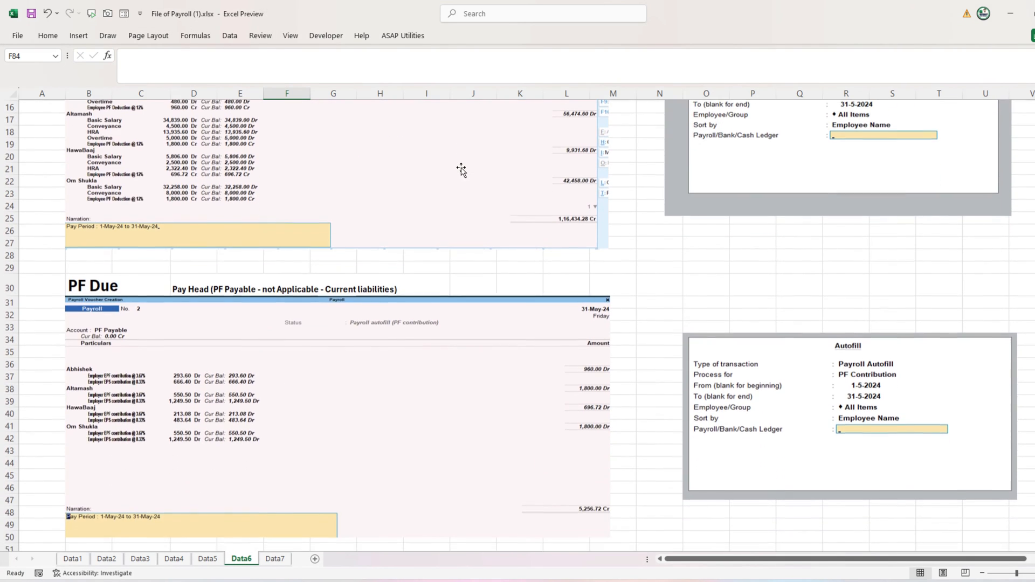
{"action": "key", "text": "alt+Tab"}
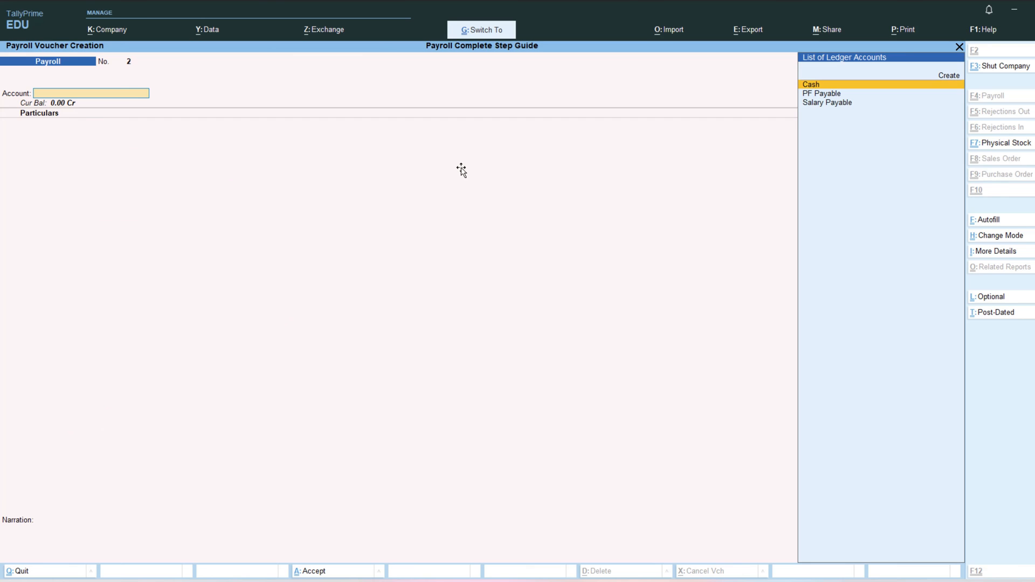
- Autofill the May 2024 PF Contribution voucher against PF Payable (5,048.00) and save it
{"action": "key", "text": "ctrl+f"}
{"action": "key", "text": "Return"}
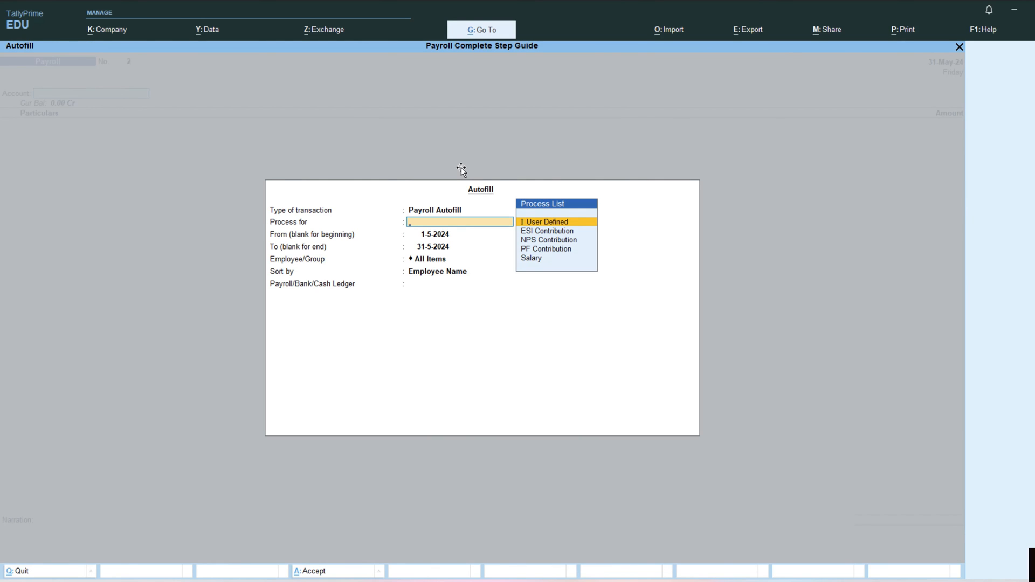
{"action": "key", "text": "Return"}
{"action": "key", "text": "Return"}
{"action": "key", "text": "Return"}
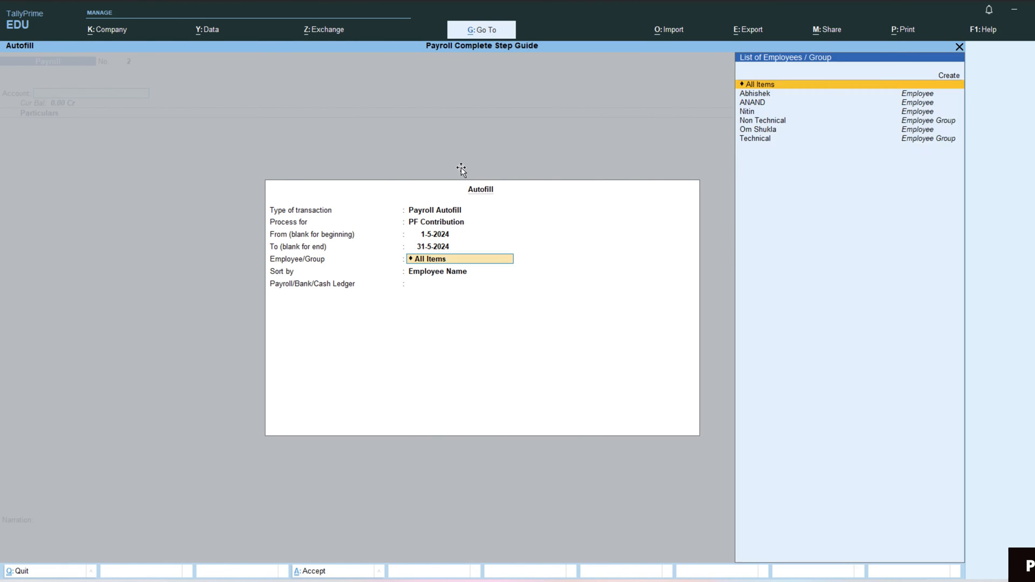
{"action": "key", "text": "Return"}
{"action": "key", "text": "Return"}
{"action": "key", "text": "Down"}
{"action": "key", "text": "Return"}
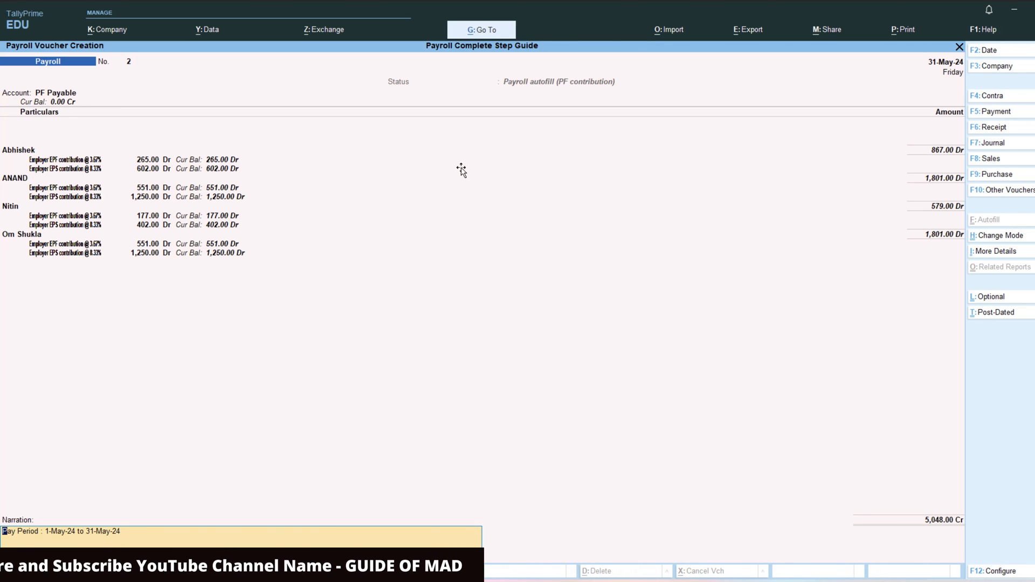
{"action": "key", "text": "Return"}
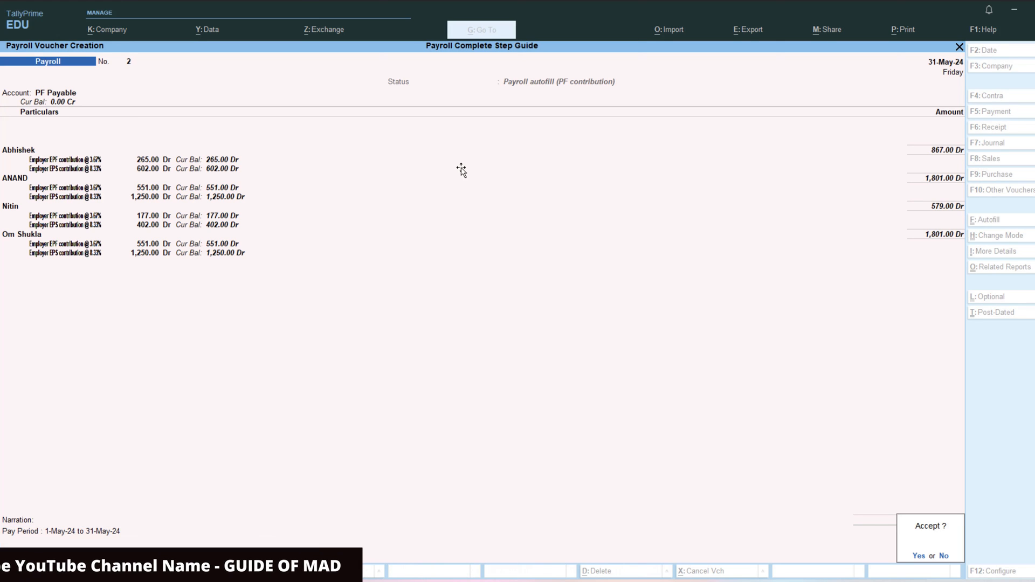
{"action": "key", "text": "Return"}
{"action": "key", "text": "alt+Tab"}
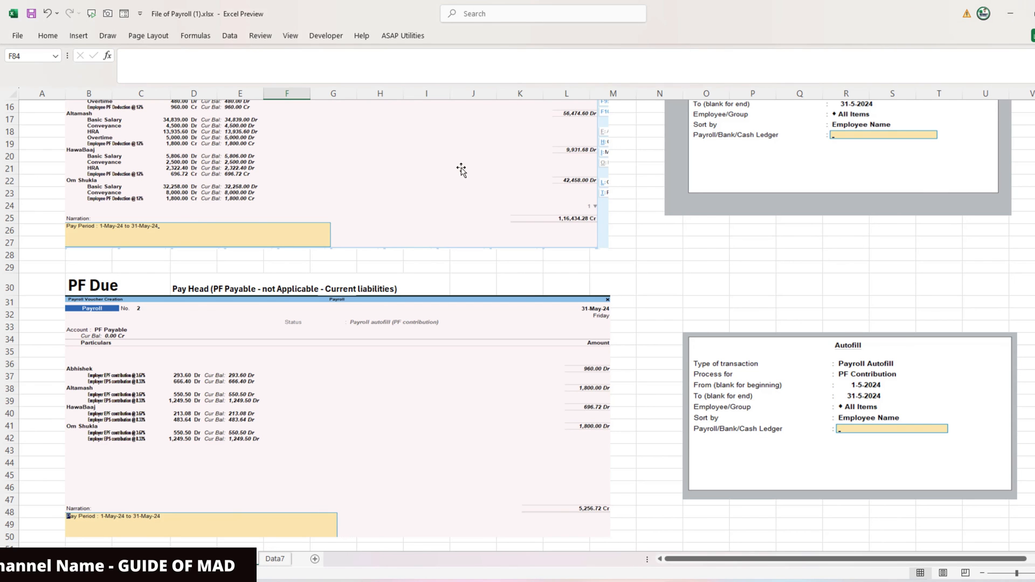
- Set a Payment voucher to autofill Salary Payment for 31-5-2024 from Salary Payable
{"action": "scroll", "coordinate": [461, 170], "scroll_direction": "down", "scroll_amount": 6}
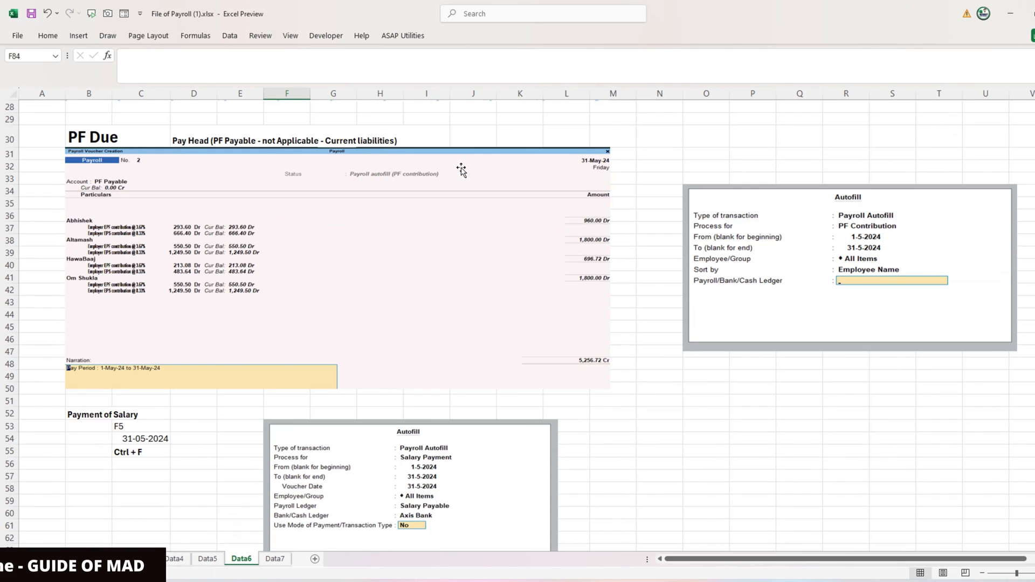
{"action": "scroll", "coordinate": [461, 170], "scroll_direction": "down", "scroll_amount": 6}
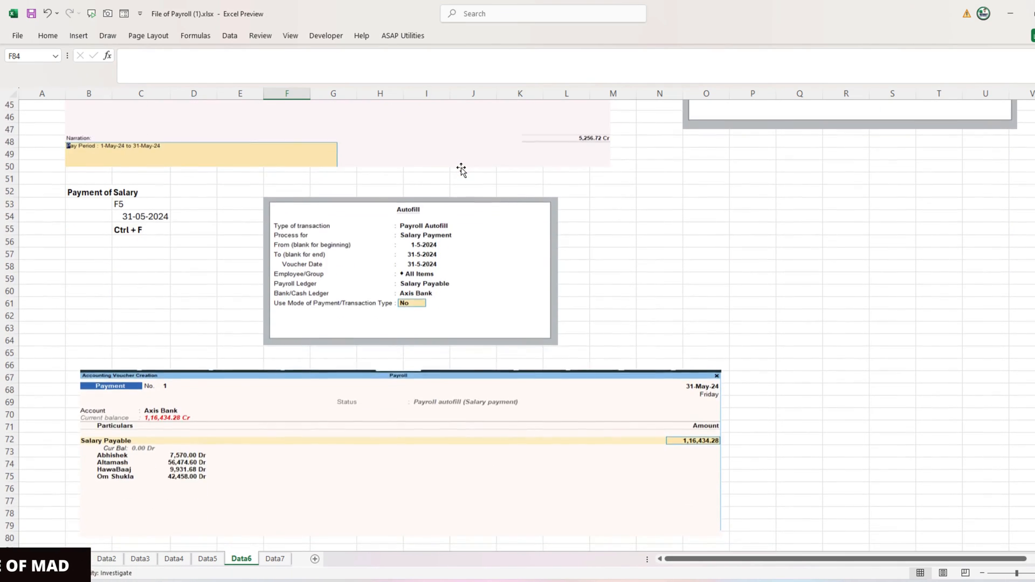
{"action": "key", "text": "alt+Tab"}
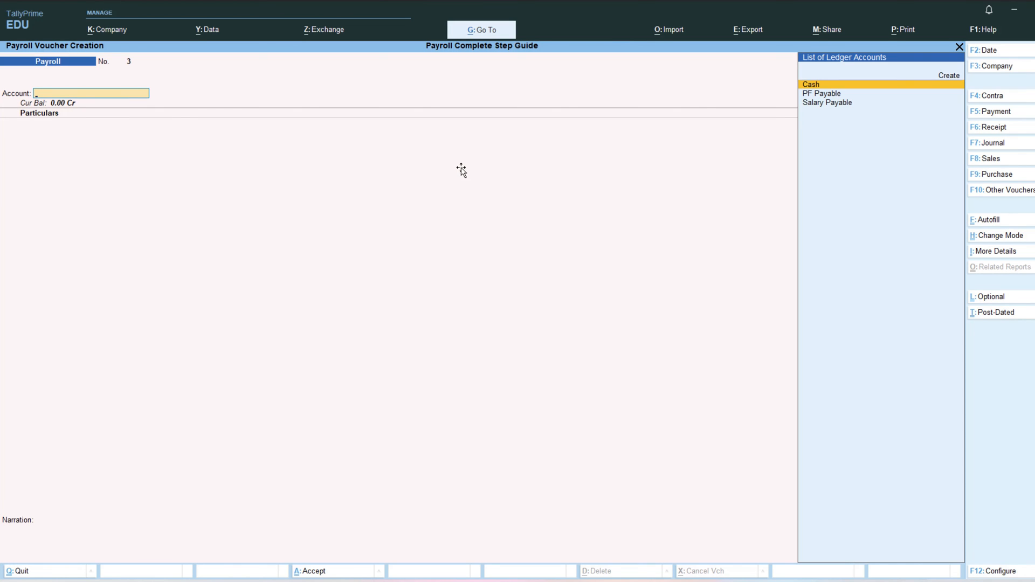
{"action": "key", "text": "F5"}
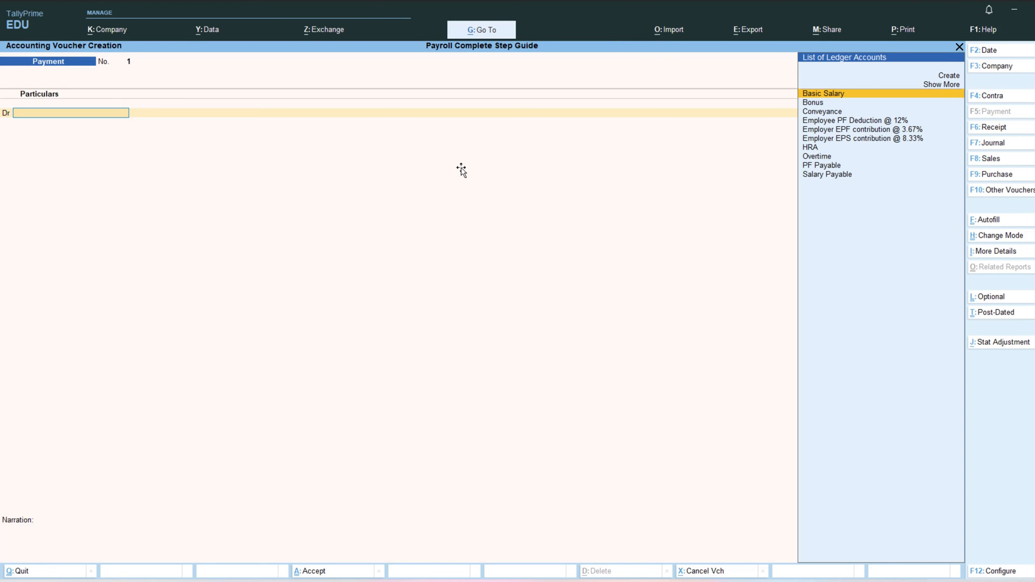
{"action": "key", "text": "ctrl+f"}
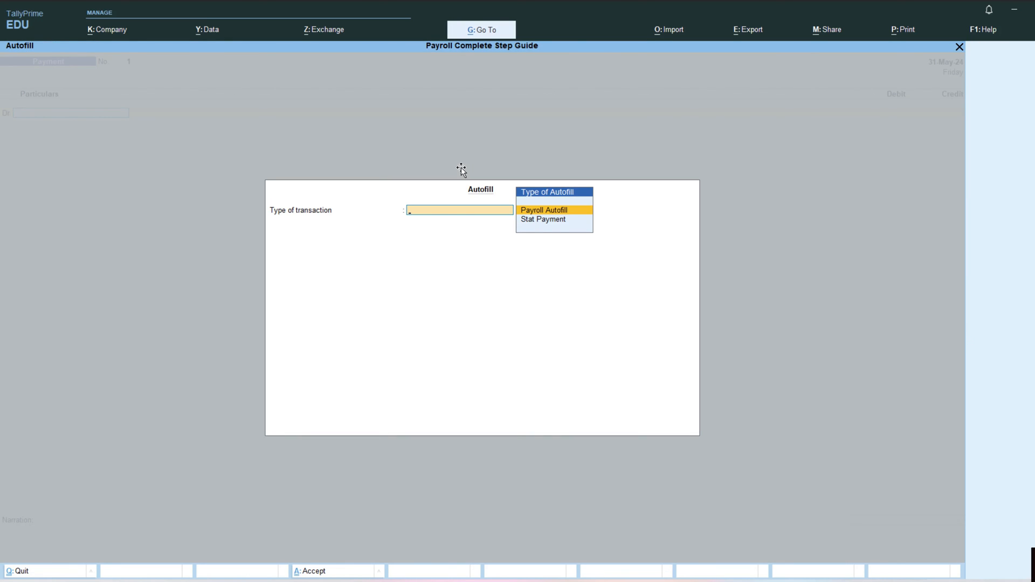
{"action": "key", "text": "Return"}
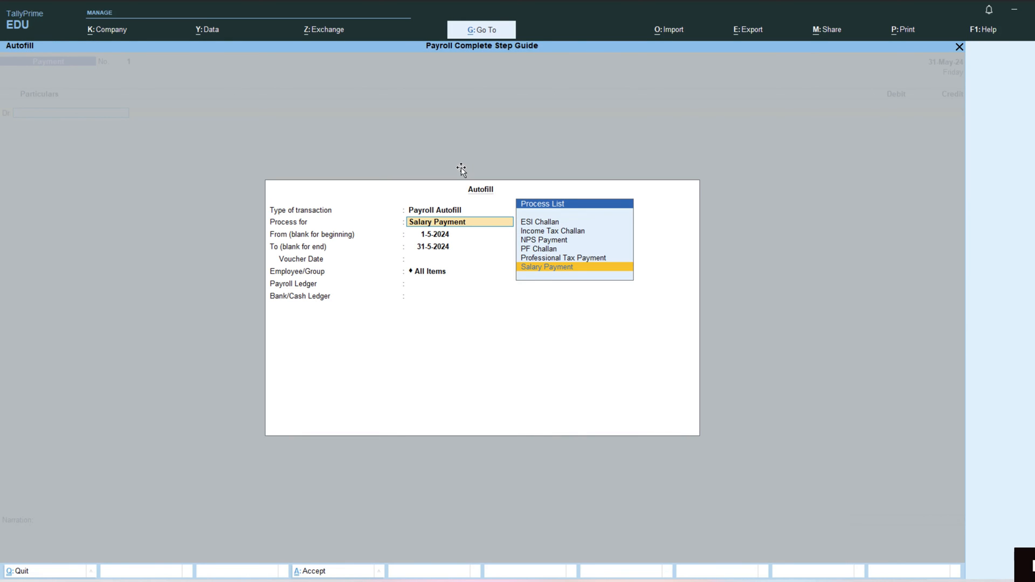
{"action": "key", "text": "Return"}
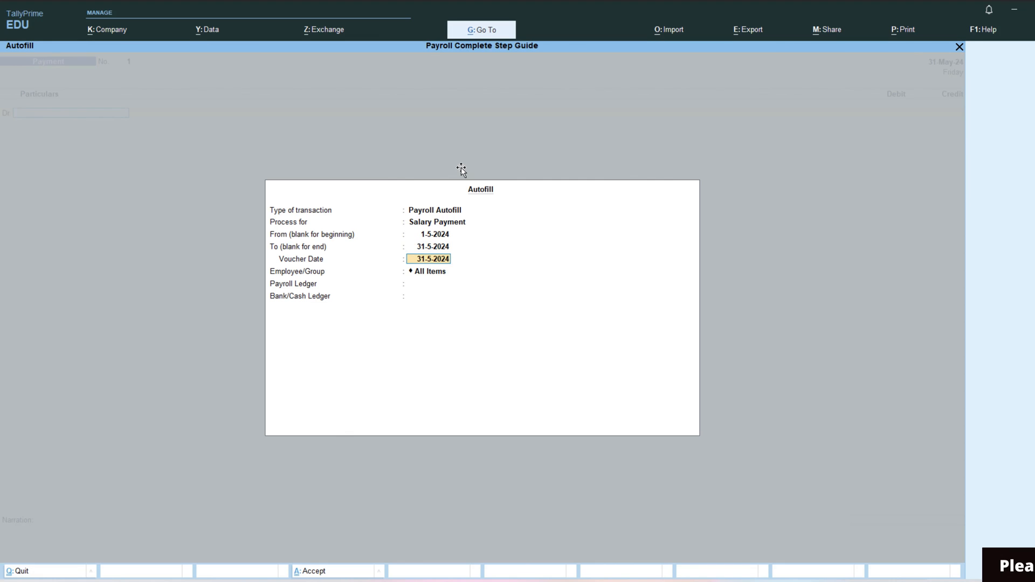
{"action": "key", "text": "Return"}
{"action": "key", "text": "Return"}
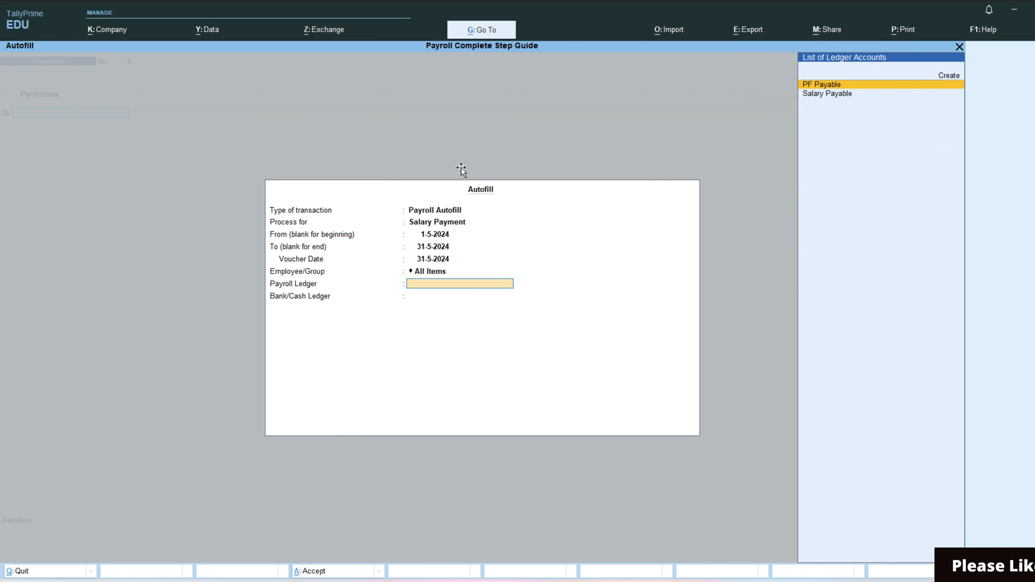
{"action": "key", "text": "Down"}
{"action": "key", "text": "Return"}
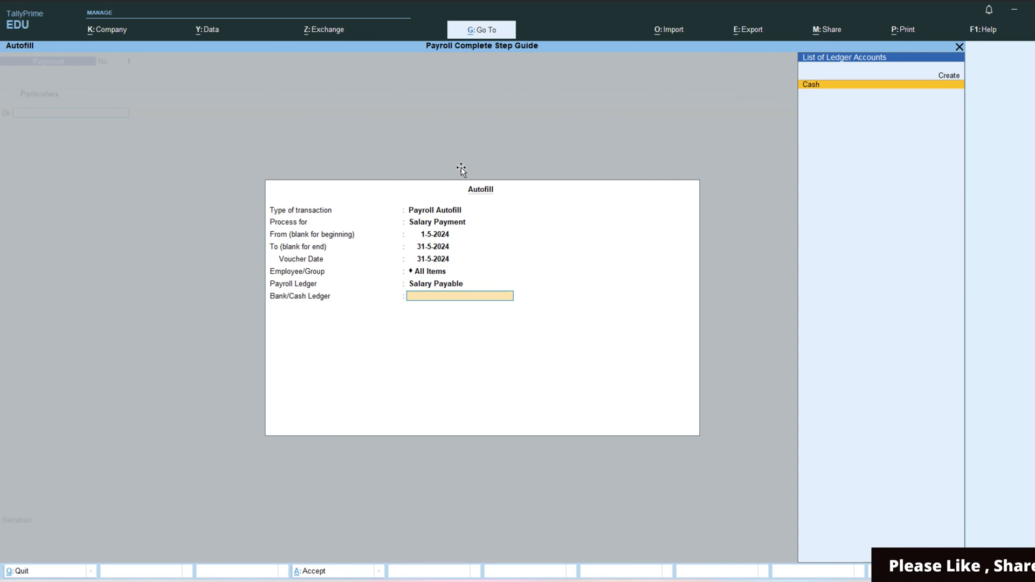
- Create an SBI ledger under Bank Accounts as the paying bank and fill the 1,41,131.80 payment
{"action": "key", "text": "Up"}
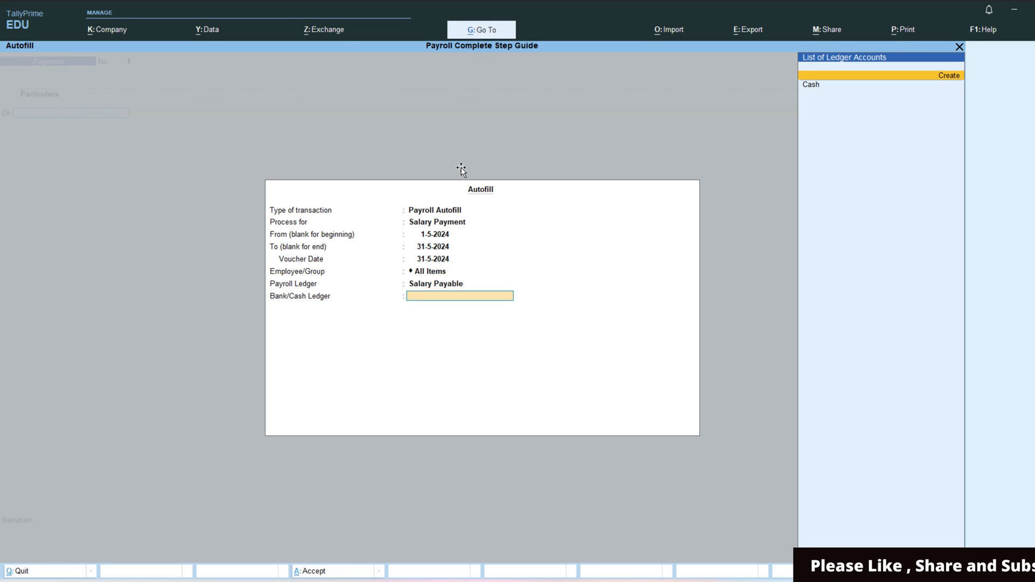
{"action": "key", "text": "Return"}
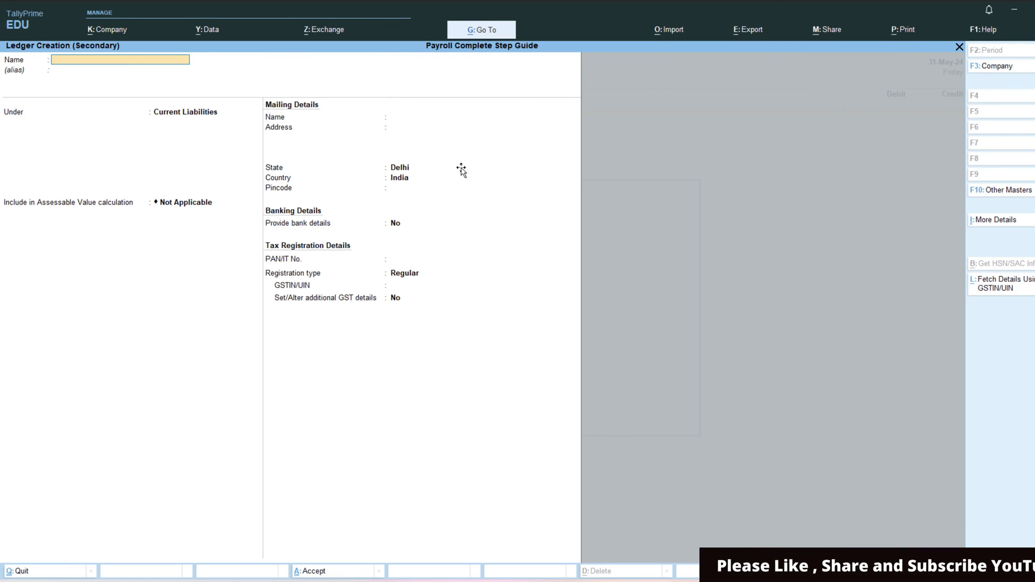
{"action": "key", "text": "Return"}
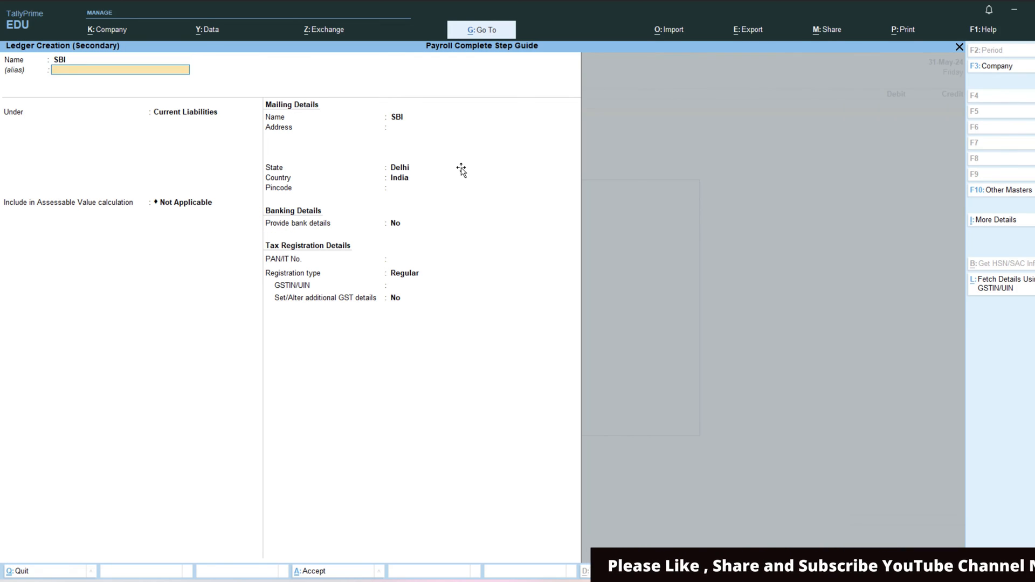
{"action": "key", "text": "Up"}
{"action": "key", "text": "Up"}
{"action": "key", "text": "Up"}
{"action": "key", "text": "Up"}
{"action": "key", "text": "Up"}
{"action": "key", "text": "Up"}
{"action": "key", "text": "Up"}
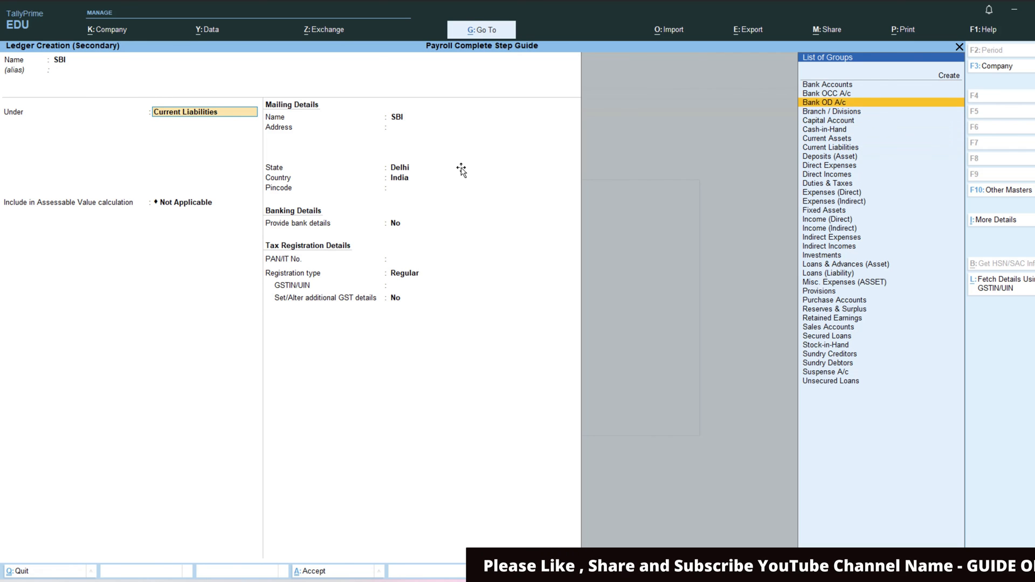
{"action": "key", "text": "Return"}
{"action": "key", "text": "Return"}
{"action": "key", "text": "Return"}
{"action": "key", "text": "Return"}
{"action": "key", "text": "Return"}
{"action": "key", "text": "Return"}
{"action": "key", "text": "Return"}
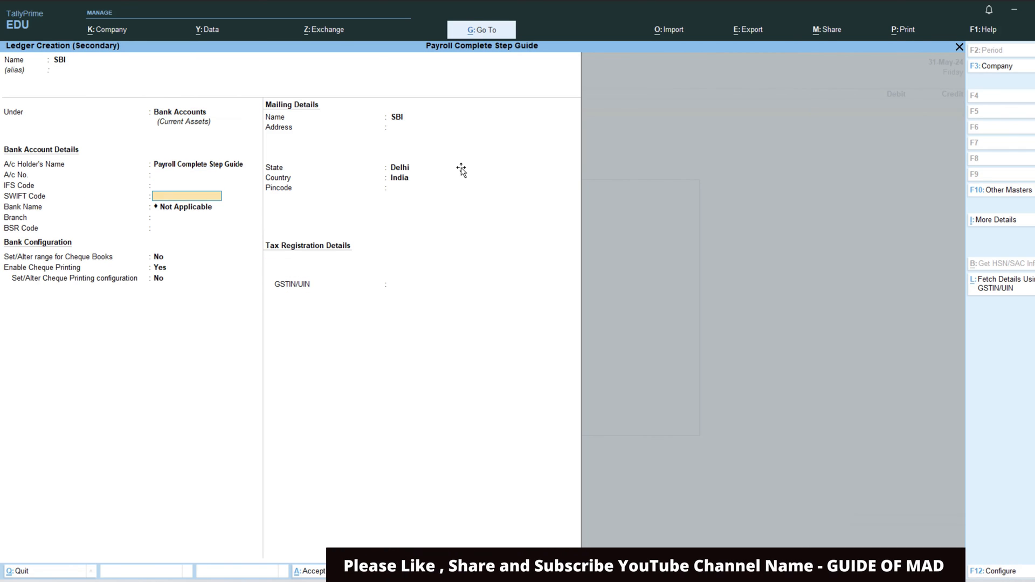
{"action": "key", "text": "ctrl+a"}
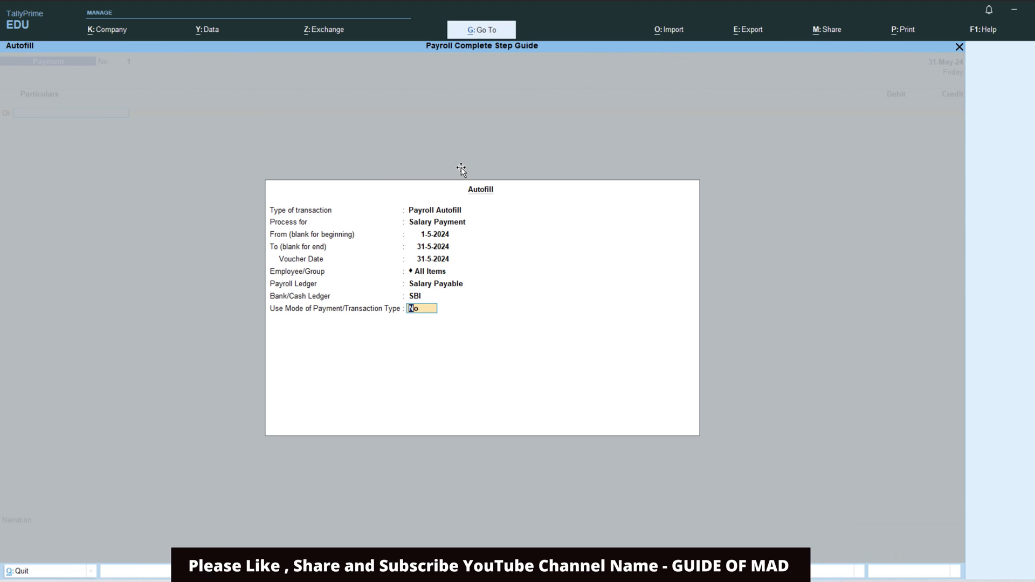
{"action": "key", "text": "Return"}
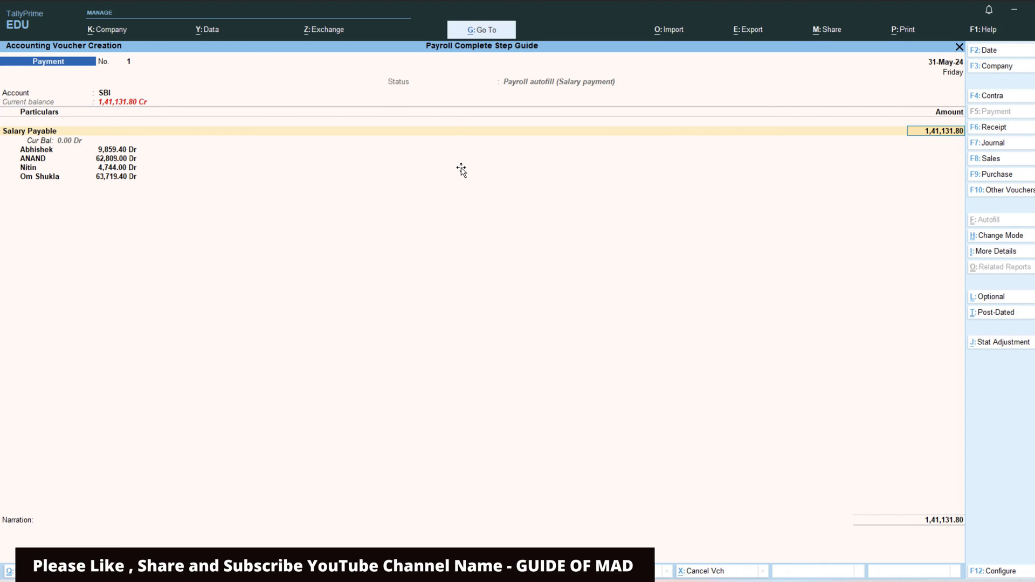